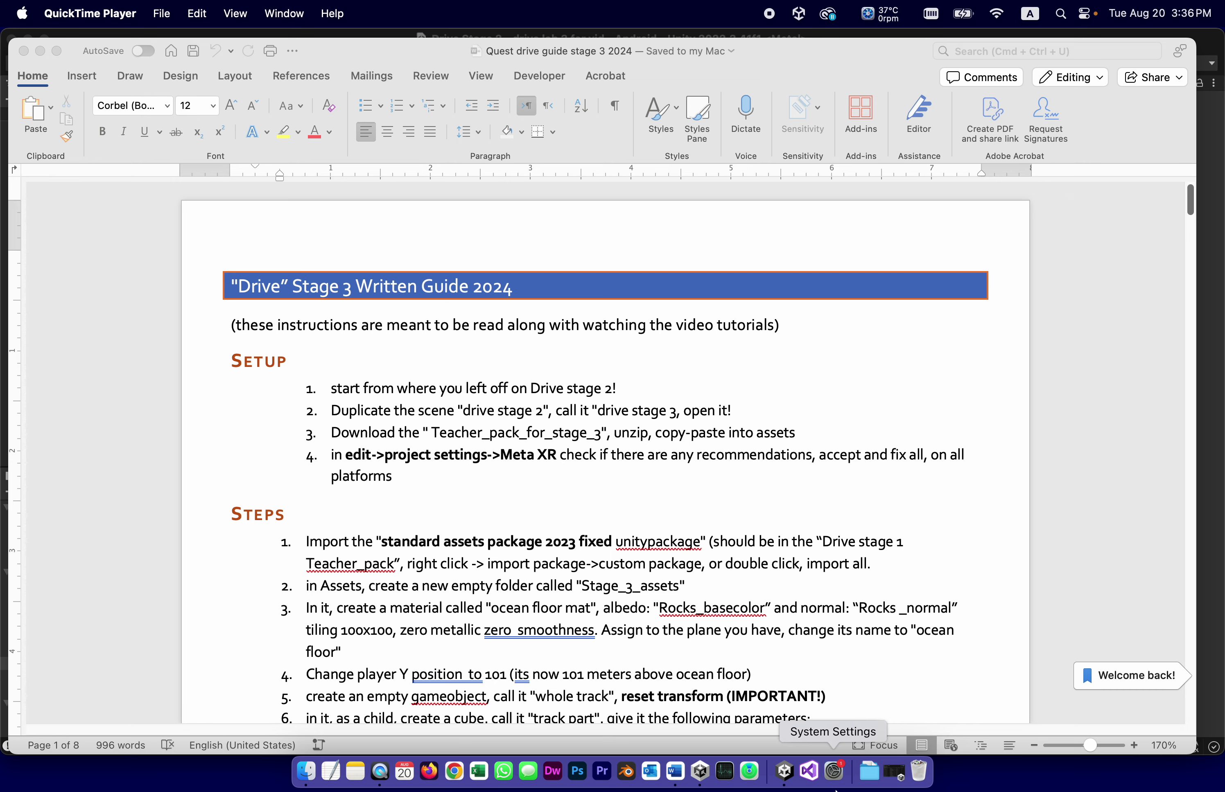
Step: Duplicate the Drive Stage 2 scene as Drive Stage 3, open it, then return to Word
{"action": "left_click", "coordinate": [703, 773]}
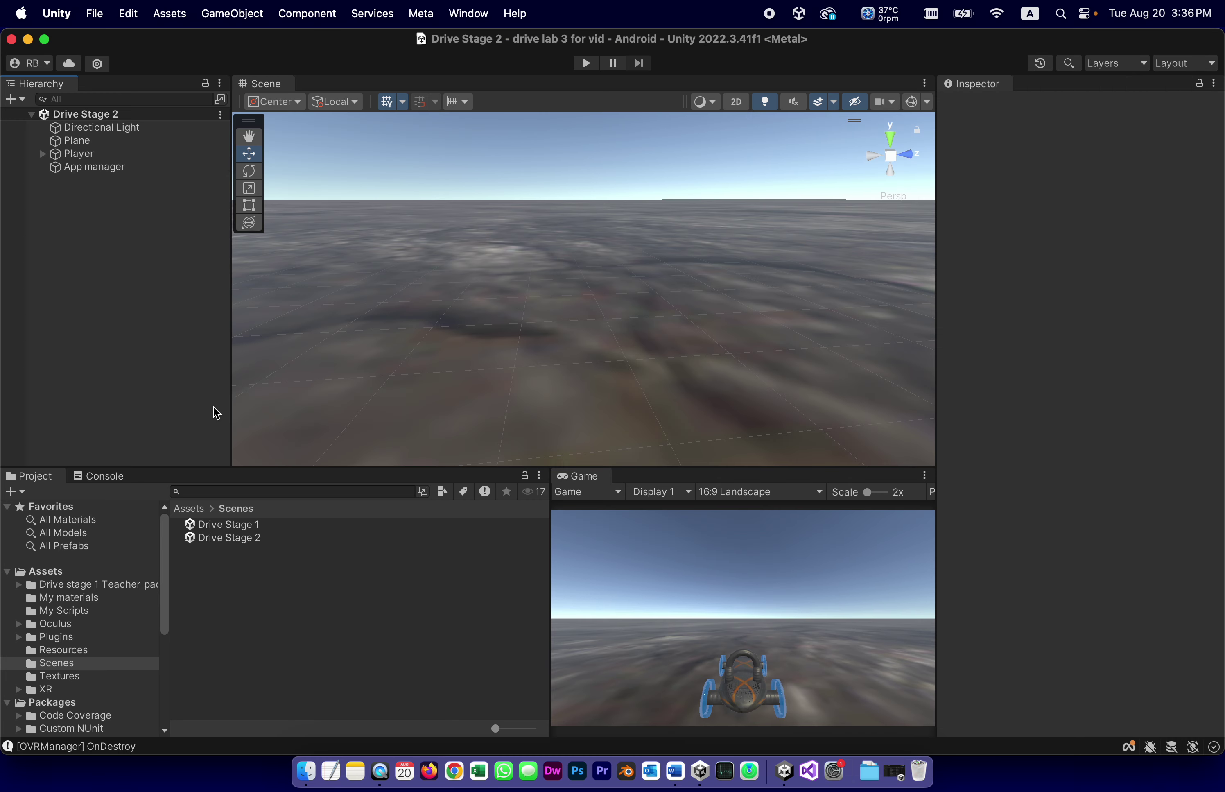
{"action": "left_click", "coordinate": [191, 538]}
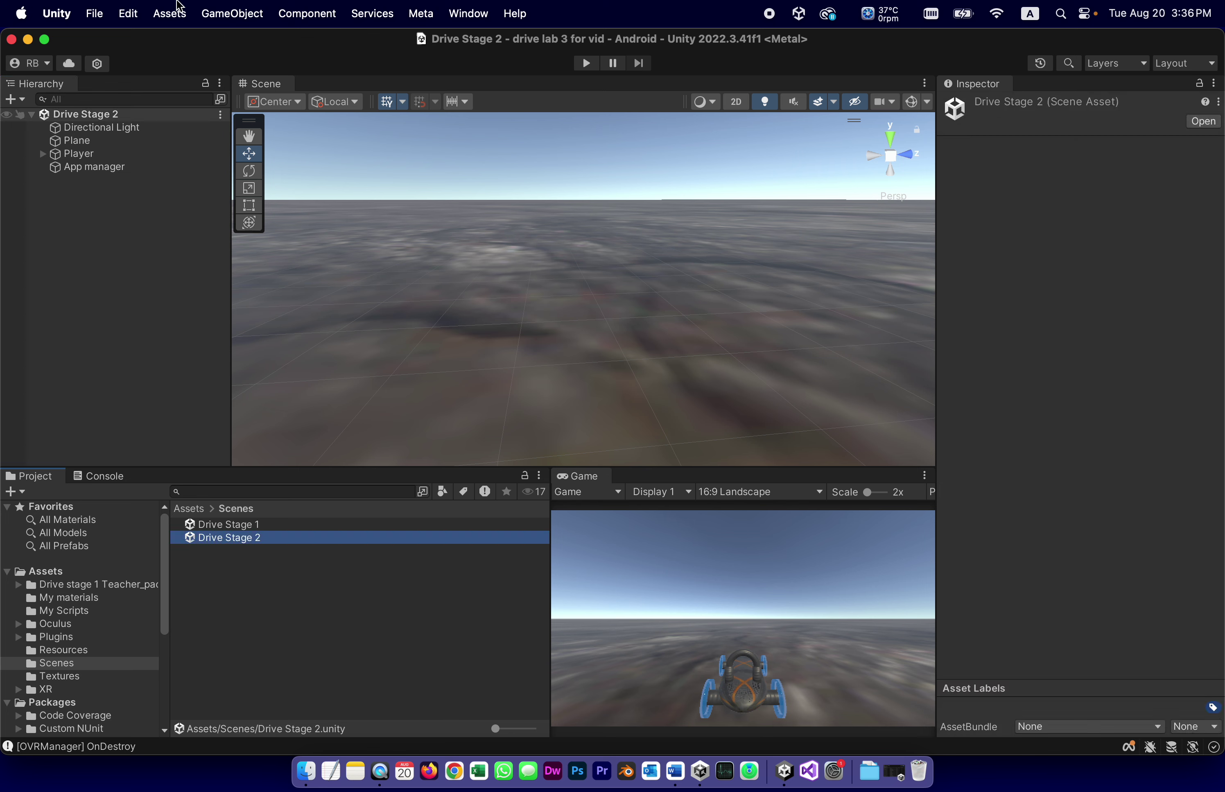
{"action": "left_click", "coordinate": [133, 11]}
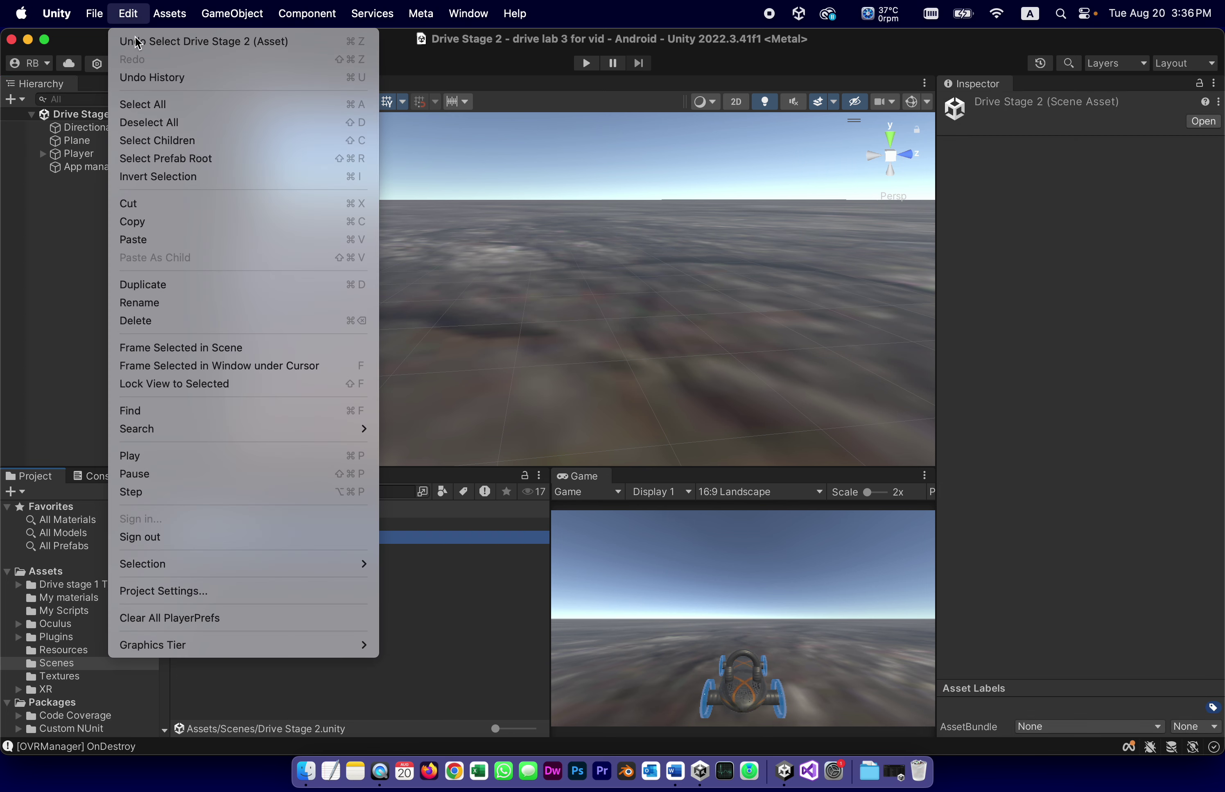
{"action": "left_click", "coordinate": [186, 284]}
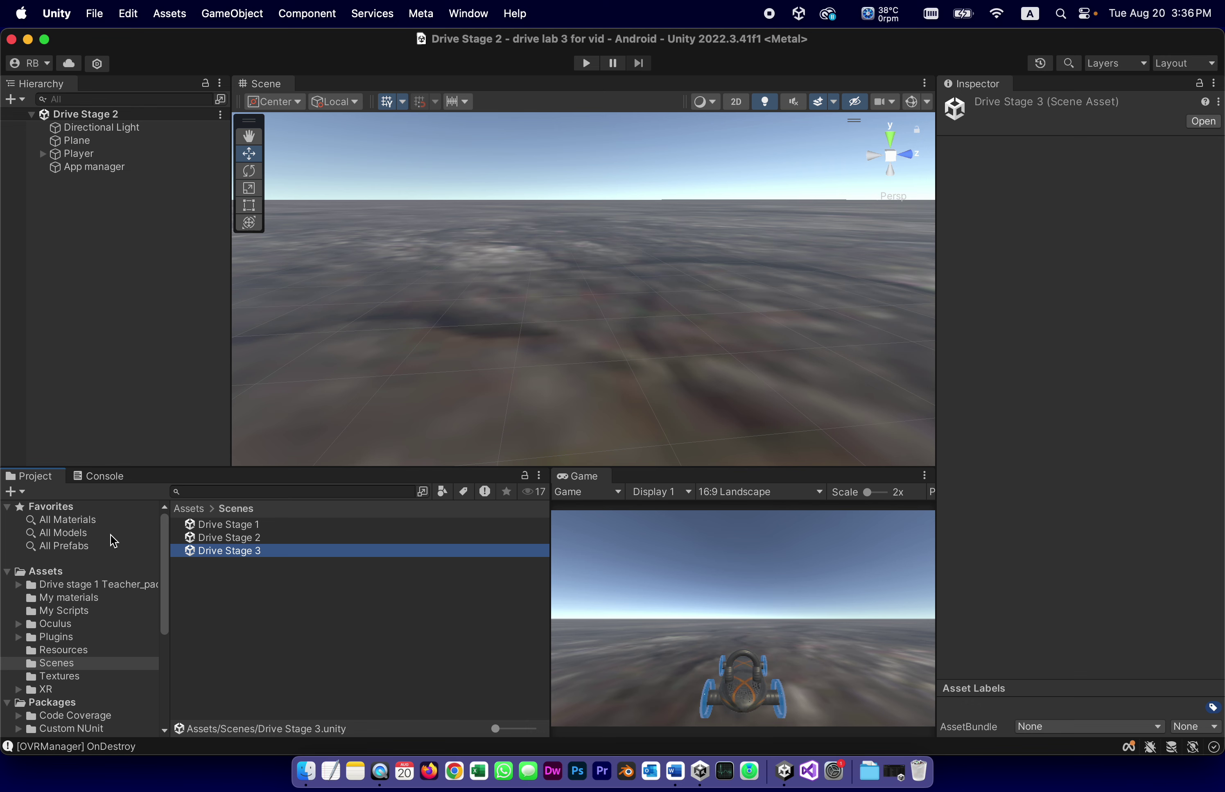
{"action": "double_click", "coordinate": [227, 551]}
{"action": "left_click", "coordinate": [675, 771]}
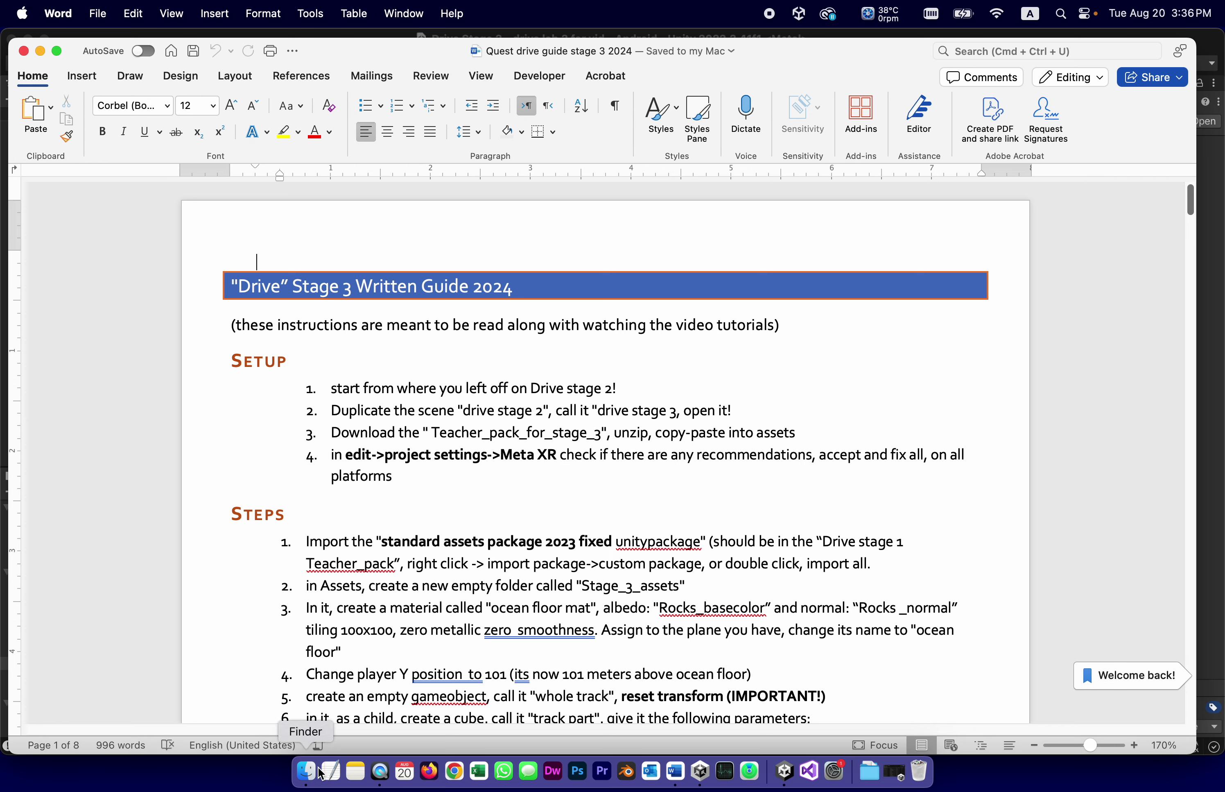
Step: Unzip Teacher_pack_for_stage_3.zip in the immersive > Immersive 4 folder
{"action": "left_click", "coordinate": [307, 772]}
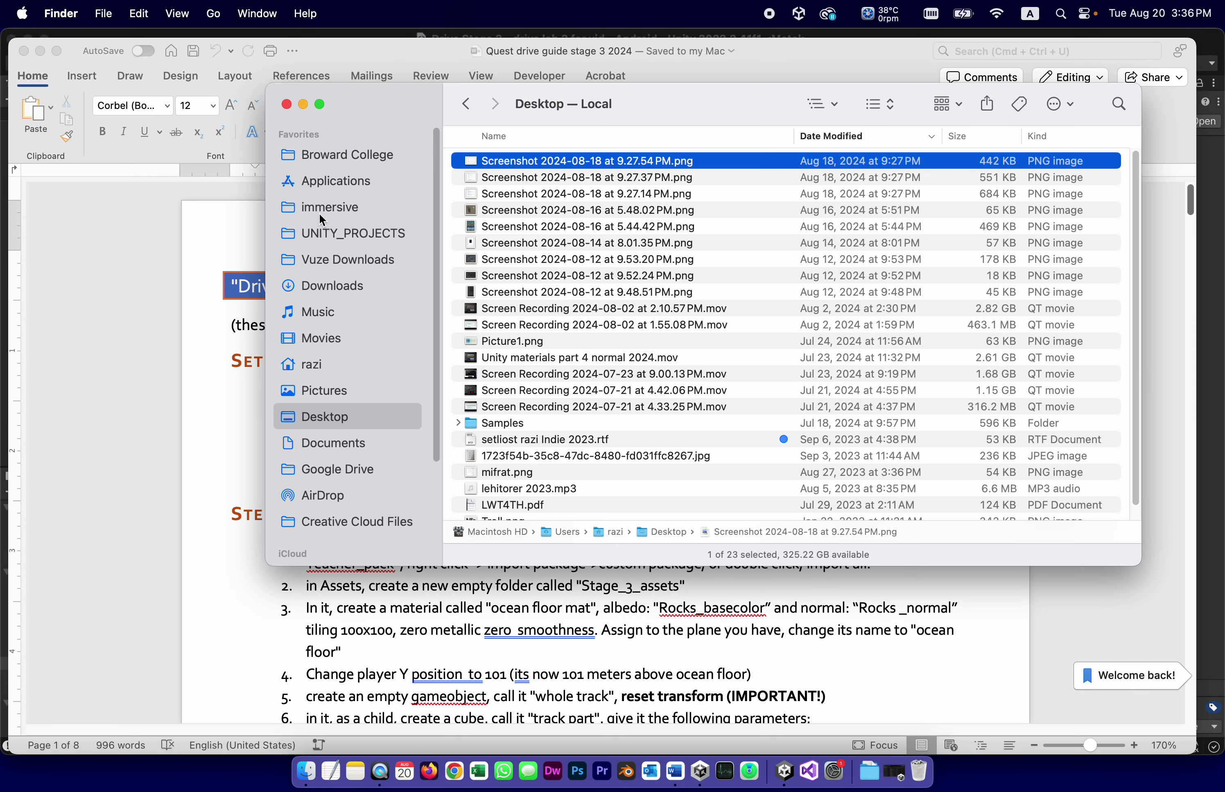
{"action": "left_click", "coordinate": [331, 204]}
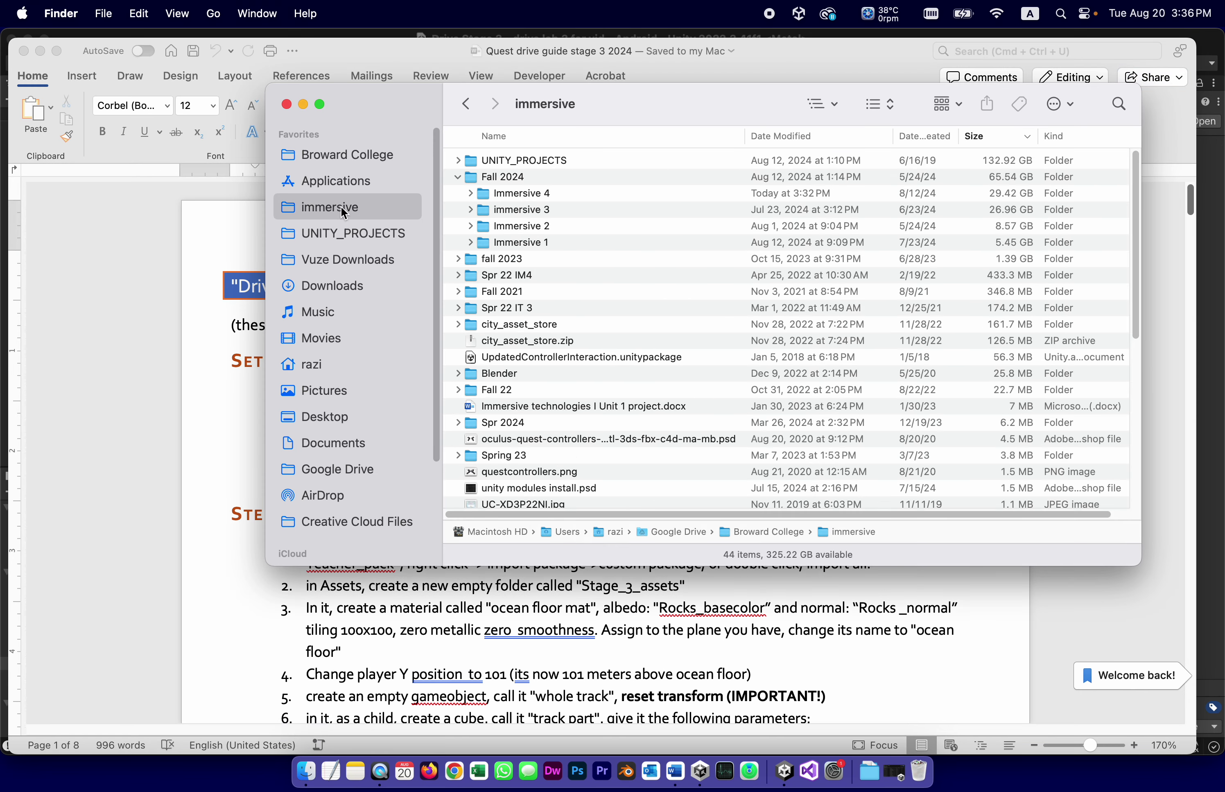
{"action": "double_click", "coordinate": [487, 194]}
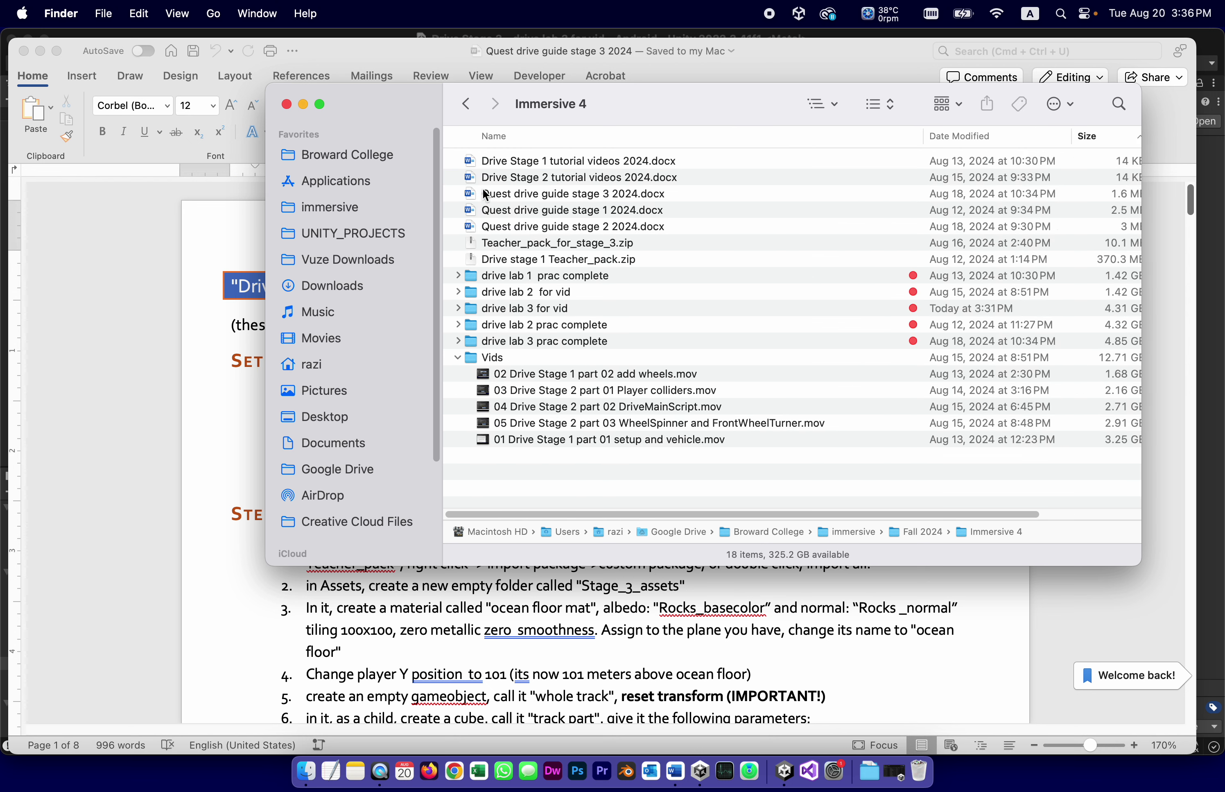
{"action": "left_click", "coordinate": [457, 357]}
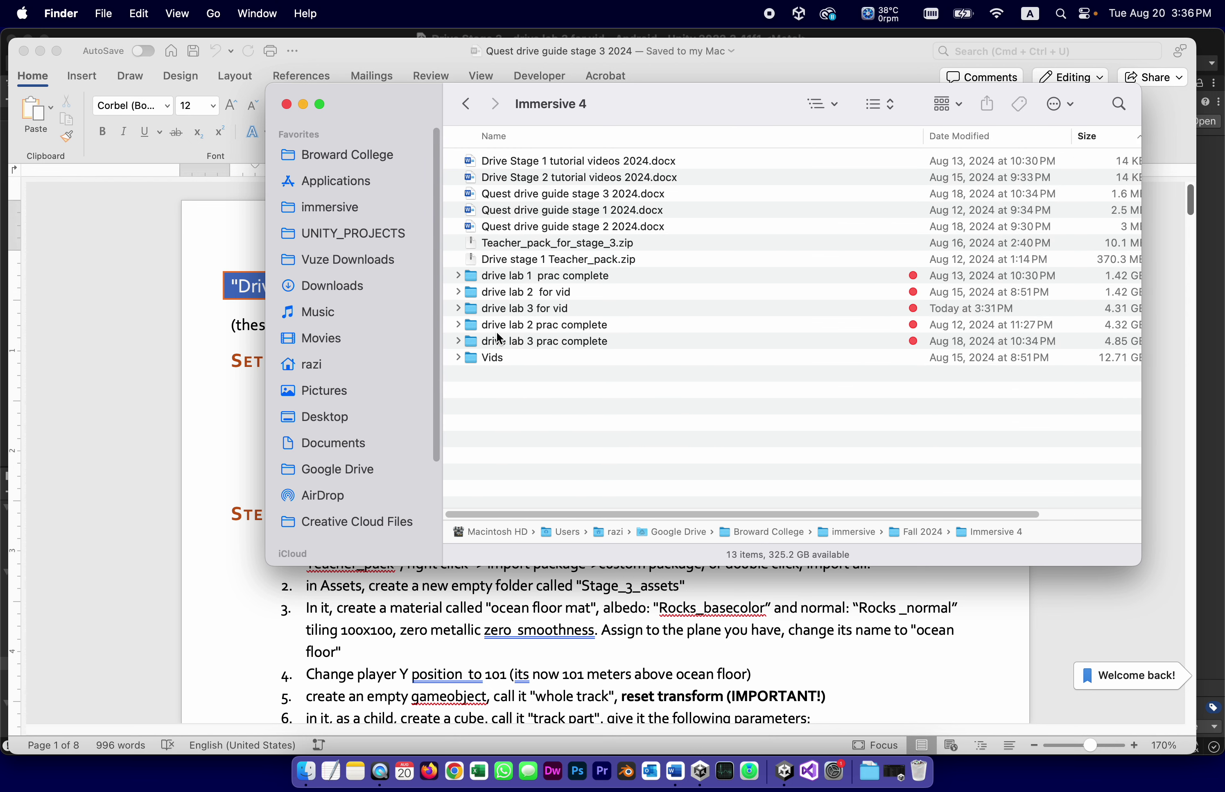
{"action": "left_click", "coordinate": [475, 244]}
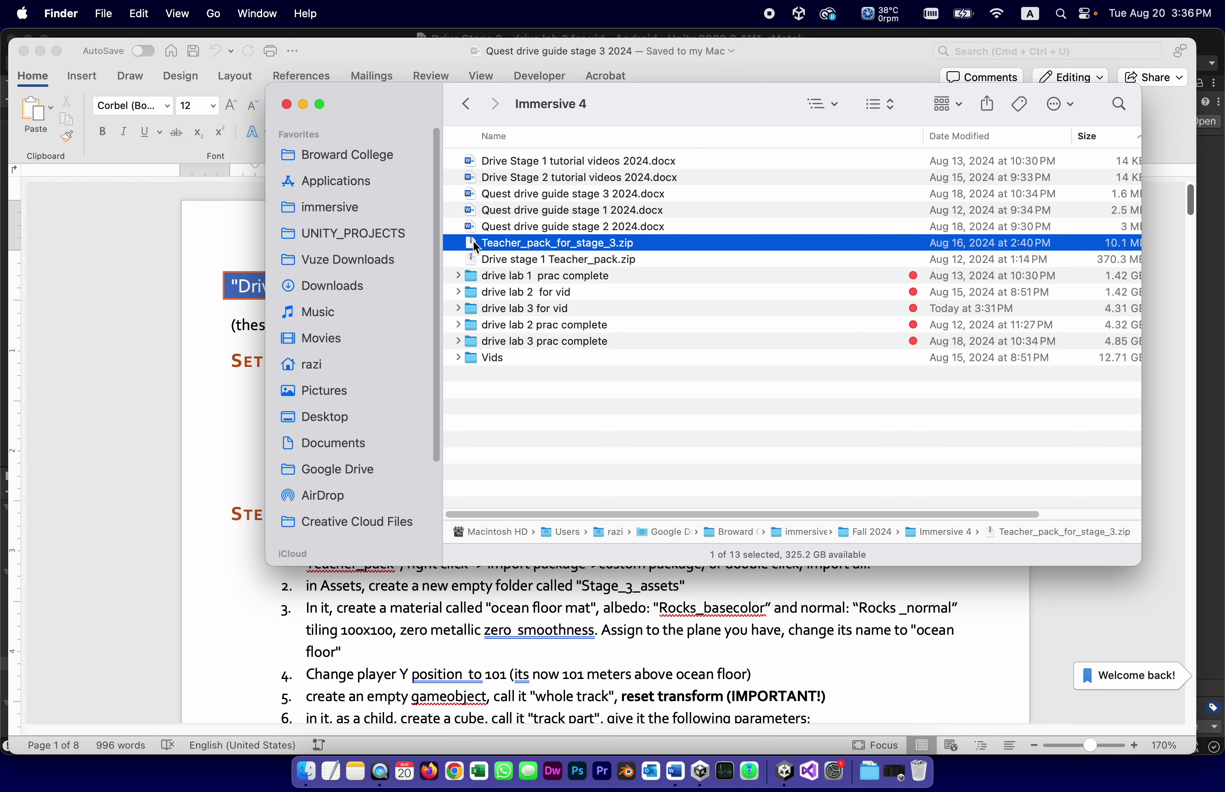
{"action": "double_click", "coordinate": [475, 244]}
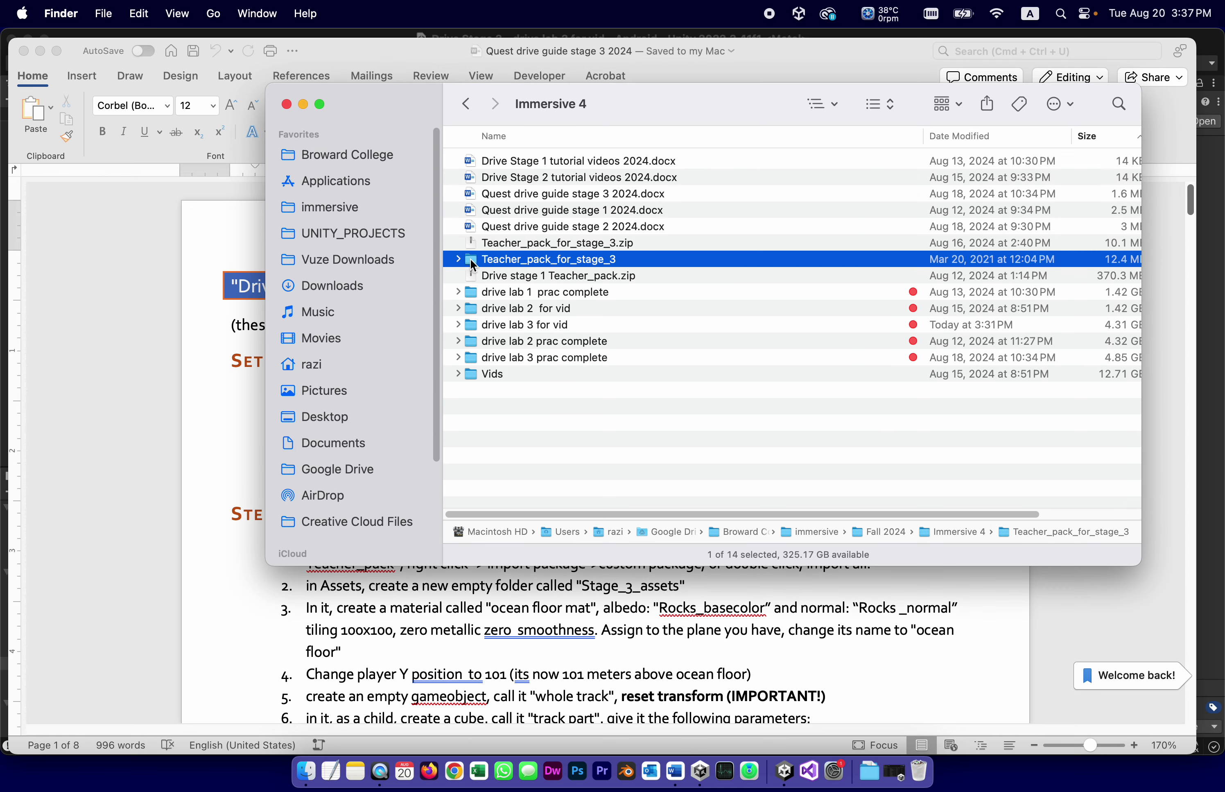
{"action": "left_click", "coordinate": [518, 398]}
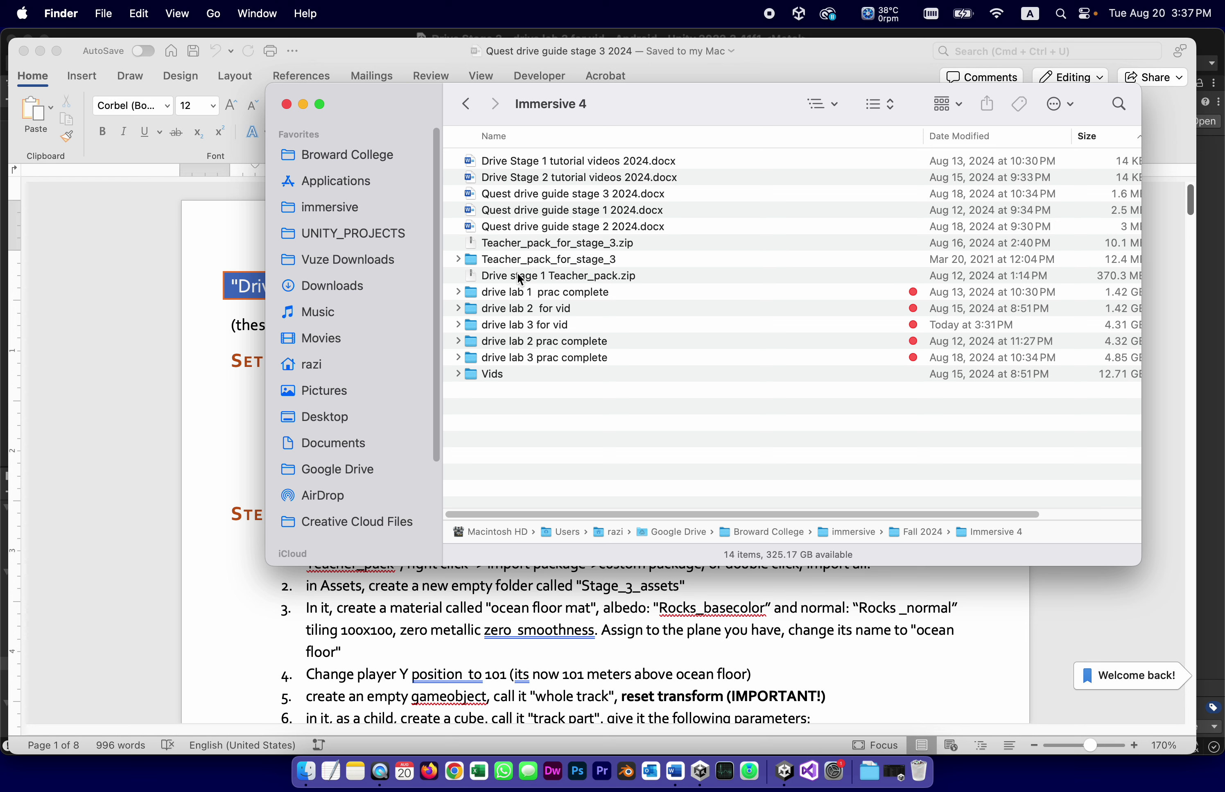
Step: Open the Assets folder of the drive lab 3 for vid project in Finder
{"action": "double_click", "coordinate": [475, 328]}
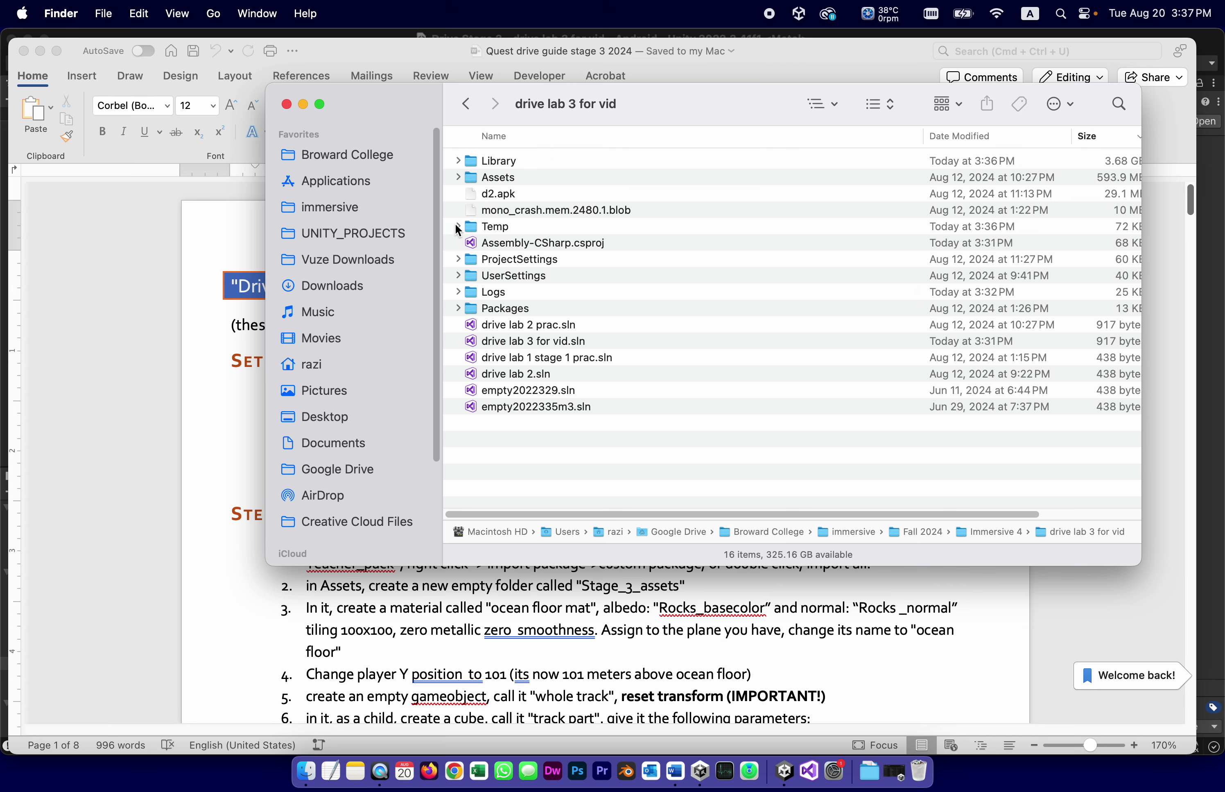
{"action": "left_click", "coordinate": [475, 179]}
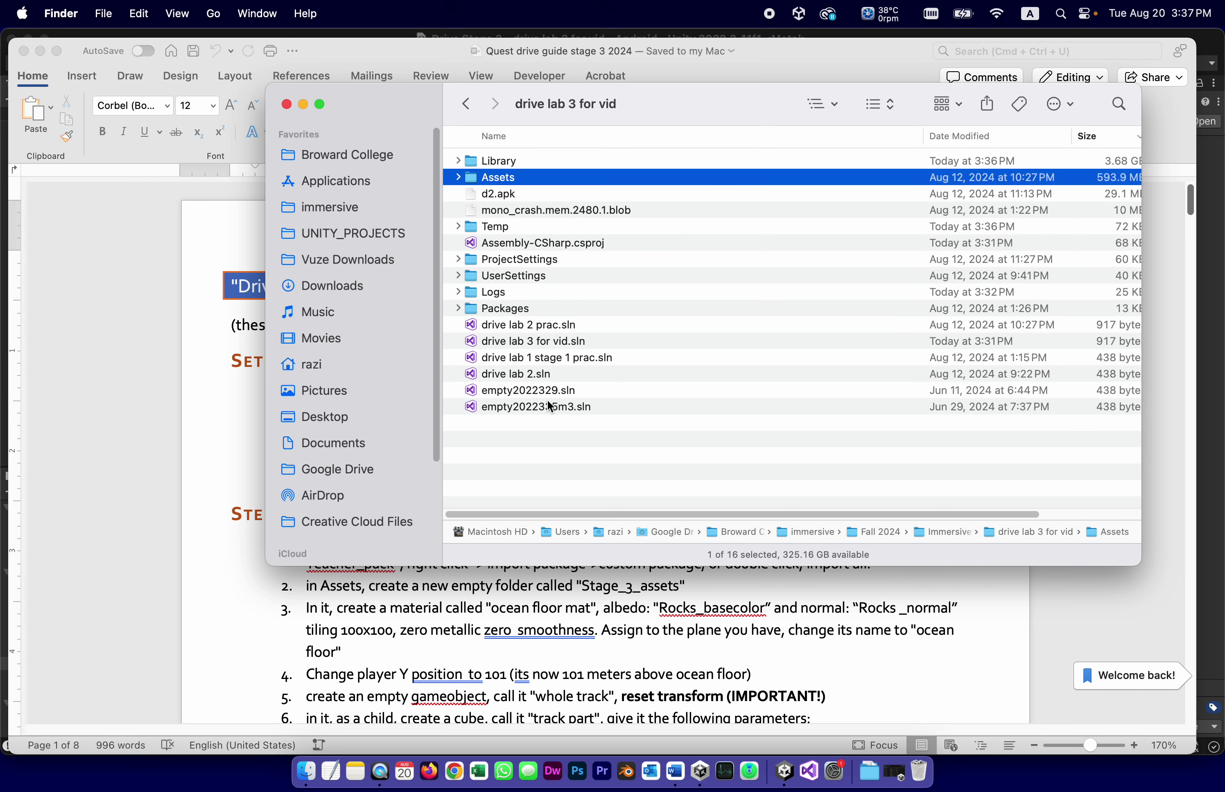
{"action": "double_click", "coordinate": [472, 180]}
{"action": "left_click", "coordinate": [458, 405]}
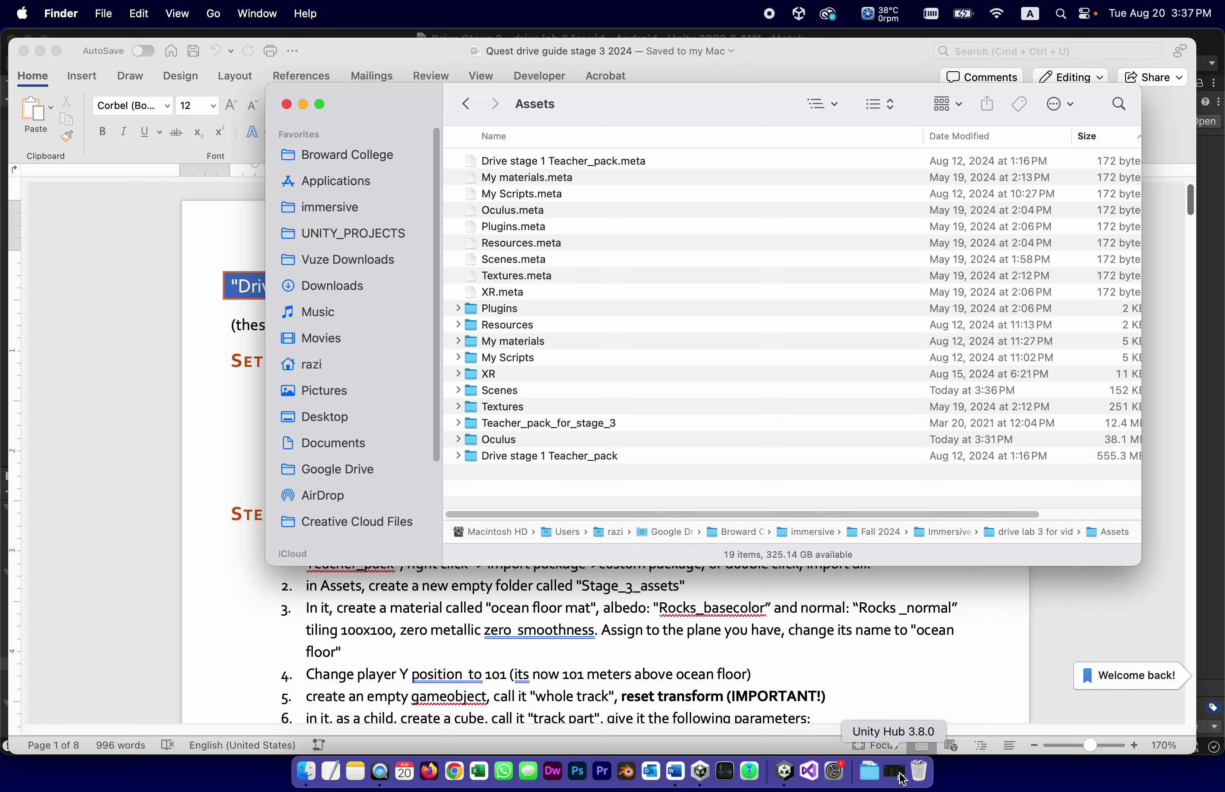
Step: Check that Teacher_pack_for_stage_3 shows extra_textures, Meshes and Sounds in Unity, then return to Word
{"action": "left_click", "coordinate": [784, 771]}
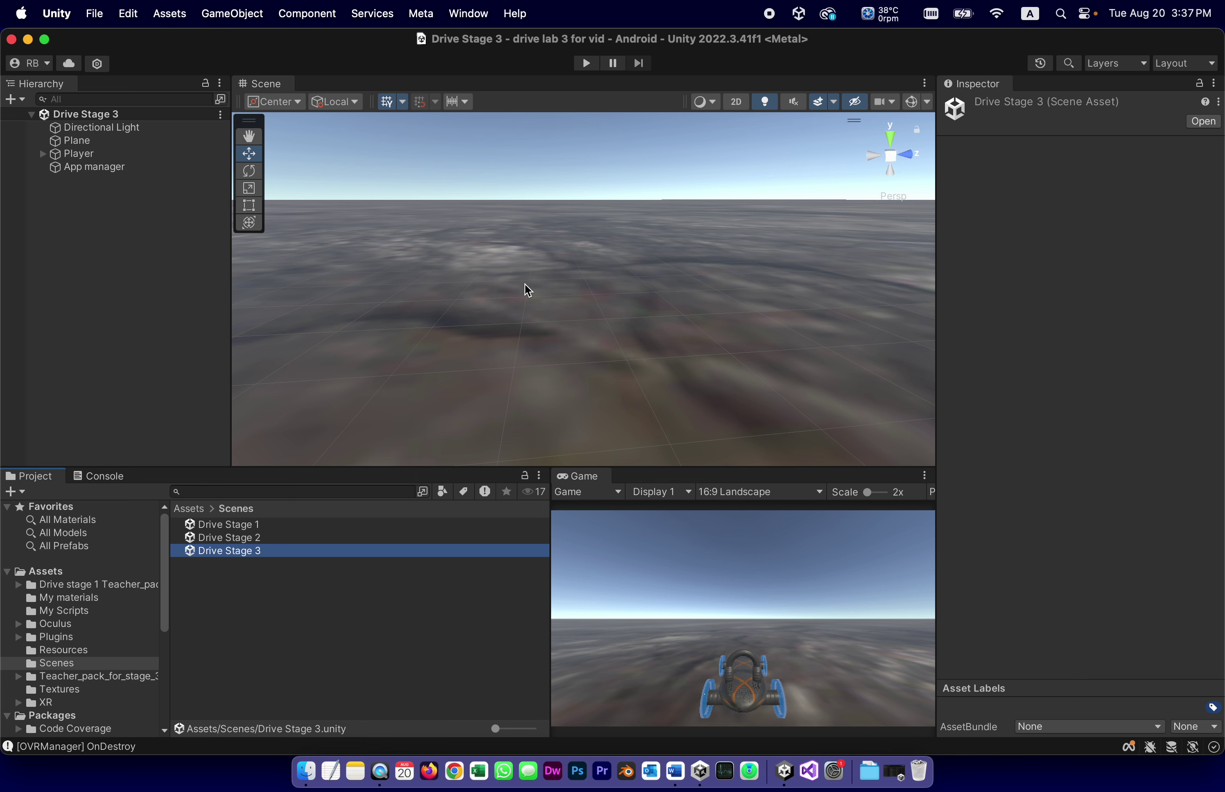
{"action": "left_click", "coordinate": [135, 678]}
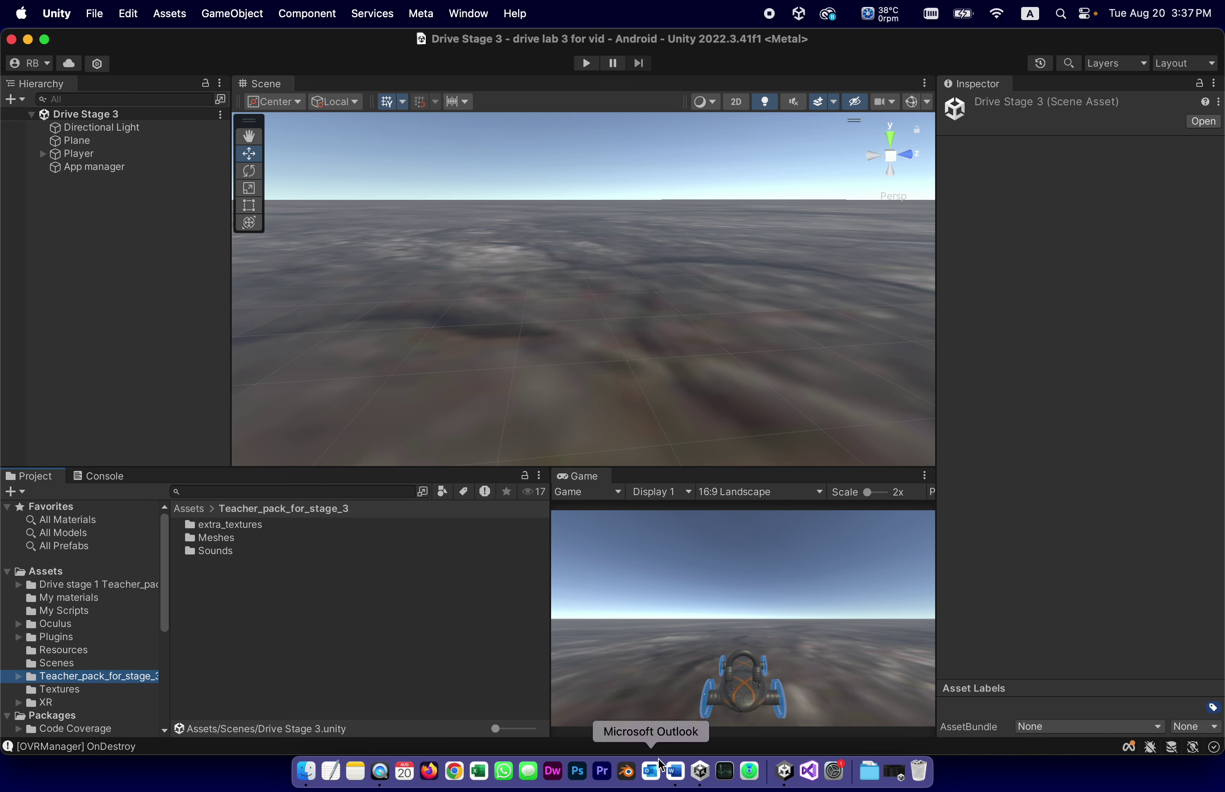
{"action": "left_click", "coordinate": [675, 772]}
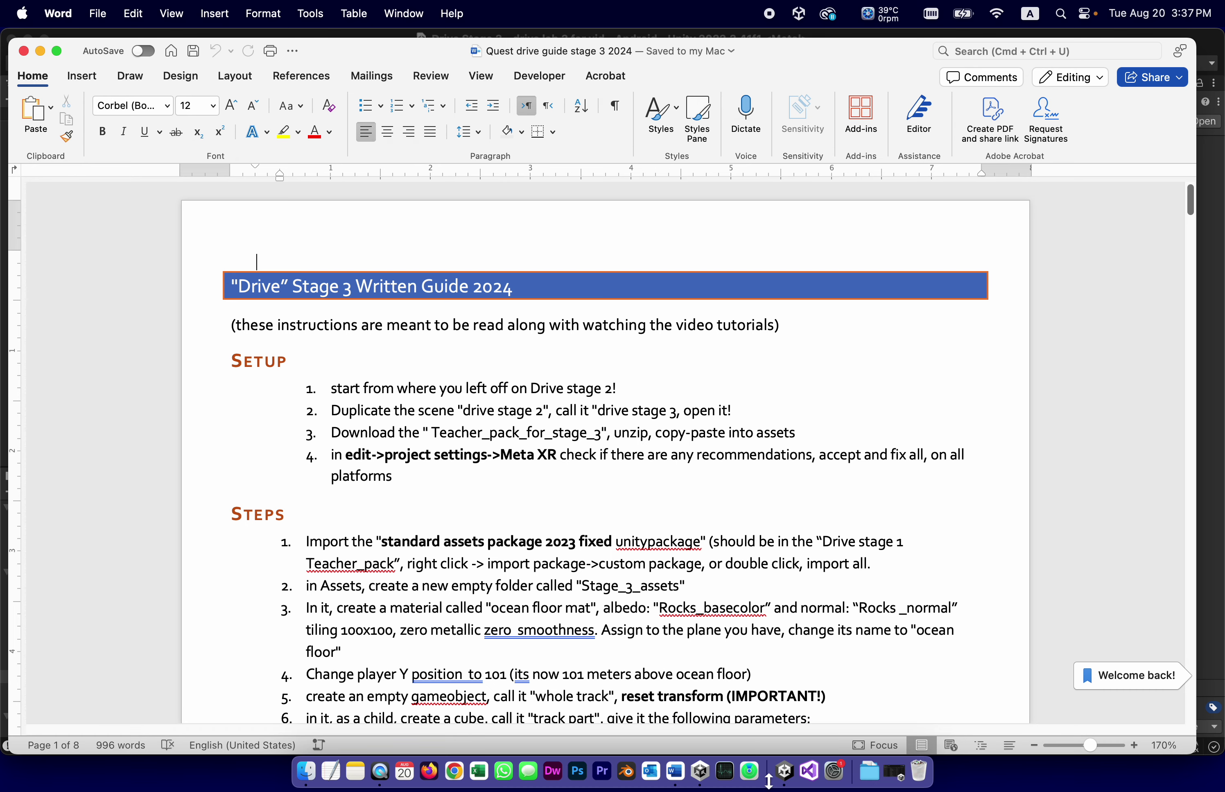
Step: Apply all Meta XR recommendations so the project reads XR Ready for Android, then return to Word
{"action": "left_click", "coordinate": [784, 770]}
{"action": "left_click", "coordinate": [129, 13]}
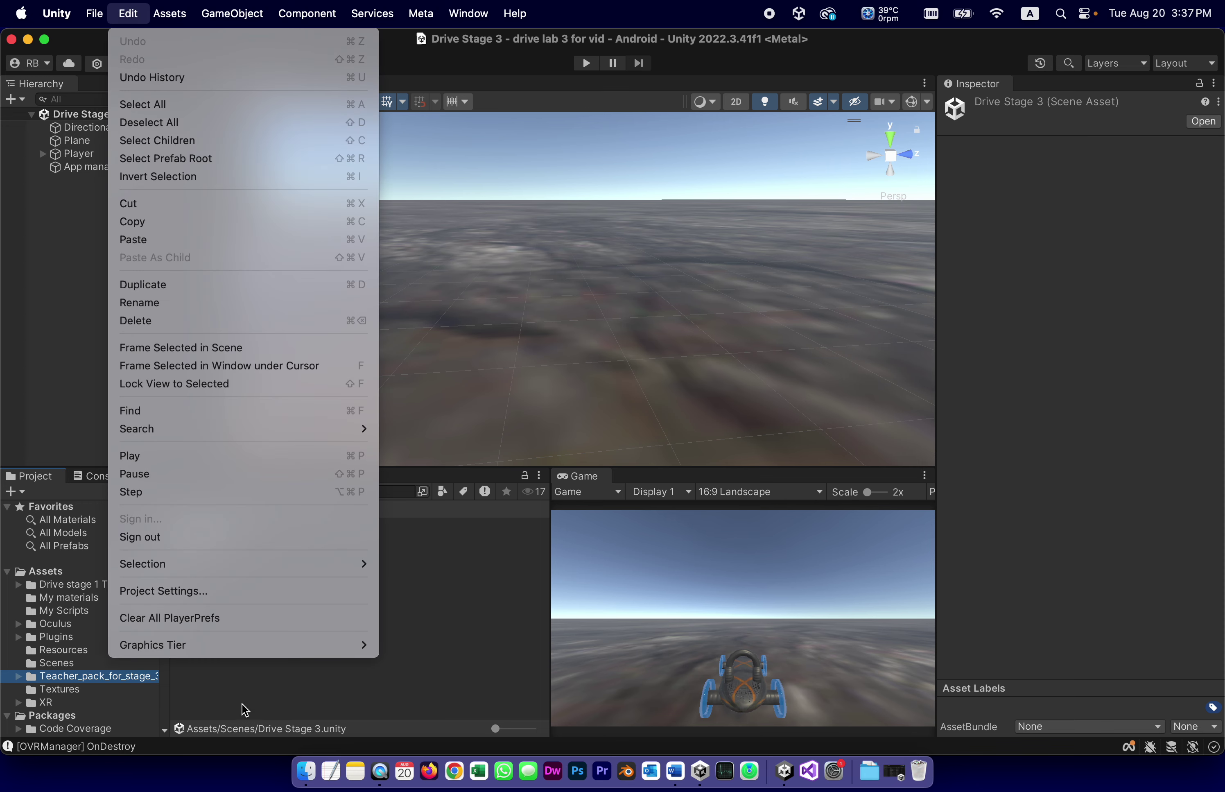
{"action": "left_click", "coordinate": [211, 588]}
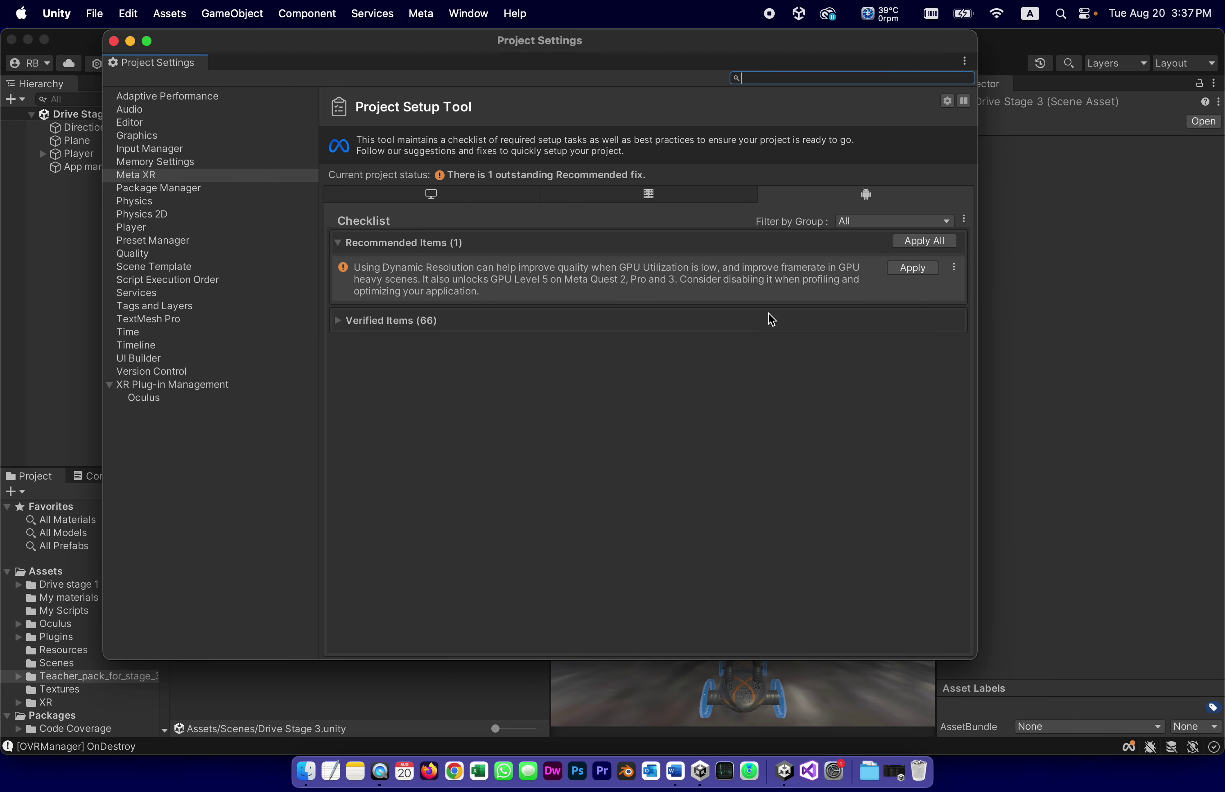
{"action": "left_click", "coordinate": [924, 243]}
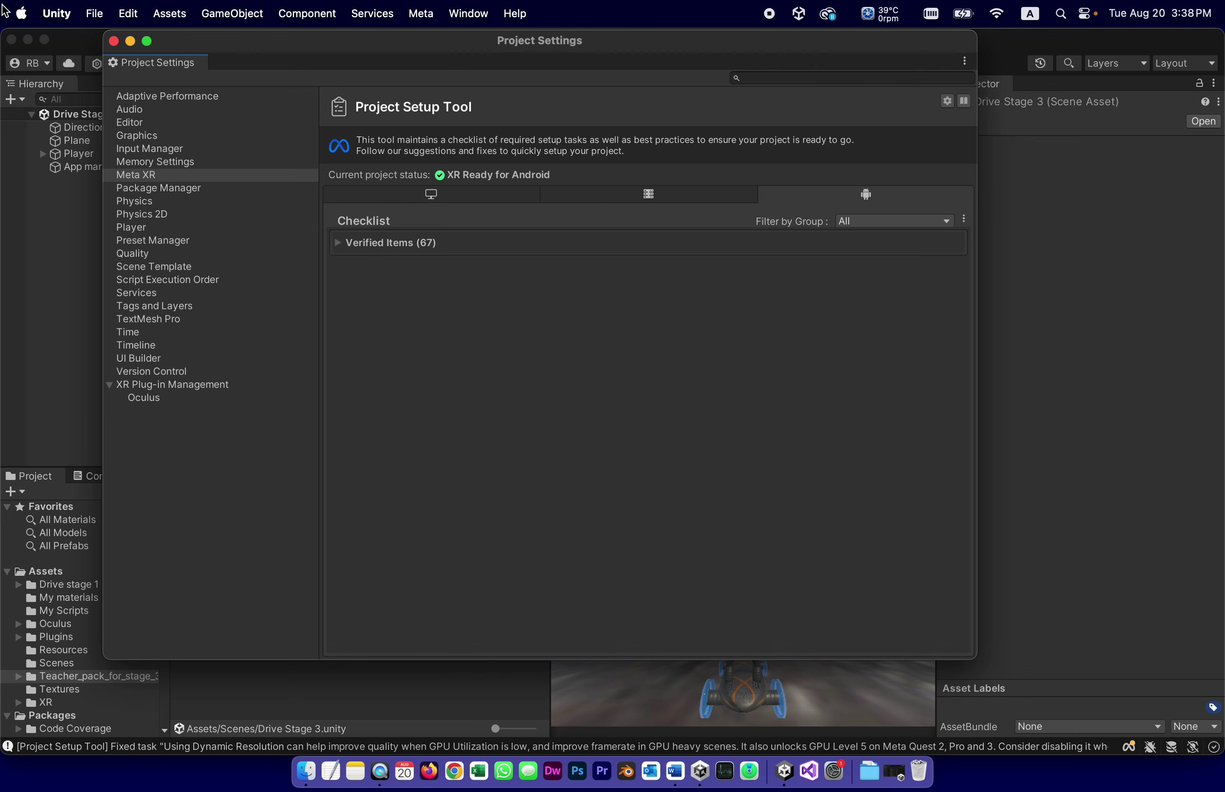
{"action": "left_click", "coordinate": [94, 14]}
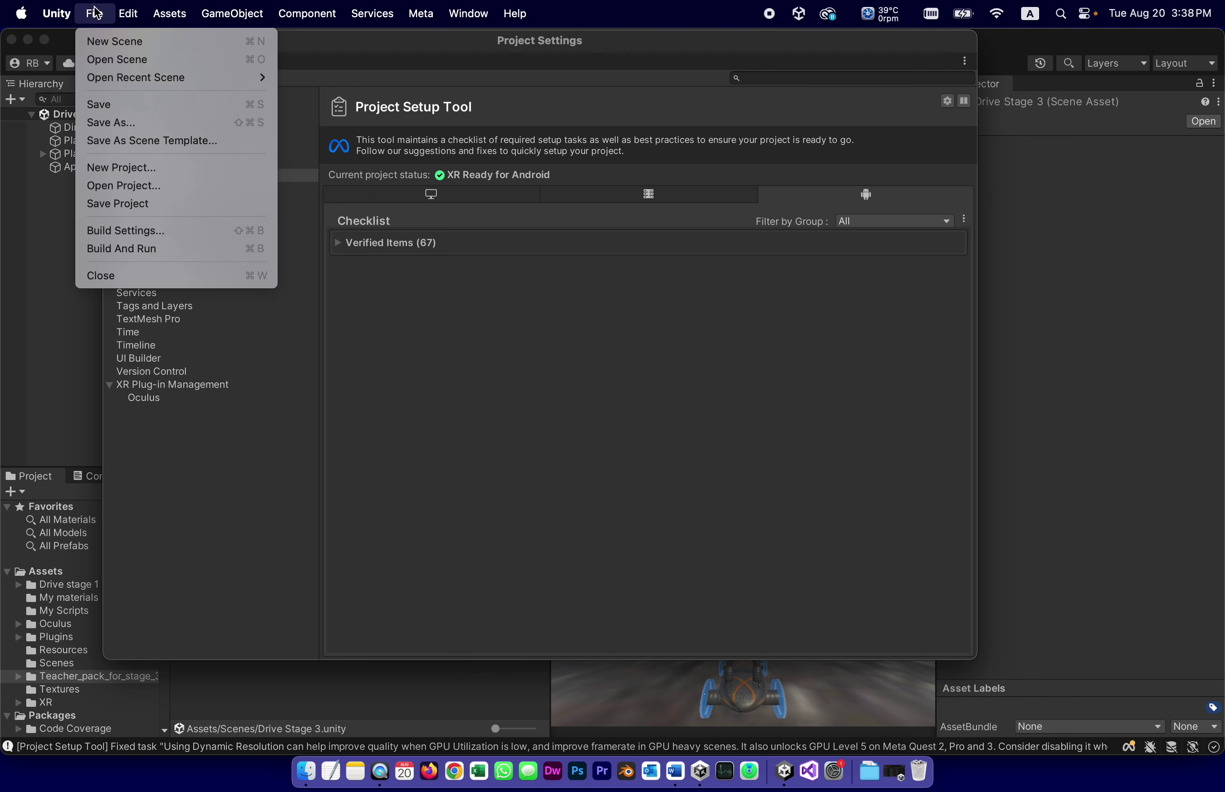
{"action": "key", "text": "Escape"}
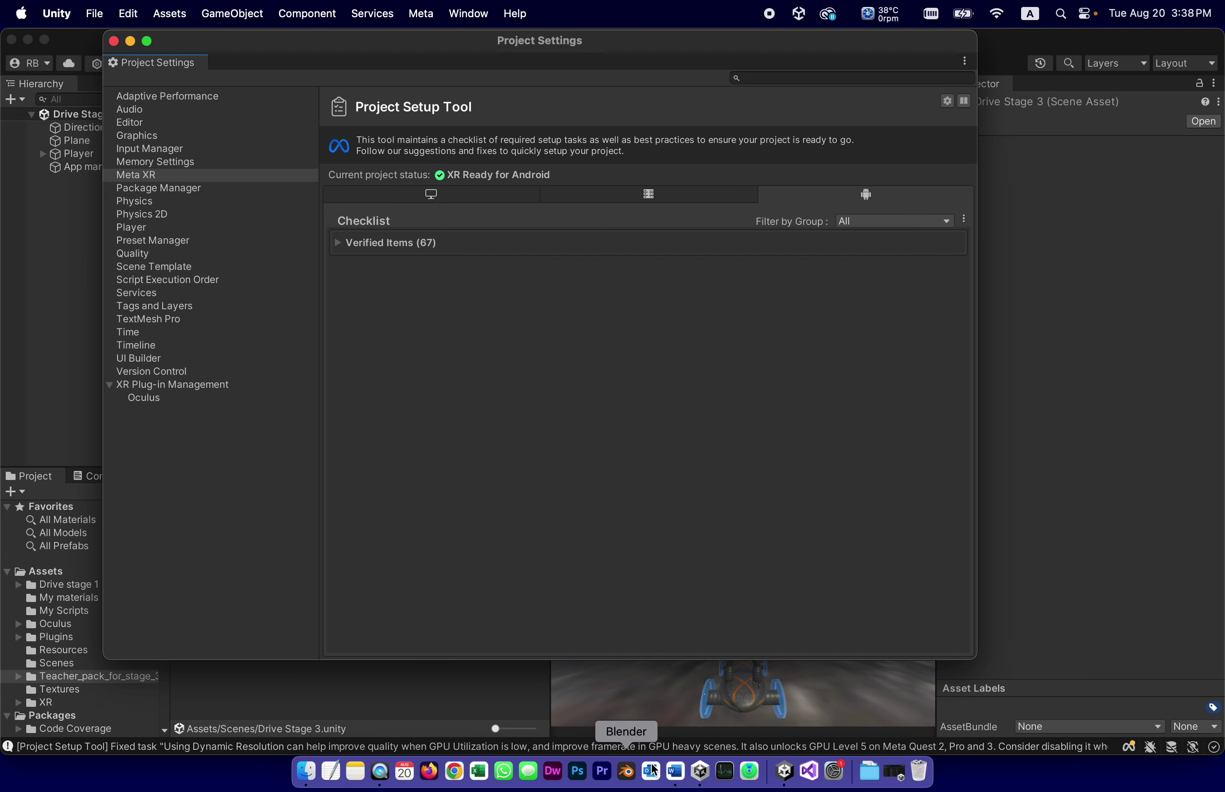
{"action": "left_click", "coordinate": [675, 771]}
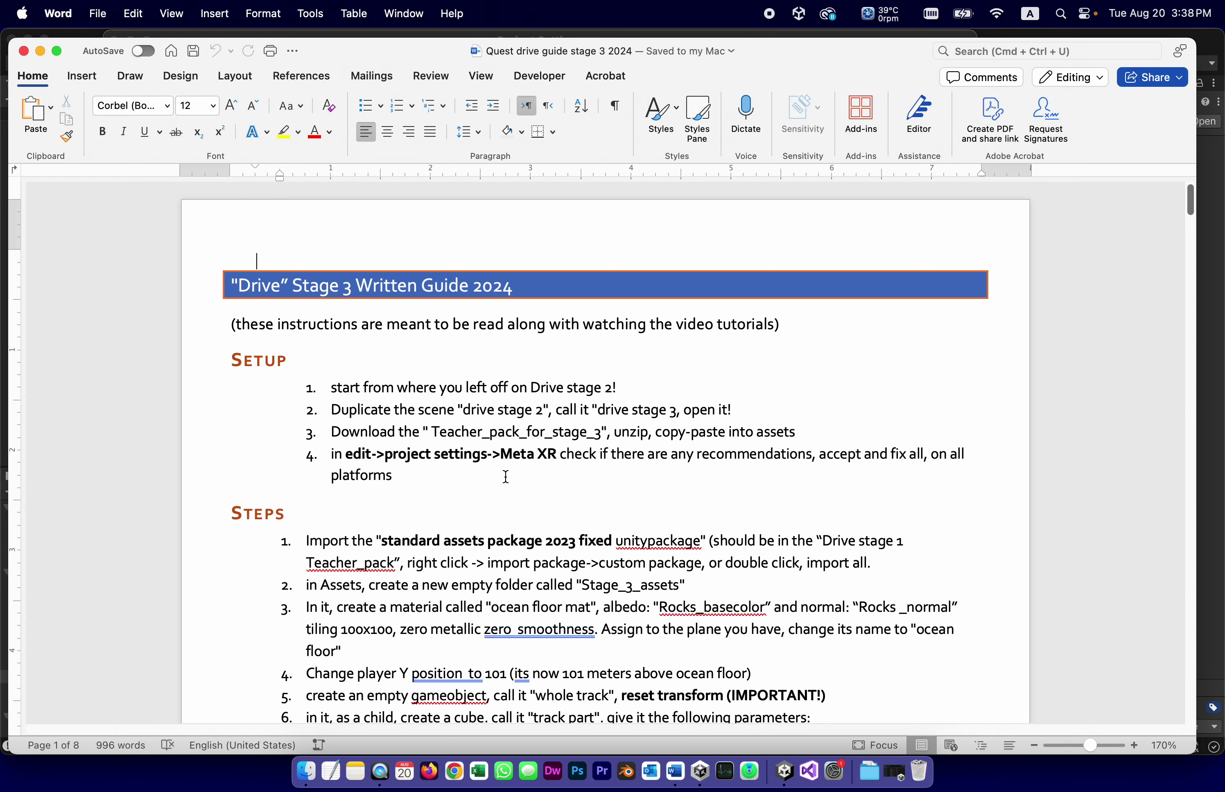
{"action": "scroll", "coordinate": [506, 471], "scroll_direction": "down", "scroll_amount": 5}
{"action": "scroll", "coordinate": [506, 476], "scroll_direction": "down", "scroll_amount": 2}
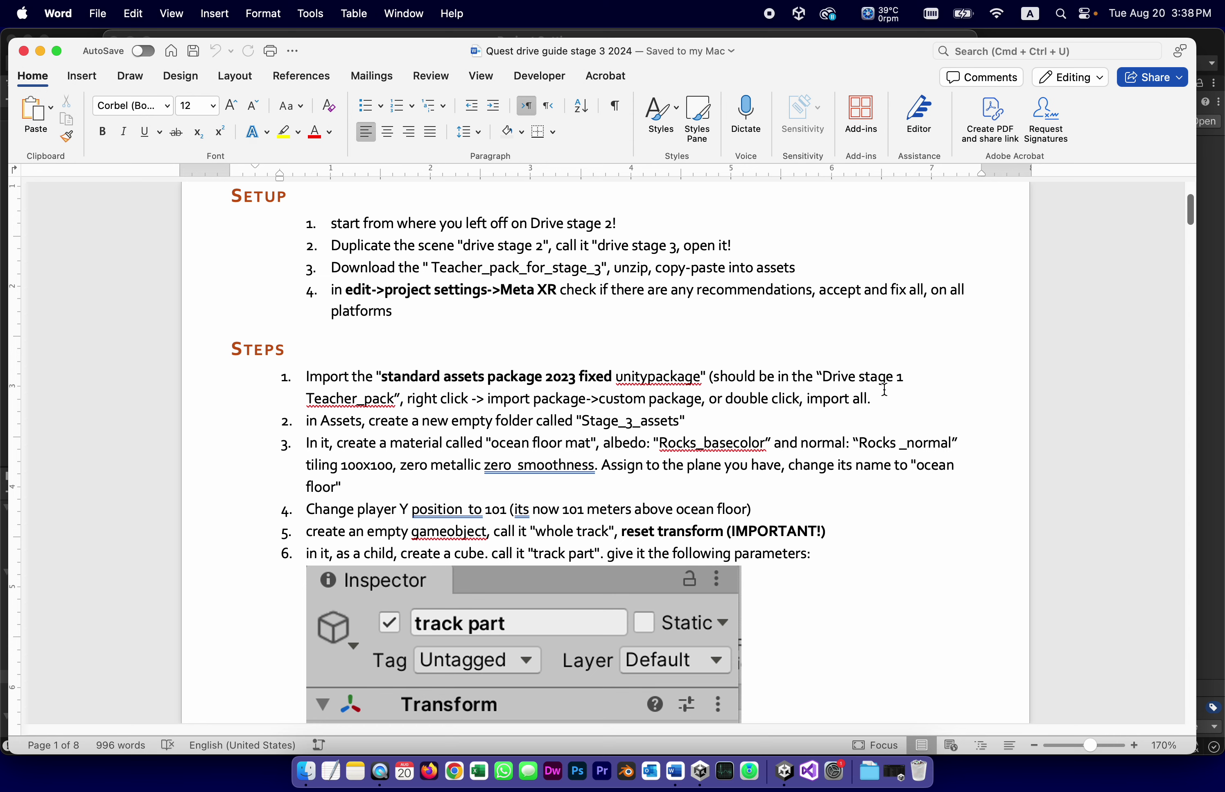
Step: Import every item of standard assets package 2023 fixed from the Drive stage 1 Teacher_pack folder
{"action": "left_click", "coordinate": [785, 773]}
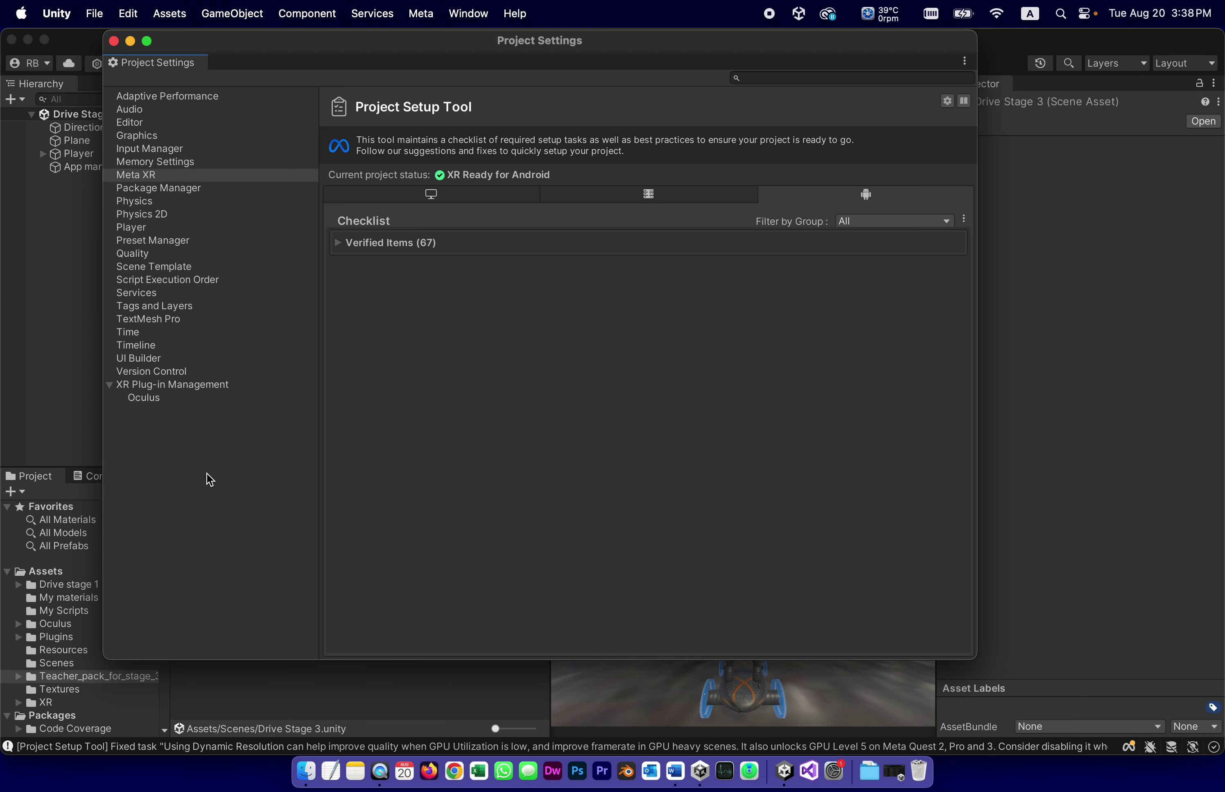
{"action": "left_click", "coordinate": [114, 41]}
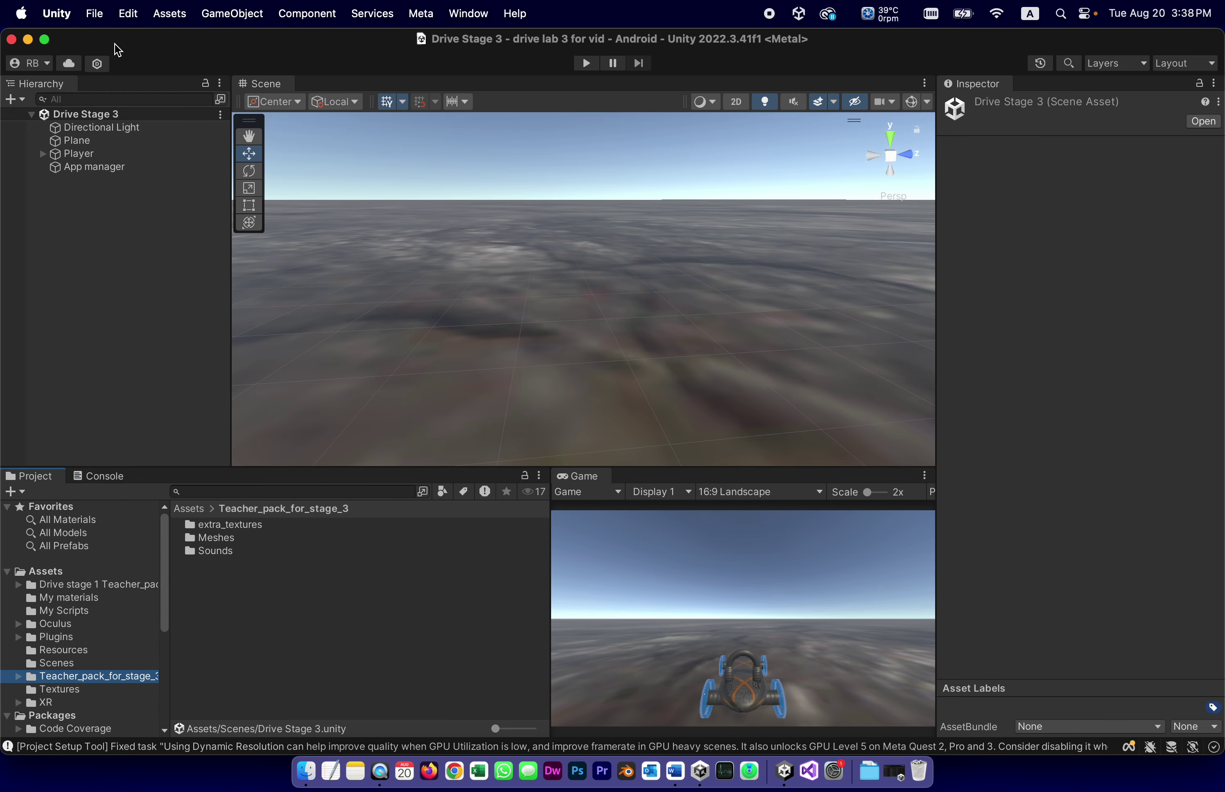
{"action": "left_click", "coordinate": [122, 587]}
{"action": "left_click", "coordinate": [240, 552]}
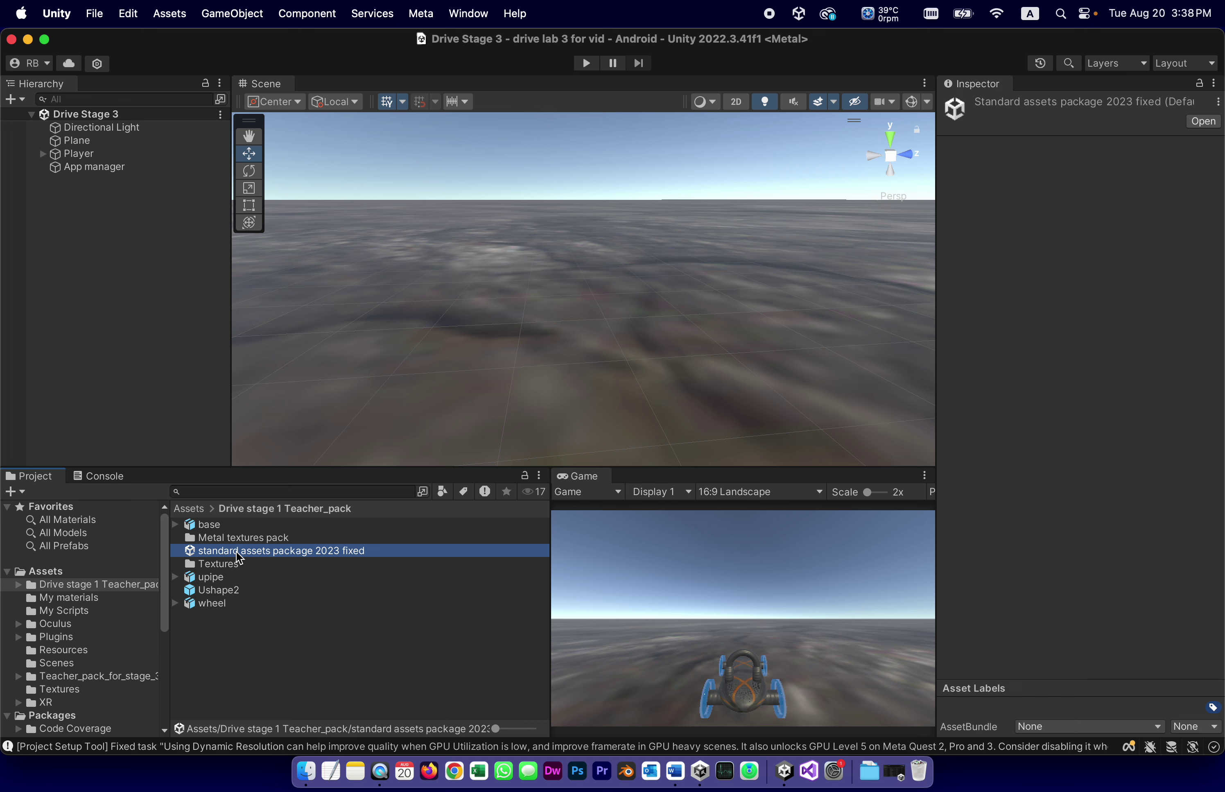
{"action": "double_click", "coordinate": [192, 553]}
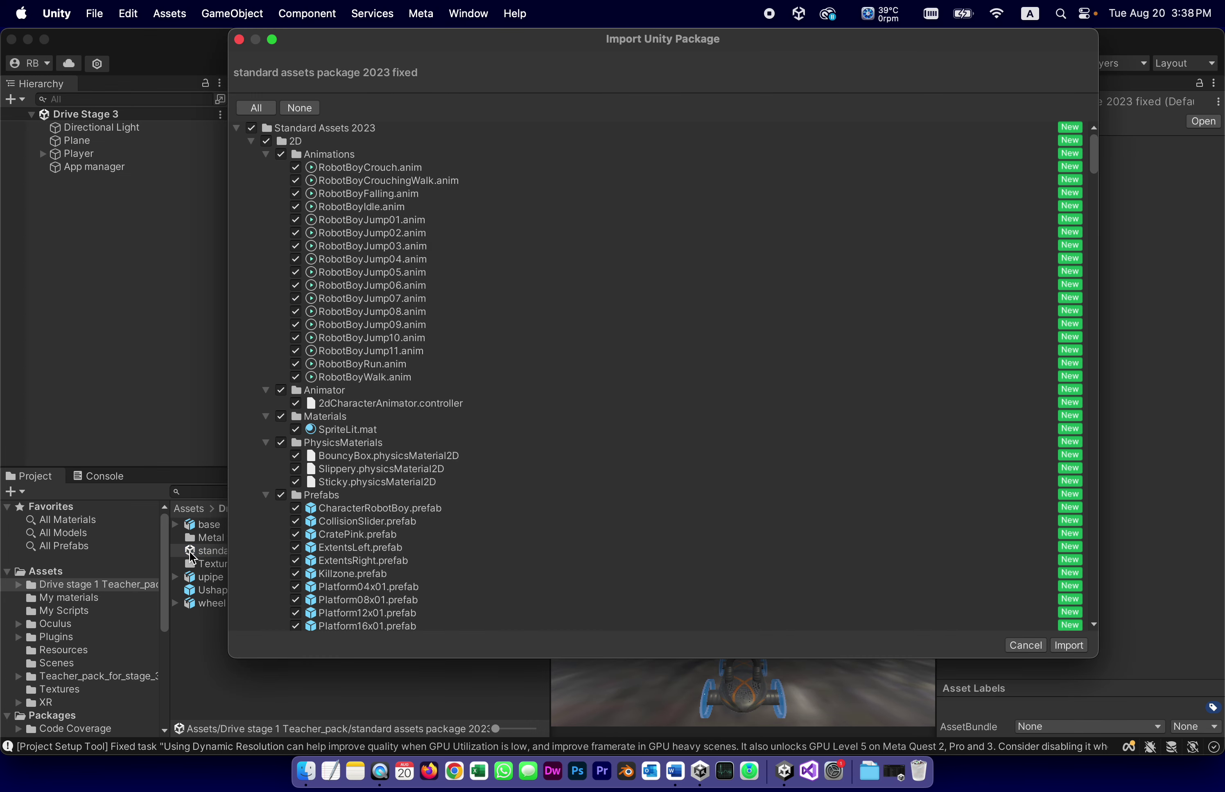
{"action": "left_click", "coordinate": [1095, 150]}
{"action": "left_click_drag", "start_coordinate": [1095, 149], "coordinate": [1090, 122]}
{"action": "left_click", "coordinate": [256, 108]}
{"action": "left_click", "coordinate": [1068, 645]}
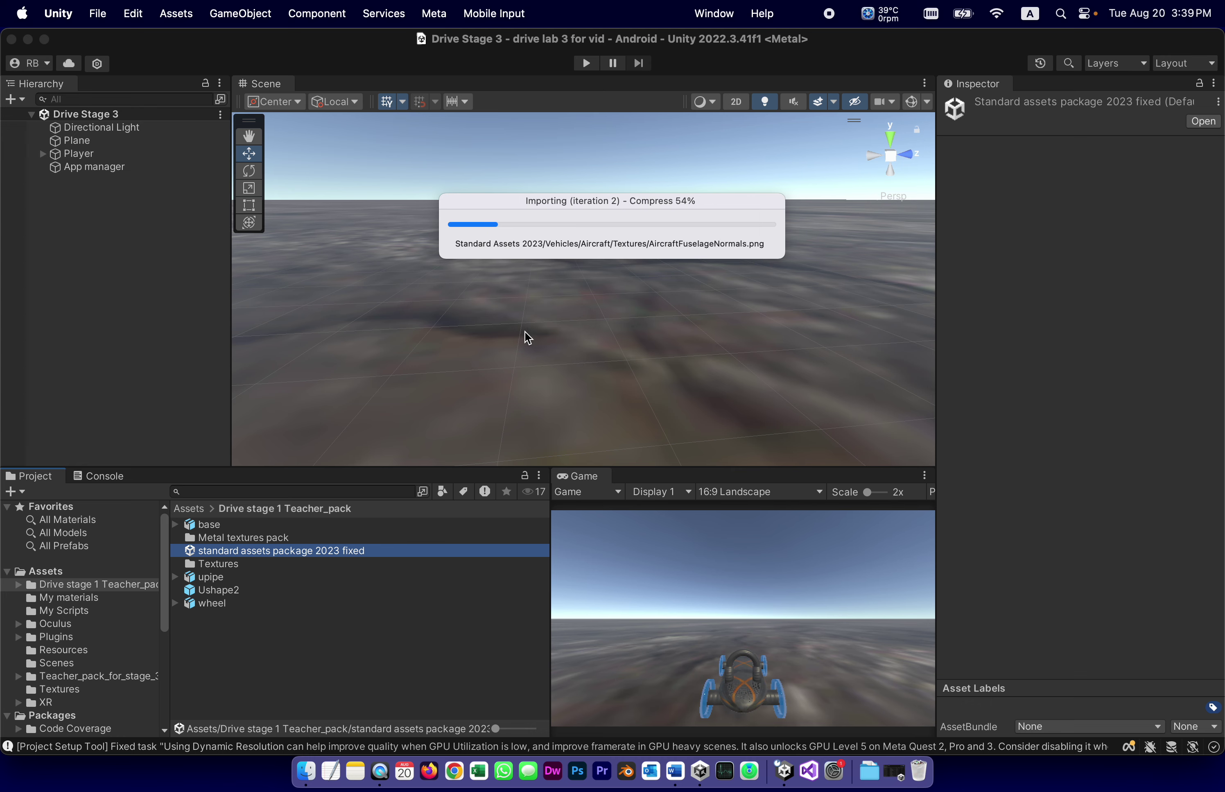
Step: Highlight the folder name Stage_3_assets in step 2 of the Word guide
{"action": "left_click", "coordinate": [675, 771]}
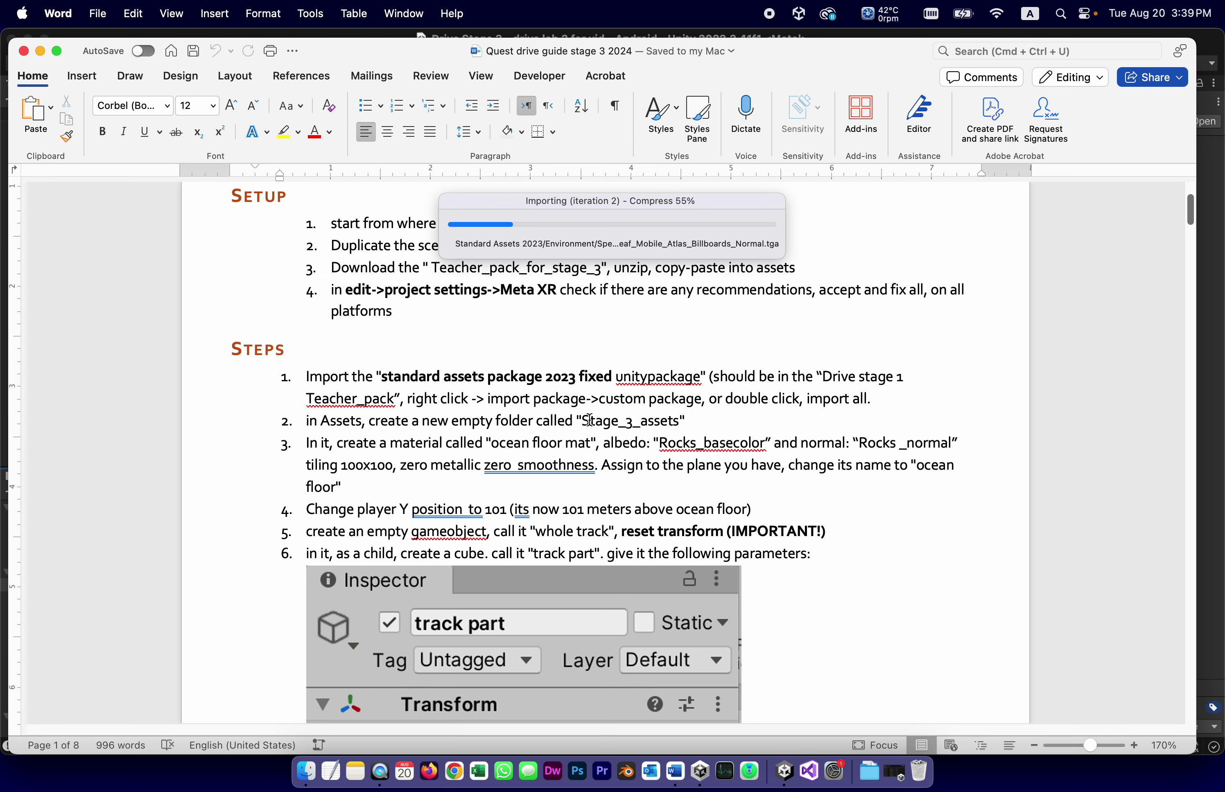
{"action": "left_click_drag", "start_coordinate": [583, 421], "coordinate": [679, 422]}
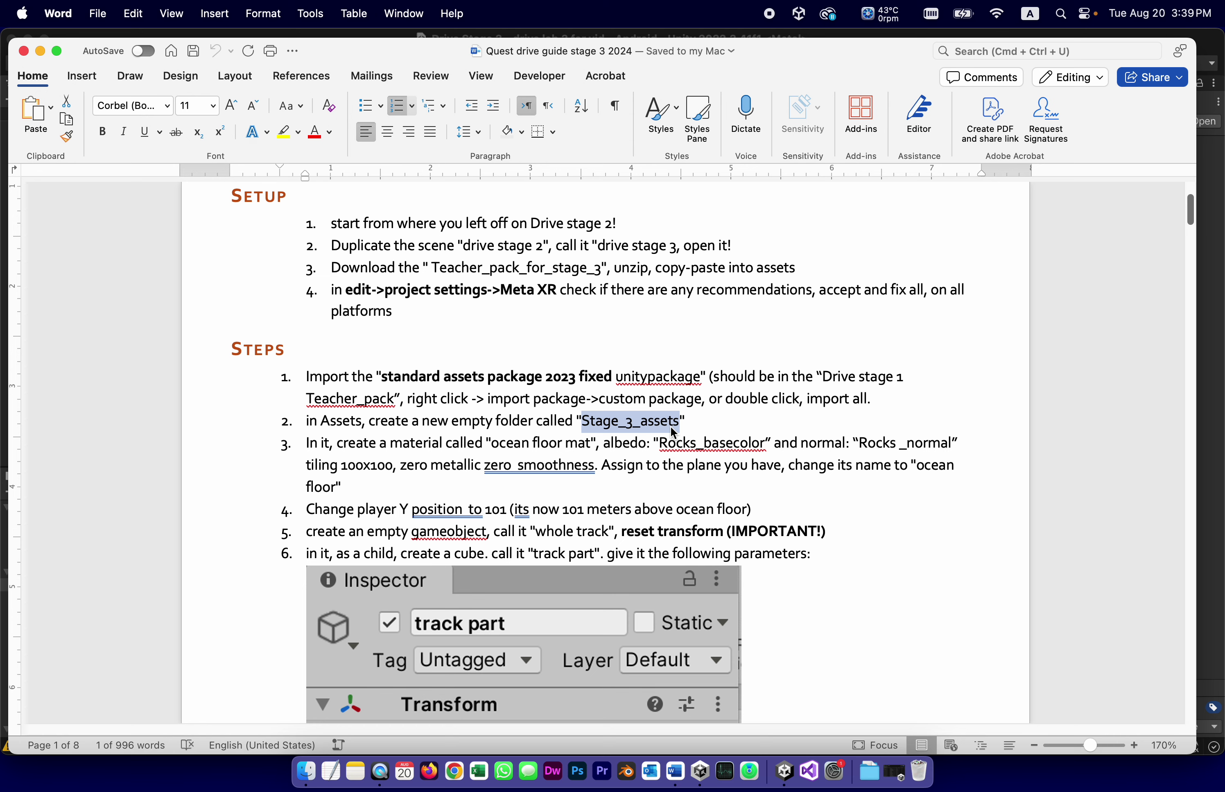
Step: Clear all messages and warnings from Unity's Console
{"action": "left_click", "coordinate": [784, 771]}
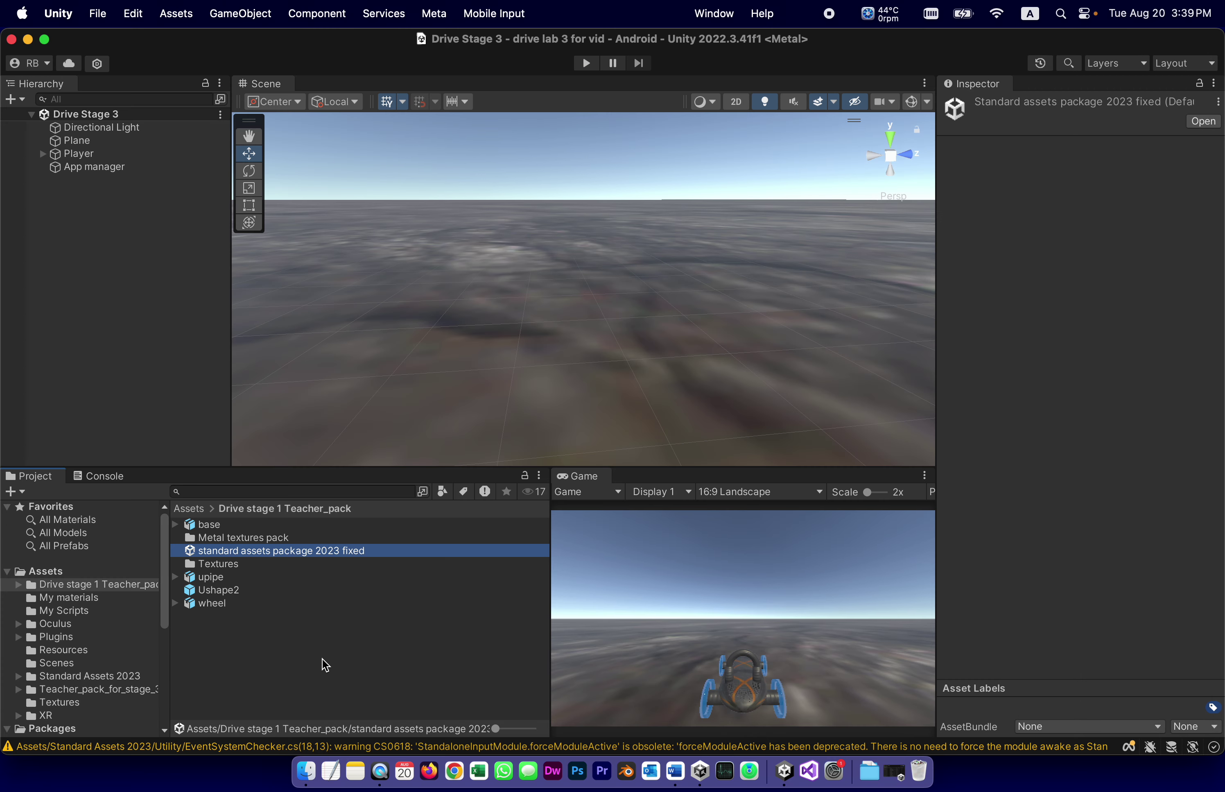
{"action": "left_click", "coordinate": [254, 637]}
{"action": "left_click", "coordinate": [97, 476]}
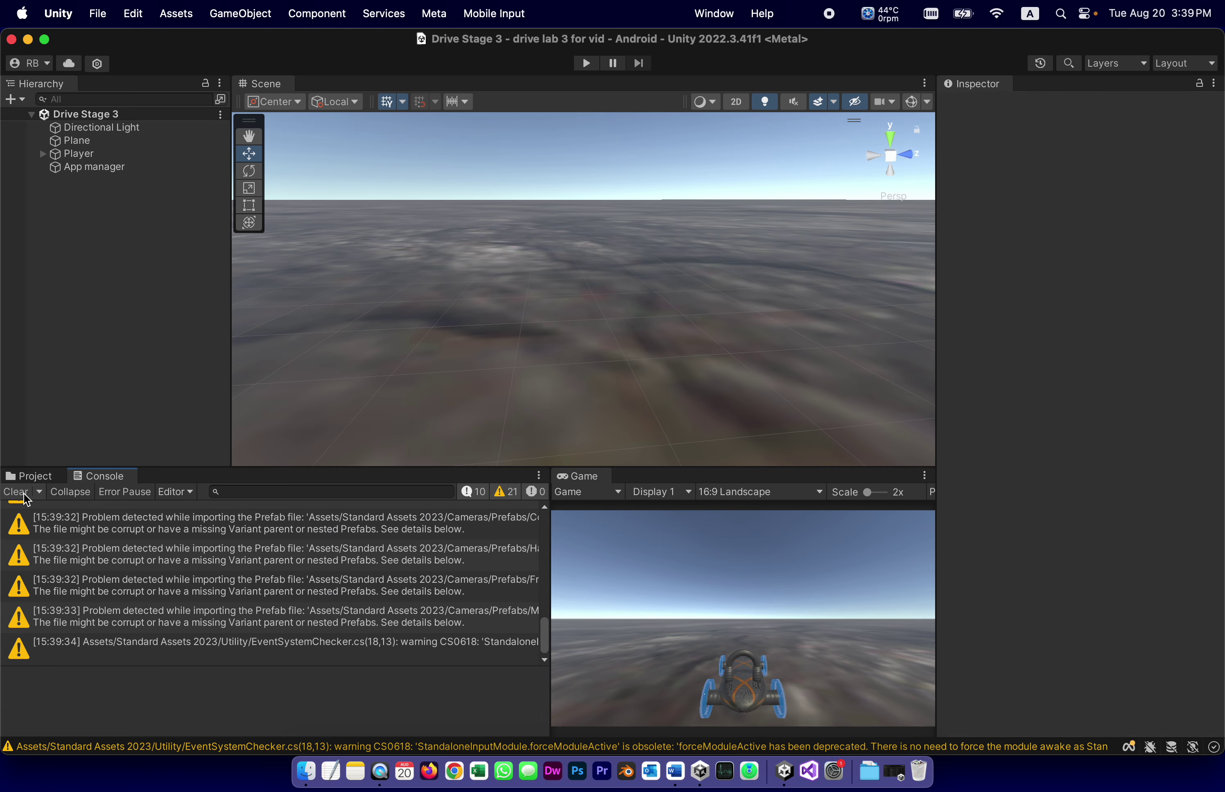
{"action": "left_click", "coordinate": [18, 492]}
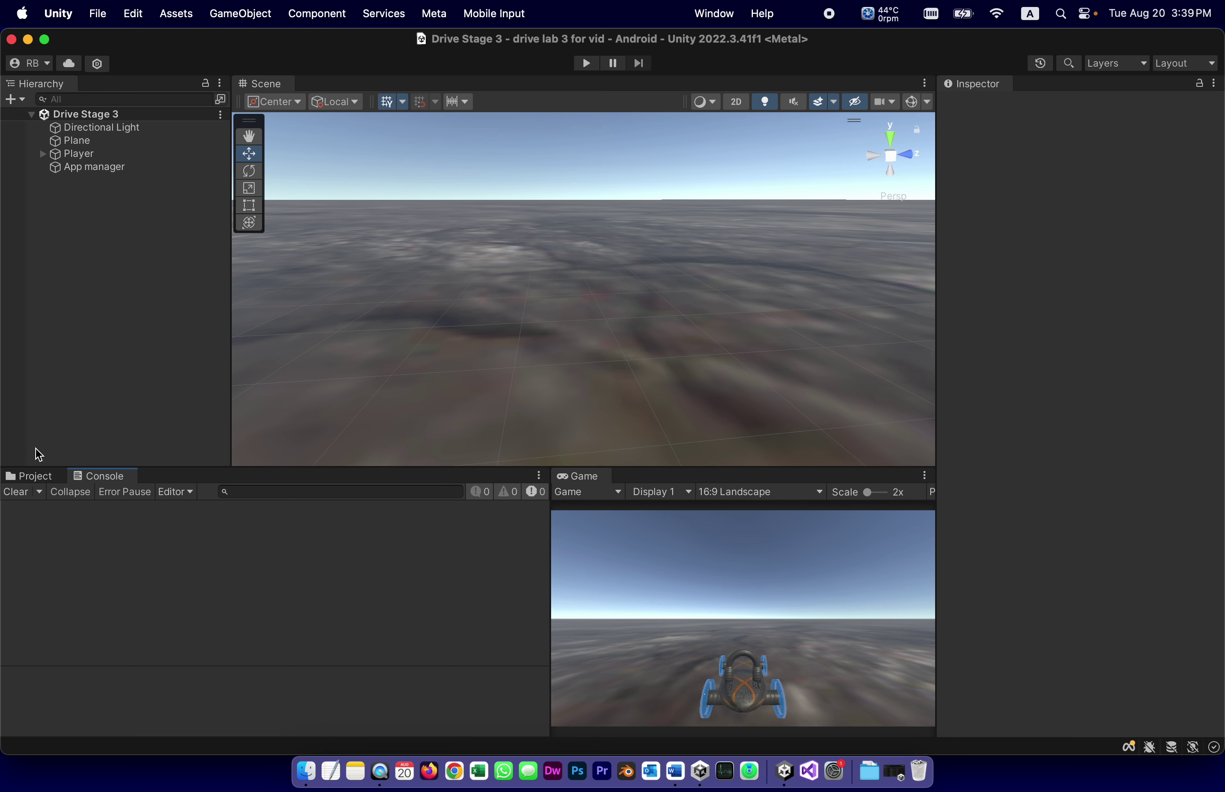
{"action": "left_click", "coordinate": [31, 480]}
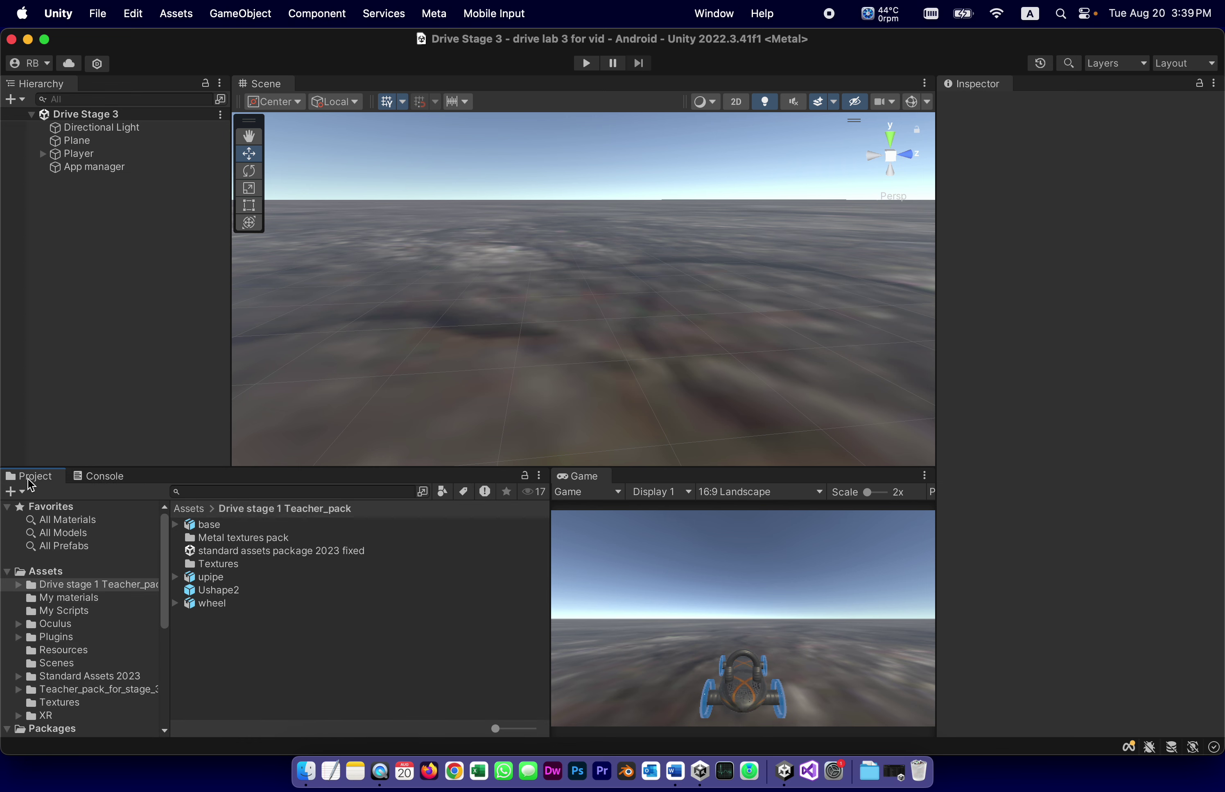
Step: Create an empty Stage_3_assets folder in Assets, open it, then return to Word
{"action": "left_click", "coordinate": [34, 570]}
{"action": "right_click", "coordinate": [226, 690]}
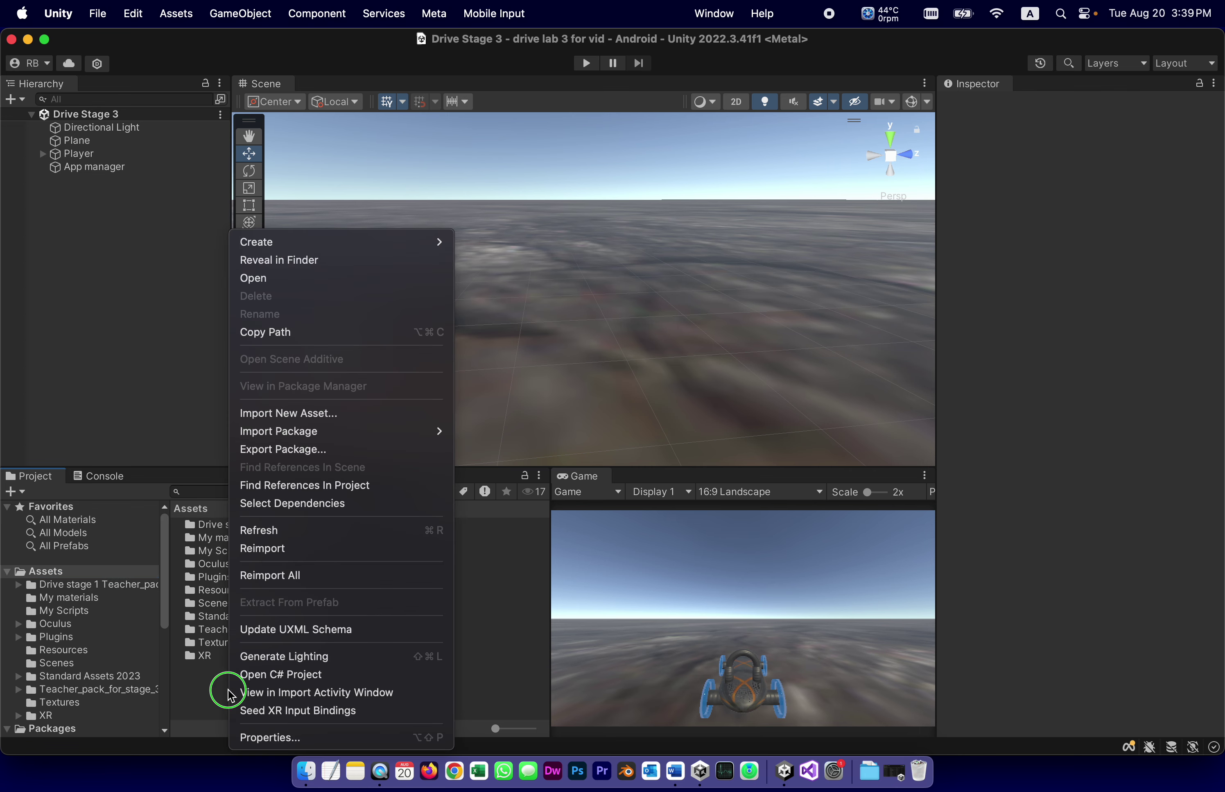
{"action": "mouse_move", "coordinate": [291, 242]}
{"action": "mouse_move", "coordinate": [526, 98]}
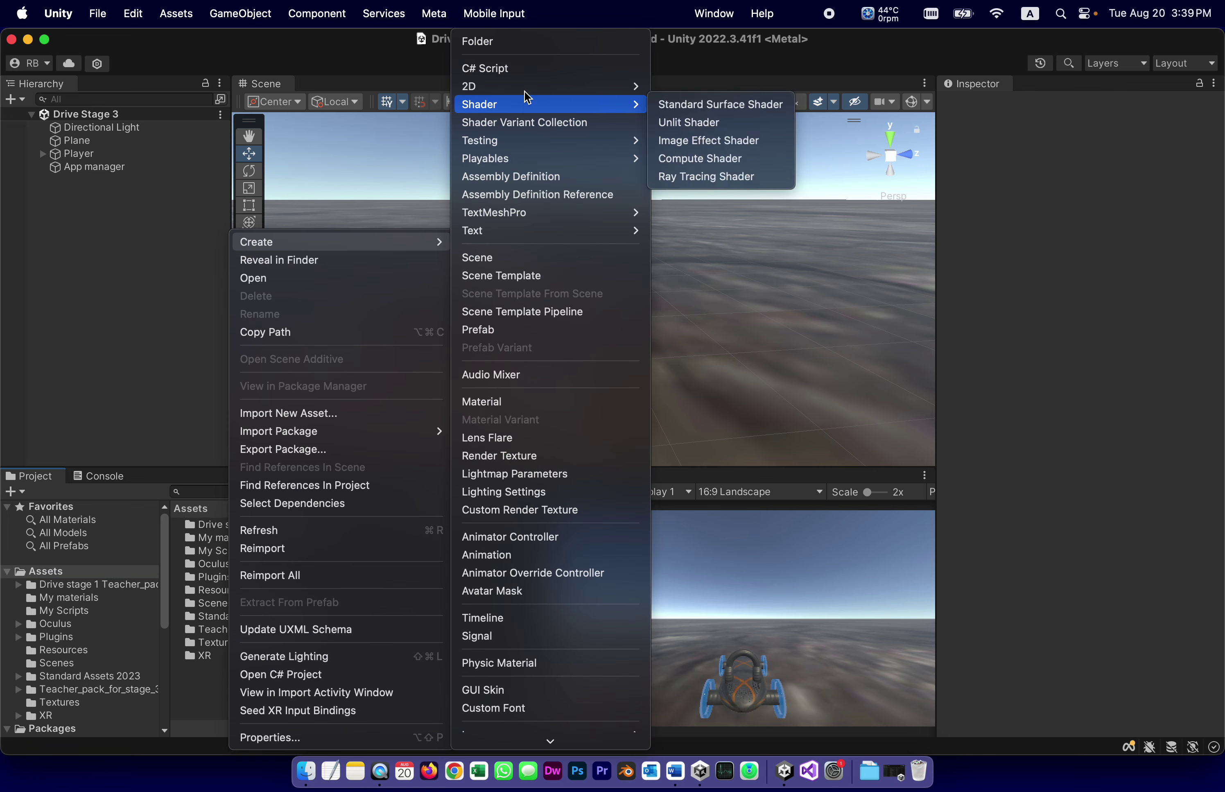
{"action": "left_click", "coordinate": [525, 42]}
{"action": "type", "text": "Stage_3_assets"}
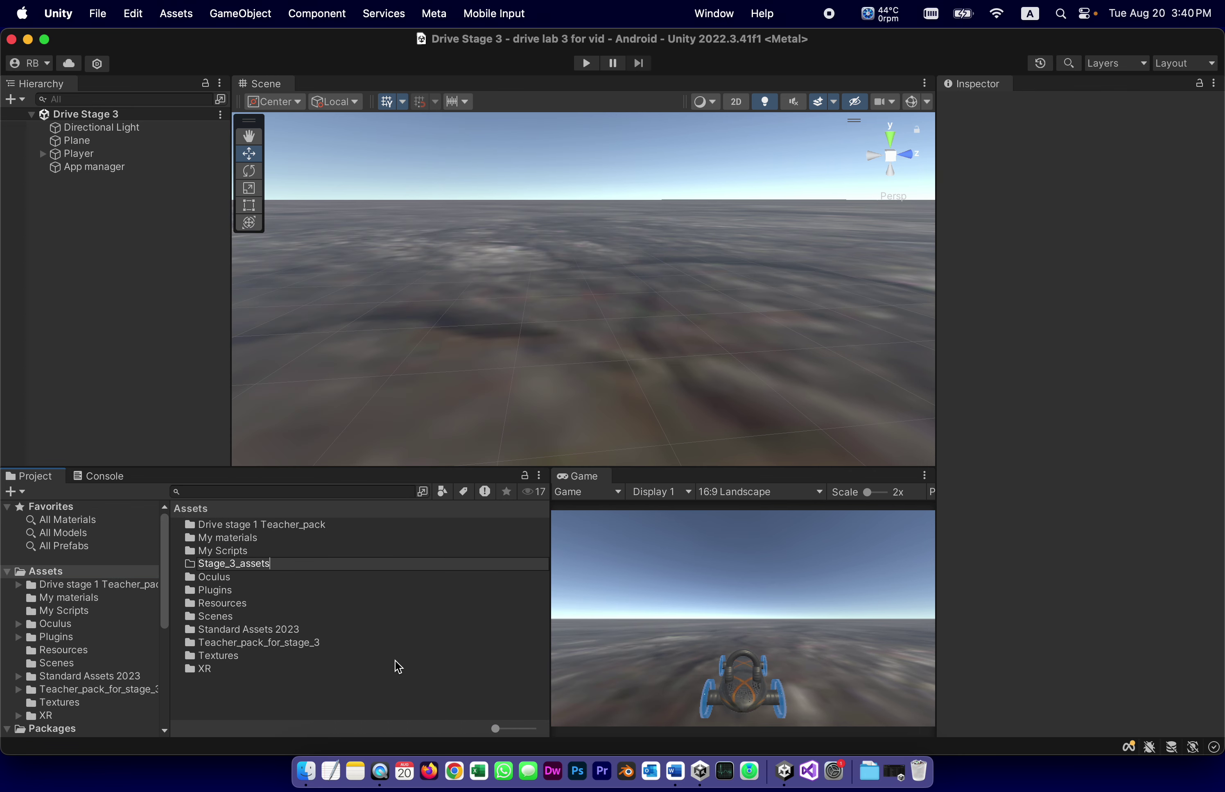
{"action": "key", "text": "Return"}
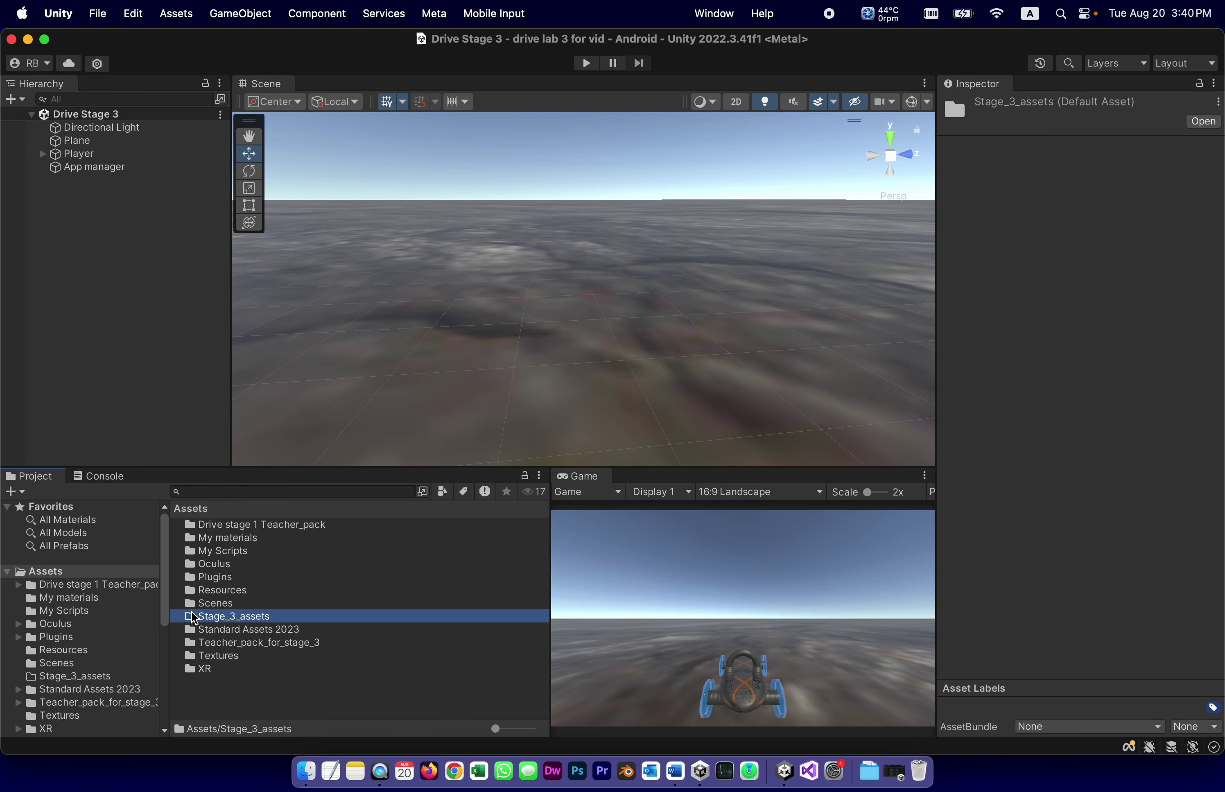
{"action": "double_click", "coordinate": [193, 618]}
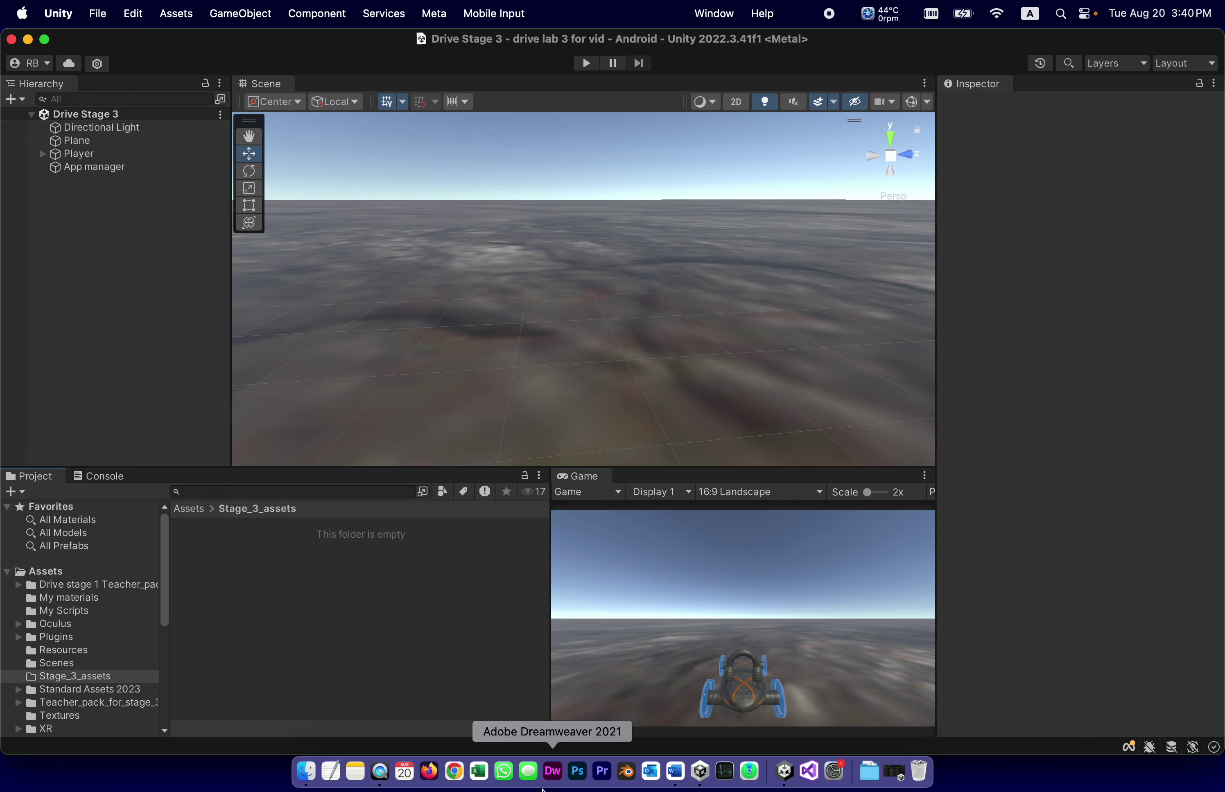
{"action": "left_click", "coordinate": [675, 771]}
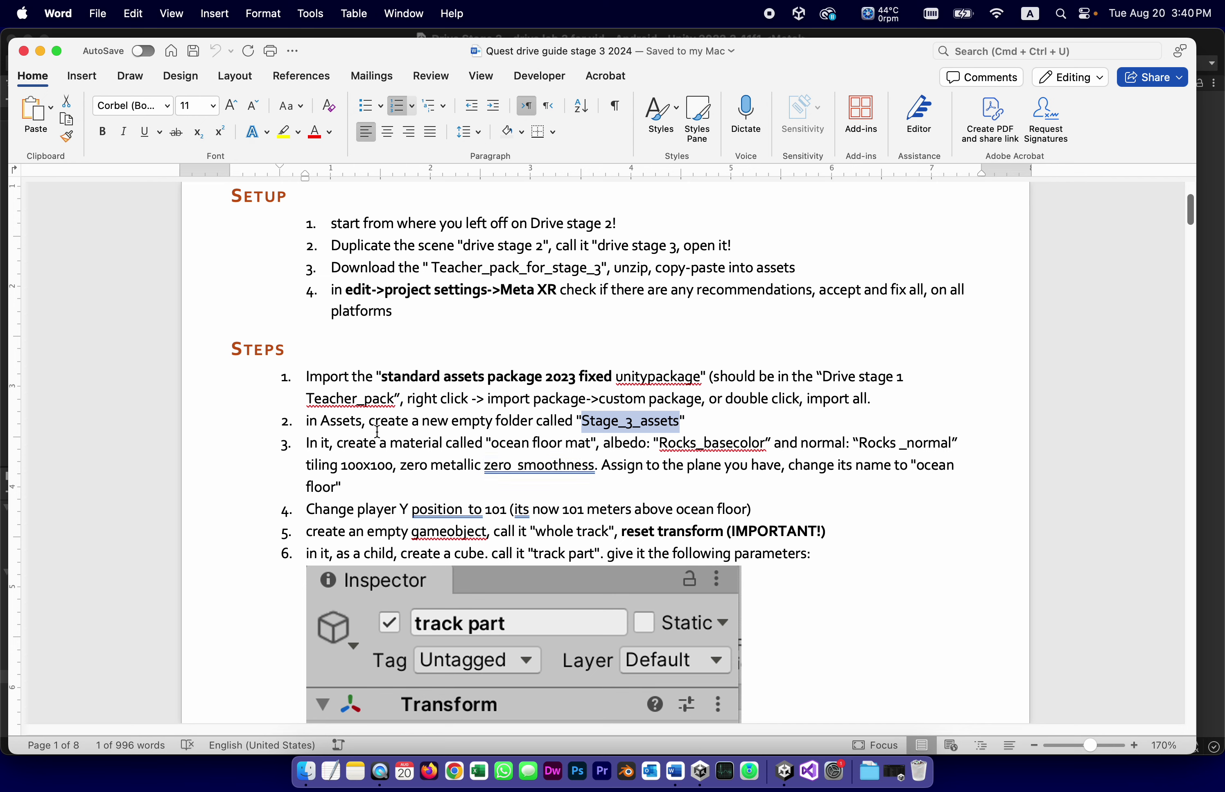
Step: Highlight the material name 'ocean floor mat' in step 3 of the guide
{"action": "left_click", "coordinate": [325, 444]}
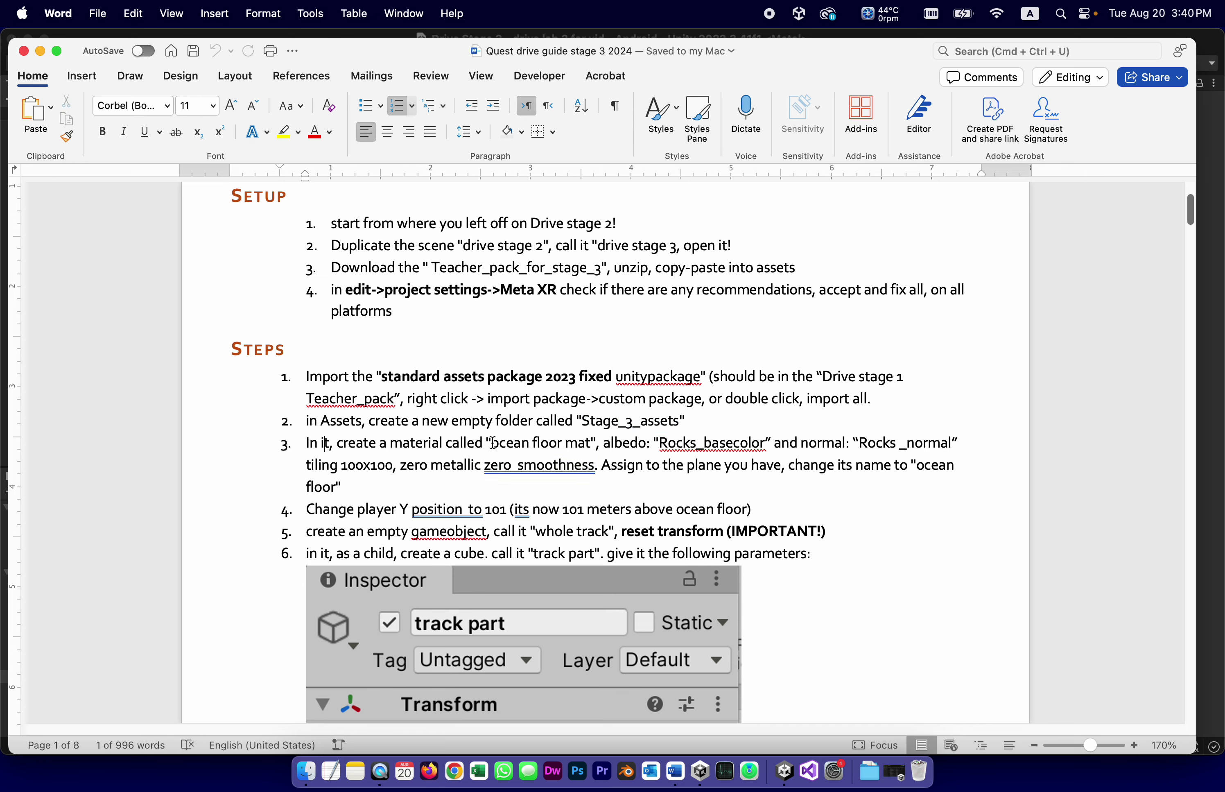
{"action": "left_click_drag", "start_coordinate": [492, 443], "coordinate": [590, 444]}
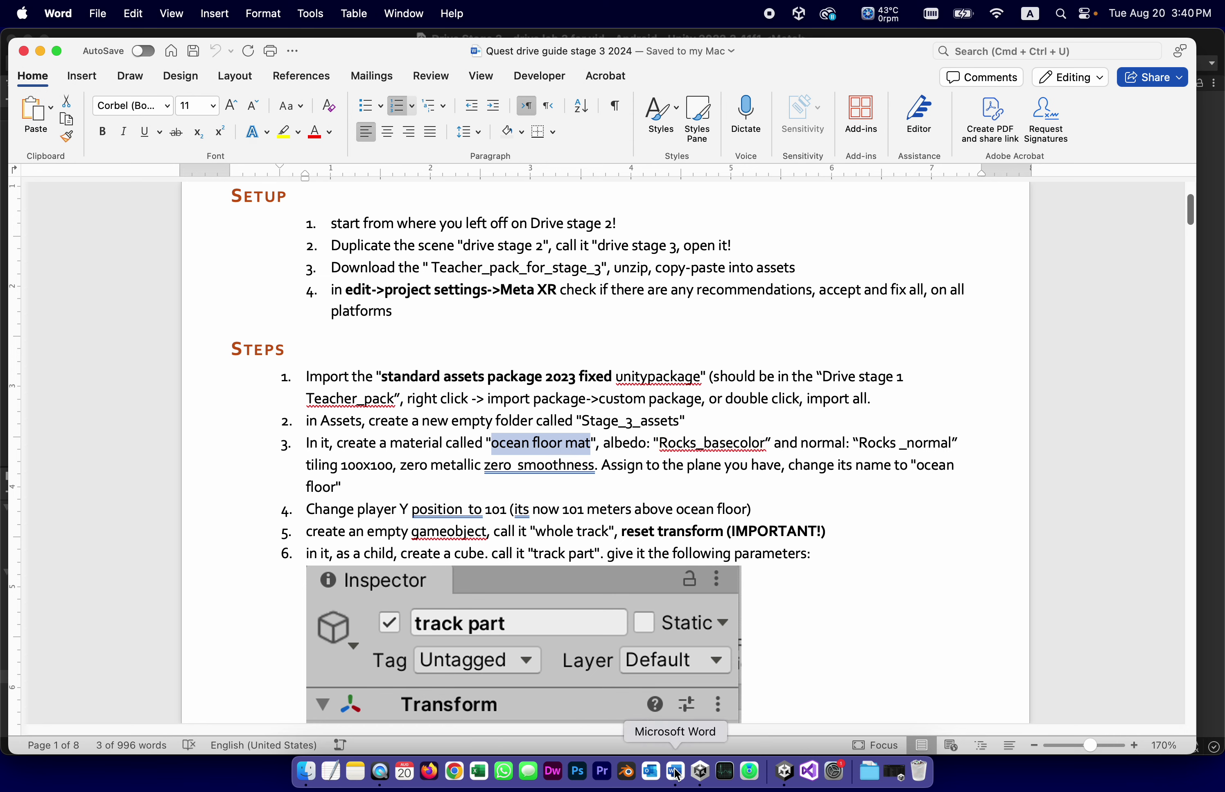
Step: Create an 'ocean floor mat' material in Stage_3_assets and drag it onto the Plane
{"action": "left_click", "coordinate": [783, 771]}
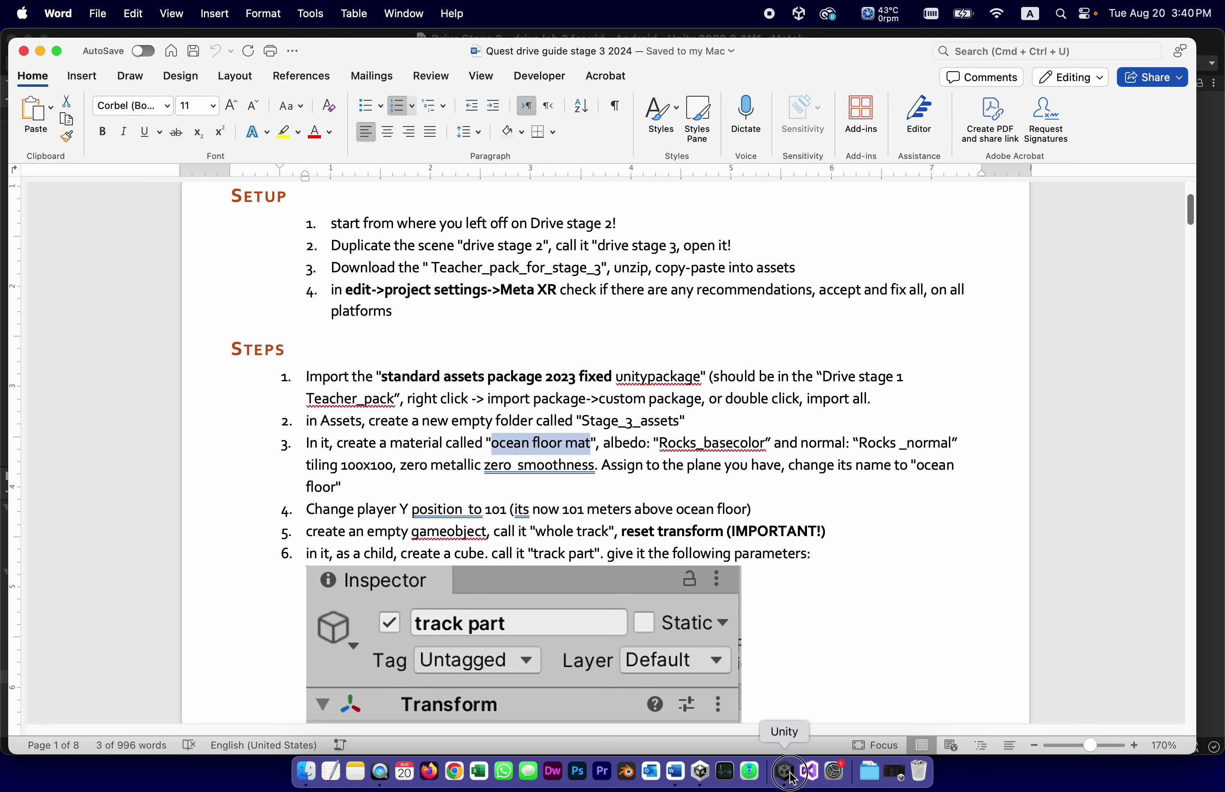
{"action": "right_click", "coordinate": [415, 632]}
{"action": "mouse_move", "coordinate": [439, 243]}
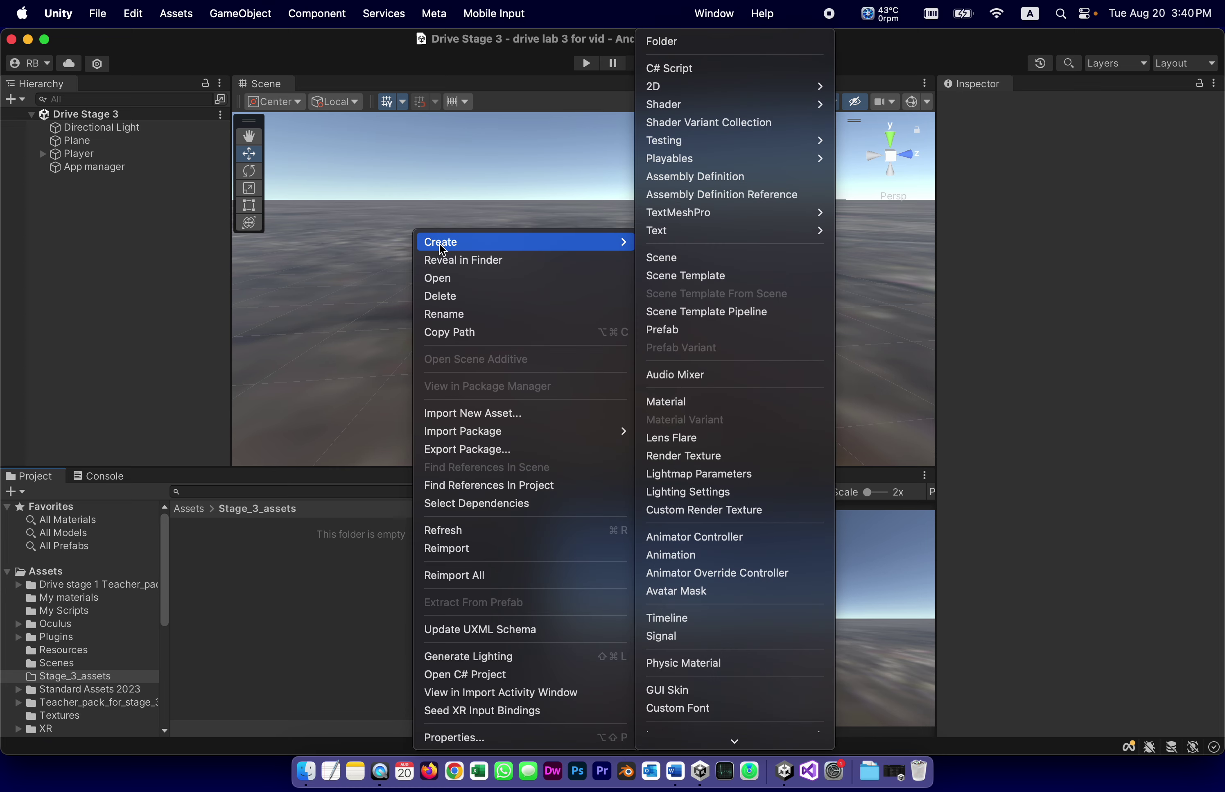
{"action": "left_click", "coordinate": [755, 403]}
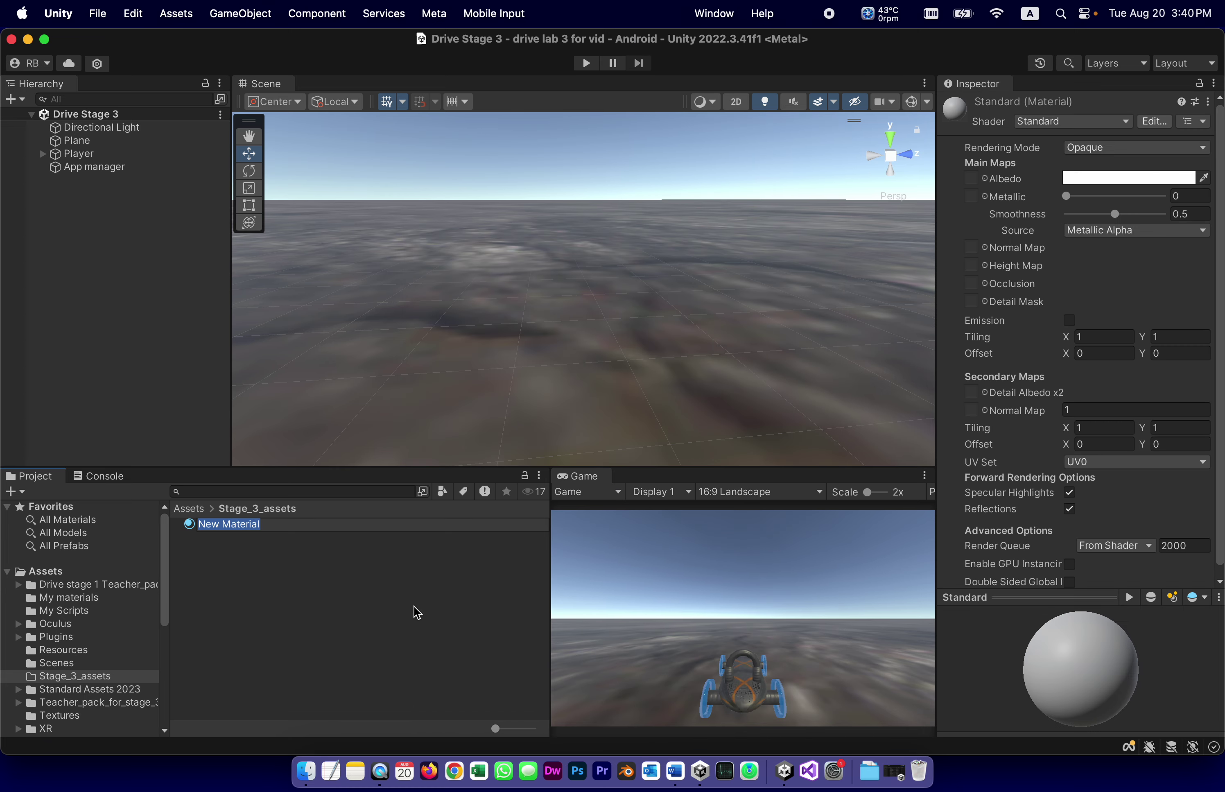
{"action": "type", "text": "ocean floor mat"}
{"action": "key", "text": "Return"}
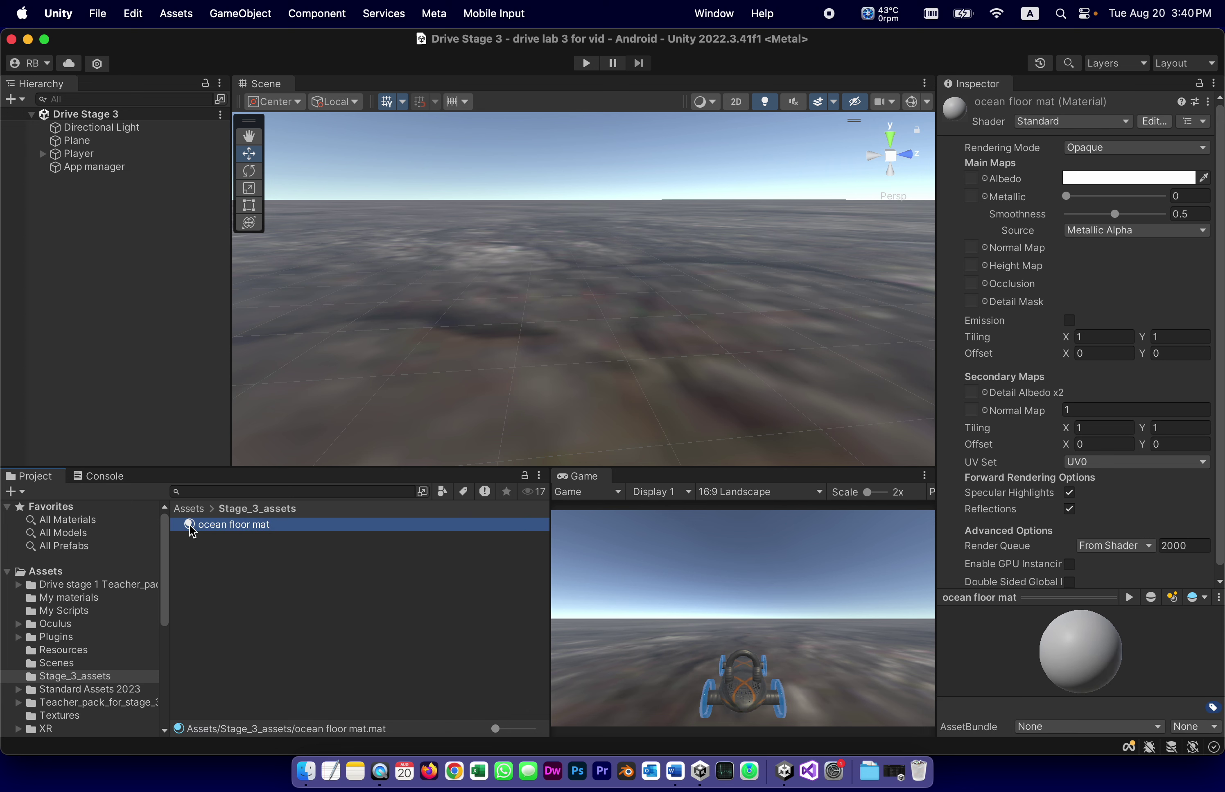
{"action": "left_click_drag", "start_coordinate": [191, 530], "coordinate": [84, 142]}
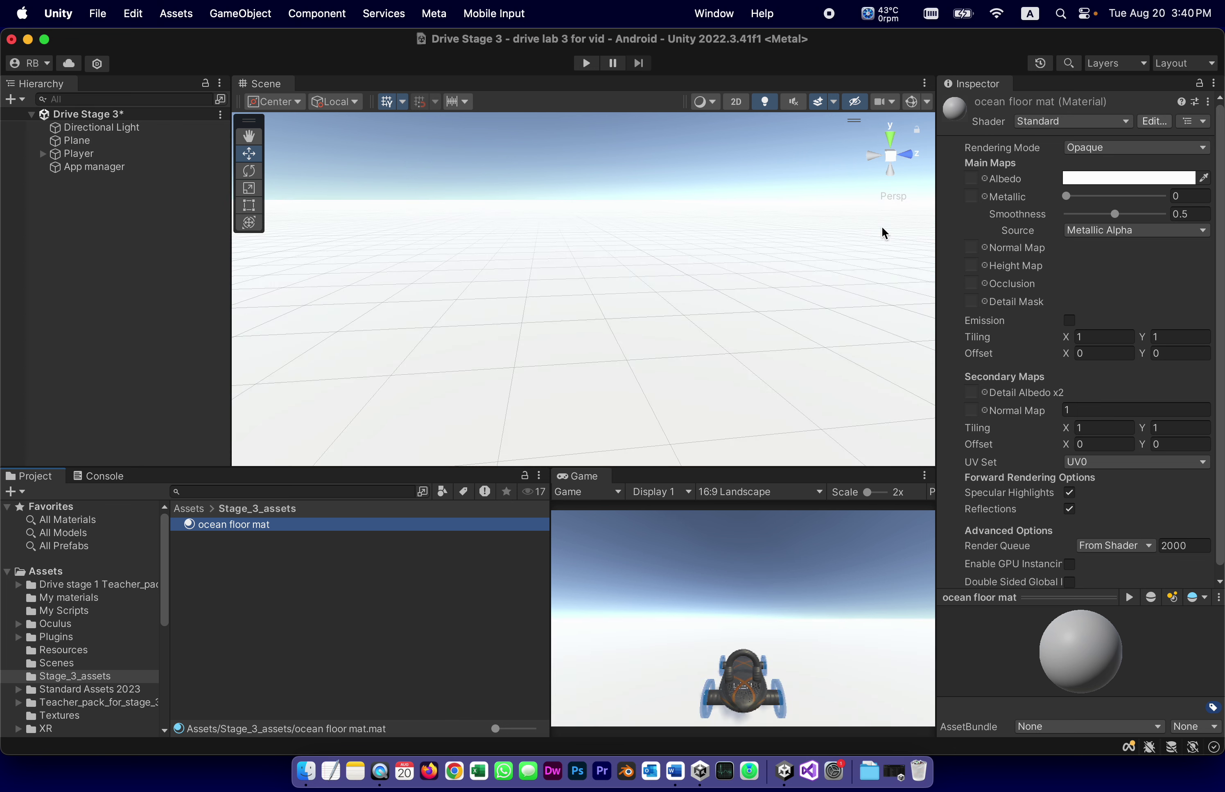
Step: Set the albedo texture of ocean floor mat to Rocks_basecolor
{"action": "left_click", "coordinate": [985, 180]}
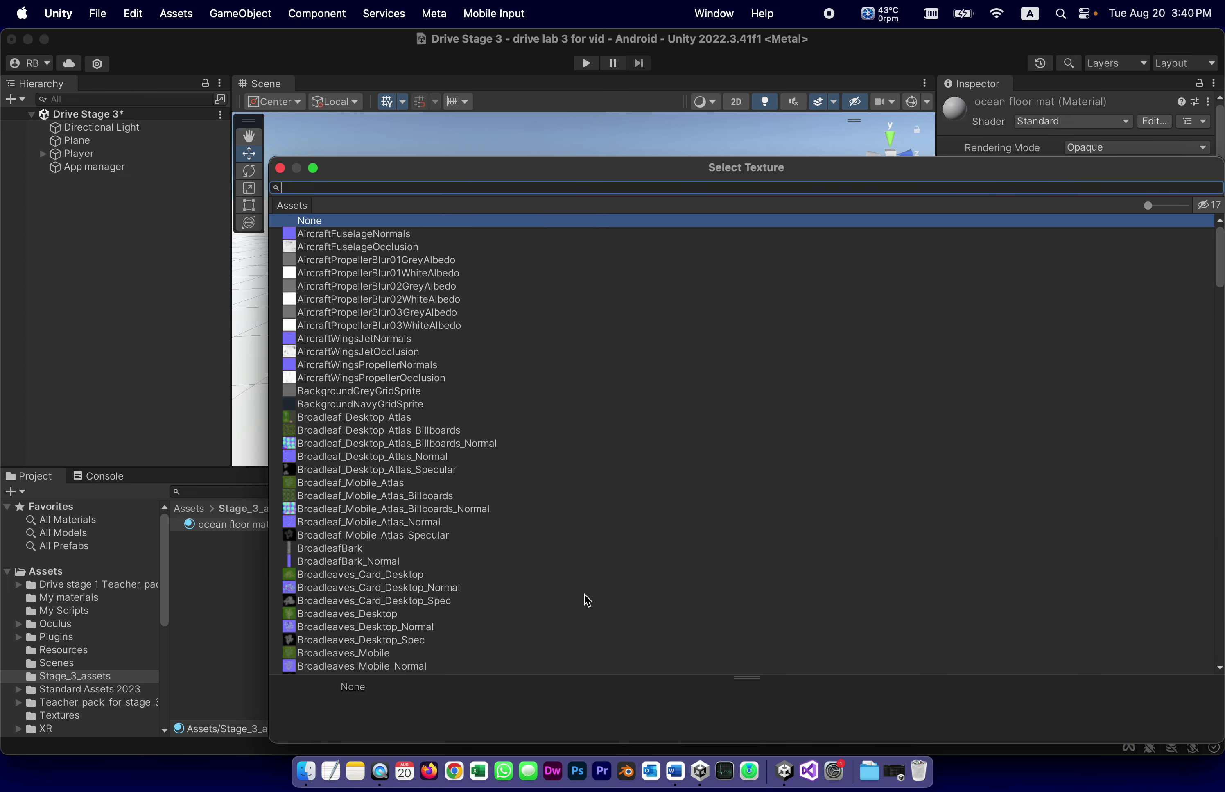
{"action": "scroll", "coordinate": [588, 570], "scroll_direction": "down", "scroll_amount": 3}
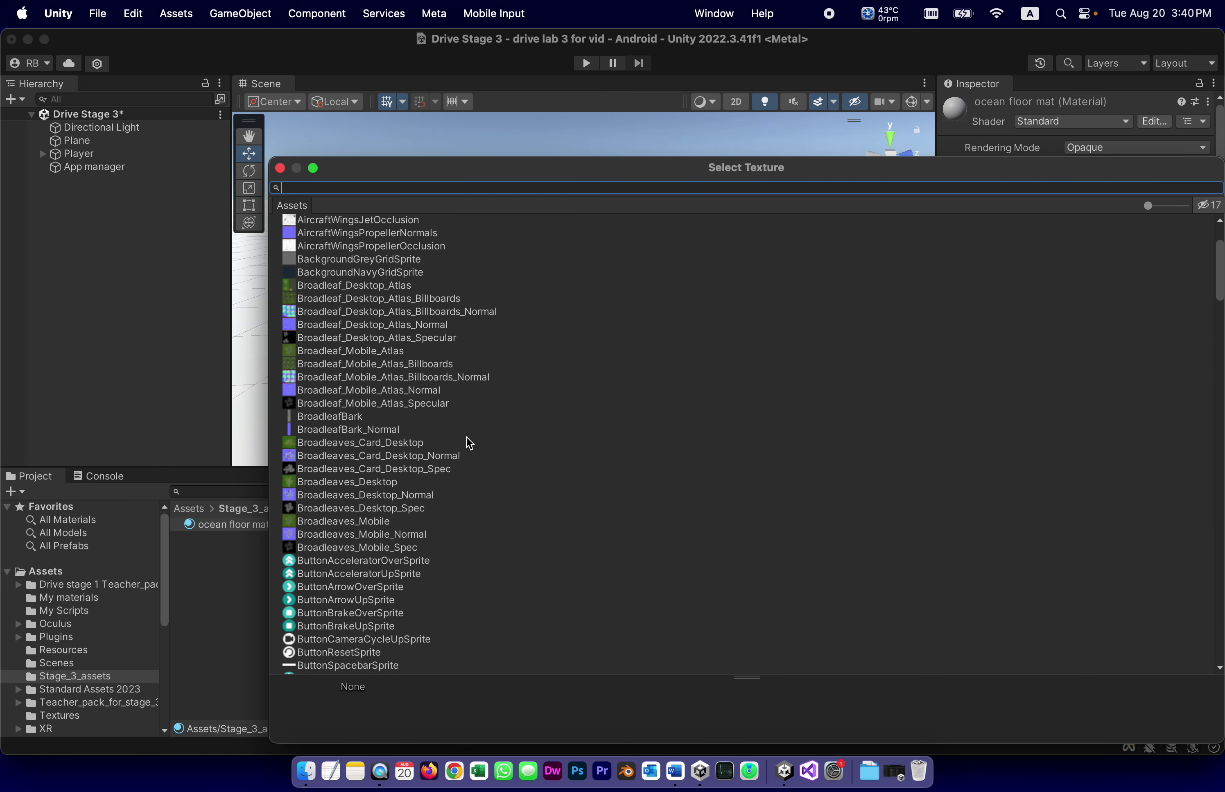
{"action": "scroll", "coordinate": [470, 442], "scroll_direction": "down", "scroll_amount": 5}
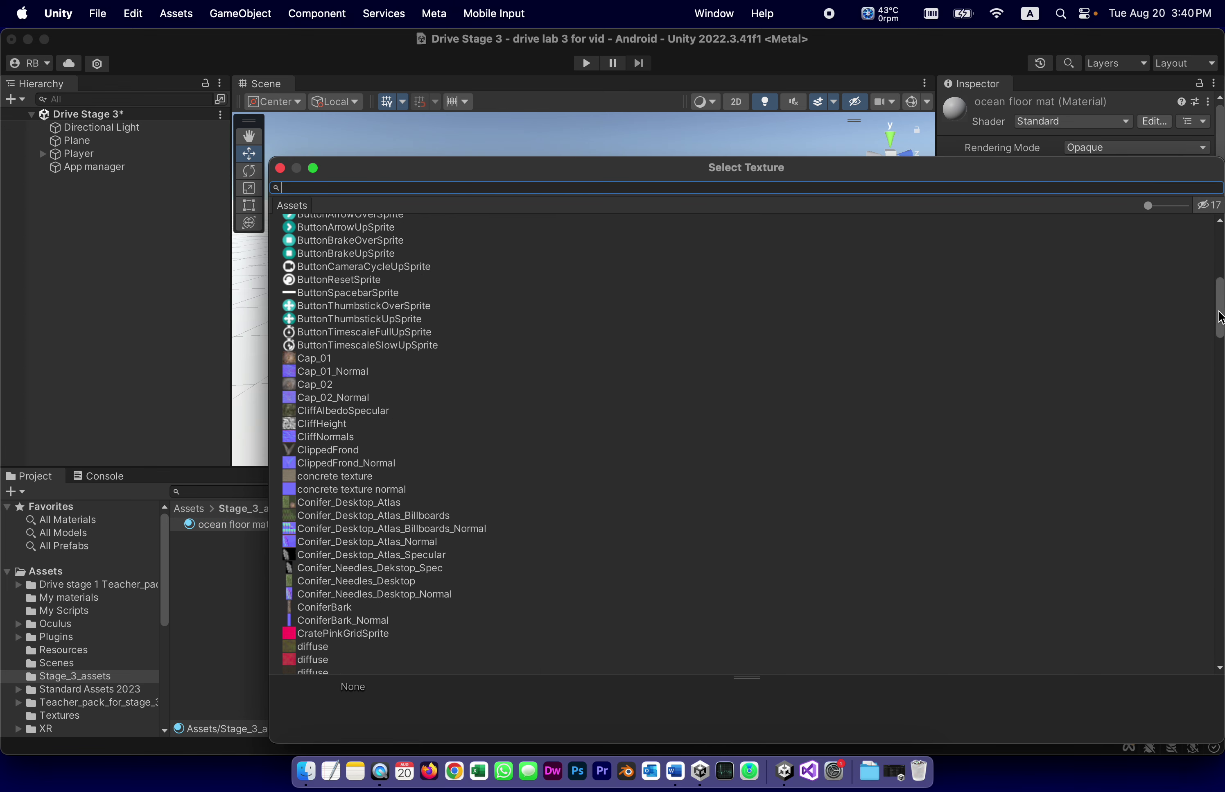
{"action": "left_click_drag", "start_coordinate": [1216, 308], "coordinate": [1206, 581]}
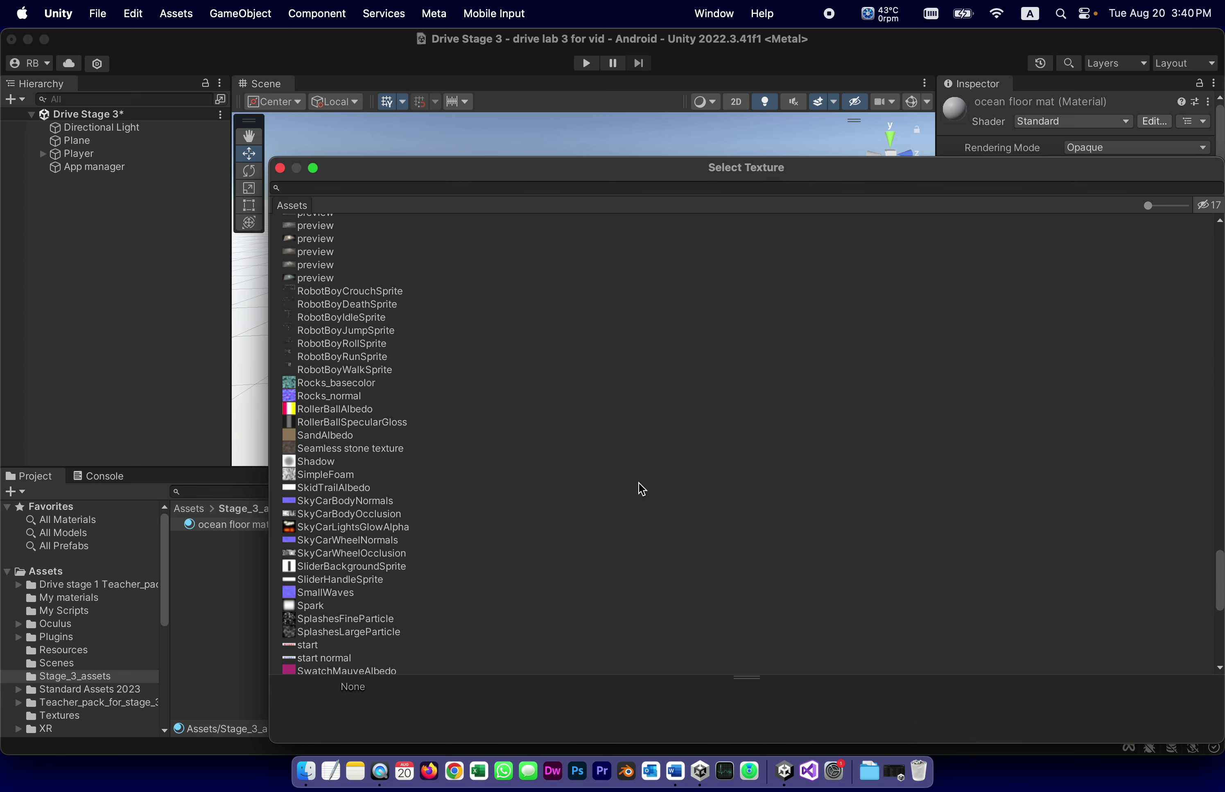
{"action": "left_click", "coordinate": [294, 388]}
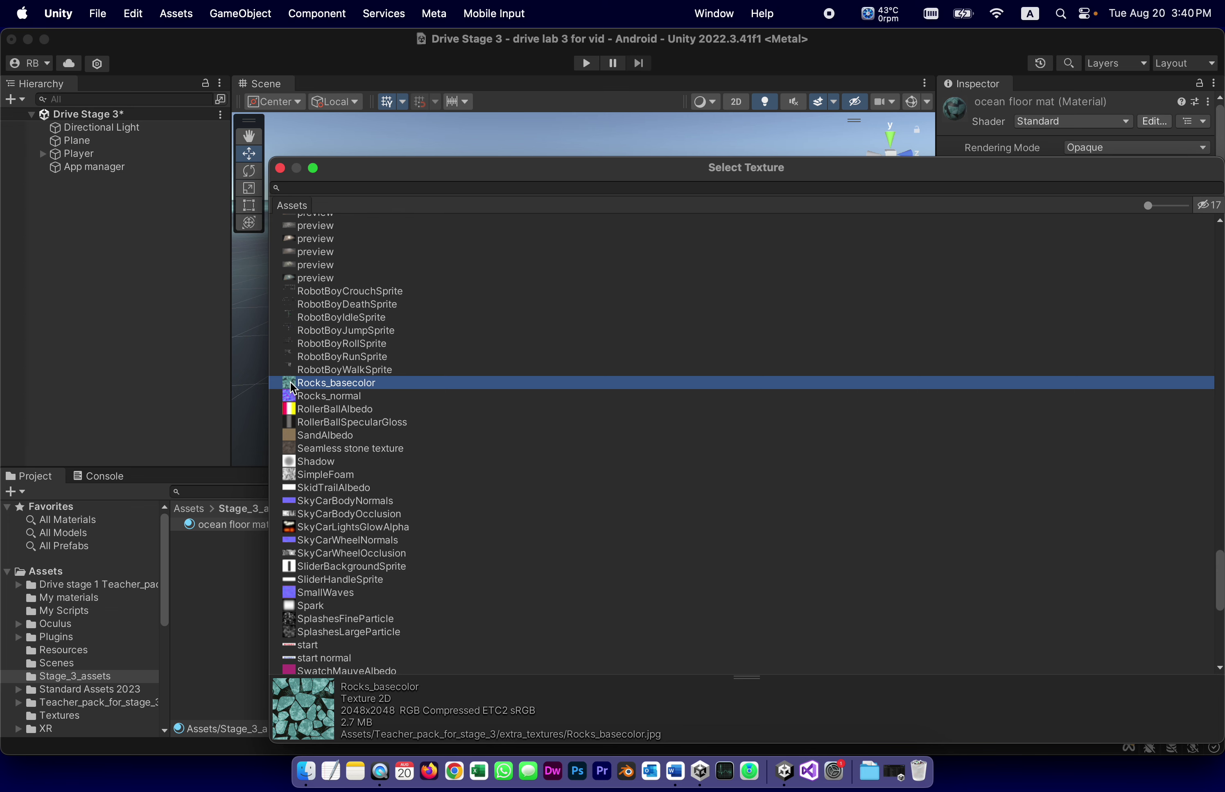
{"action": "double_click", "coordinate": [293, 388]}
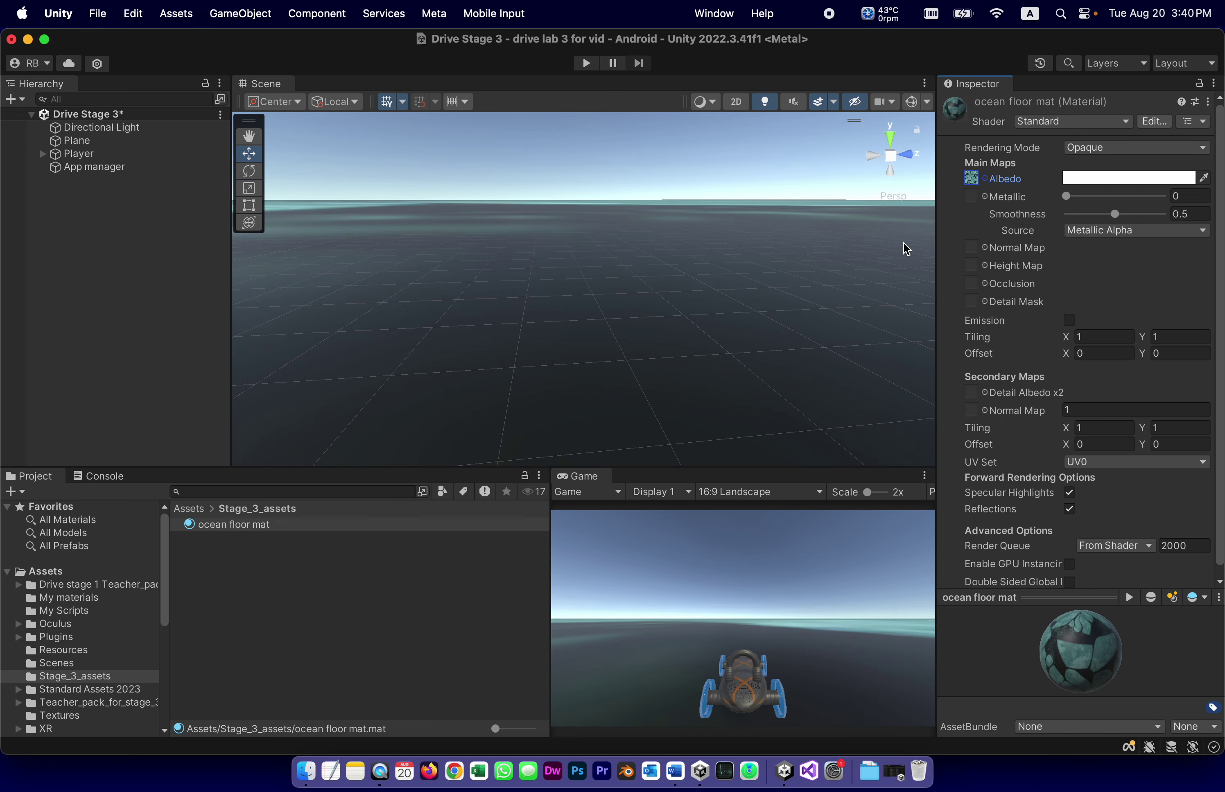
Step: Set the normal map of ocean floor mat to Rocks_normal
{"action": "left_click", "coordinate": [985, 248]}
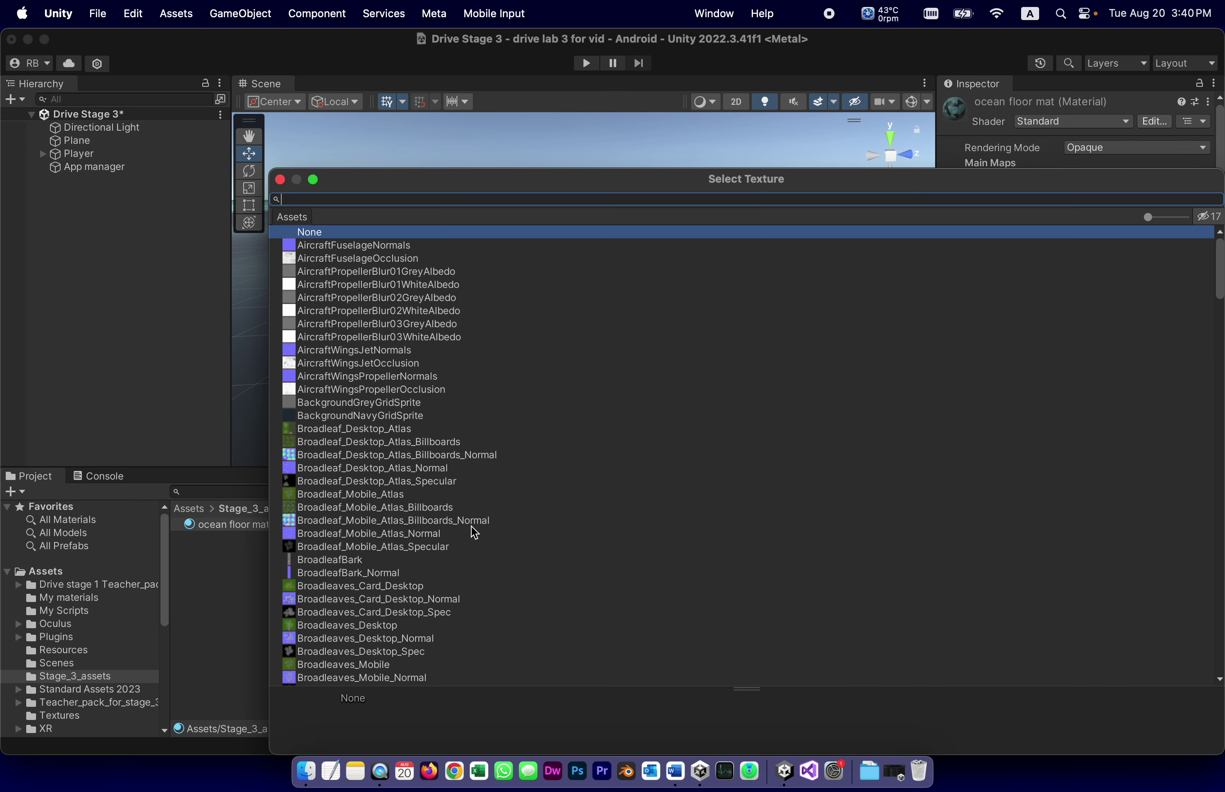
{"action": "scroll", "coordinate": [521, 536], "scroll_direction": "down", "scroll_amount": 15}
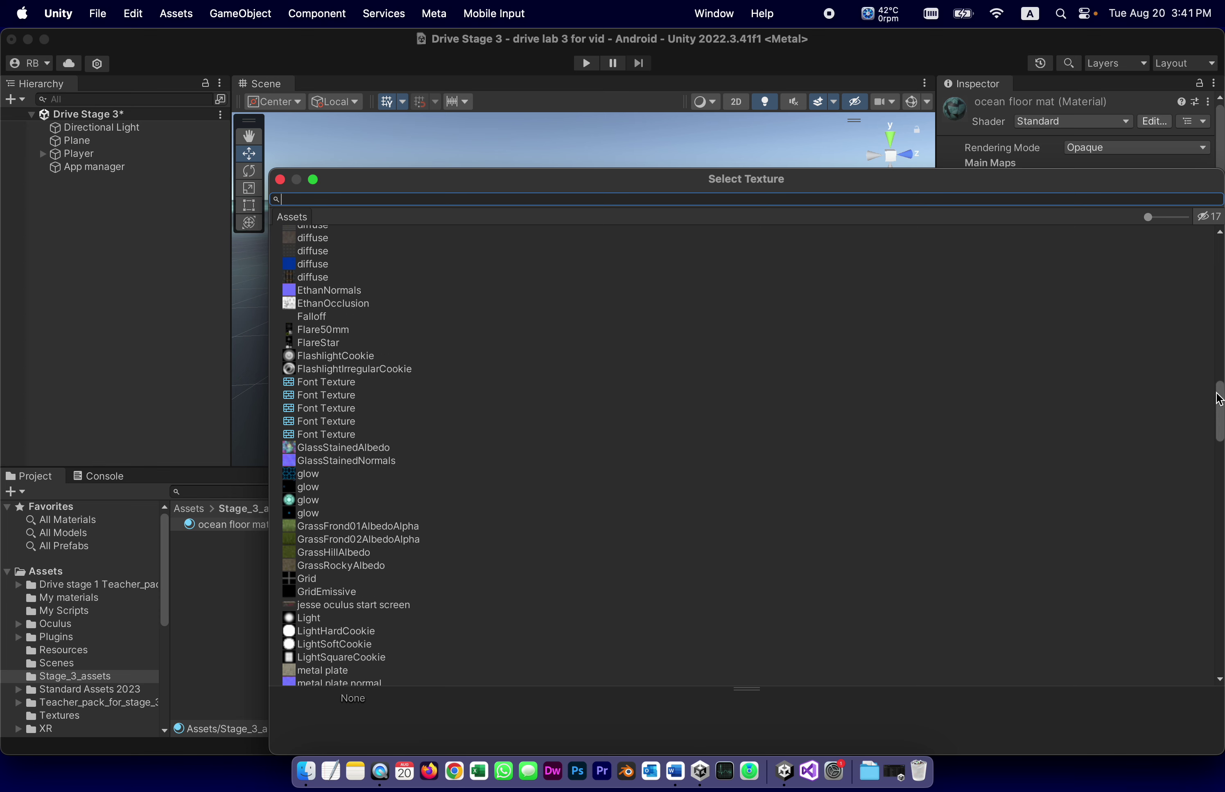
{"action": "left_click_drag", "start_coordinate": [1217, 405], "coordinate": [1220, 579]}
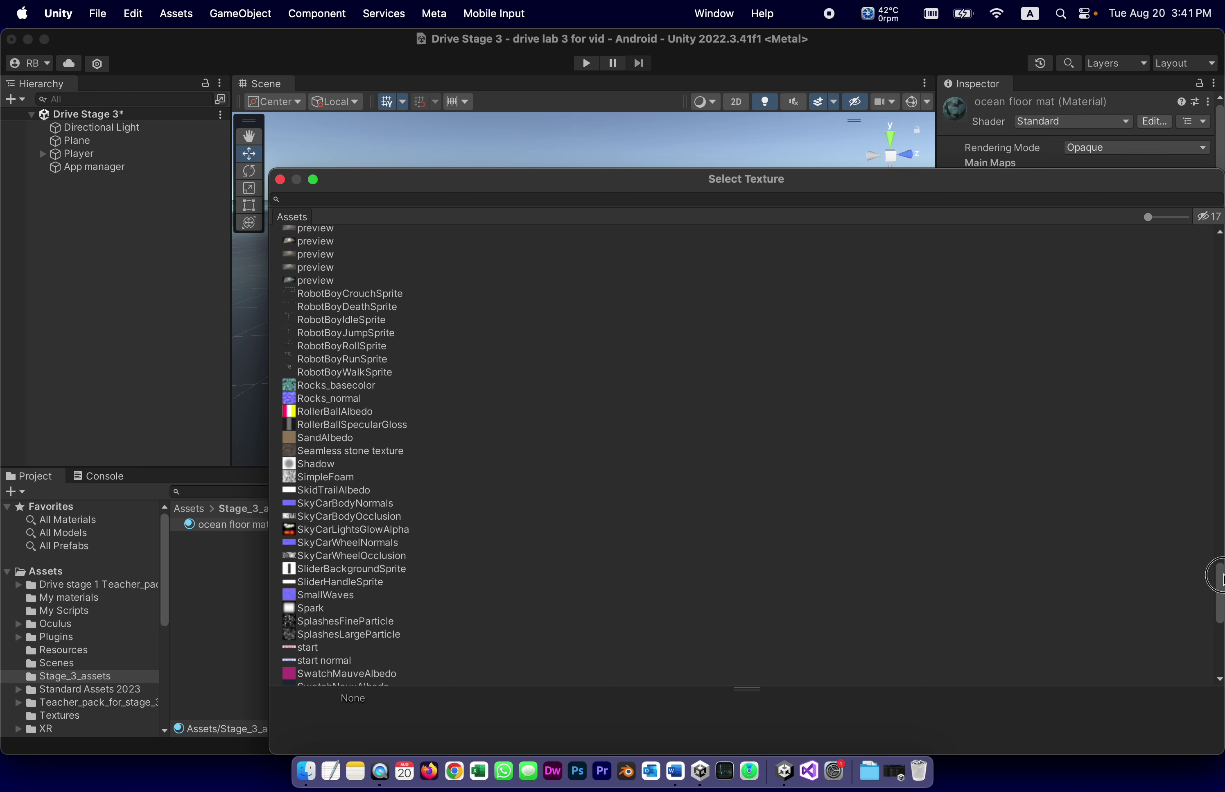
{"action": "left_click", "coordinate": [289, 400]}
{"action": "double_click", "coordinate": [287, 401]}
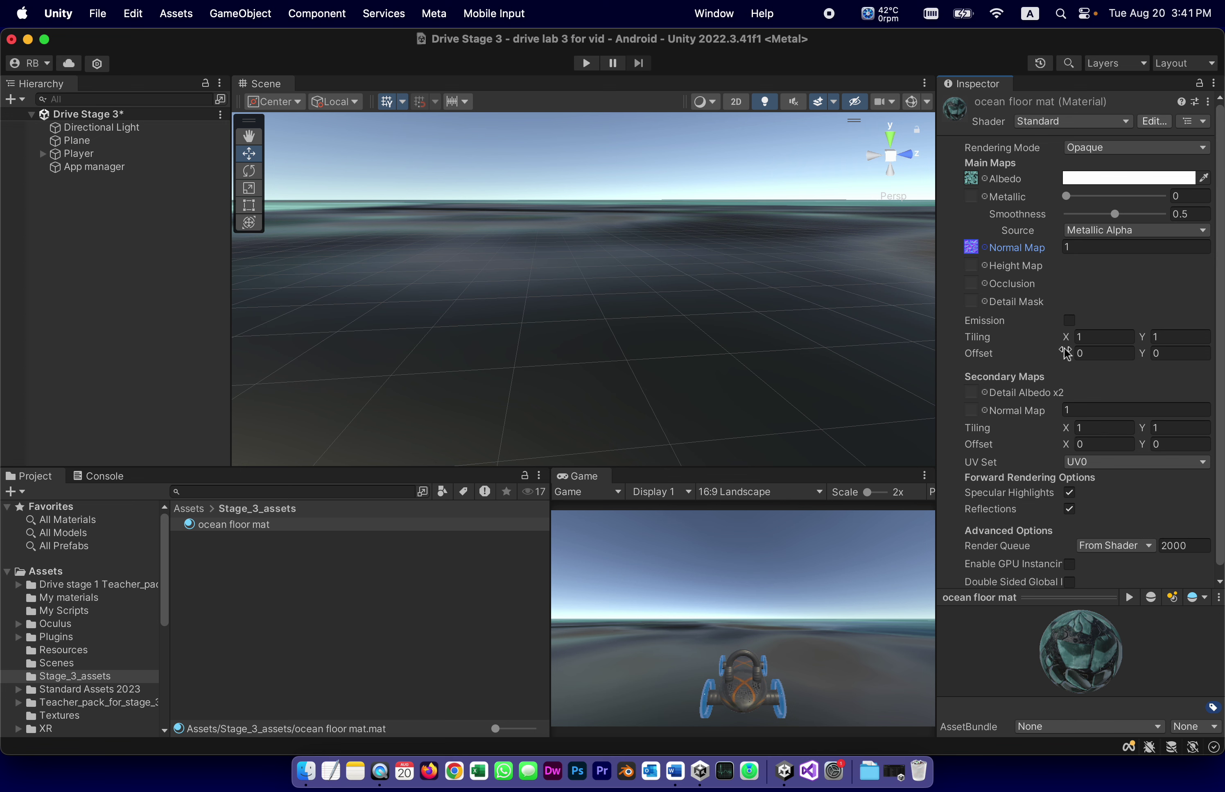
Step: Set the ocean floor mat's main Tiling X and Y to 100, then select the Plane to check it
{"action": "left_click", "coordinate": [1084, 338]}
{"action": "type", "text": "00"}
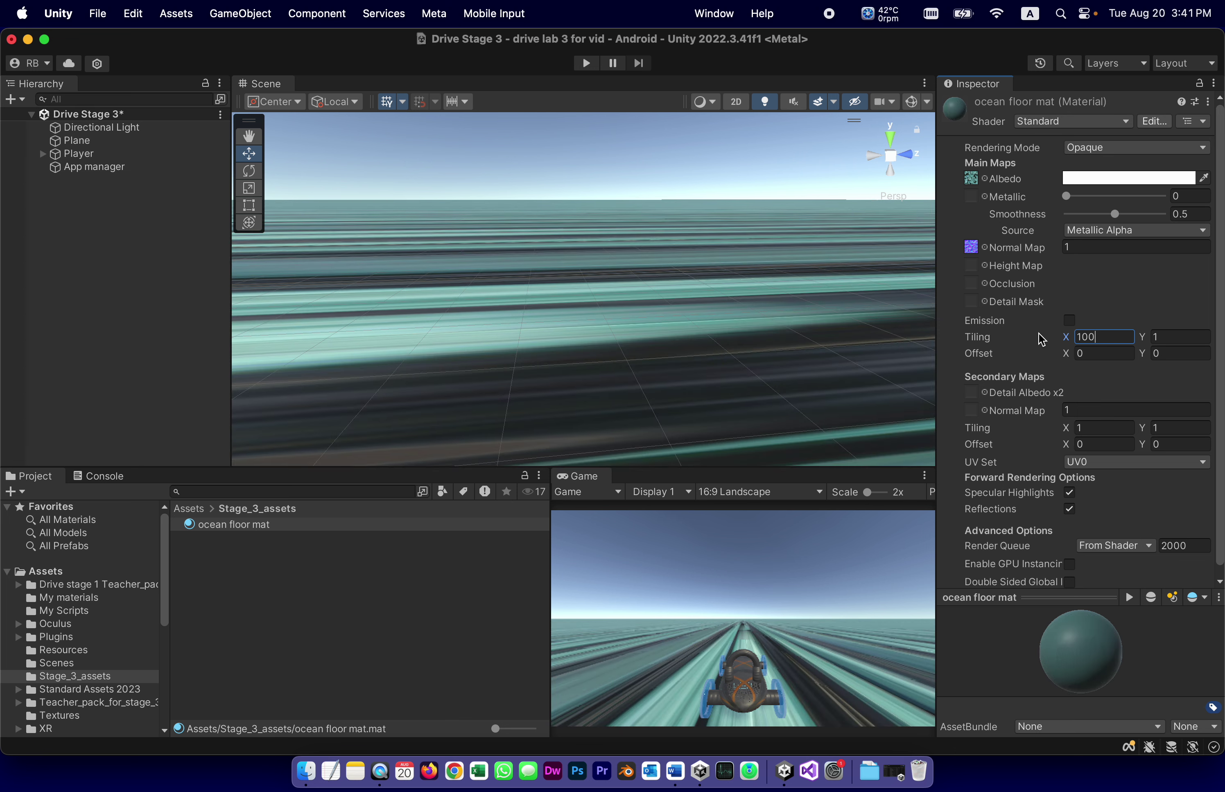
{"action": "key", "text": "Tab"}
{"action": "type", "text": "100"}
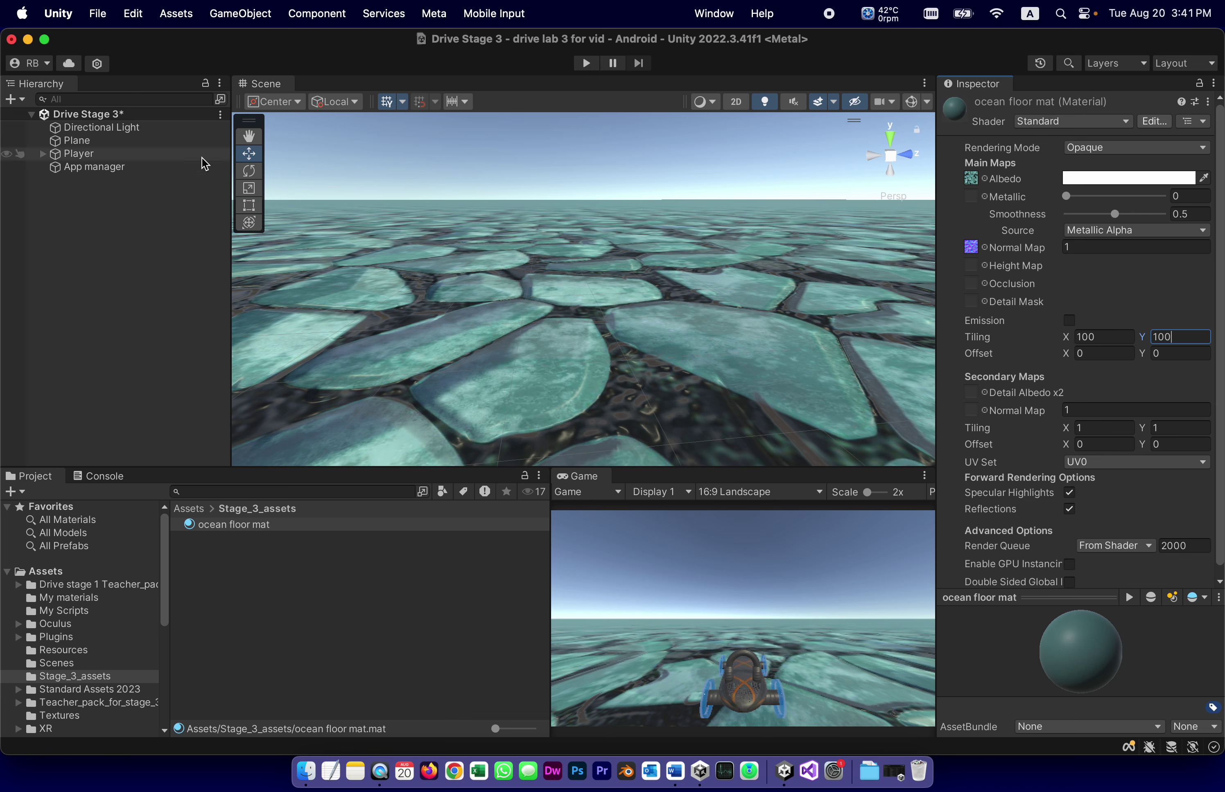
{"action": "left_click", "coordinate": [83, 141]}
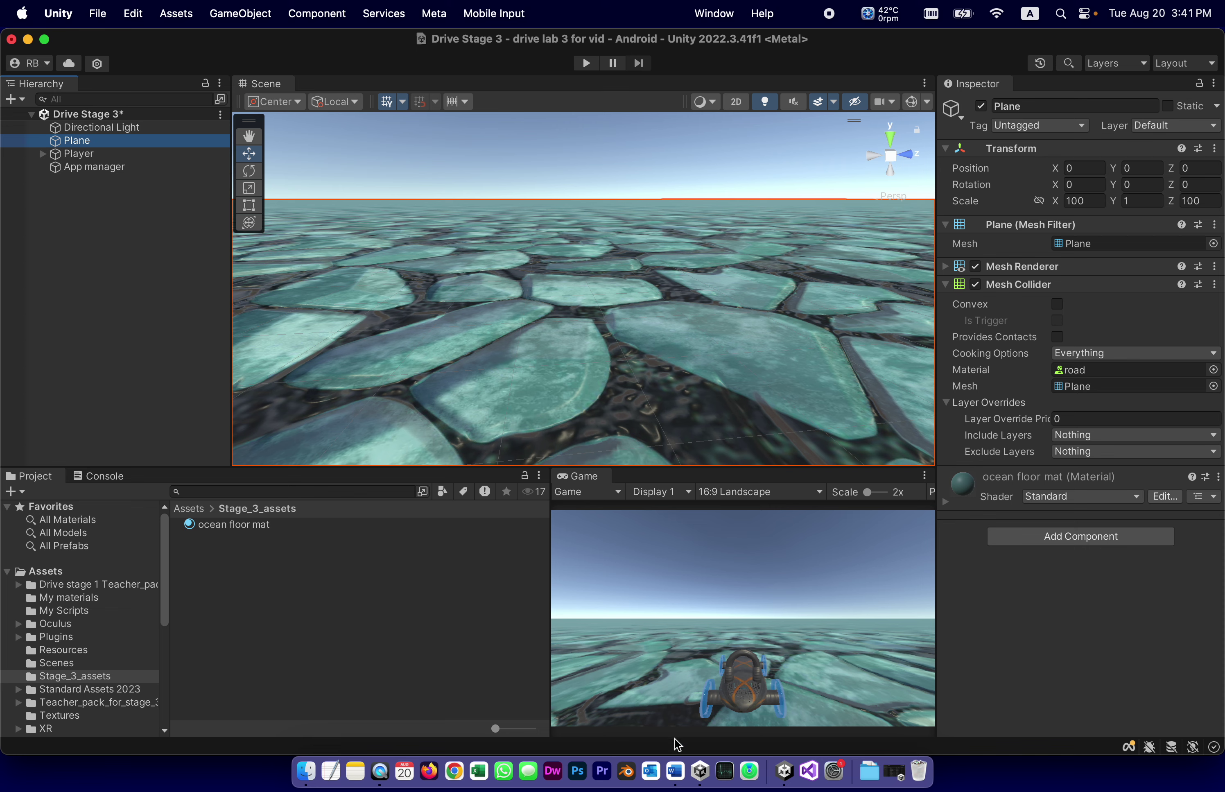
Step: Fix the doubled space in step 3's 'zero smoothness' and select the words 'ocean floor'
{"action": "left_click", "coordinate": [675, 771]}
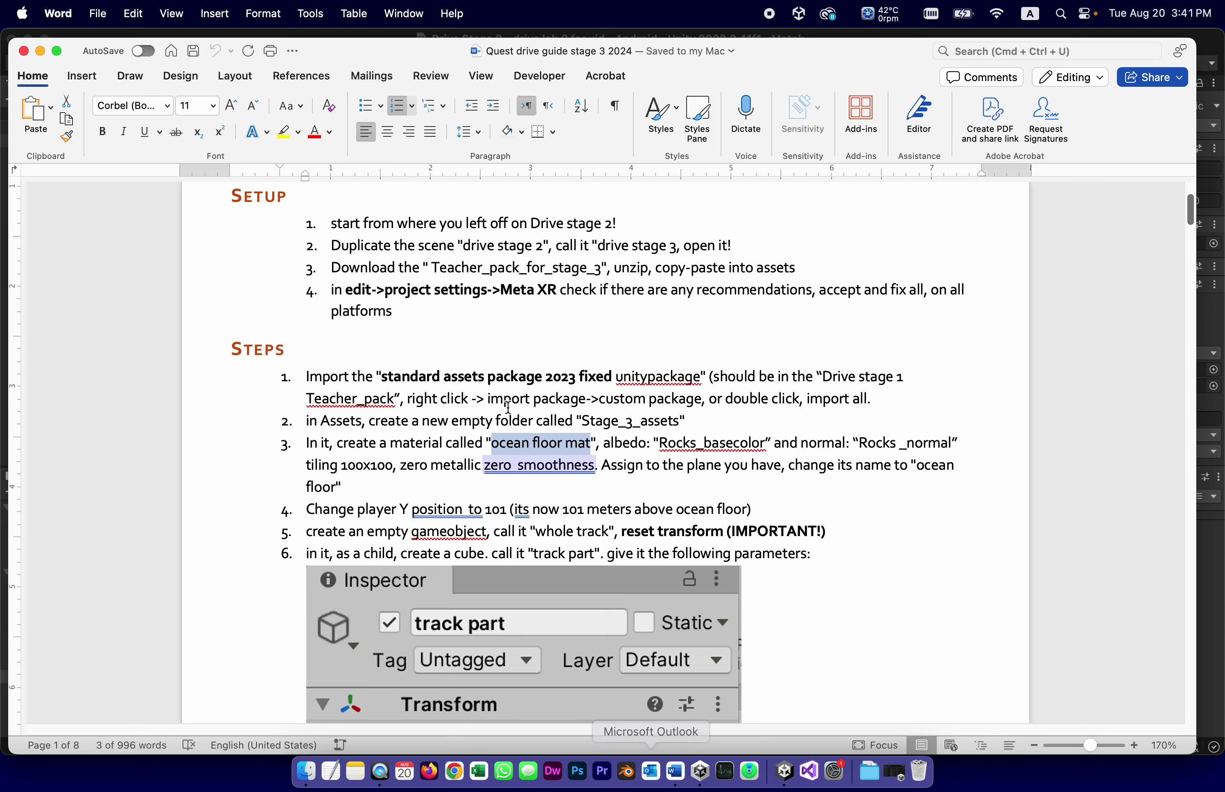
{"action": "left_click", "coordinate": [542, 483]}
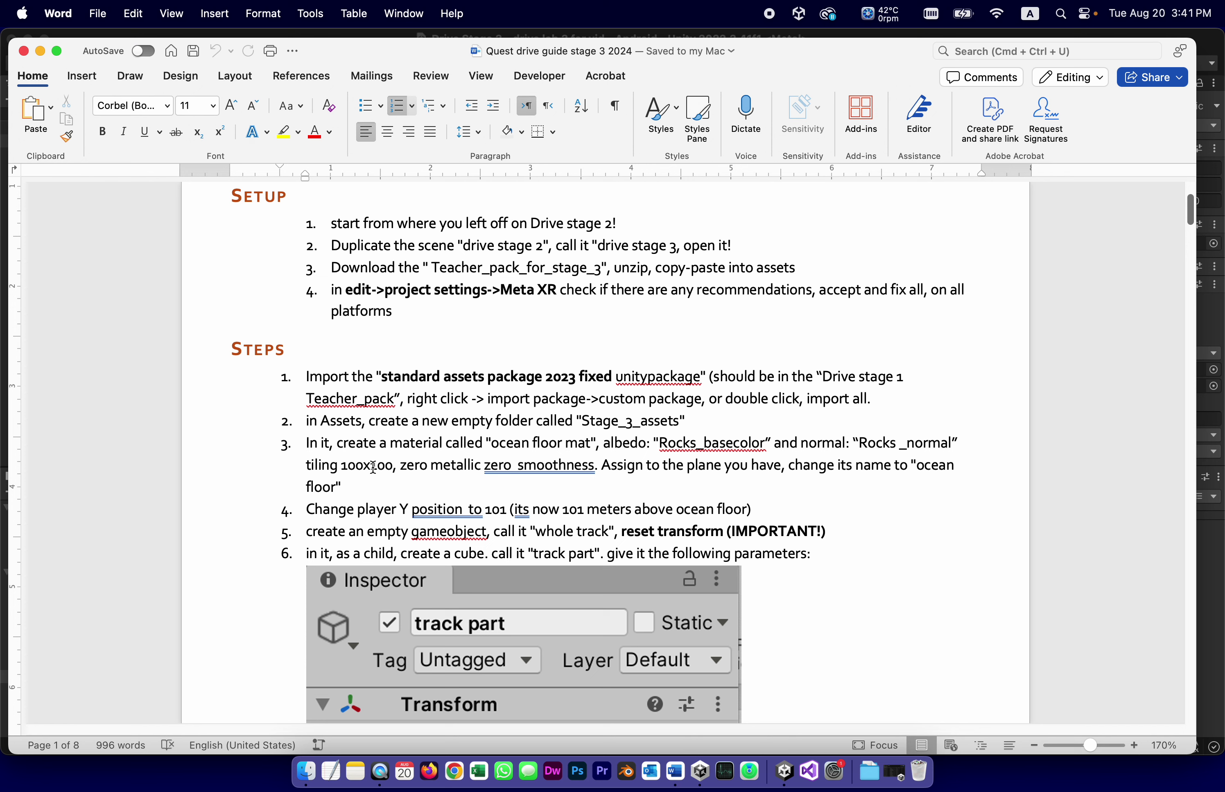
{"action": "left_click", "coordinate": [518, 468]}
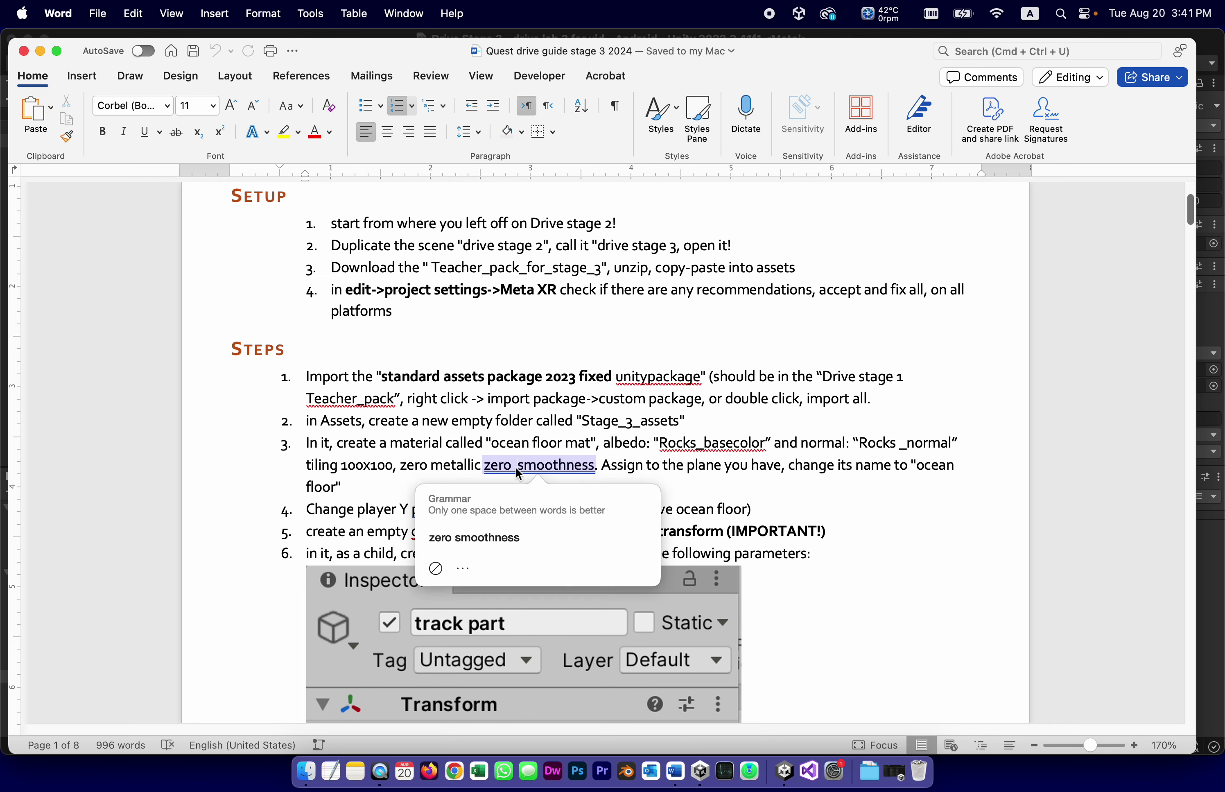
{"action": "left_click", "coordinate": [474, 538]}
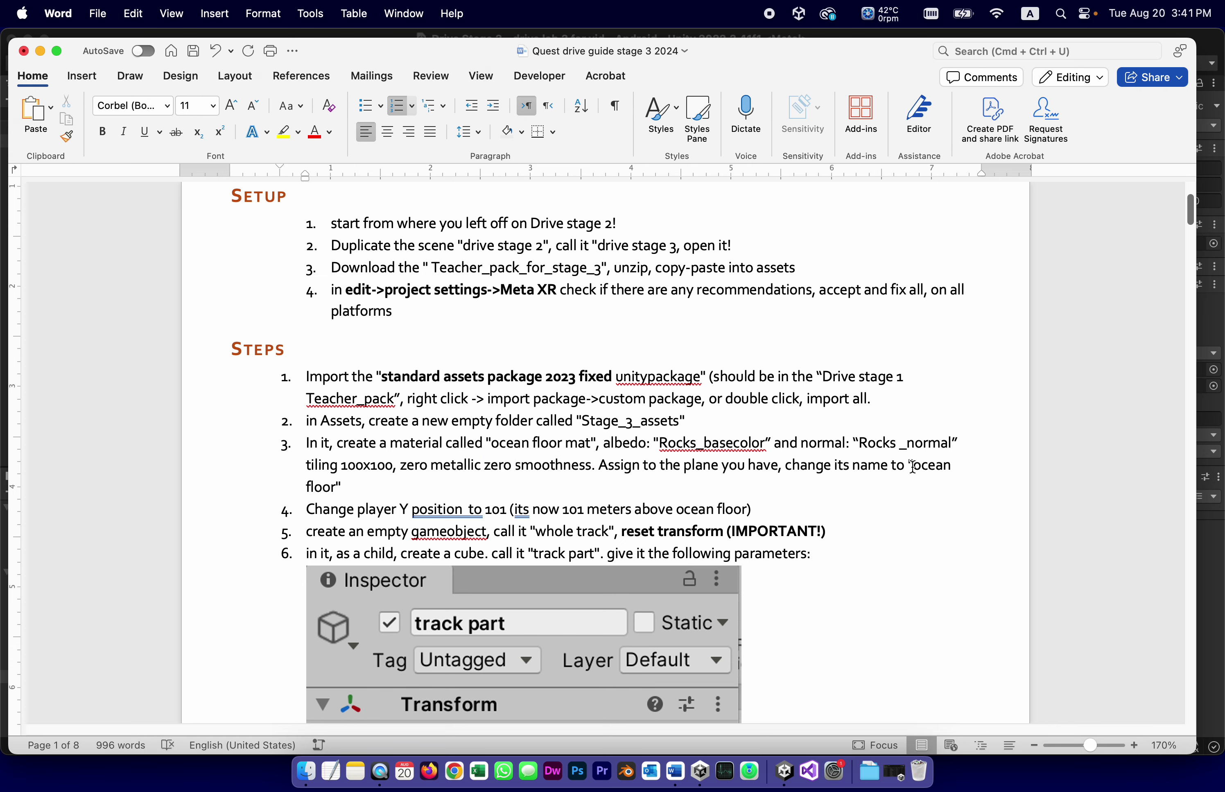
{"action": "left_click_drag", "start_coordinate": [913, 466], "coordinate": [336, 487]}
{"action": "key", "text": "super+c"}
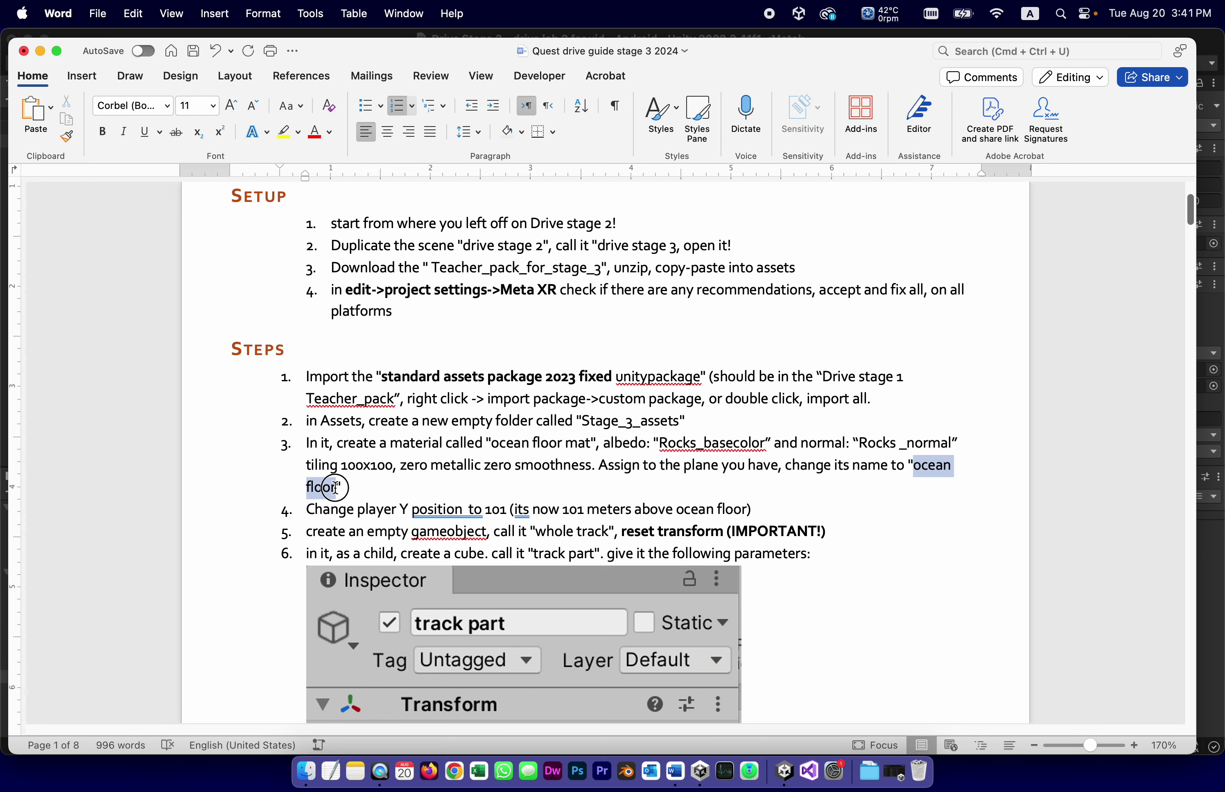
Step: Rename the Plane to the pasted name 'ocean floor'
{"action": "left_click", "coordinate": [784, 772]}
{"action": "left_click", "coordinate": [76, 143]}
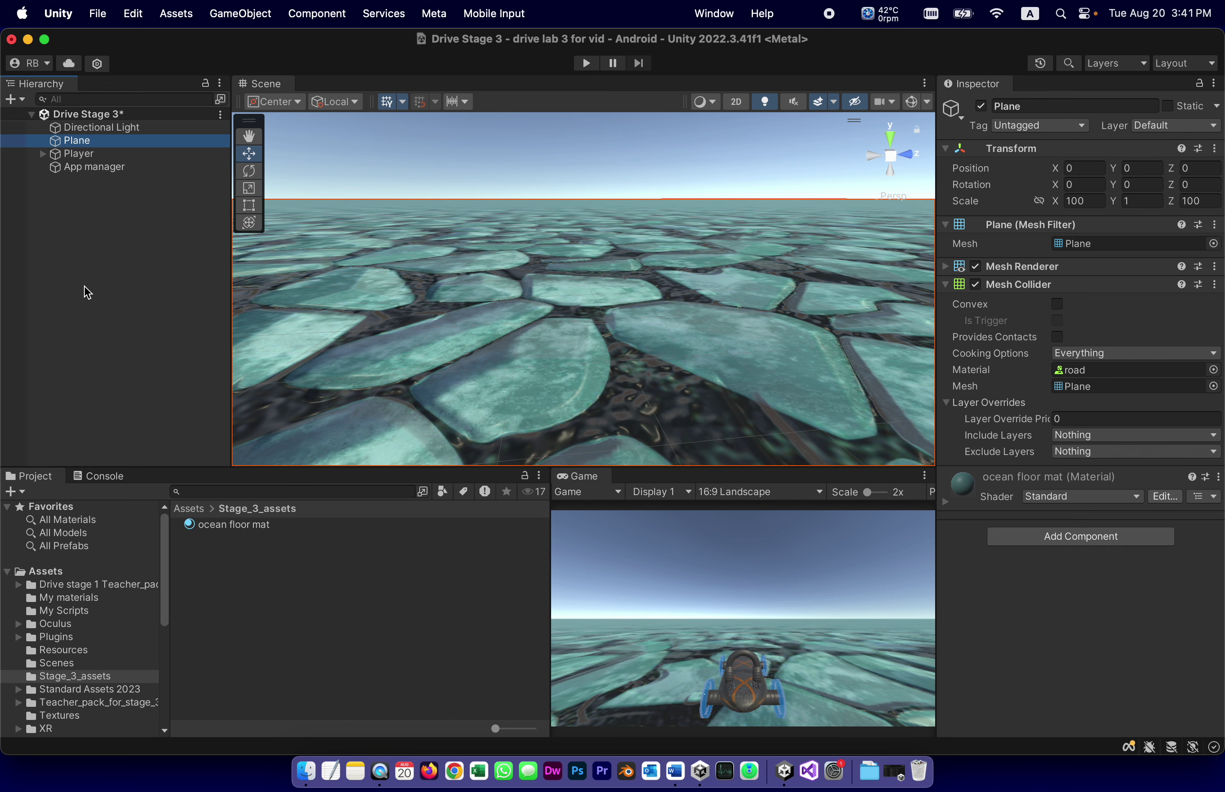
{"action": "key", "text": "Return"}
{"action": "key", "text": "super+v"}
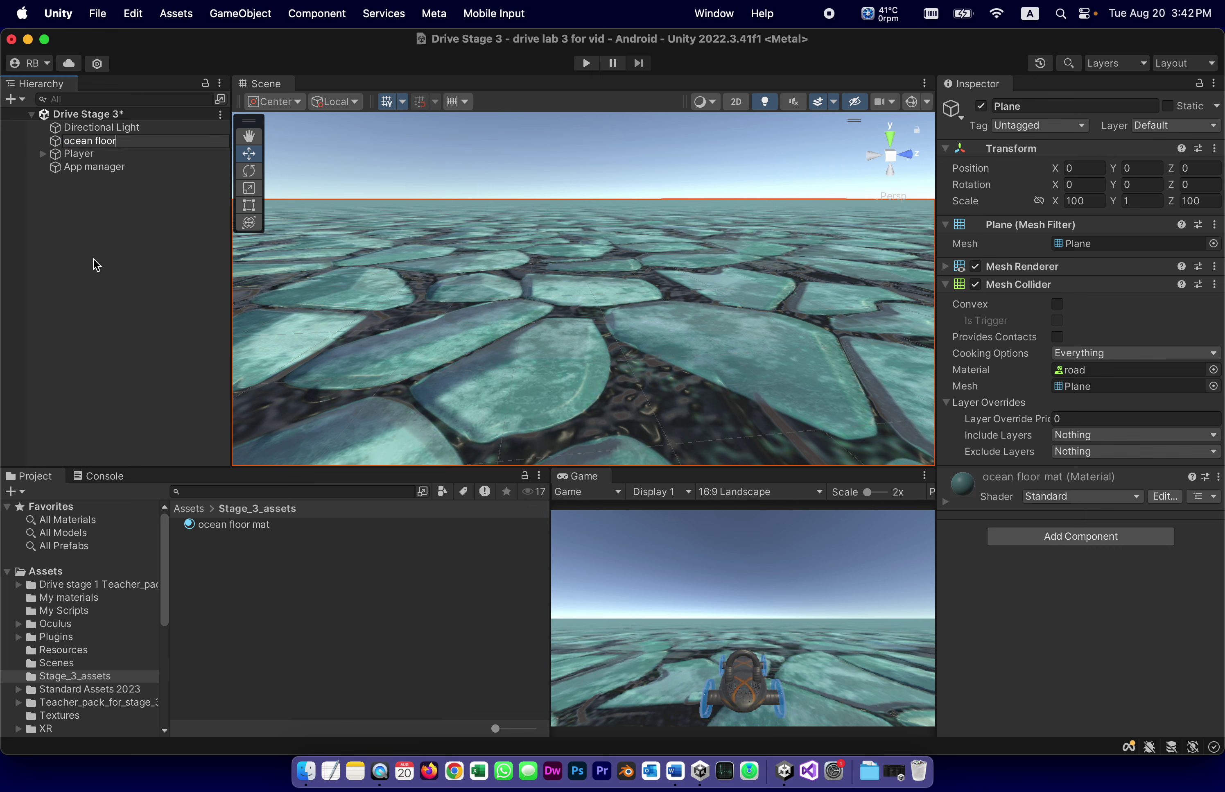
{"action": "left_click", "coordinate": [98, 265]}
{"action": "left_click", "coordinate": [59, 144]}
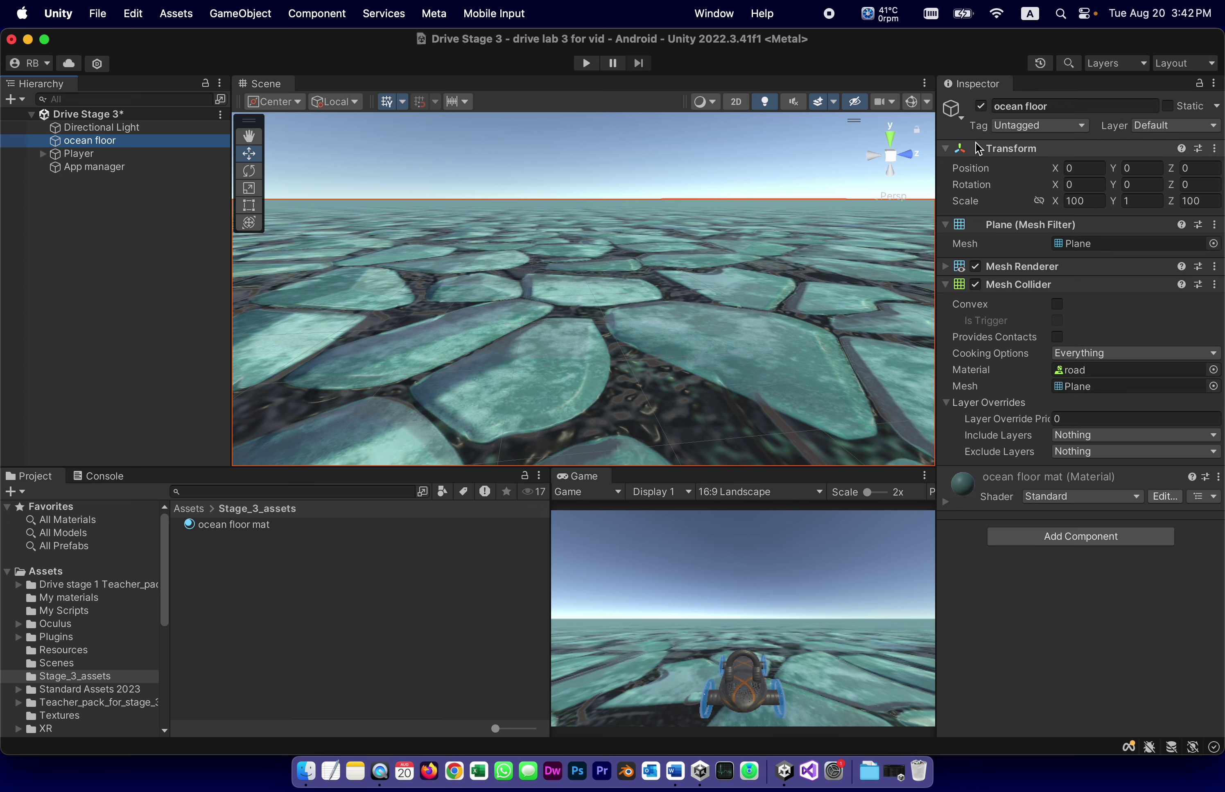
Step: Lower the material's Smoothness from 0.5 to 0, try tiling 500 and undo back to 100
{"action": "left_click", "coordinate": [945, 500]}
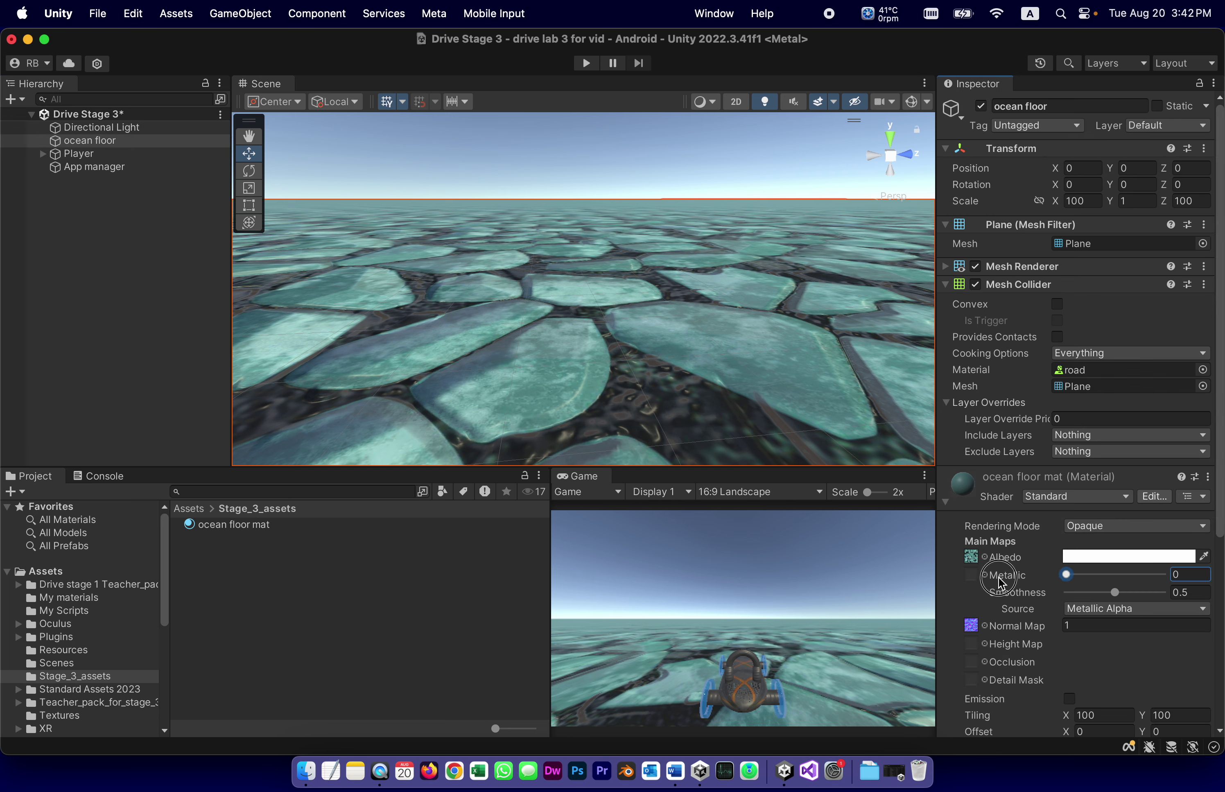
{"action": "left_click_drag", "start_coordinate": [1116, 592], "coordinate": [859, 598]}
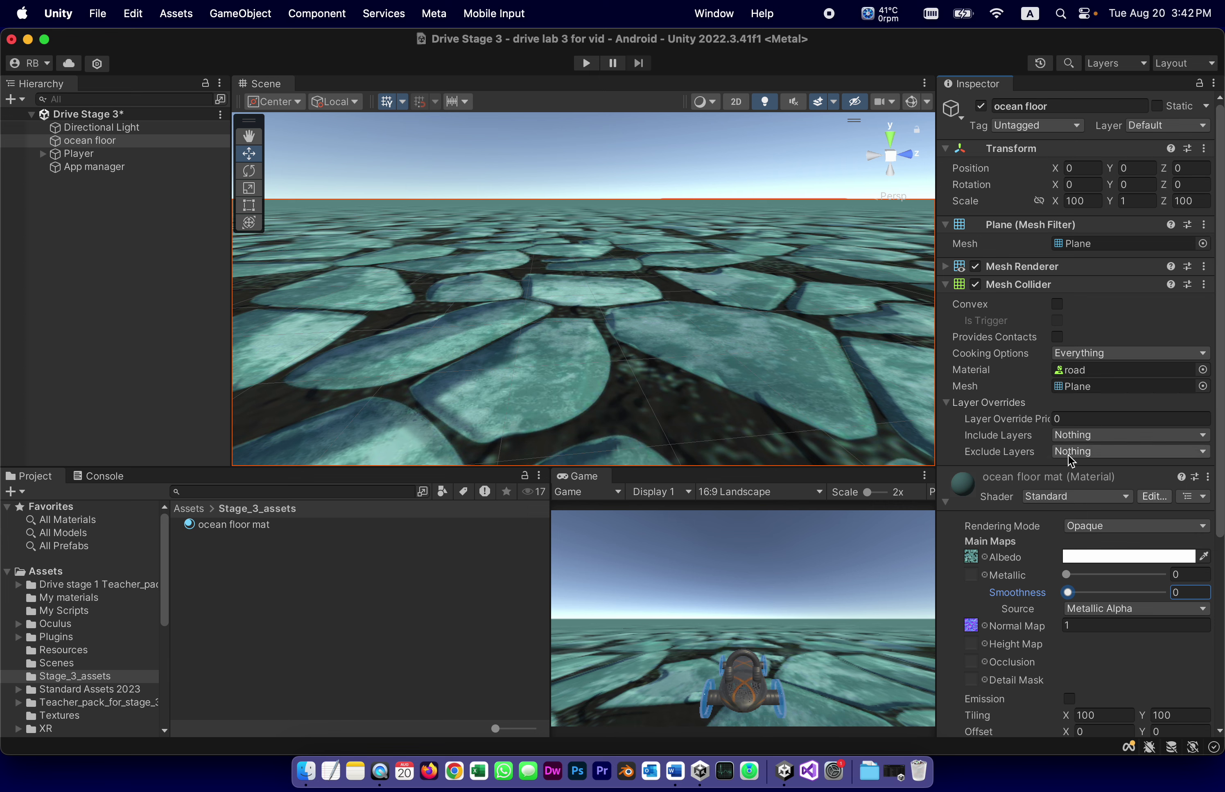
{"action": "scroll", "coordinate": [1069, 460], "scroll_direction": "down", "scroll_amount": 5}
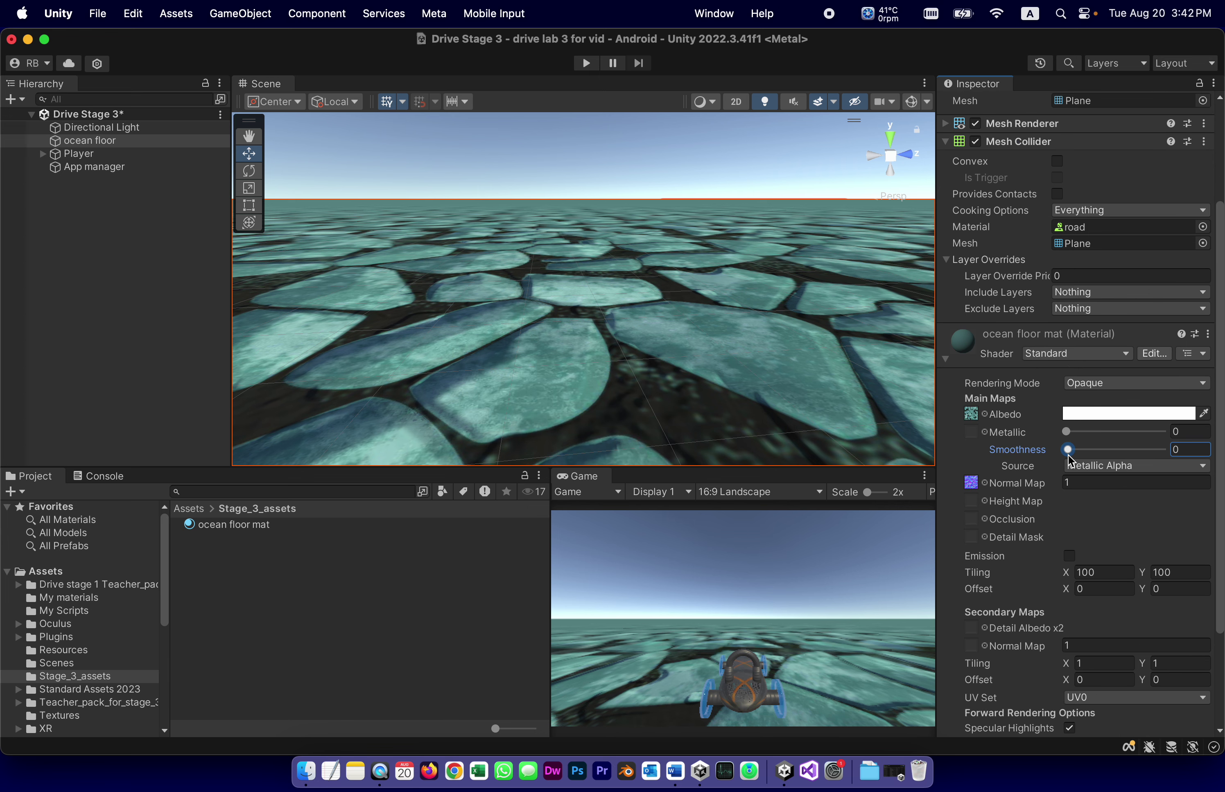
{"action": "left_click", "coordinate": [1107, 570]}
{"action": "type", "text": "500"}
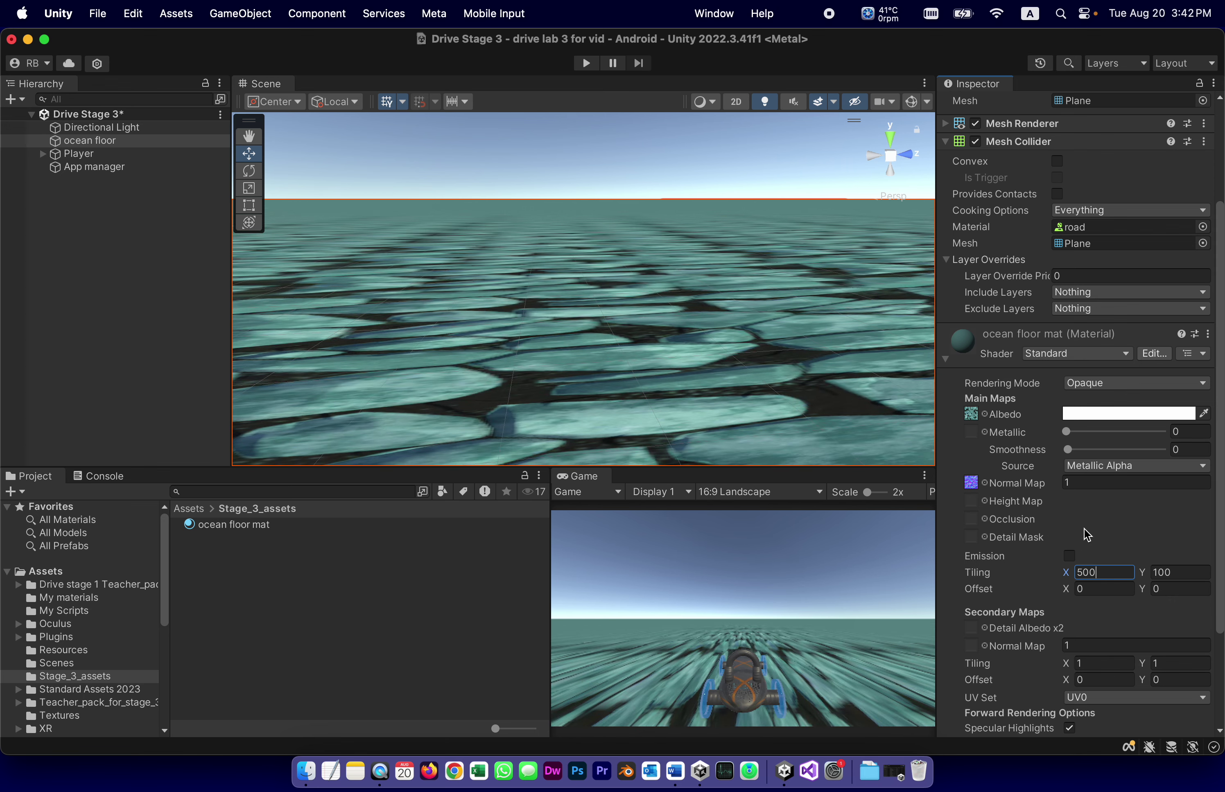
{"action": "key", "text": "Tab"}
{"action": "type", "text": "500"}
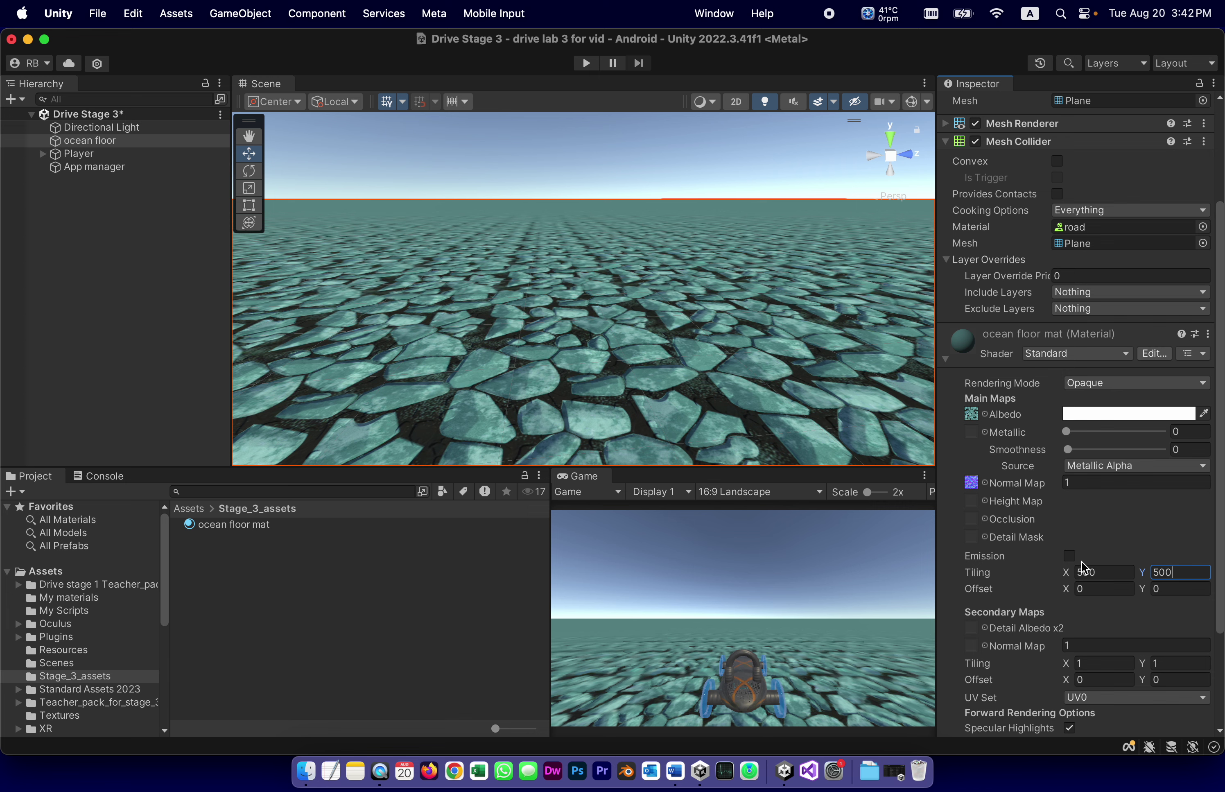
{"action": "key", "text": "super+z"}
{"action": "key", "text": "super+z"}
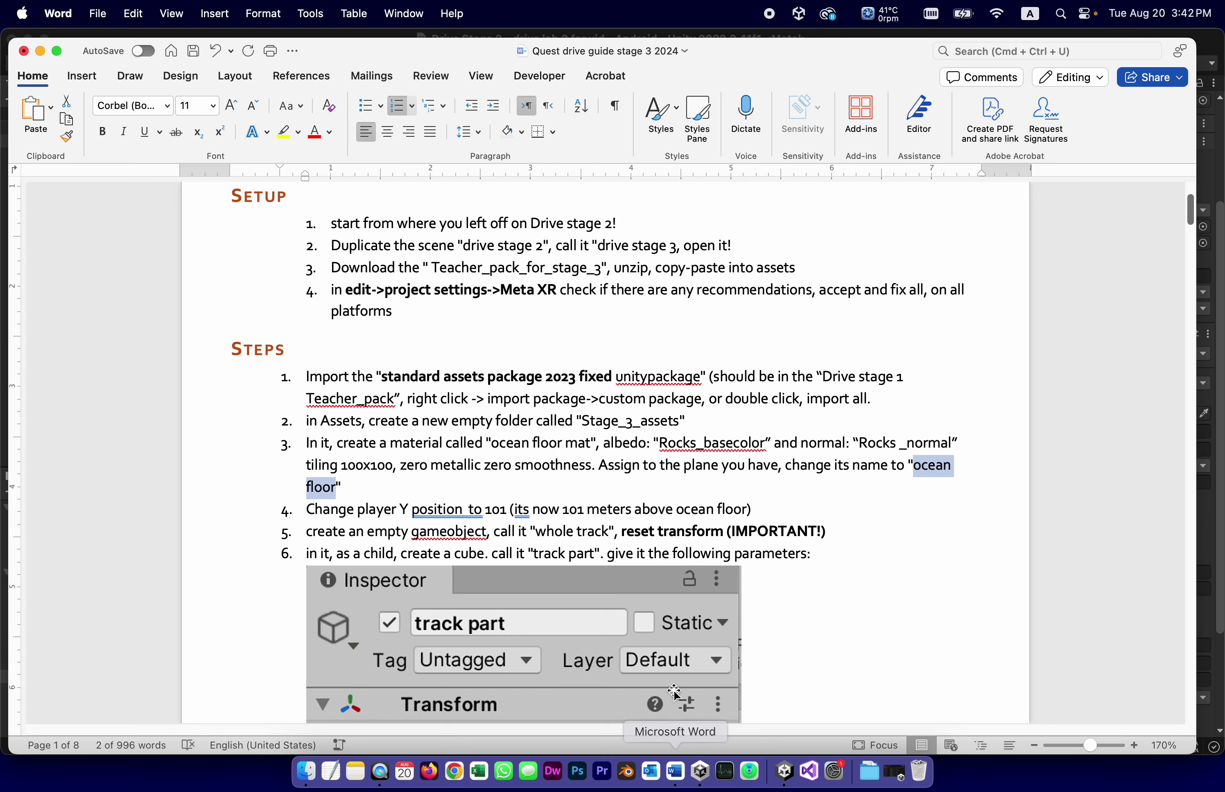
{"action": "left_click", "coordinate": [443, 487]}
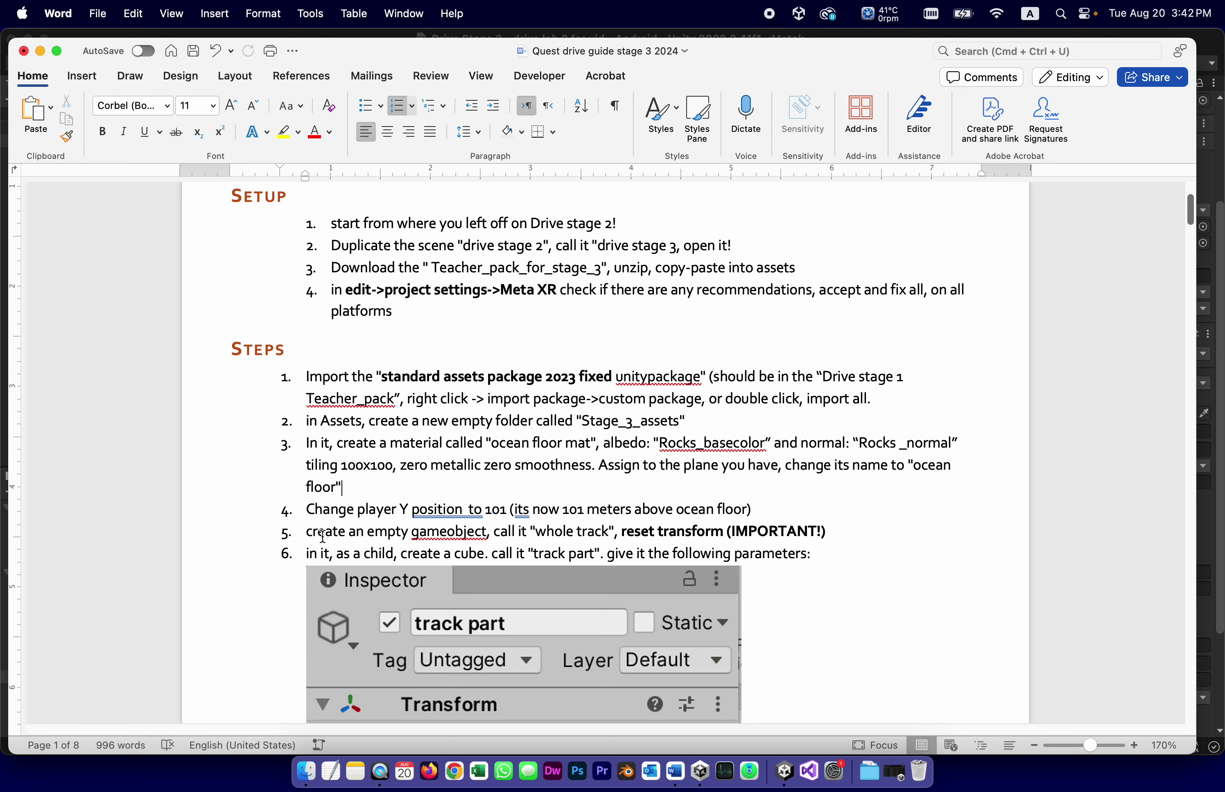
{"action": "left_click_drag", "start_coordinate": [411, 509], "coordinate": [484, 510]}
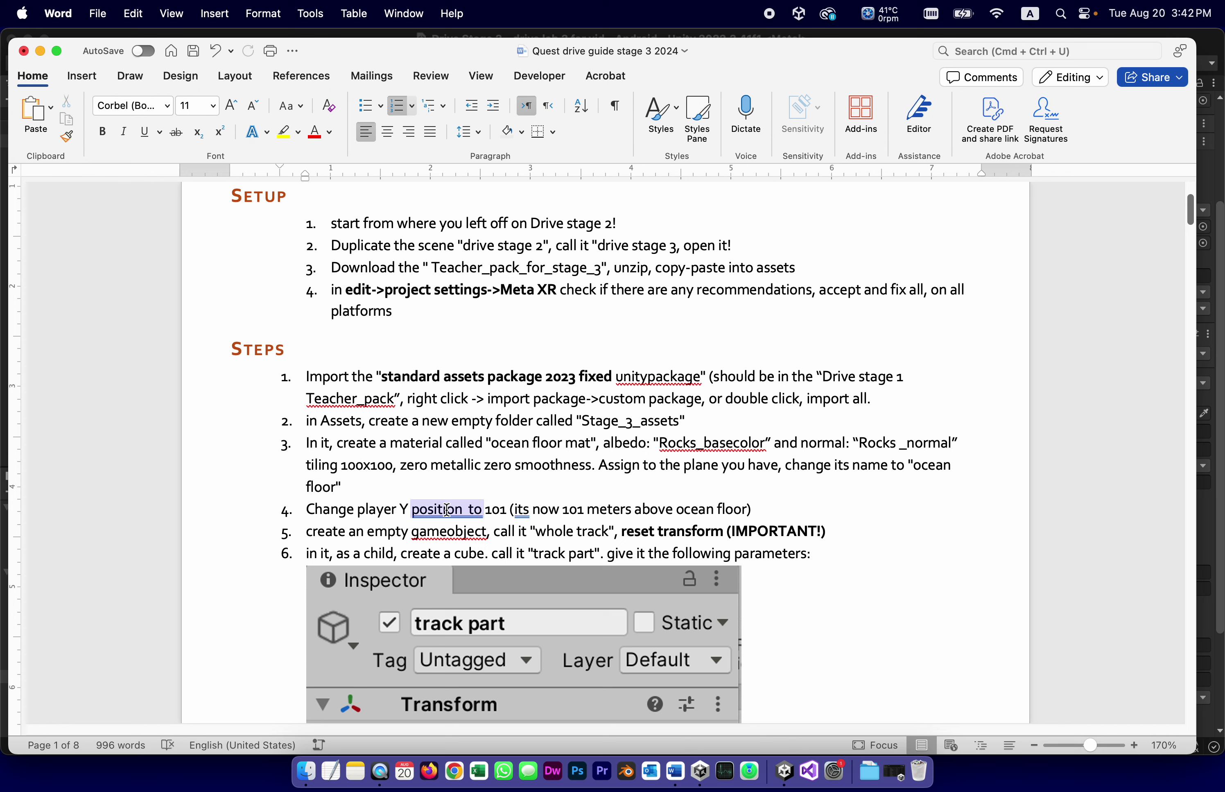
{"action": "left_click", "coordinate": [506, 509]}
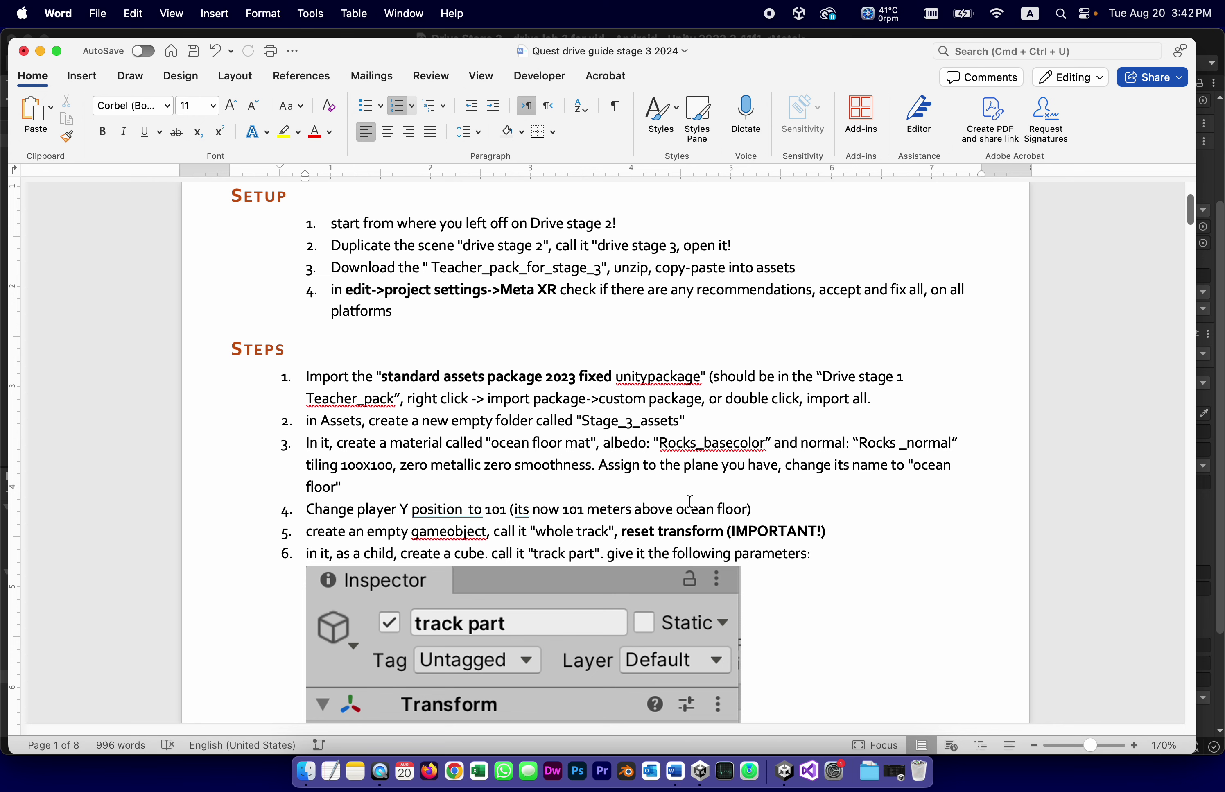
{"action": "left_click", "coordinate": [791, 773]}
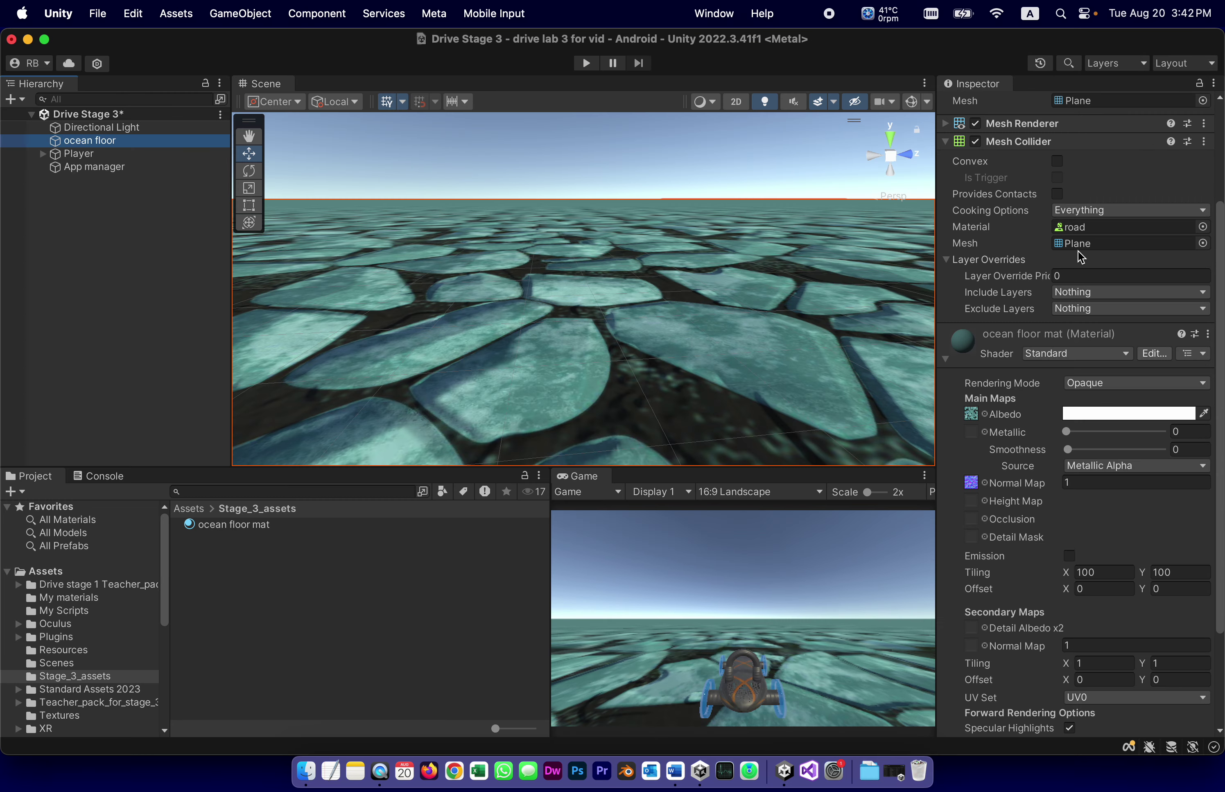
Step: Set the Player's Transform Position Y to 101
{"action": "scroll", "coordinate": [1153, 346], "scroll_direction": "up", "scroll_amount": 5}
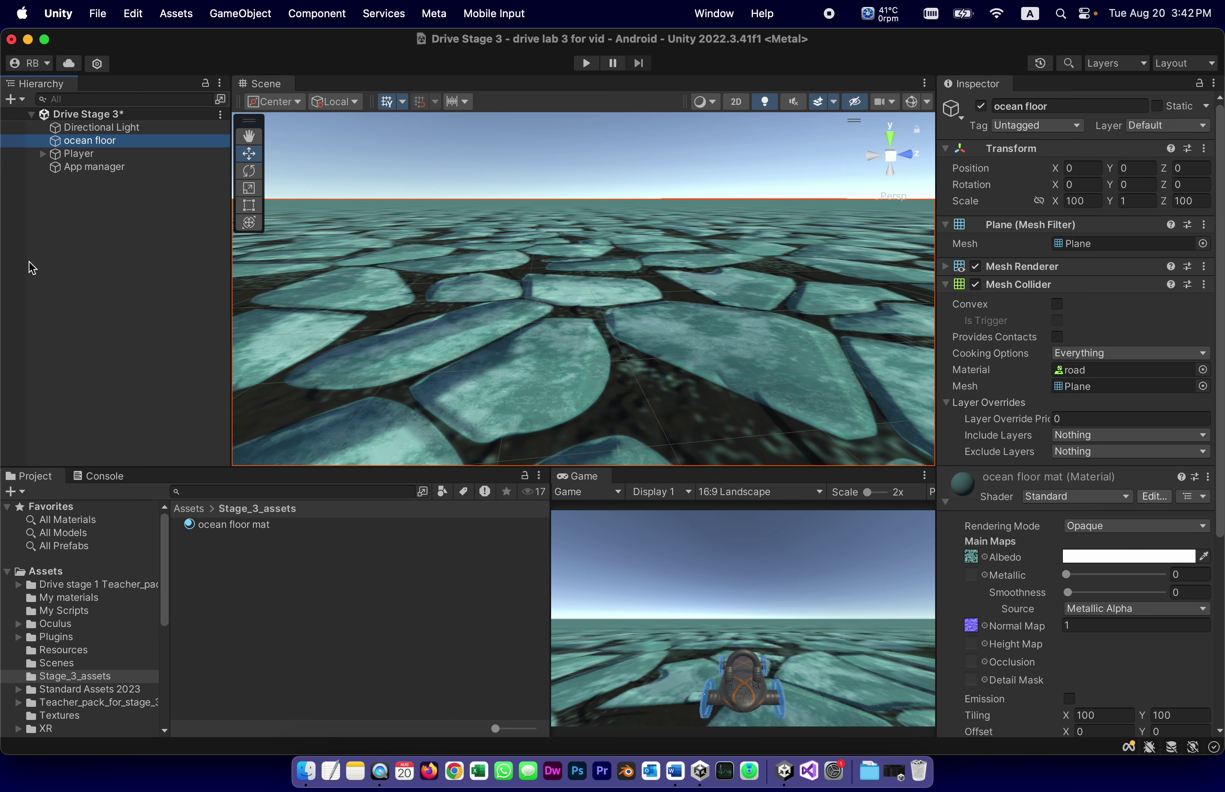
{"action": "left_click", "coordinate": [44, 157]}
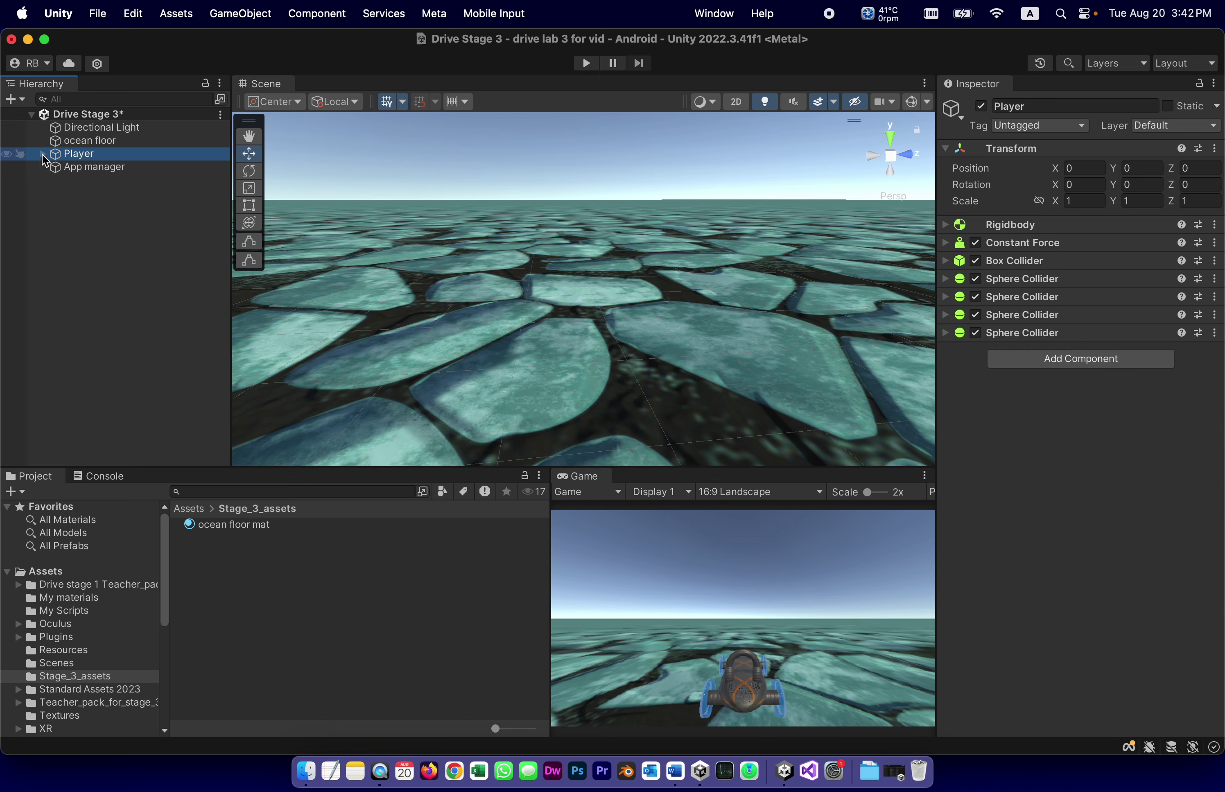
{"action": "left_click", "coordinate": [44, 154]}
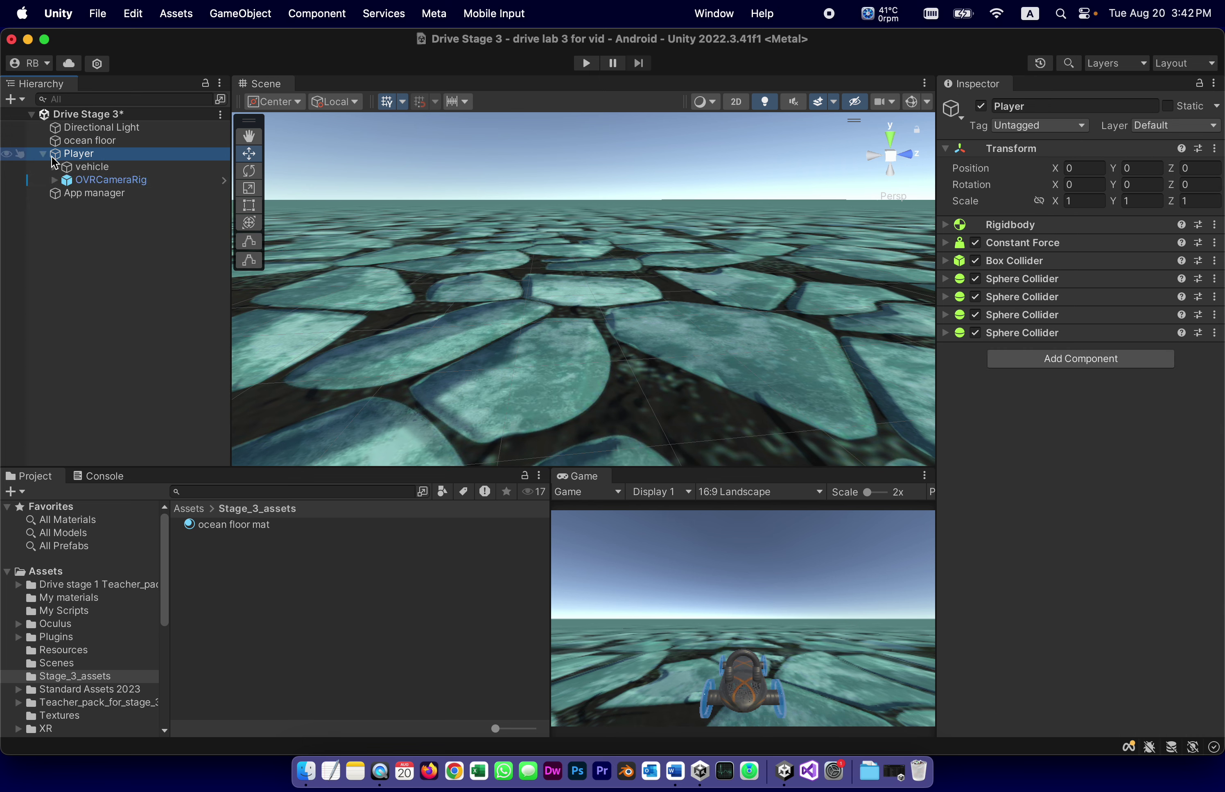
{"action": "left_click", "coordinate": [44, 154]}
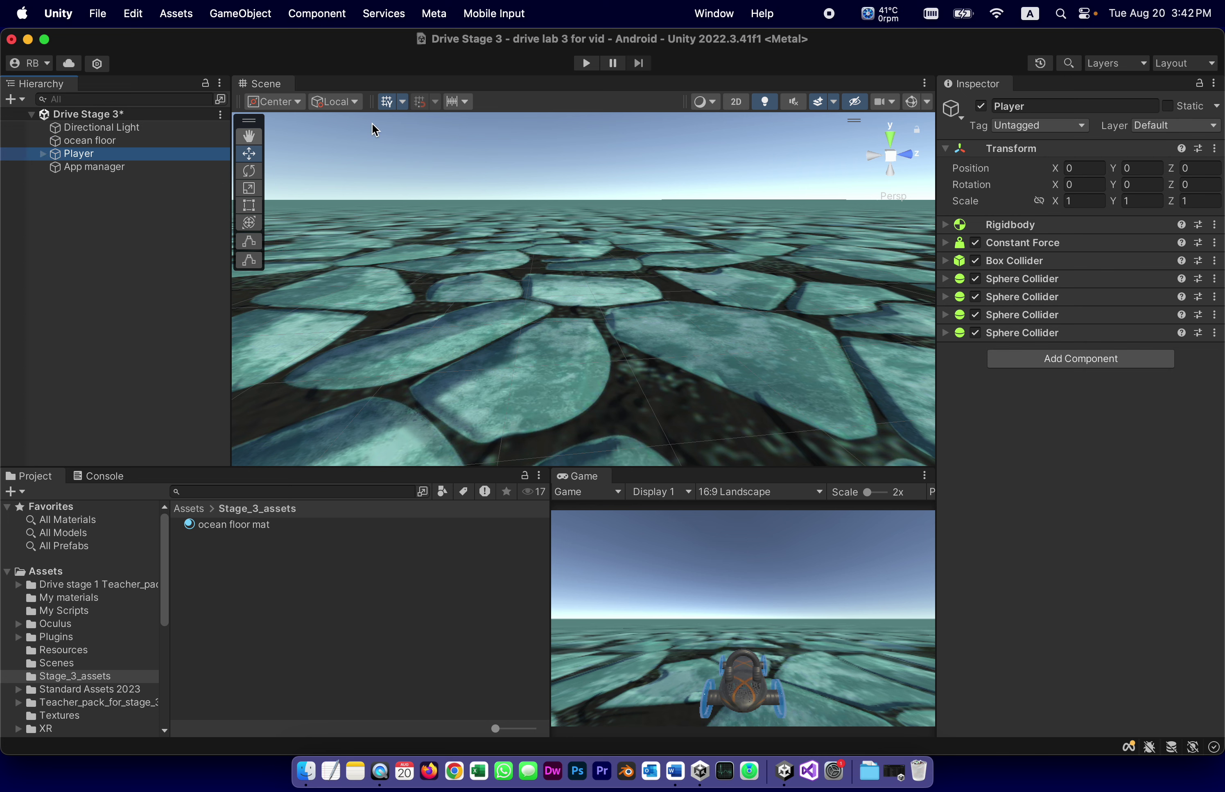
{"action": "left_click", "coordinate": [1130, 168]}
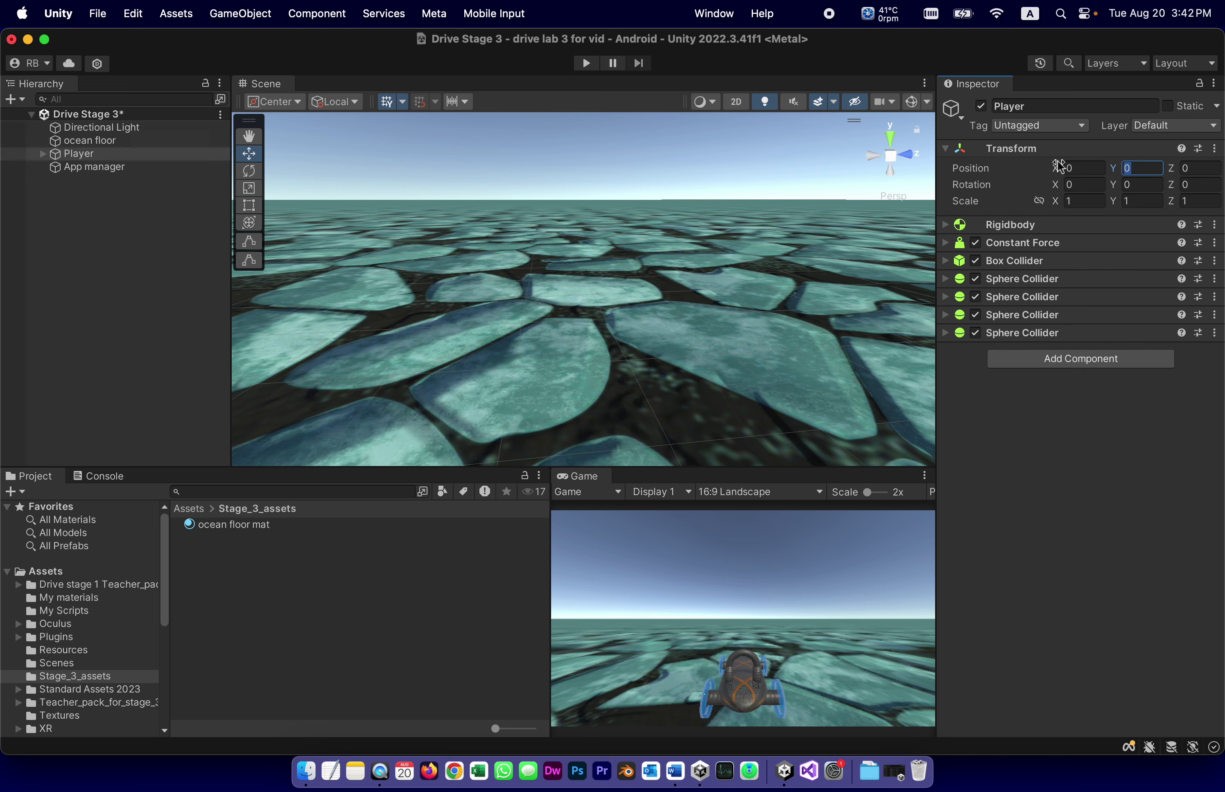
{"action": "type", "text": "10"}
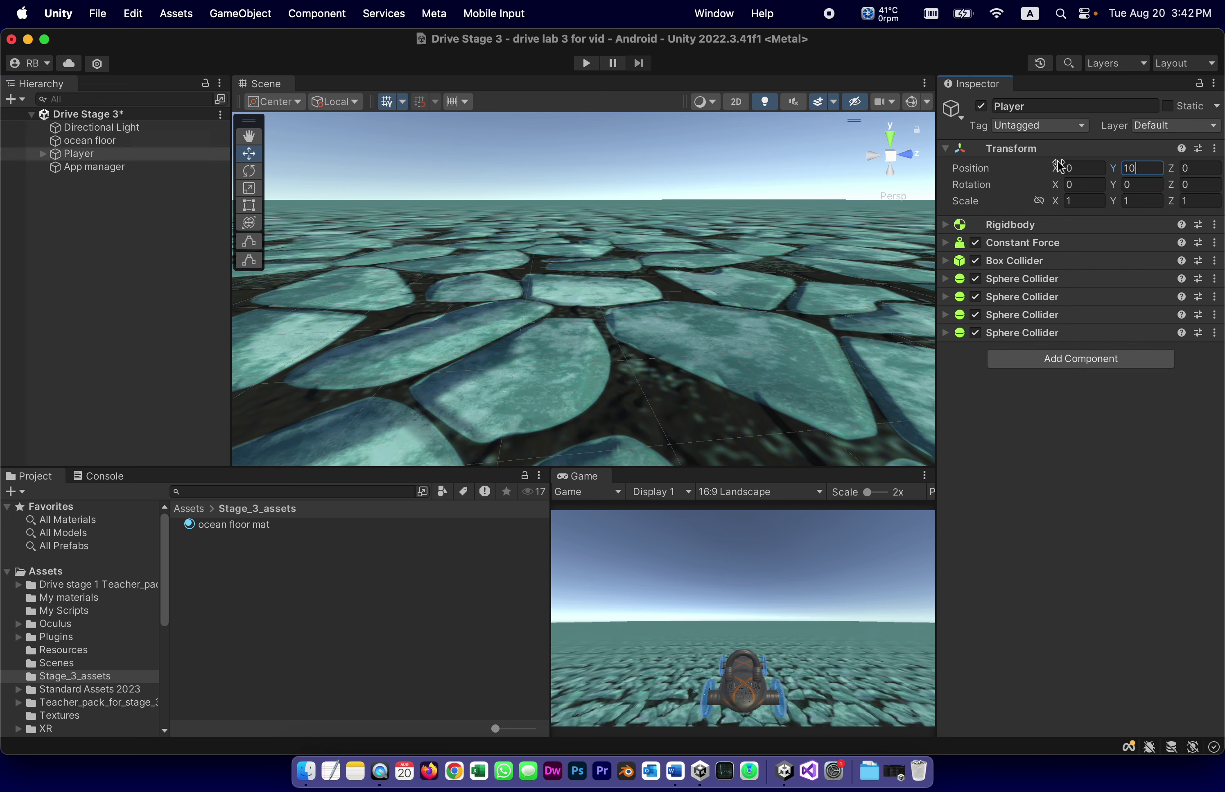
{"action": "type", "text": "1"}
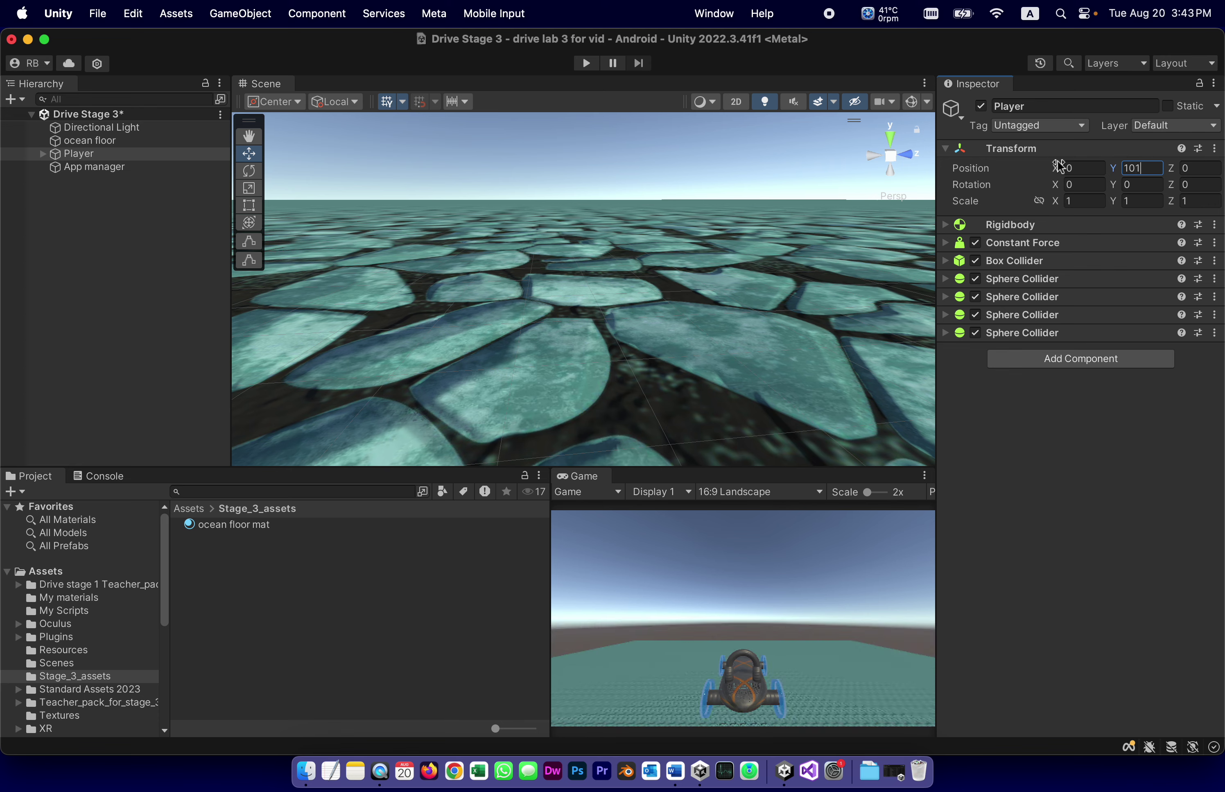
Step: Frame the Player in the Scene view and tilt the camera up toward the sky
{"action": "scroll", "coordinate": [536, 352], "scroll_direction": "down", "scroll_amount": 10}
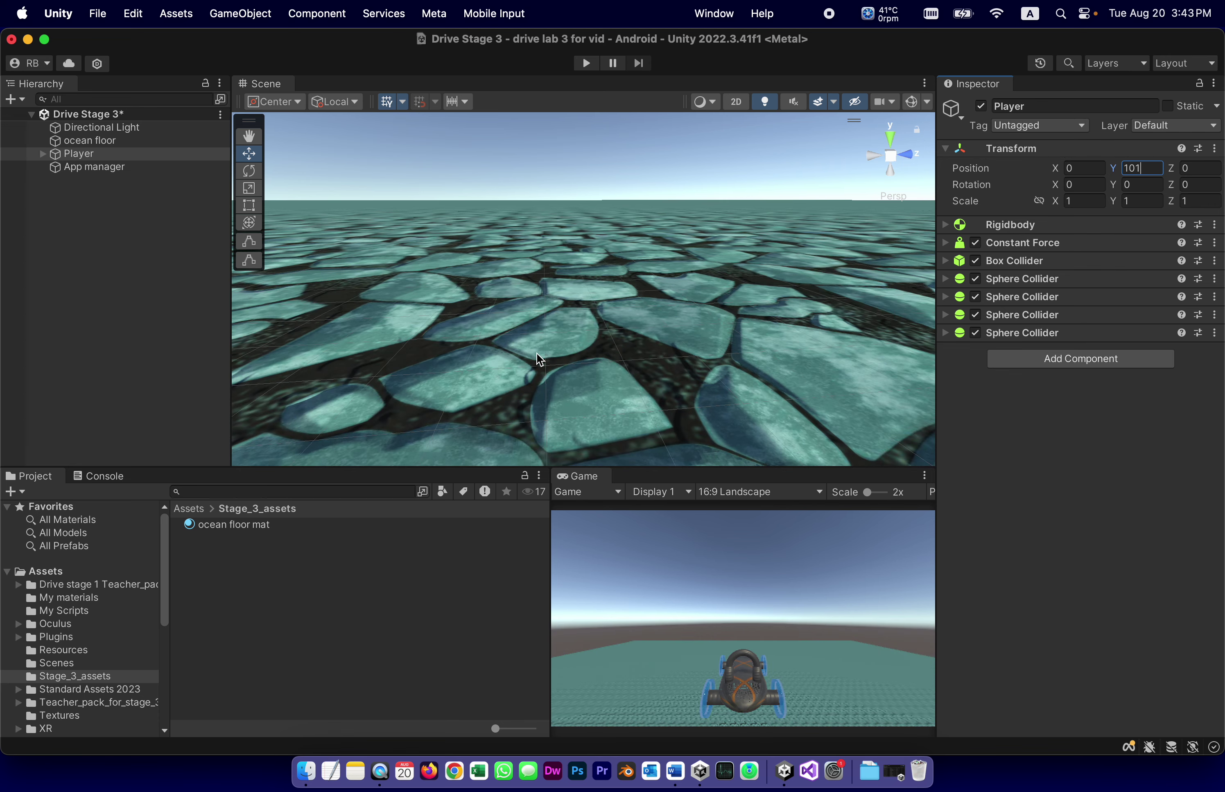
{"action": "scroll", "coordinate": [536, 352], "scroll_direction": "down", "scroll_amount": 2}
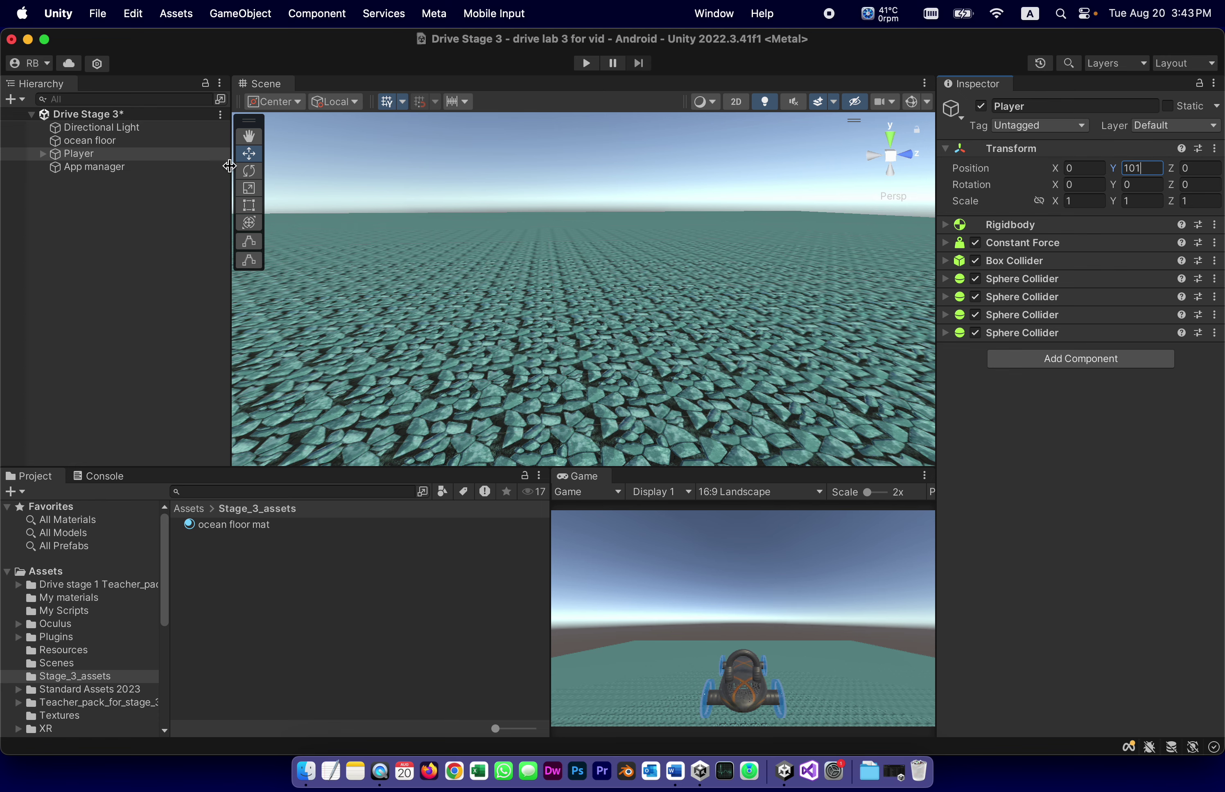
{"action": "double_click", "coordinate": [54, 154]}
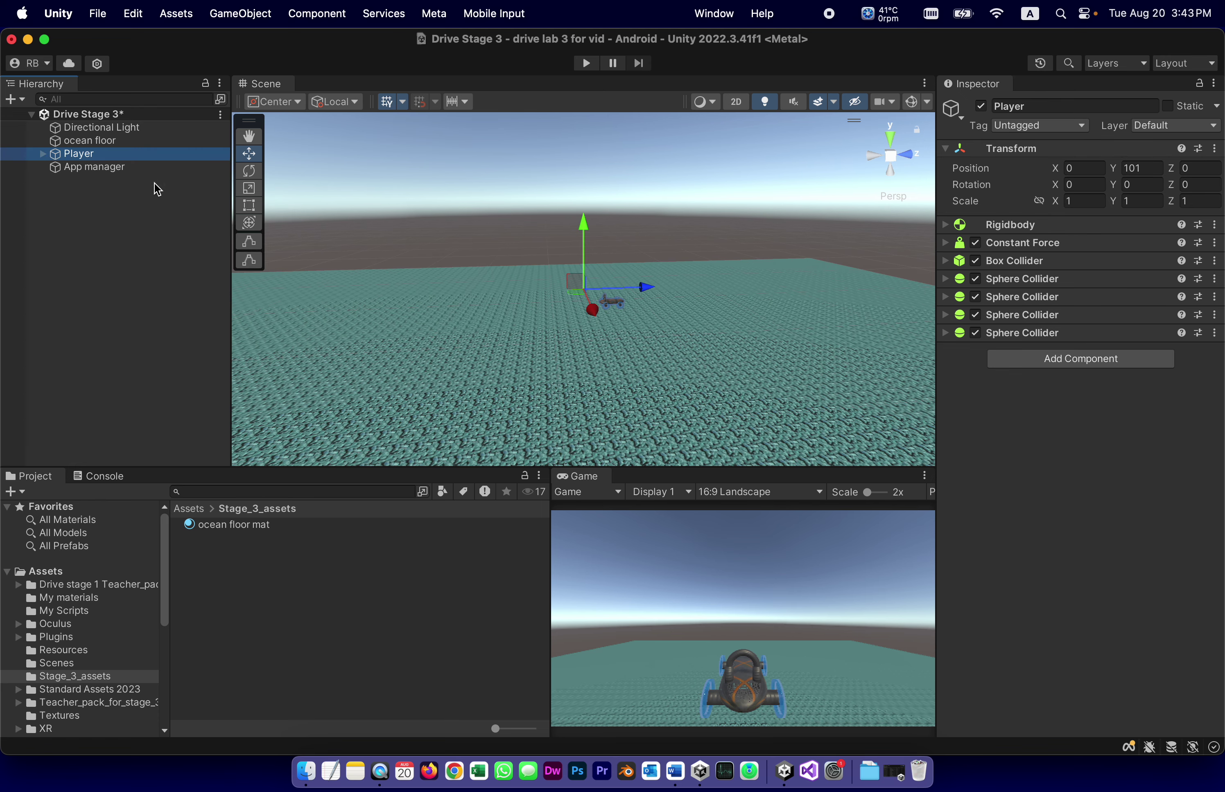
{"action": "right_click", "coordinate": [651, 352]}
{"action": "right_click_drag", "start_coordinate": [651, 351], "coordinate": [610, 236]}
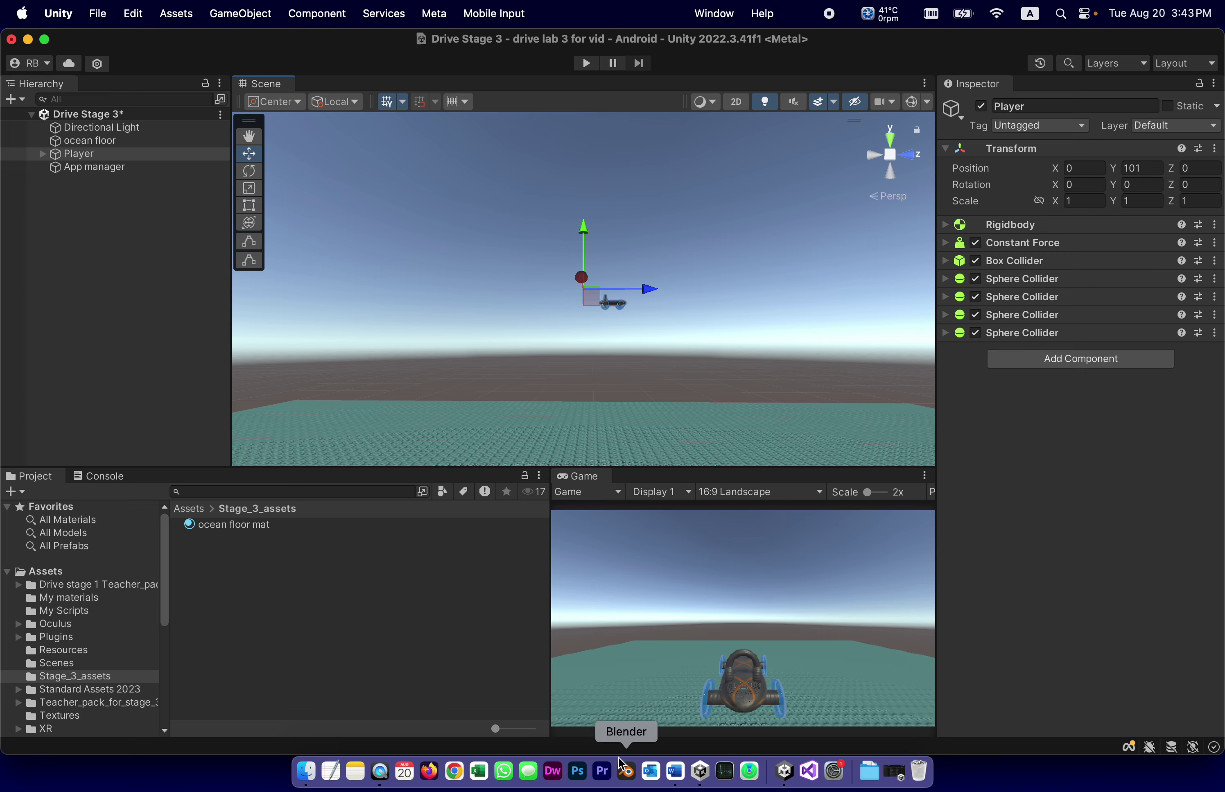
Step: Select the name 'whole track' in step 5 of the Word guide
{"action": "left_click", "coordinate": [700, 771]}
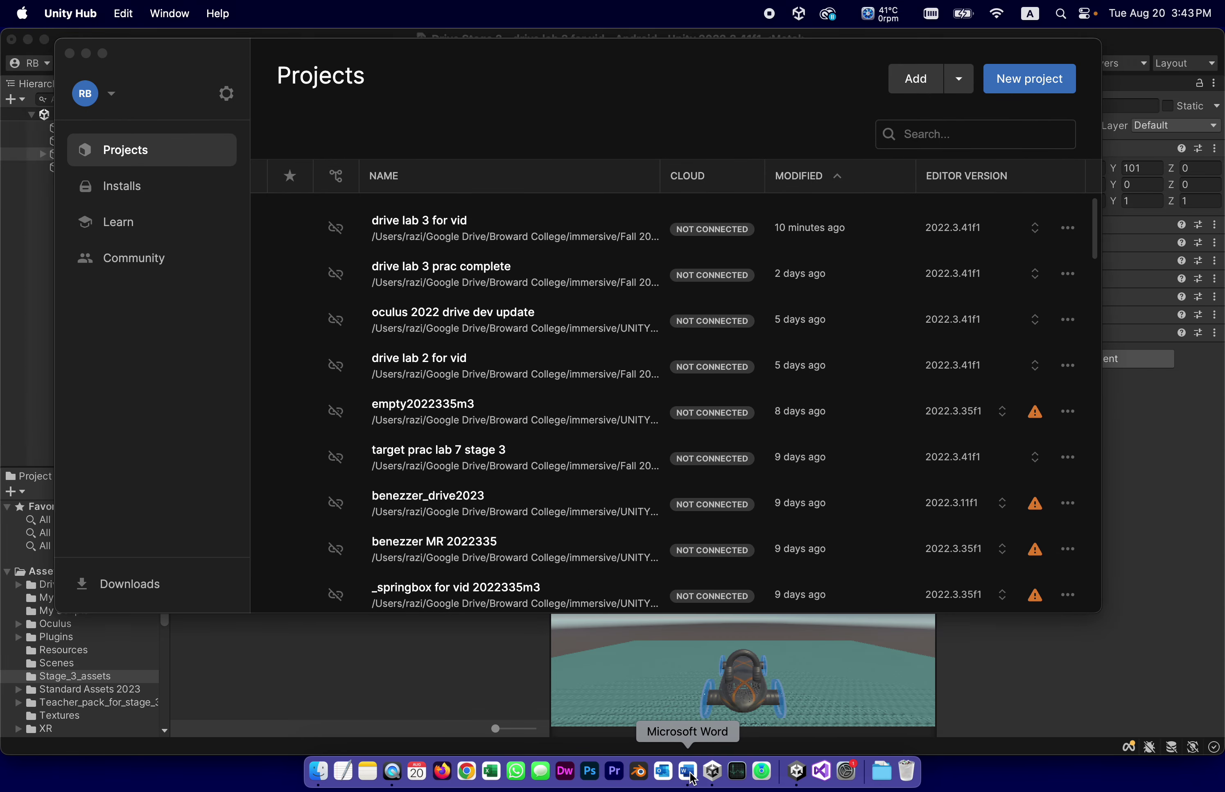
{"action": "left_click", "coordinate": [676, 771]}
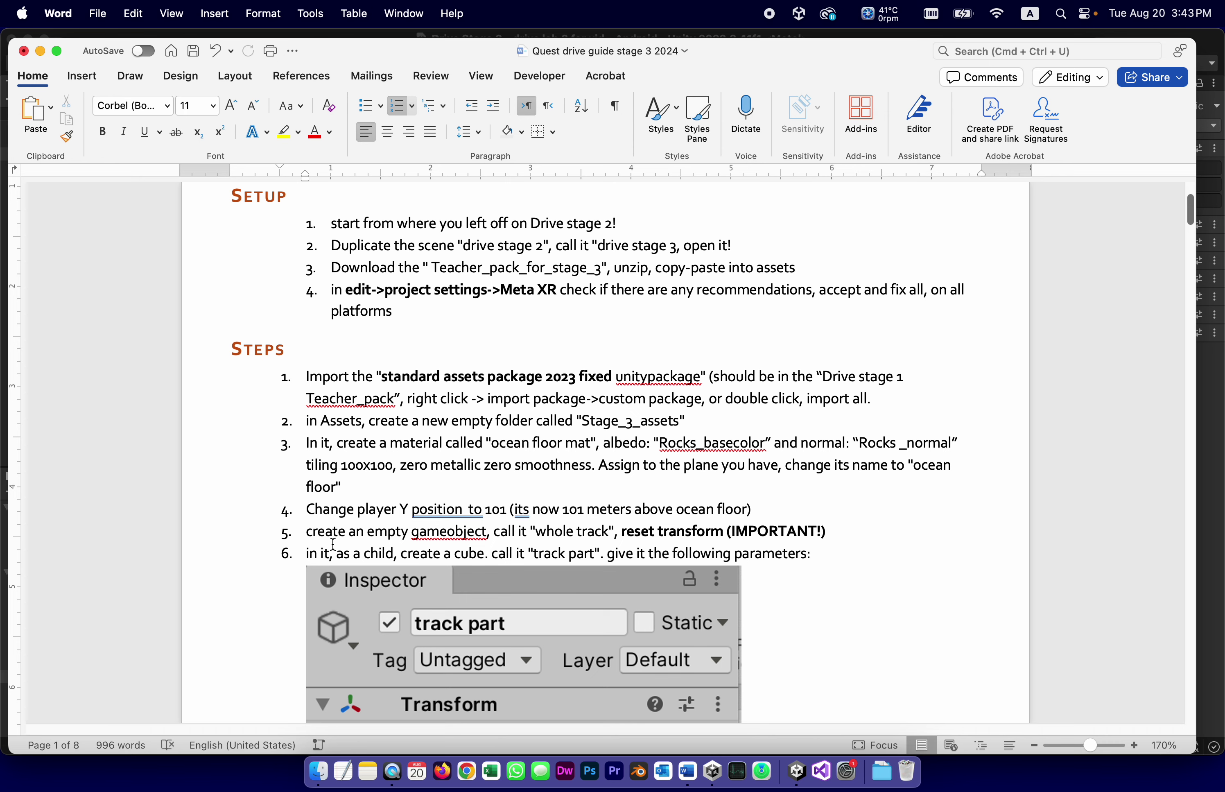
{"action": "scroll", "coordinate": [505, 556], "scroll_direction": "down", "scroll_amount": 2}
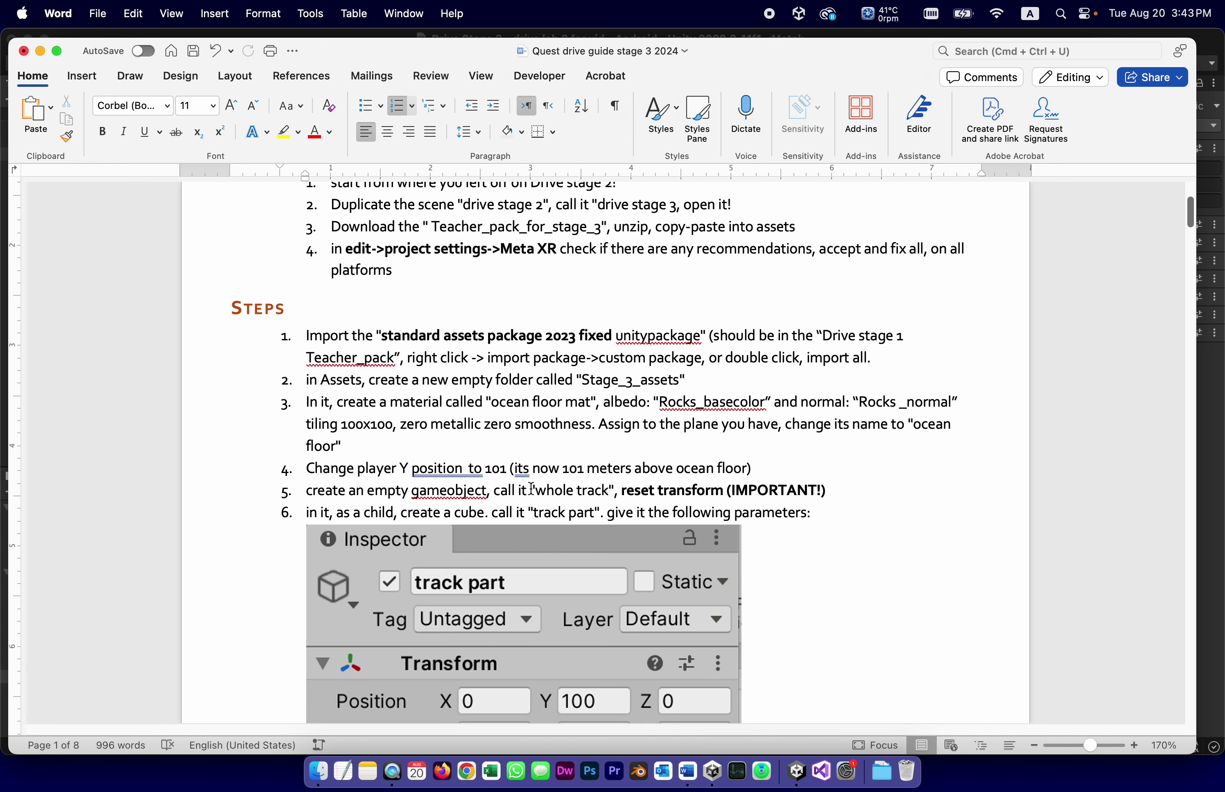
{"action": "left_click_drag", "start_coordinate": [535, 491], "coordinate": [609, 490]}
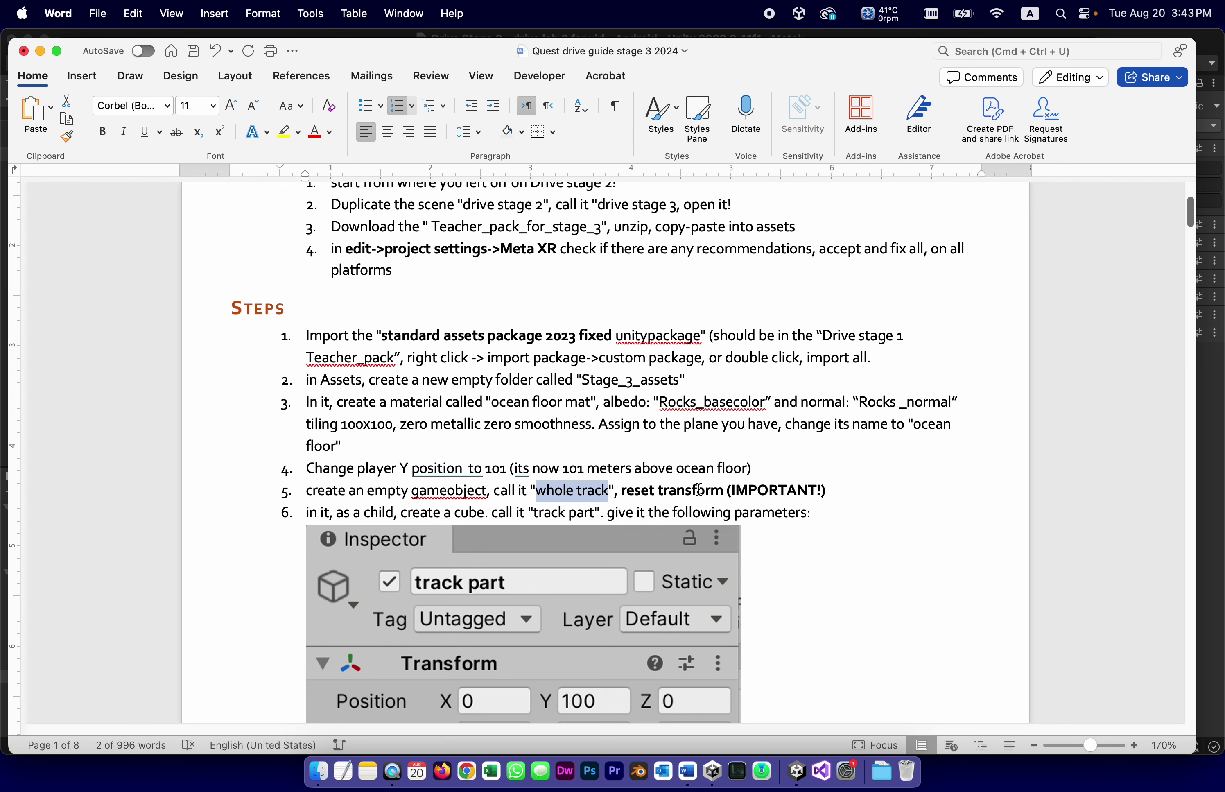
Step: Create an empty GameObject and reset its transform to 0, 0, 0
{"action": "left_click", "coordinate": [797, 773]}
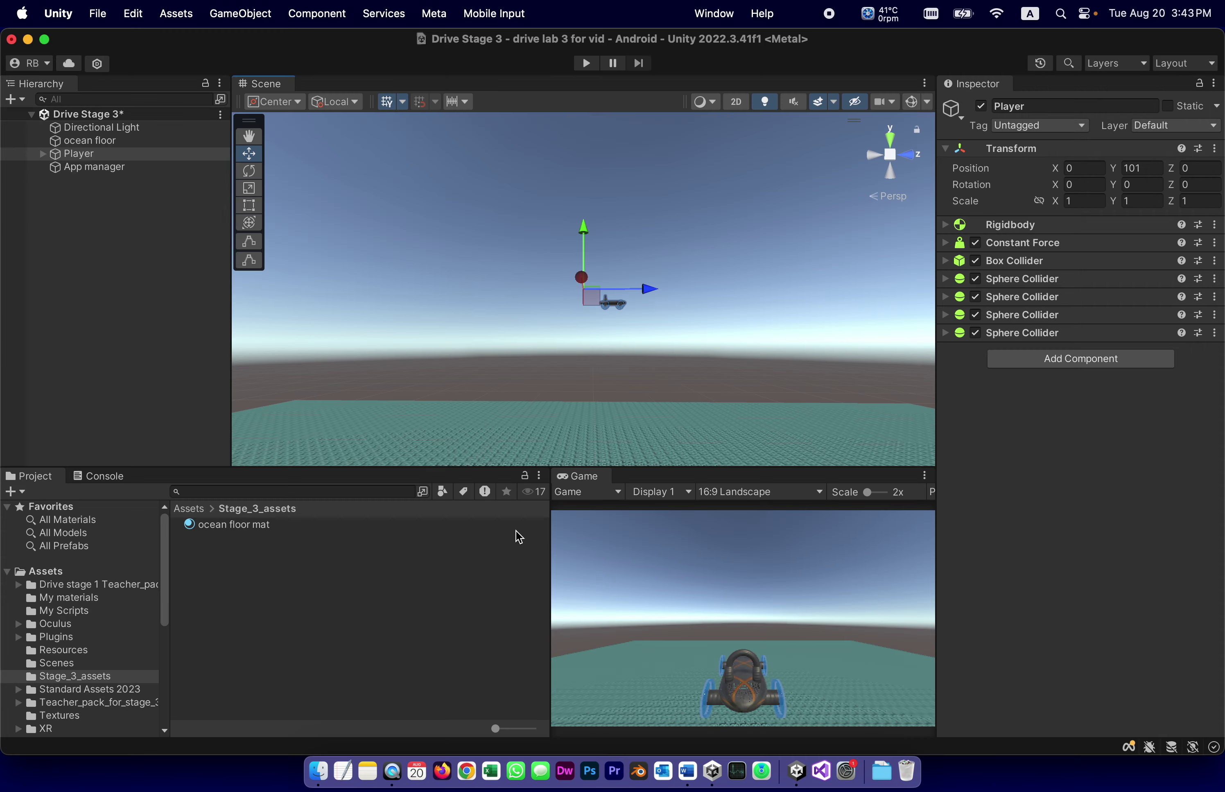
{"action": "left_click", "coordinate": [89, 234]}
{"action": "right_click", "coordinate": [92, 252]}
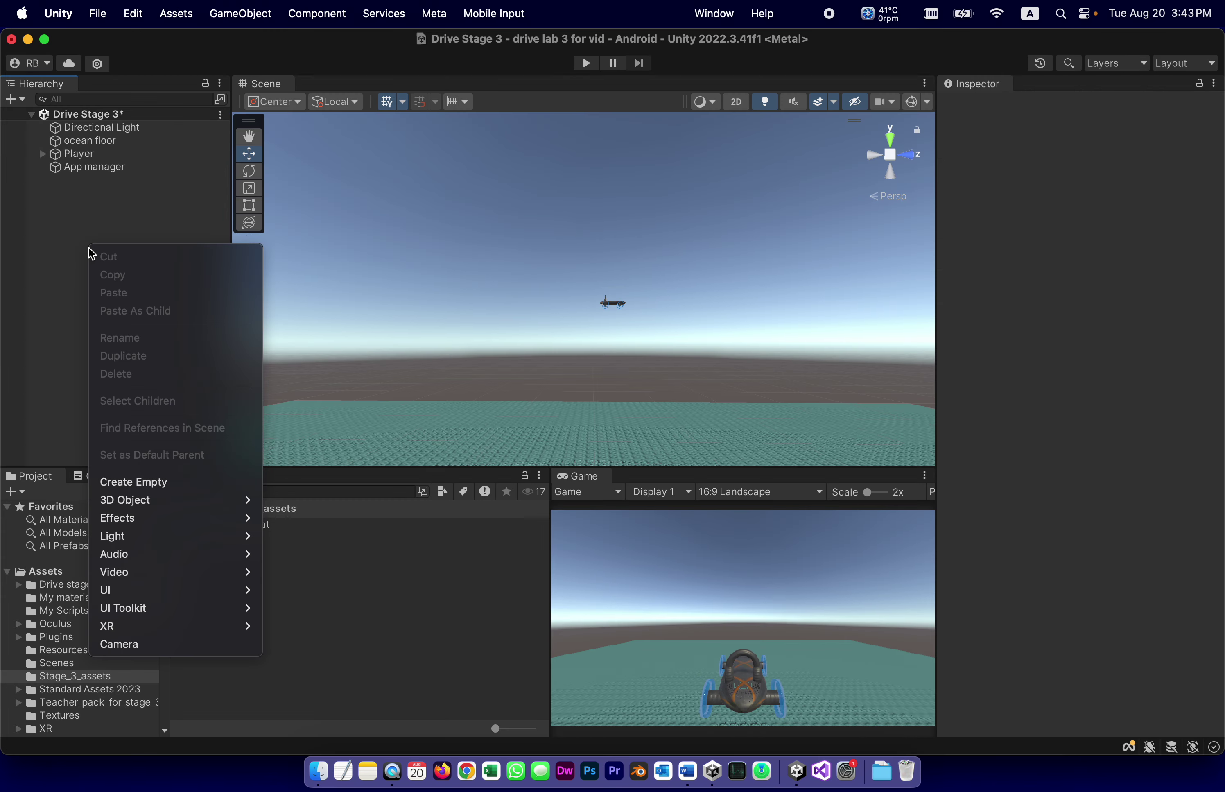
{"action": "left_click", "coordinate": [133, 482]}
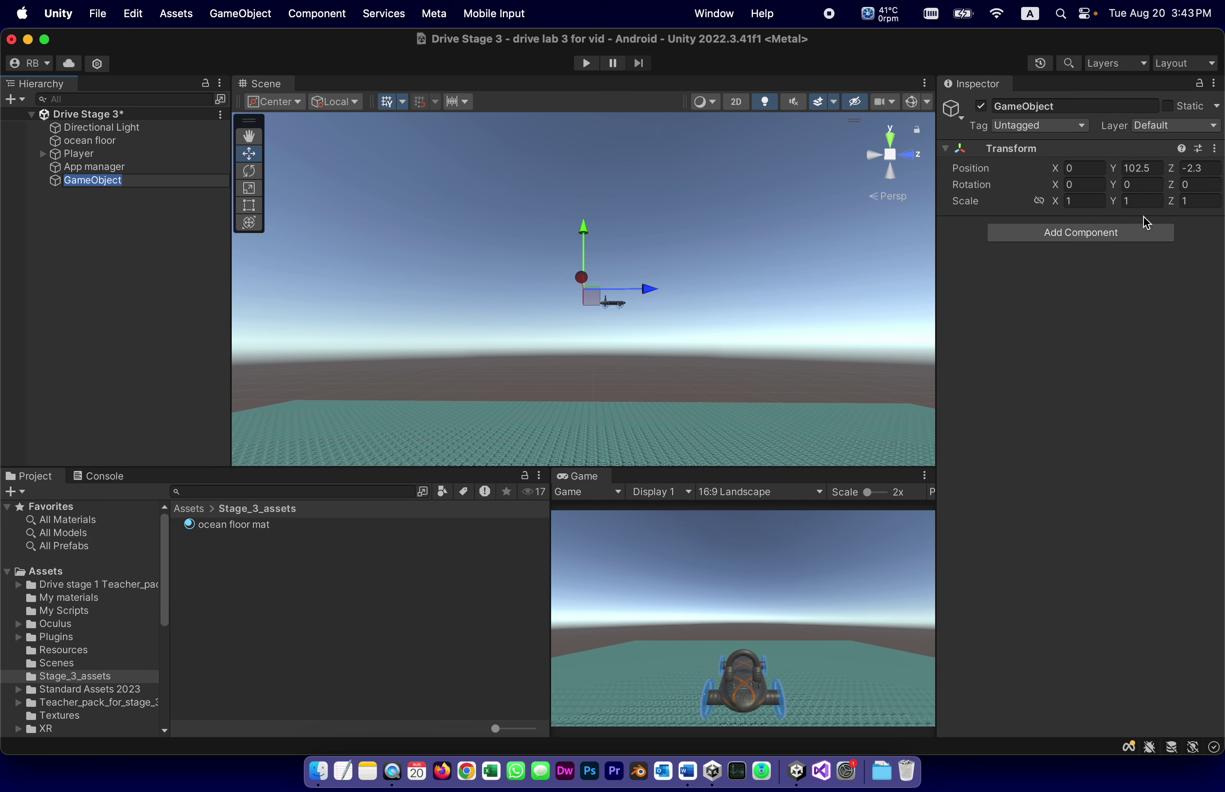
{"action": "left_click", "coordinate": [1214, 149]}
{"action": "left_click", "coordinate": [1193, 174]}
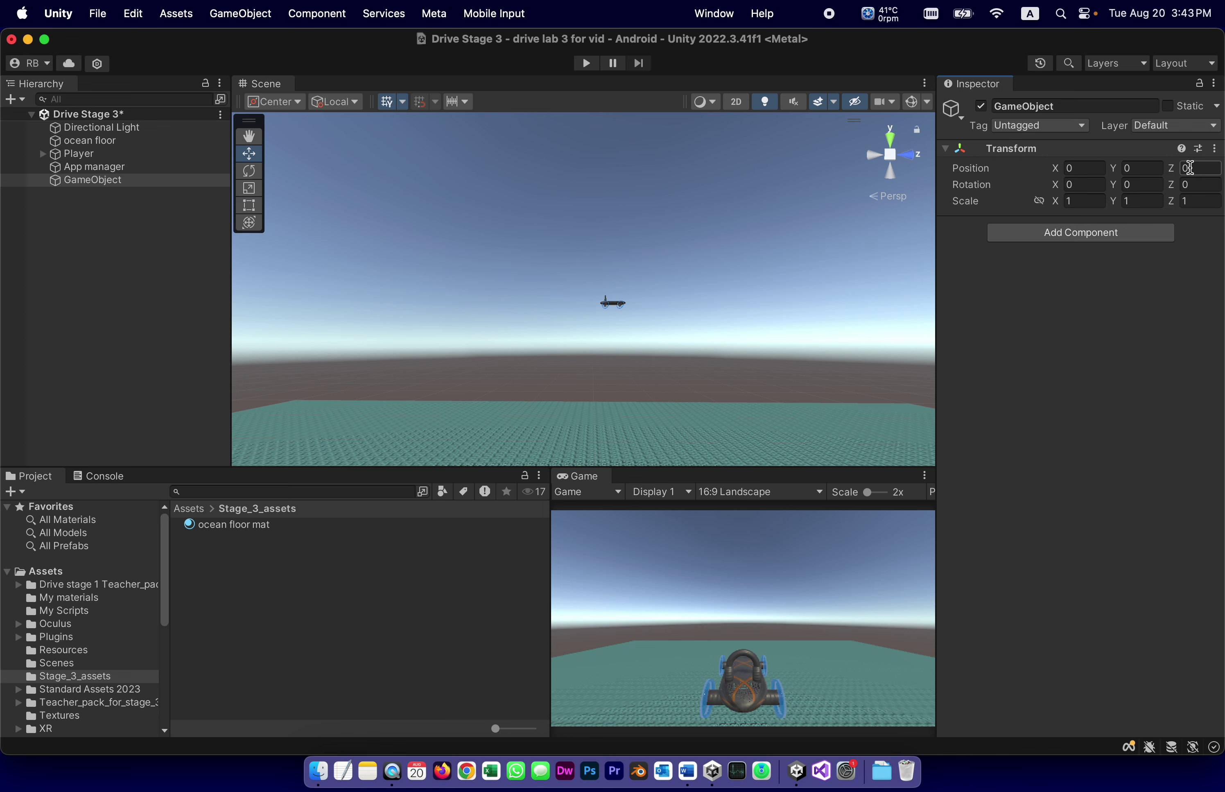
Step: Rename the new empty object to 'whole track'
{"action": "left_click", "coordinate": [78, 182]}
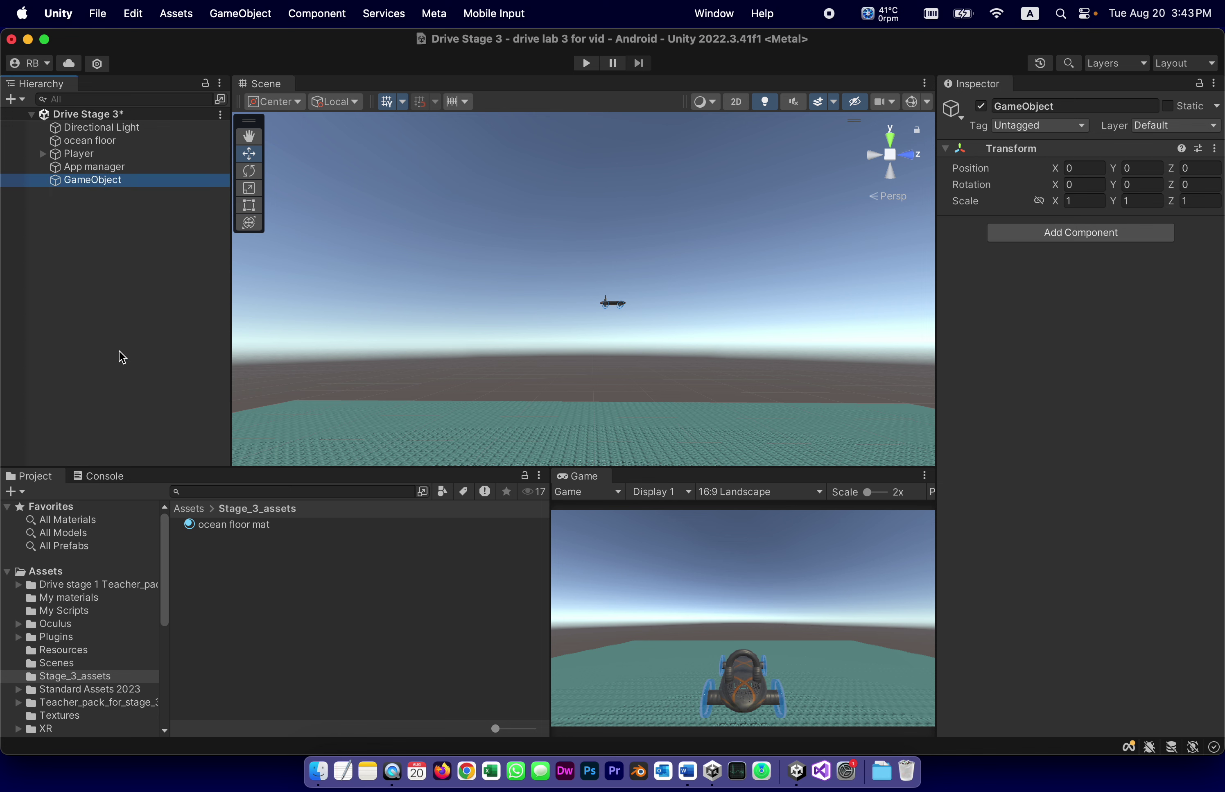
{"action": "left_click", "coordinate": [103, 184]}
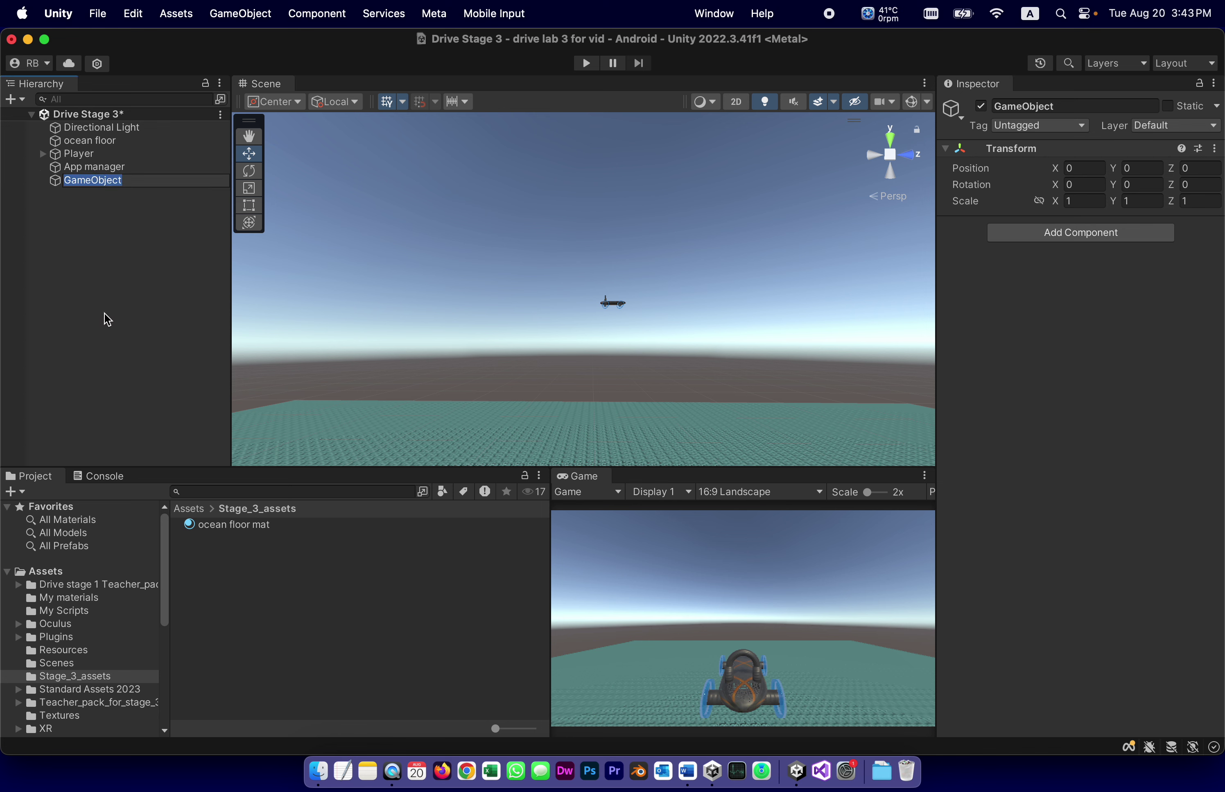
{"action": "type", "text": "whole track"}
{"action": "left_click", "coordinate": [91, 262]}
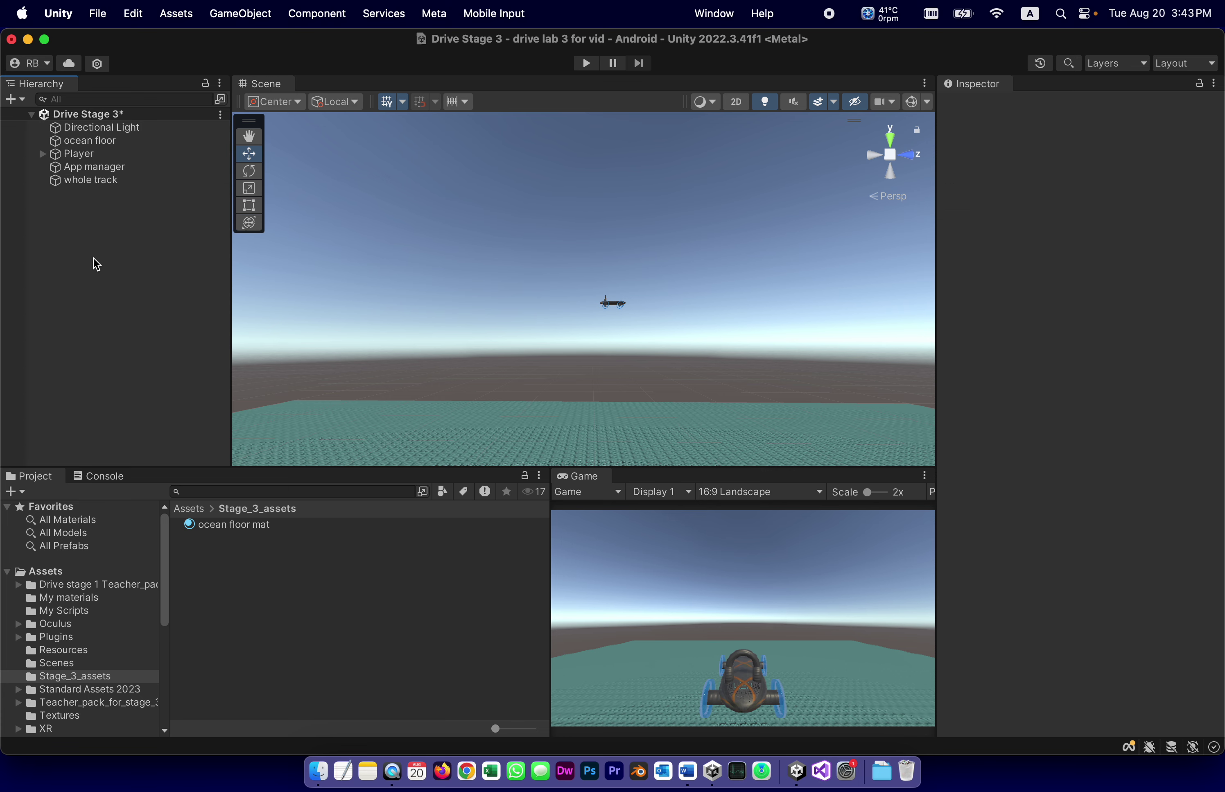
Step: Copy the name 'track part' from step 6 of the guide
{"action": "left_click", "coordinate": [688, 770]}
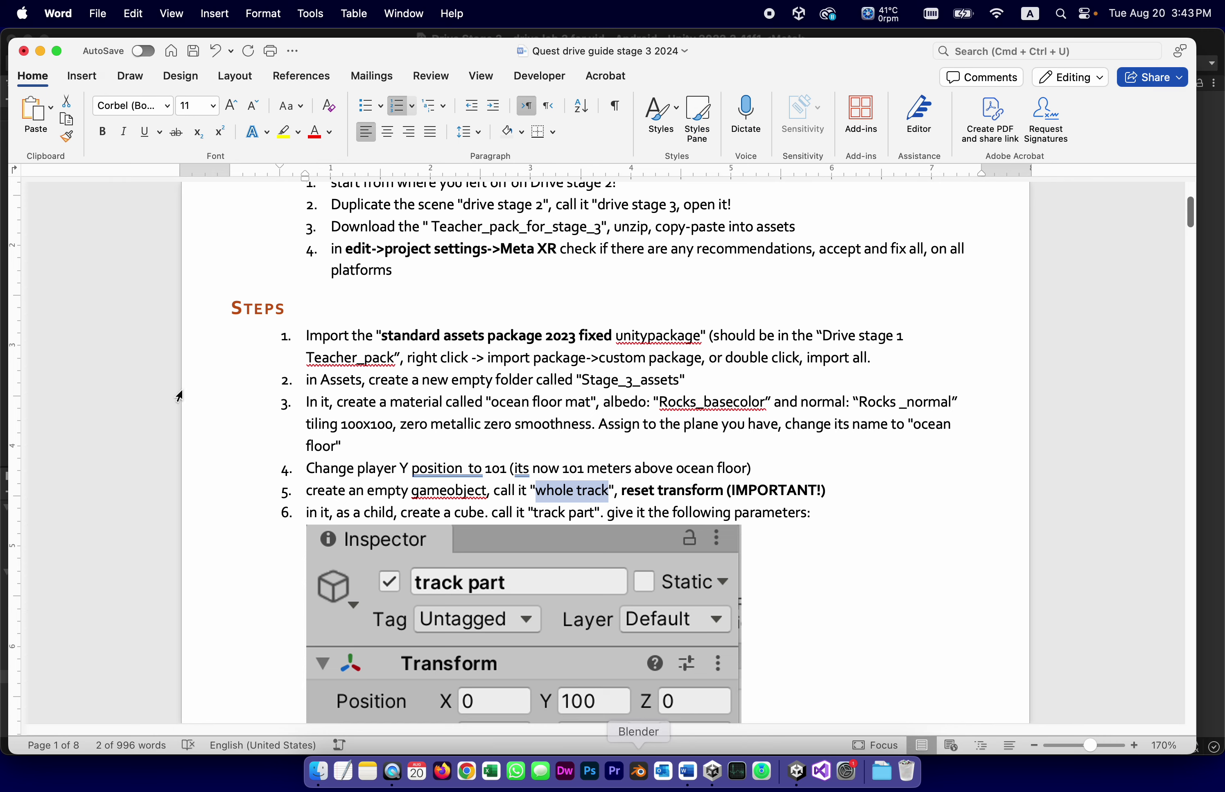
{"action": "scroll", "coordinate": [463, 489], "scroll_direction": "down", "scroll_amount": 1}
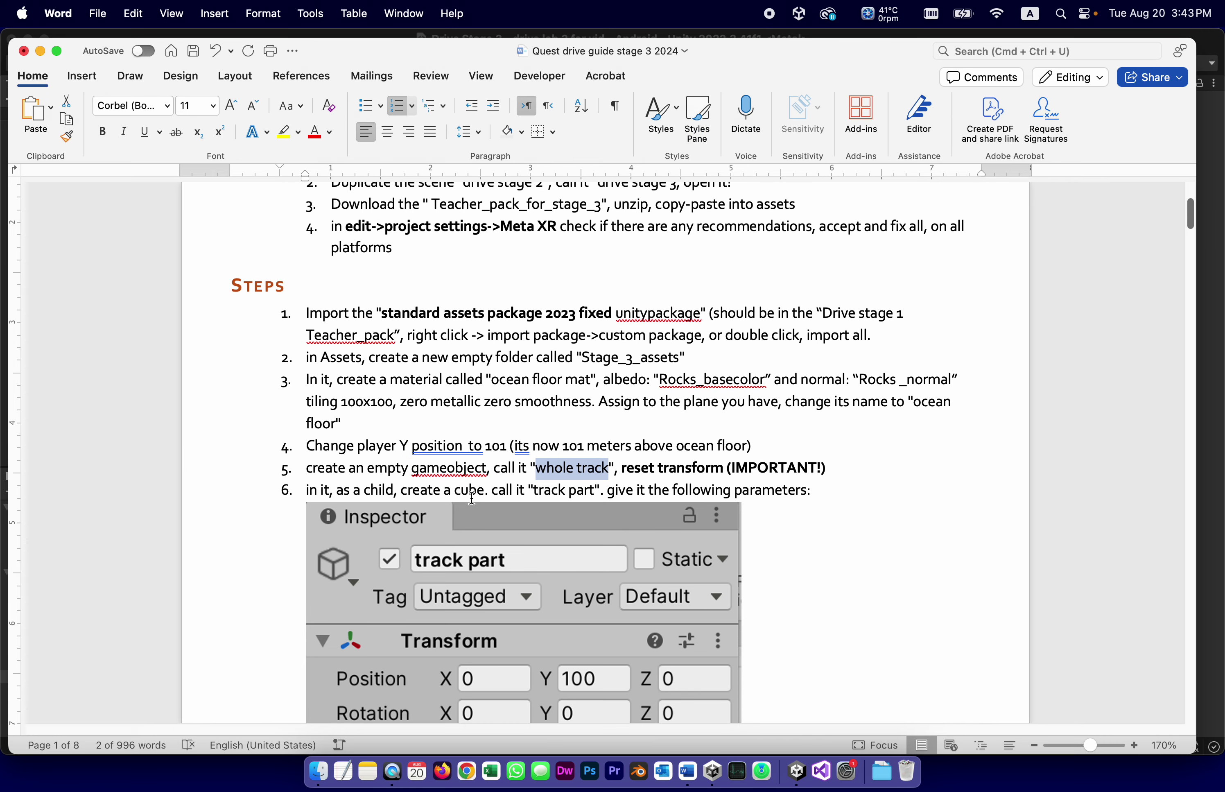
{"action": "scroll", "coordinate": [473, 488], "scroll_direction": "down", "scroll_amount": 3}
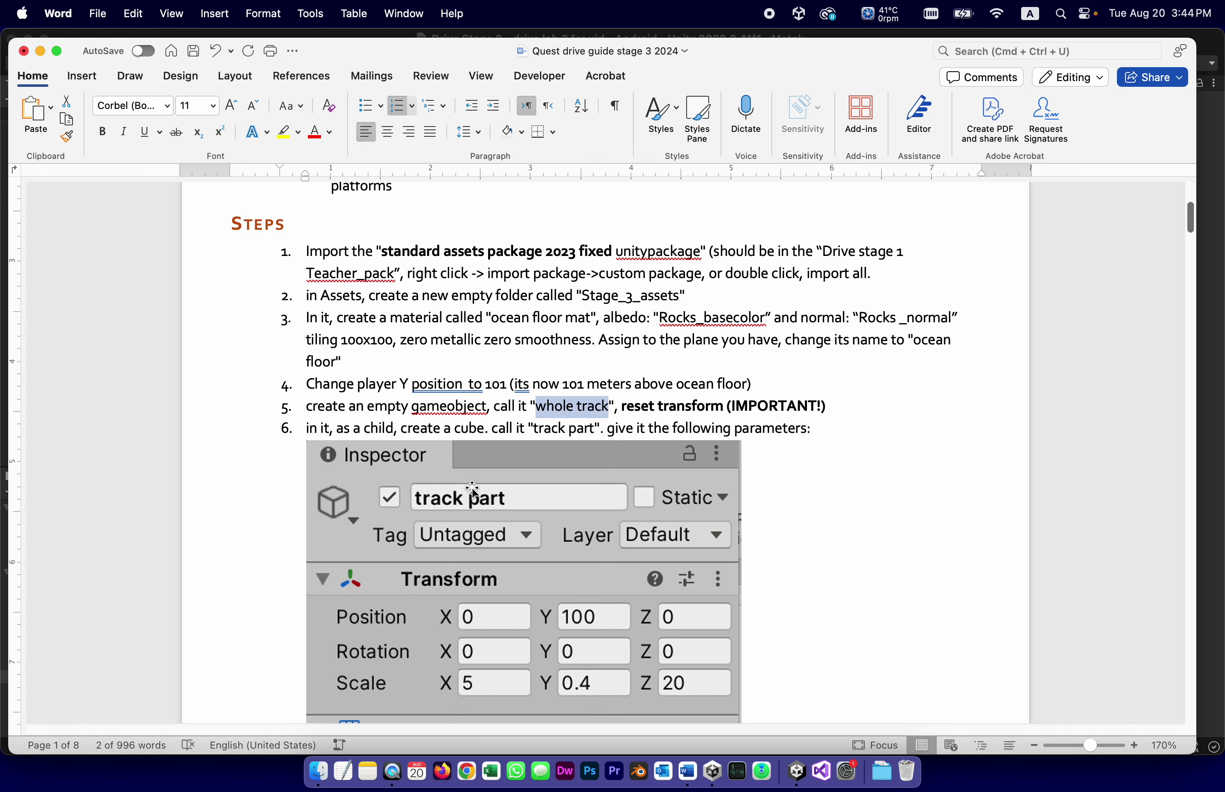
{"action": "scroll", "coordinate": [472, 488], "scroll_direction": "down", "scroll_amount": 2}
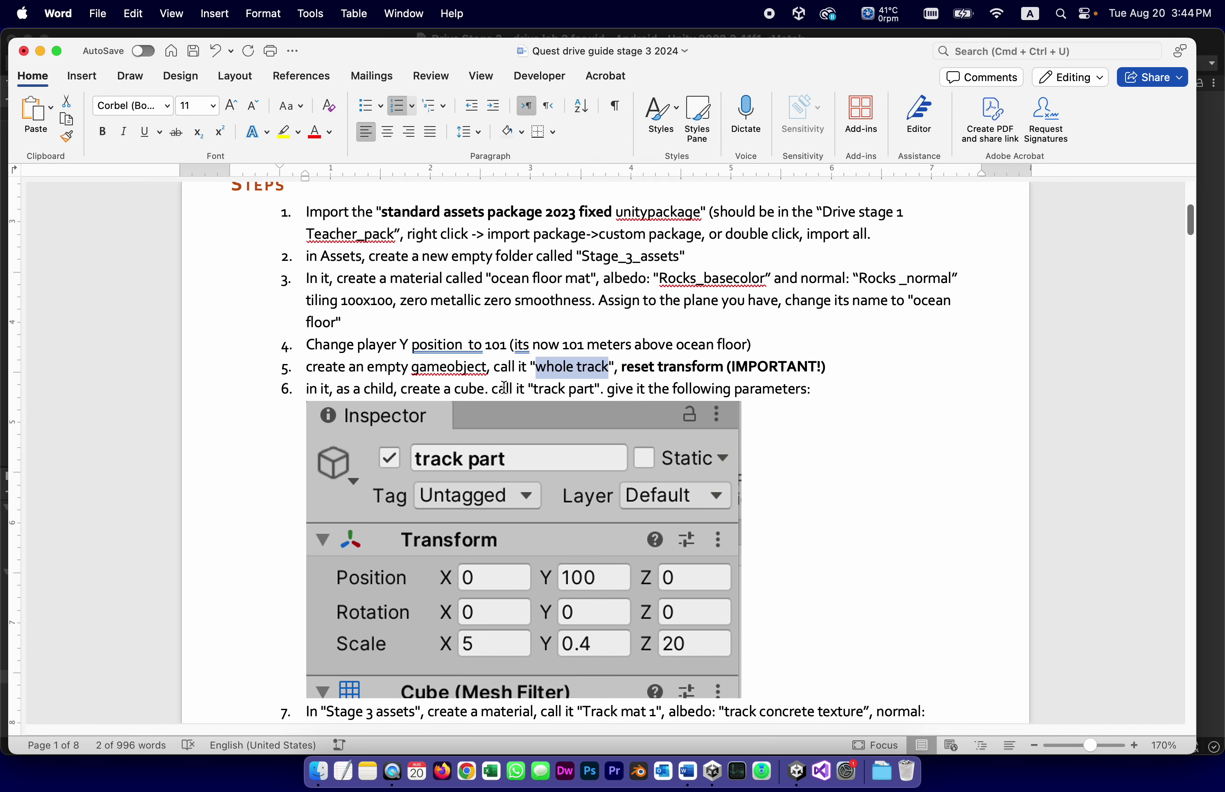
{"action": "left_click_drag", "start_coordinate": [534, 389], "coordinate": [592, 395]}
{"action": "key", "text": "super+c"}
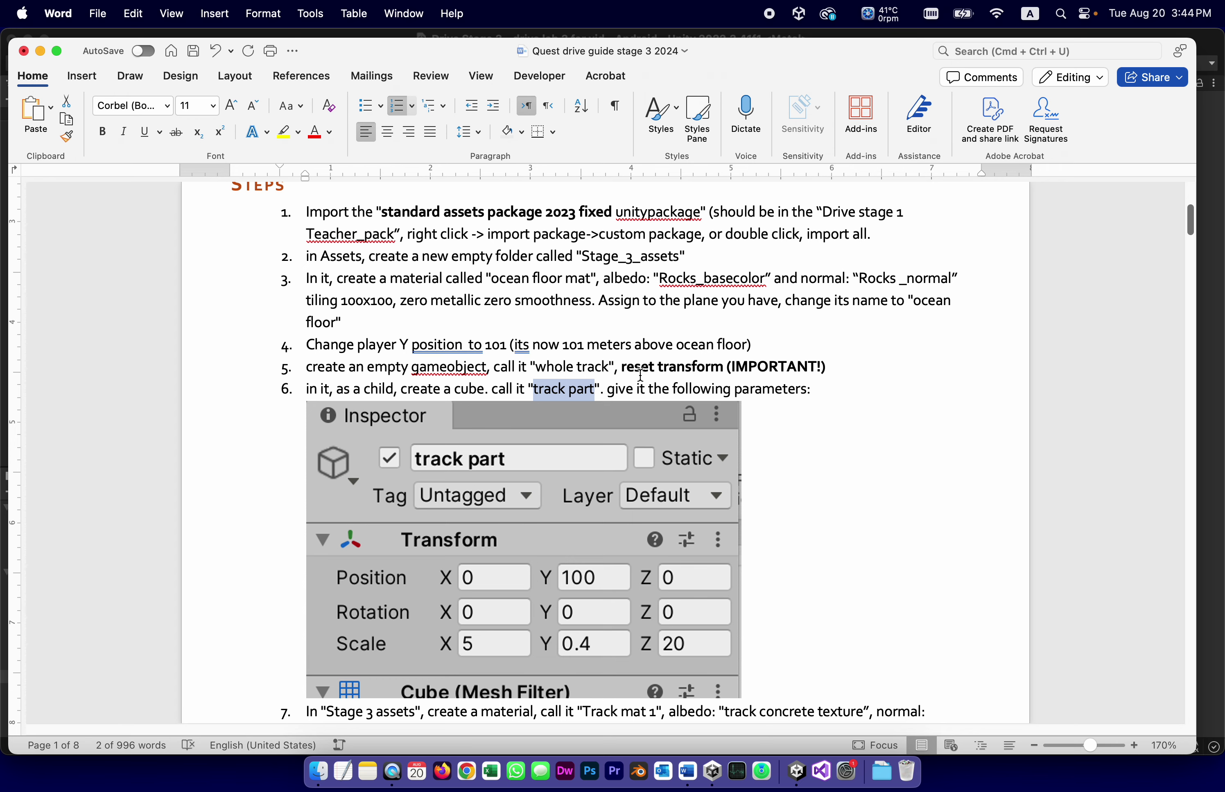
Step: Add a Cube child named 'track part' under whole track and narrow the Unity window
{"action": "left_click", "coordinate": [796, 770]}
{"action": "left_click", "coordinate": [58, 182]}
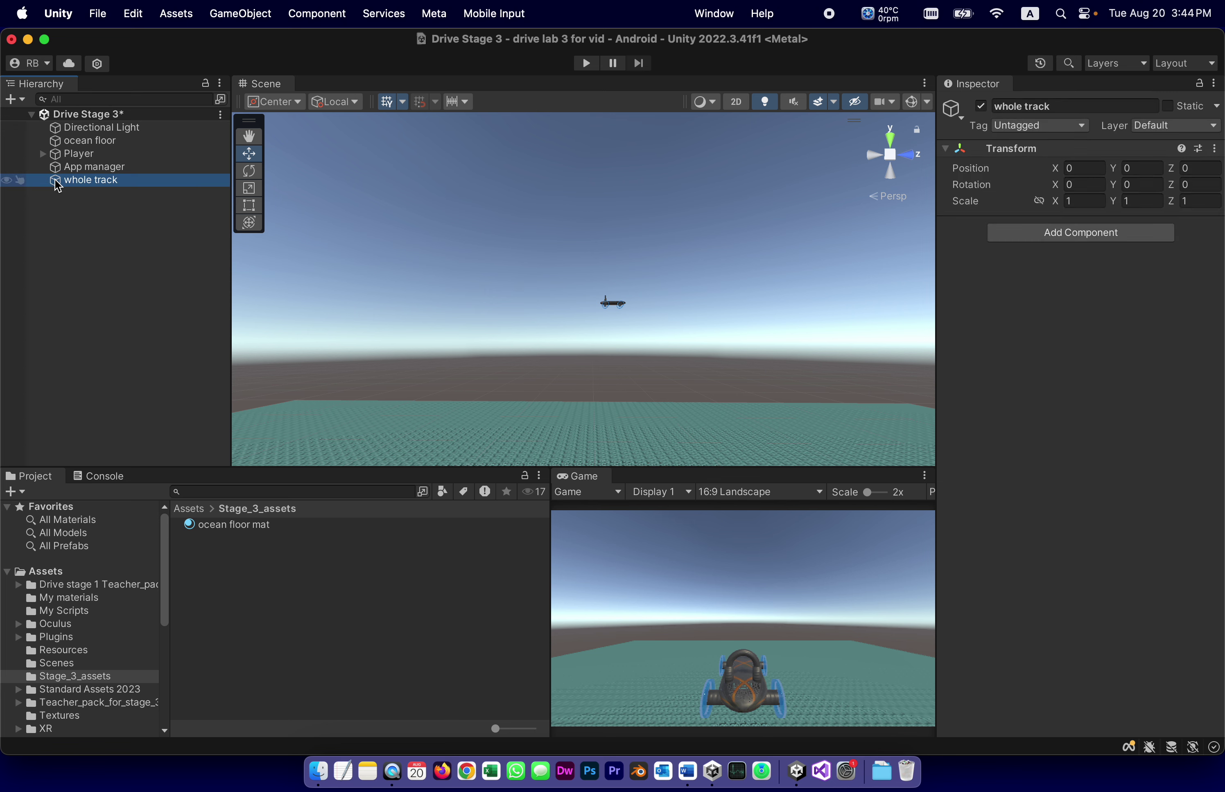
{"action": "right_click", "coordinate": [58, 186]}
{"action": "mouse_move", "coordinate": [156, 476]}
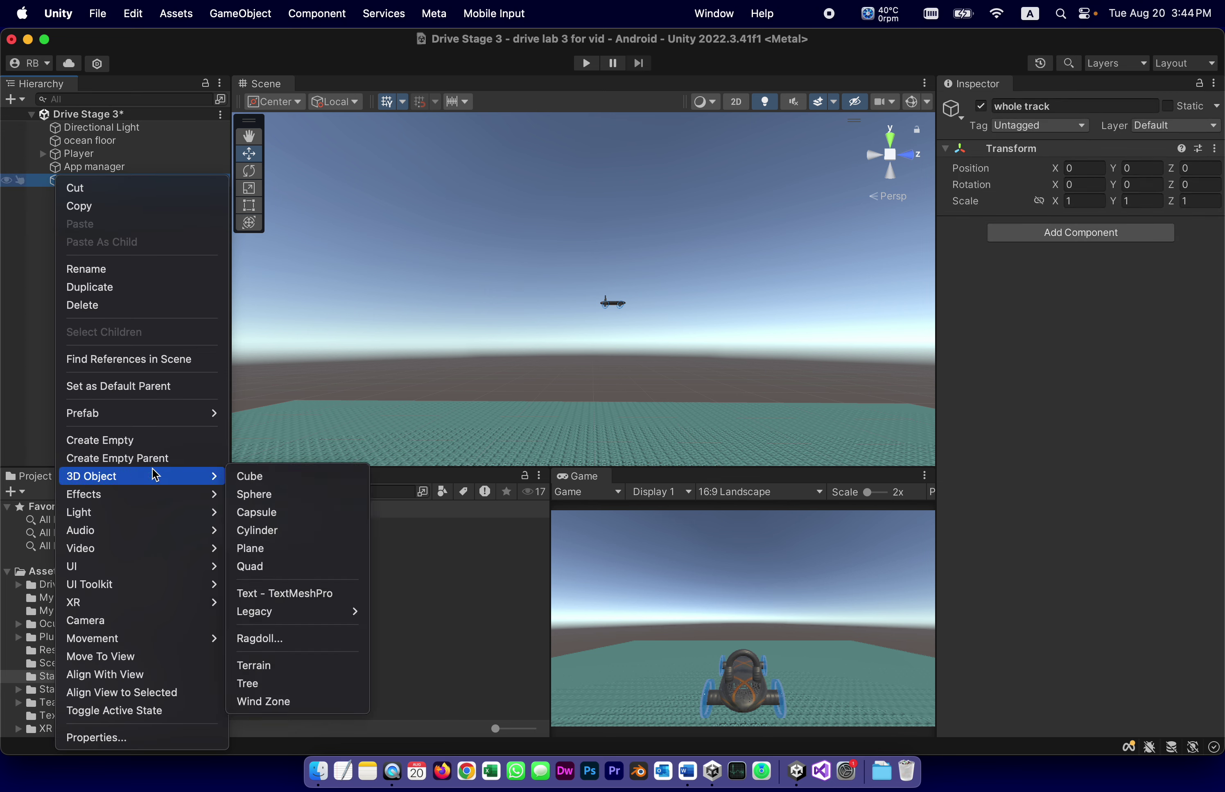
{"action": "left_click", "coordinate": [247, 478]}
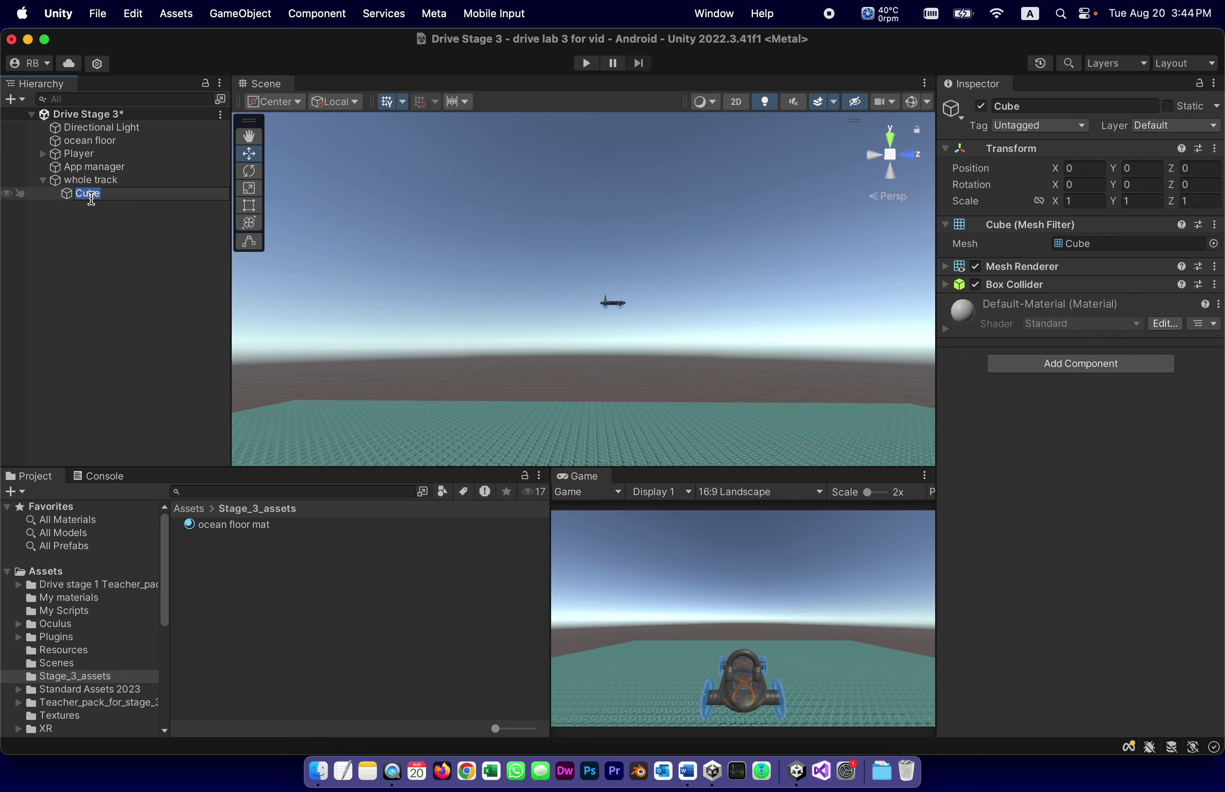
{"action": "type", "text": "track part"}
{"action": "left_click", "coordinate": [103, 288]}
{"action": "left_click", "coordinate": [72, 195]}
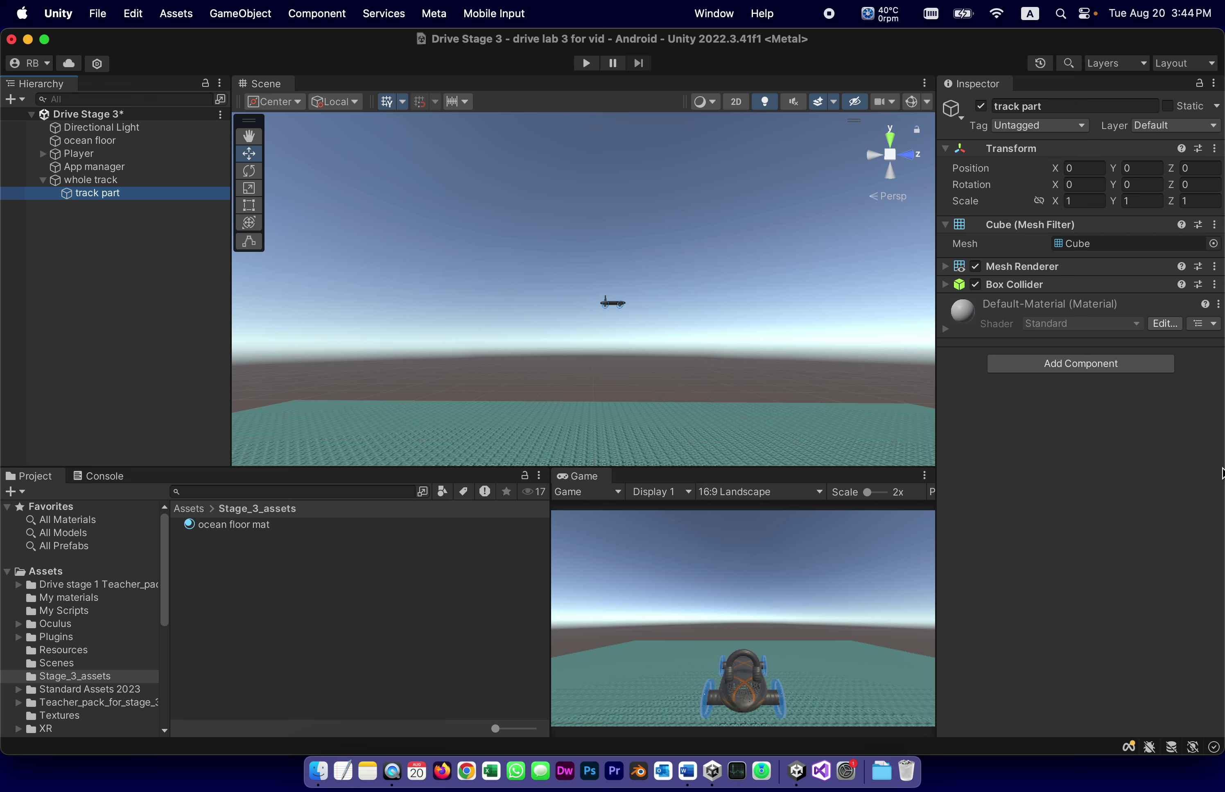
{"action": "left_click_drag", "start_coordinate": [1223, 472], "coordinate": [717, 471]}
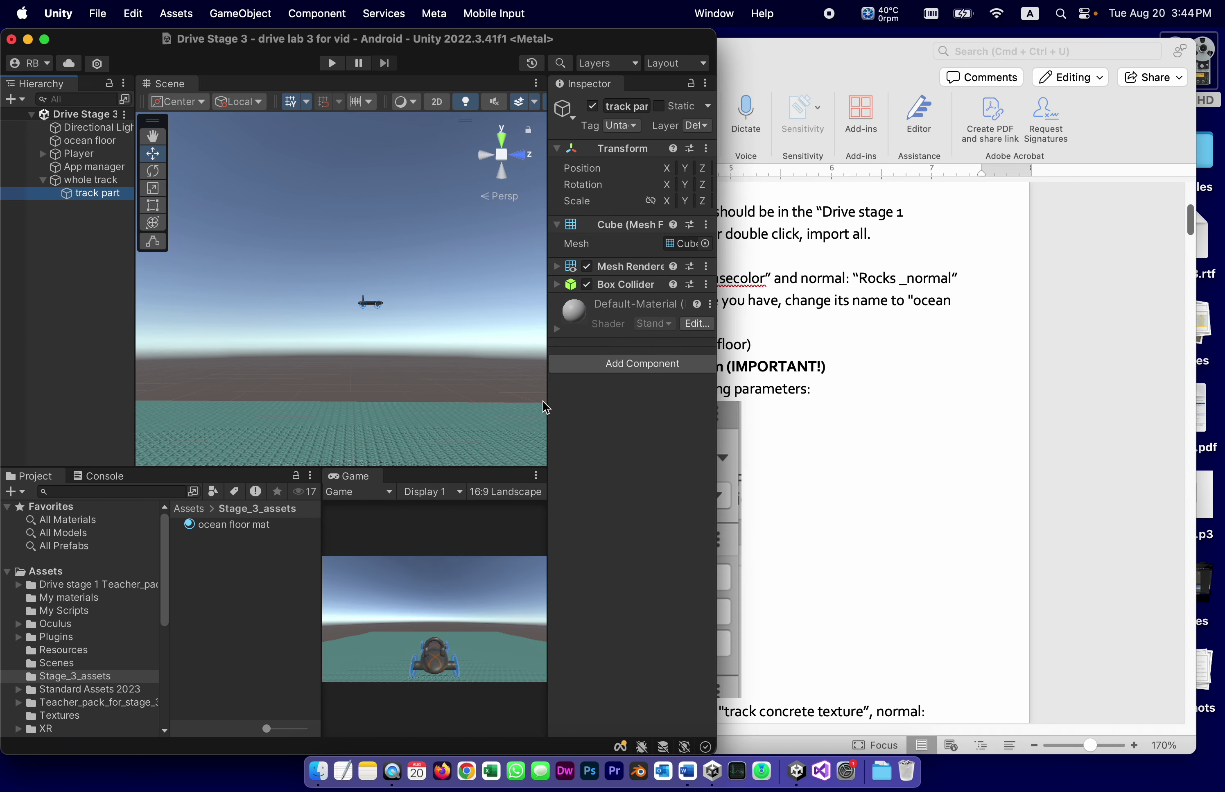
Step: Arrange Unity on the left and the guide on the right half of the screen
{"action": "left_click_drag", "start_coordinate": [548, 405], "coordinate": [242, 384]}
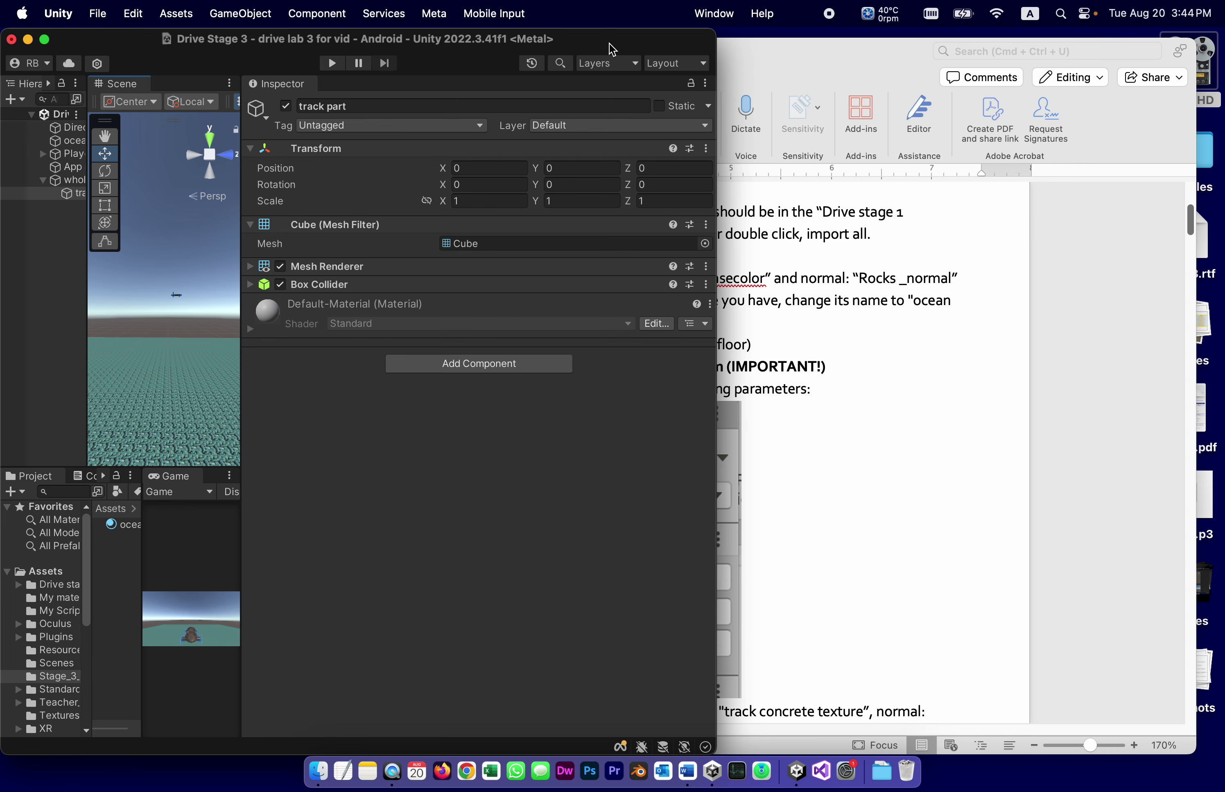
{"action": "left_click", "coordinate": [807, 484]}
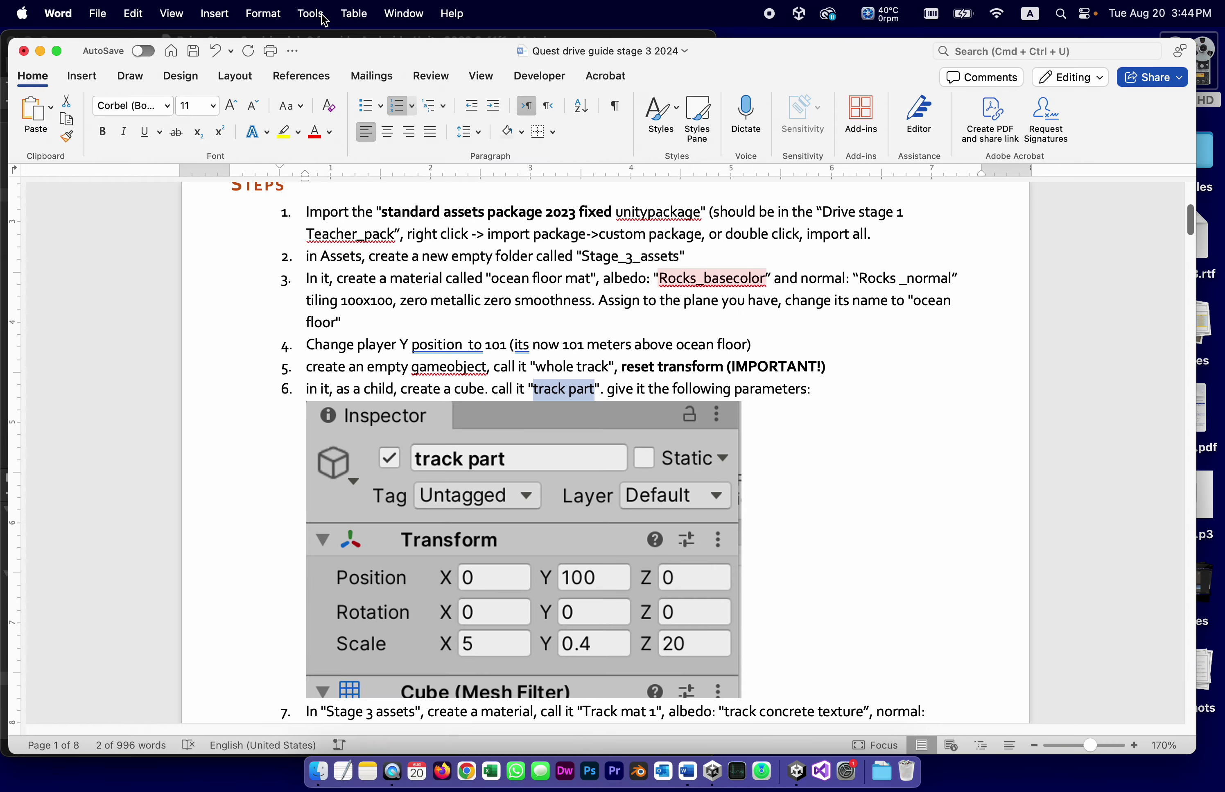
{"action": "left_click_drag", "start_coordinate": [398, 54], "coordinate": [838, 56]}
{"action": "left_click", "coordinate": [342, 45]}
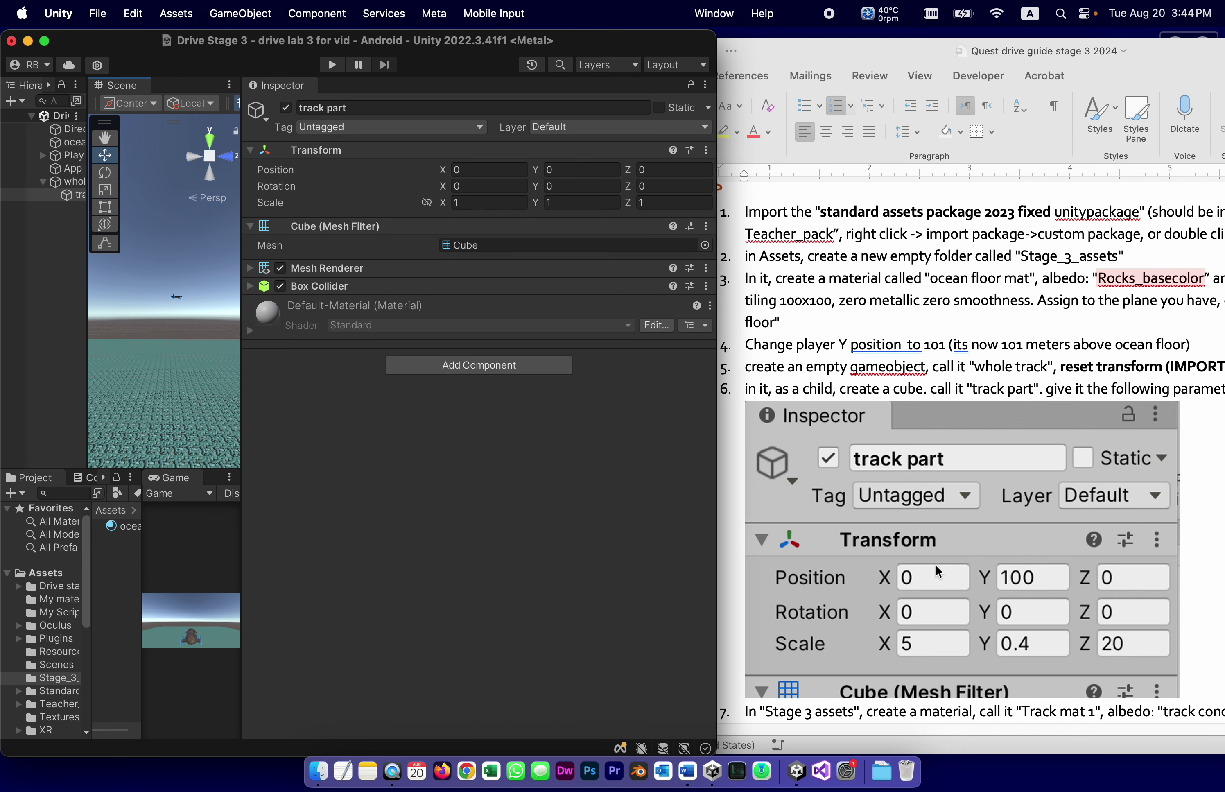
Step: Set track part's Position Y to 100 and Scale to 5, 0.4, 20
{"action": "left_click", "coordinate": [453, 170]}
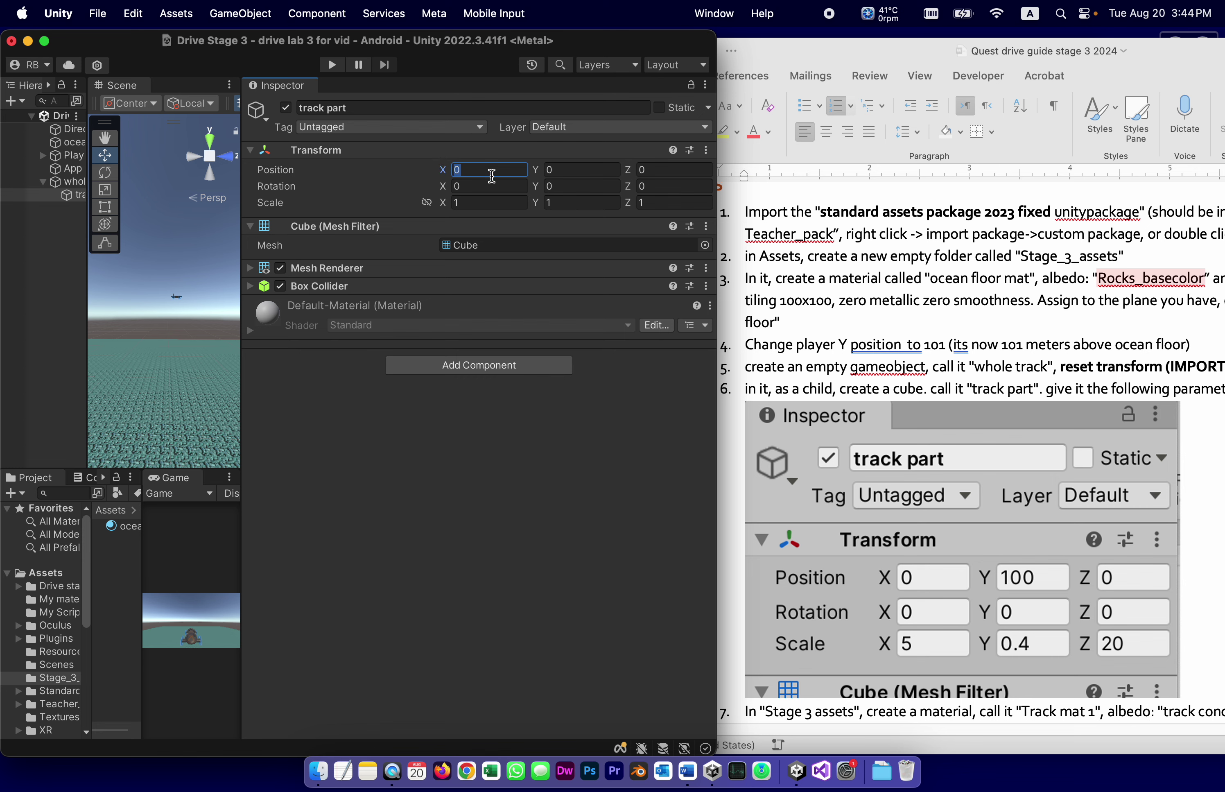
{"action": "key", "text": "Tab"}
{"action": "type", "text": "100"}
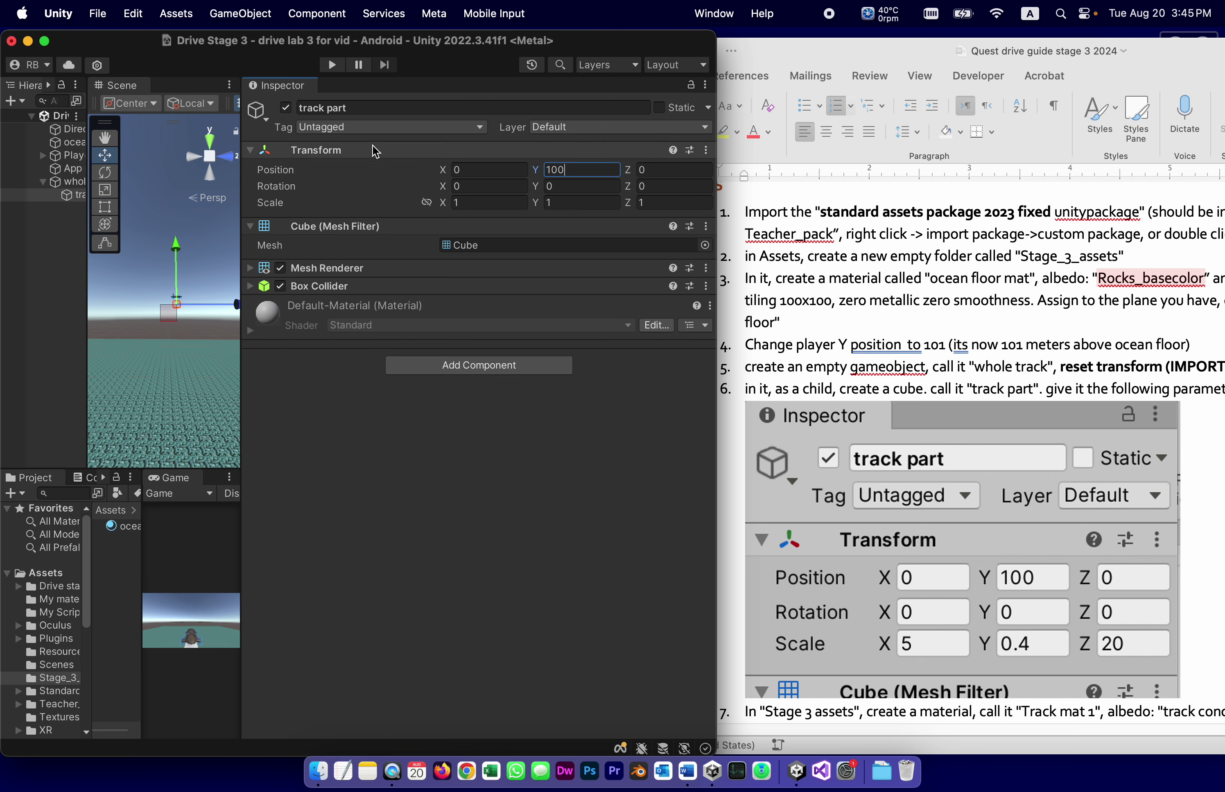
{"action": "left_click", "coordinate": [459, 202]}
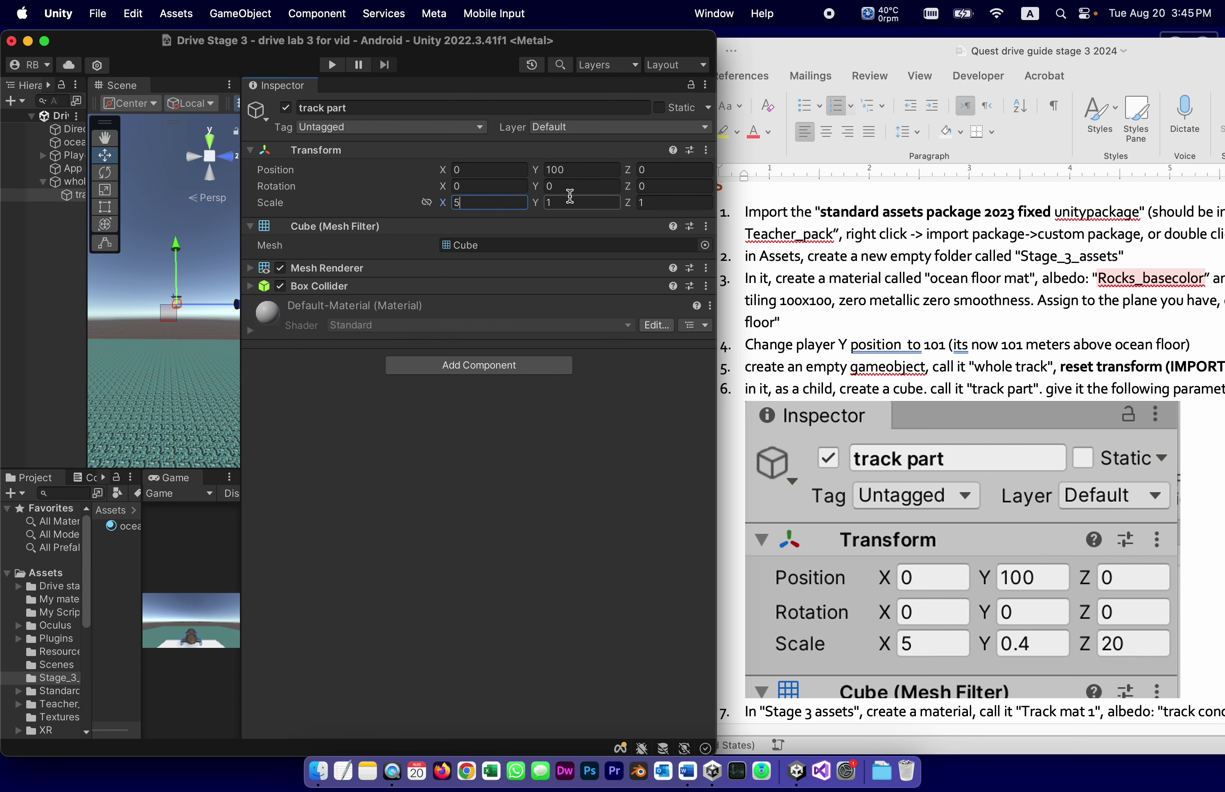
{"action": "type", "text": "5"}
{"action": "left_click", "coordinate": [547, 206]}
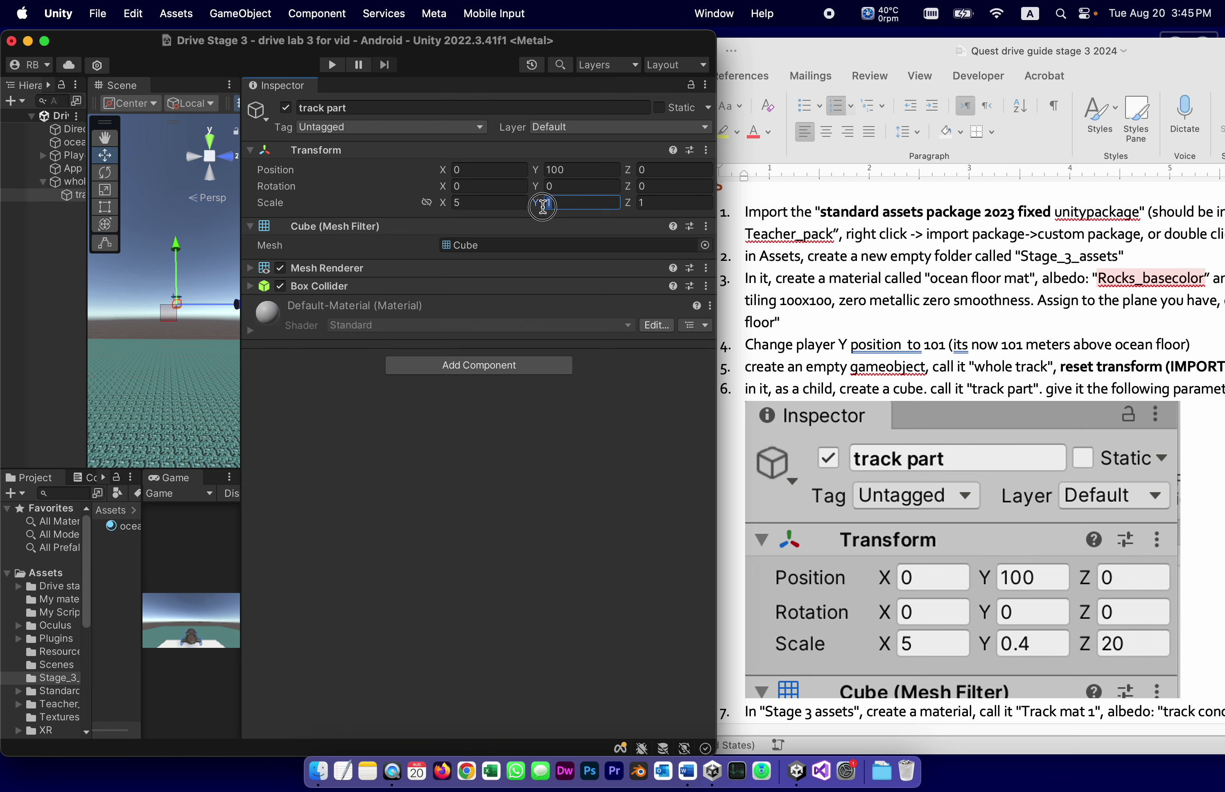
{"action": "type", "text": "0"}
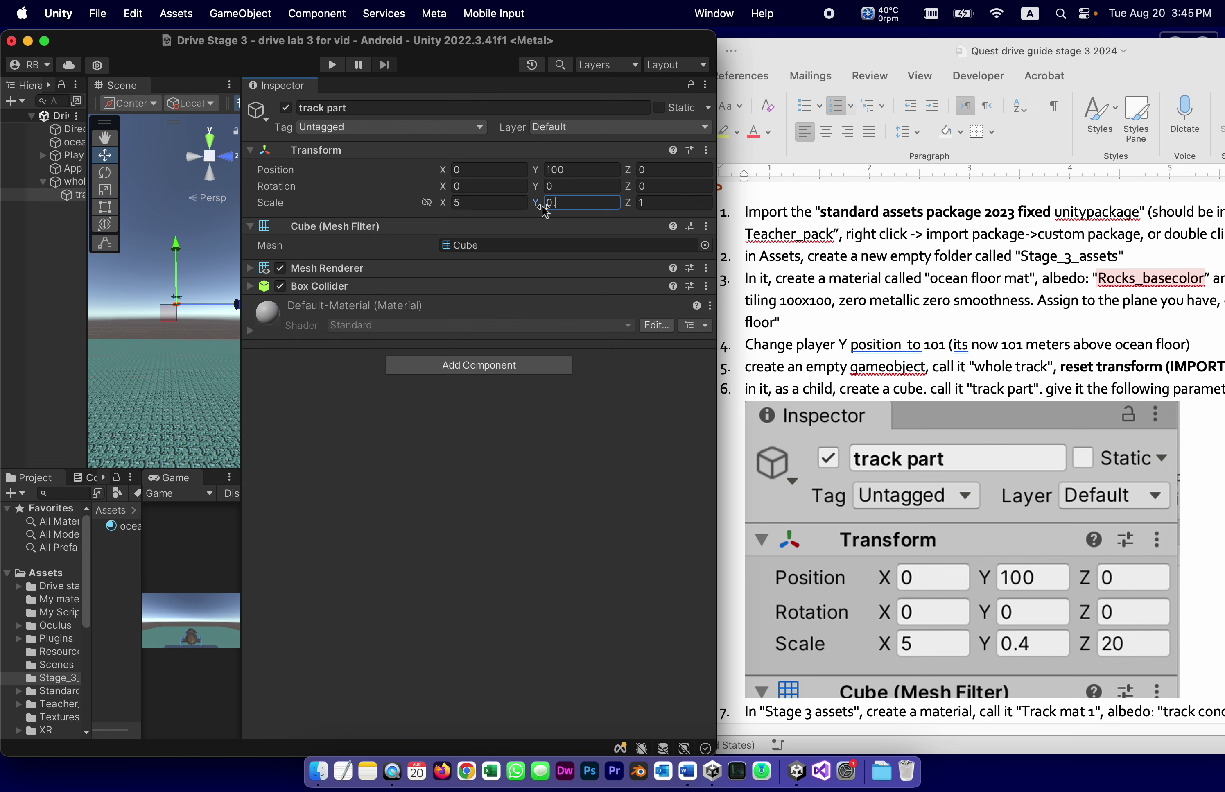
{"action": "type", "text": ".4"}
{"action": "key", "text": "Tab"}
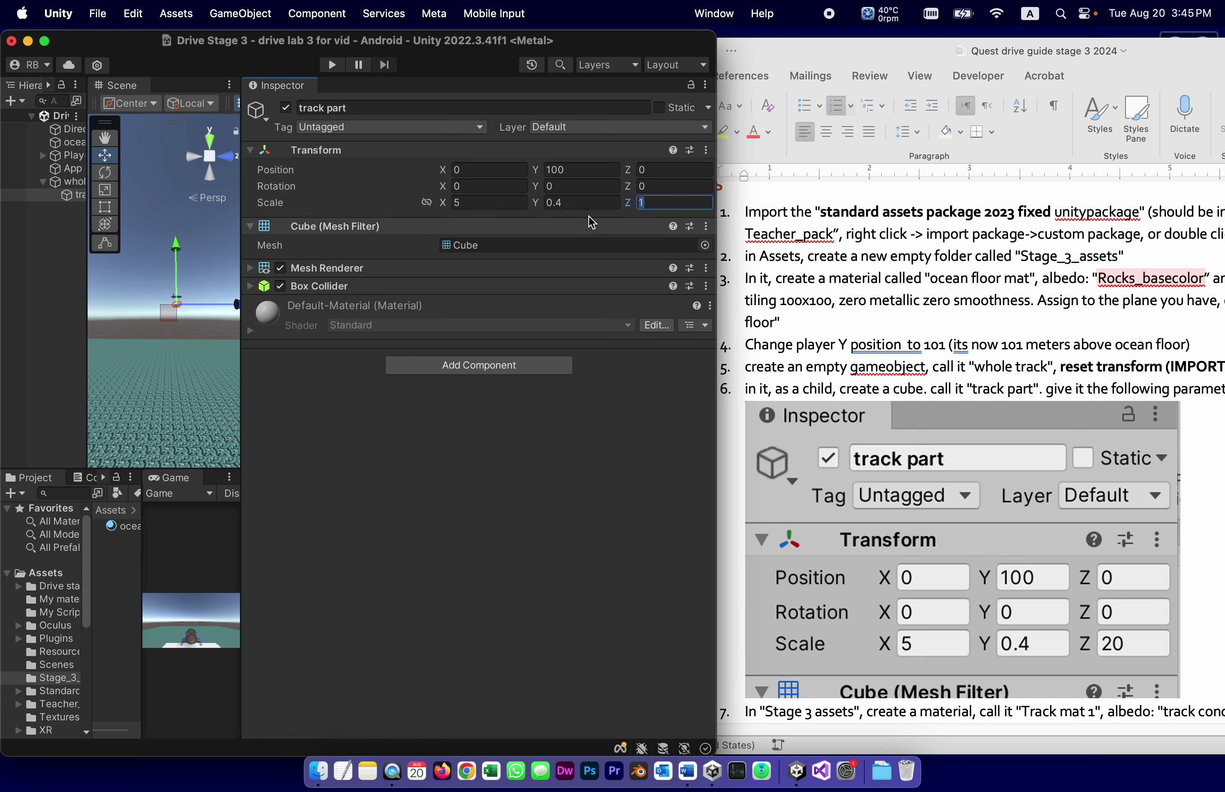
{"action": "type", "text": "20"}
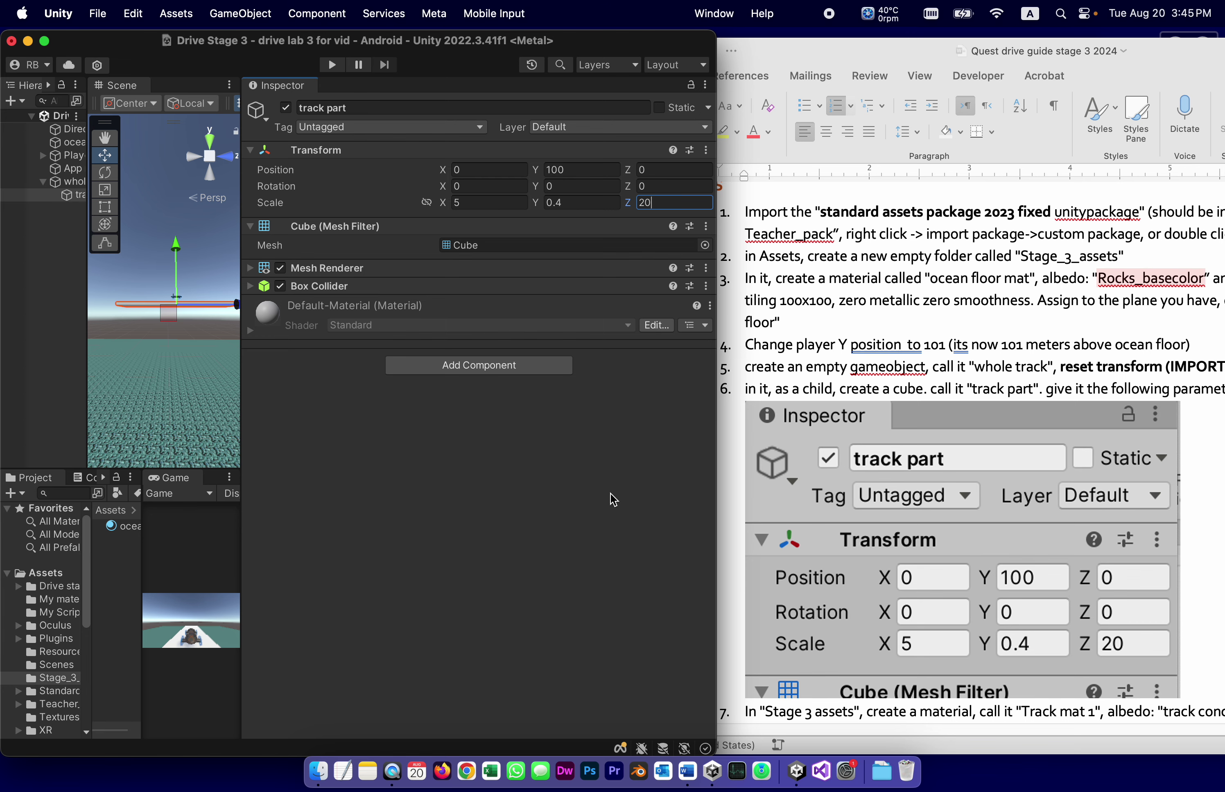
Step: Restore the Unity window to full screen with a wider Scene view
{"action": "left_click", "coordinate": [60, 333]}
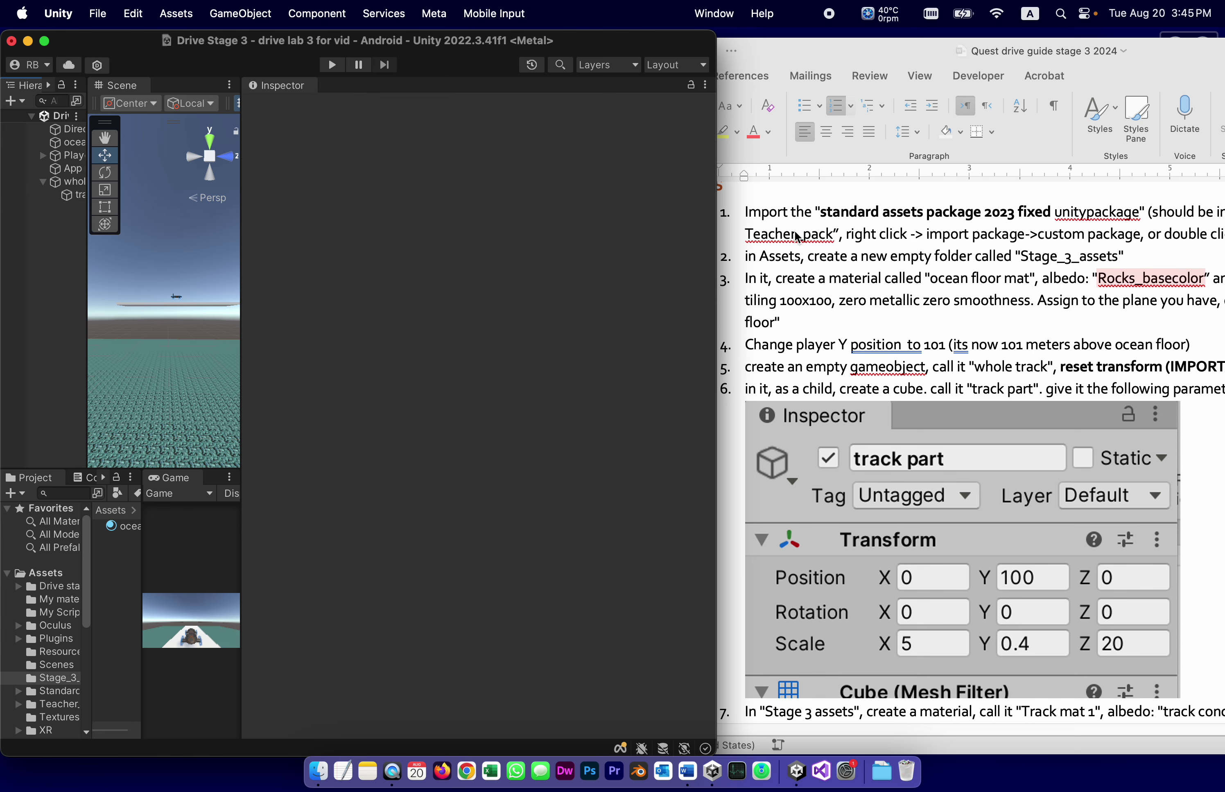
{"action": "left_click_drag", "start_coordinate": [719, 244], "coordinate": [1220, 195]}
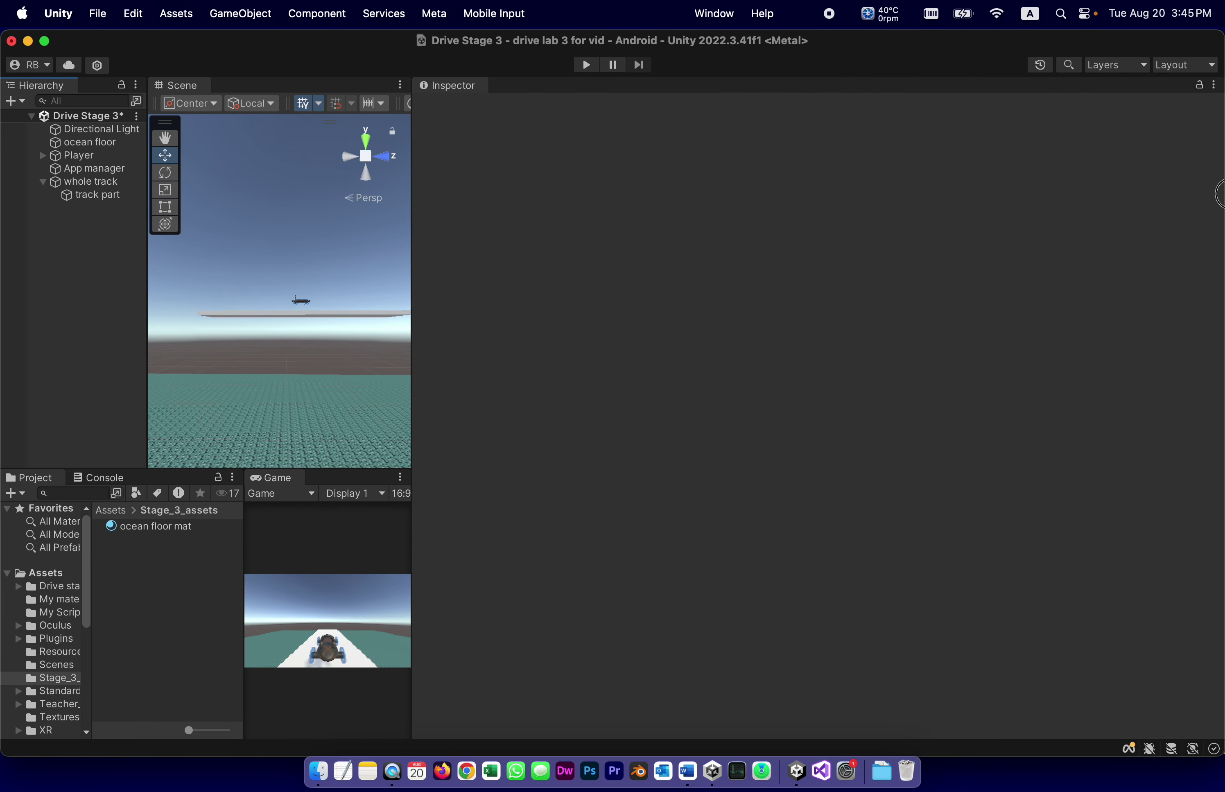
{"action": "left_click_drag", "start_coordinate": [422, 207], "coordinate": [1038, 186]}
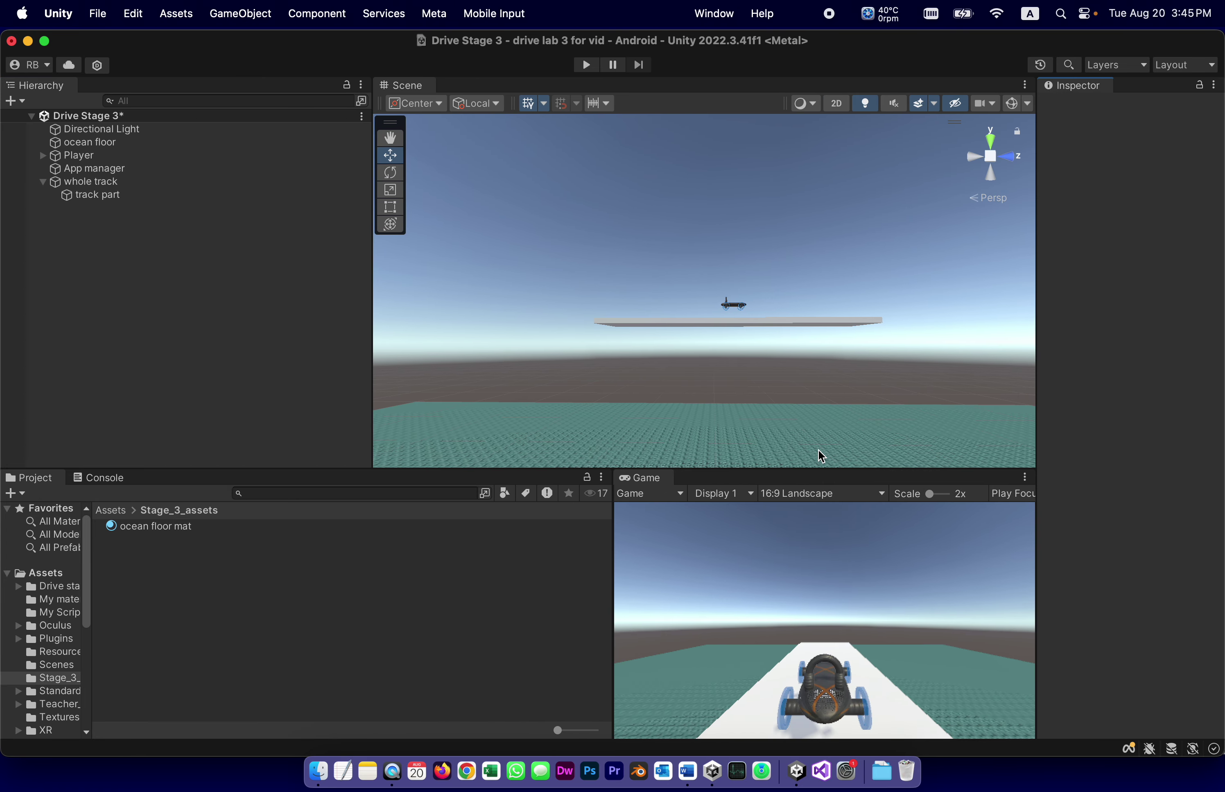
Step: Highlight the material name 'Track mat 1' in step 7 of the guide
{"action": "left_click", "coordinate": [694, 779]}
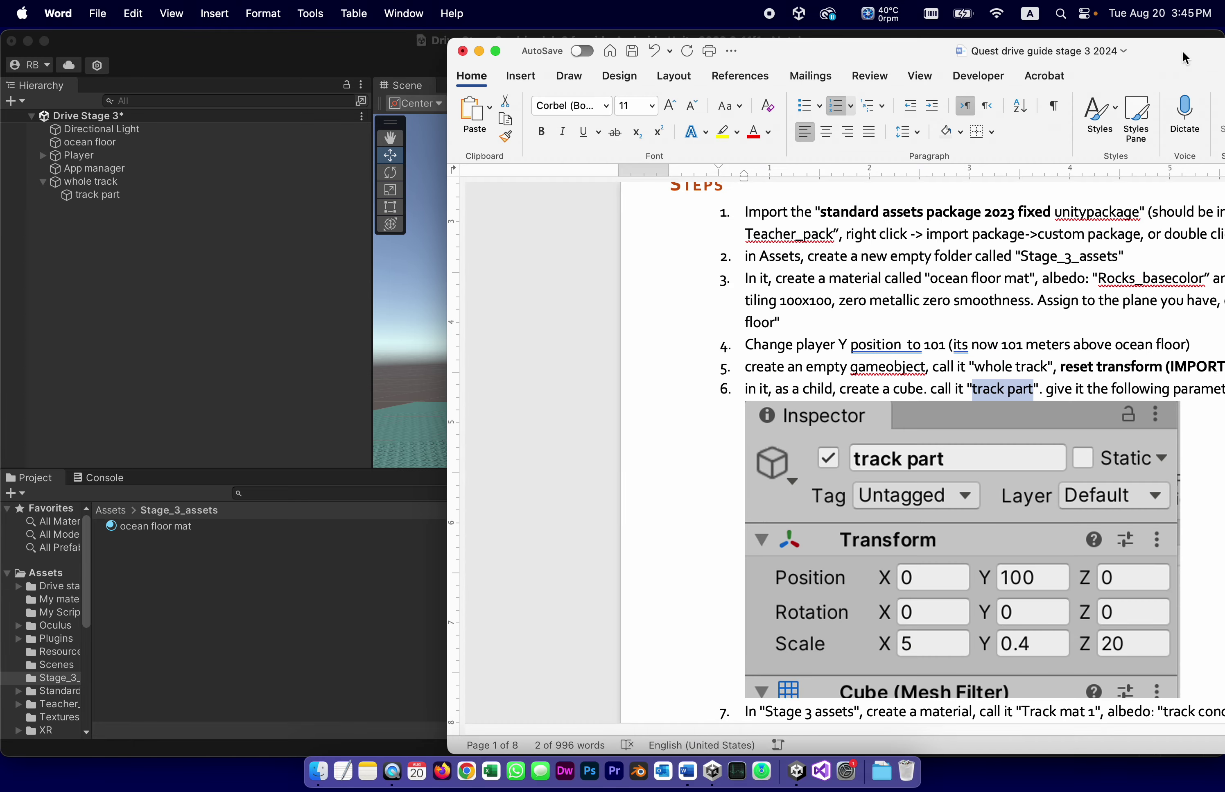
{"action": "left_click_drag", "start_coordinate": [1082, 54], "coordinate": [681, 57]}
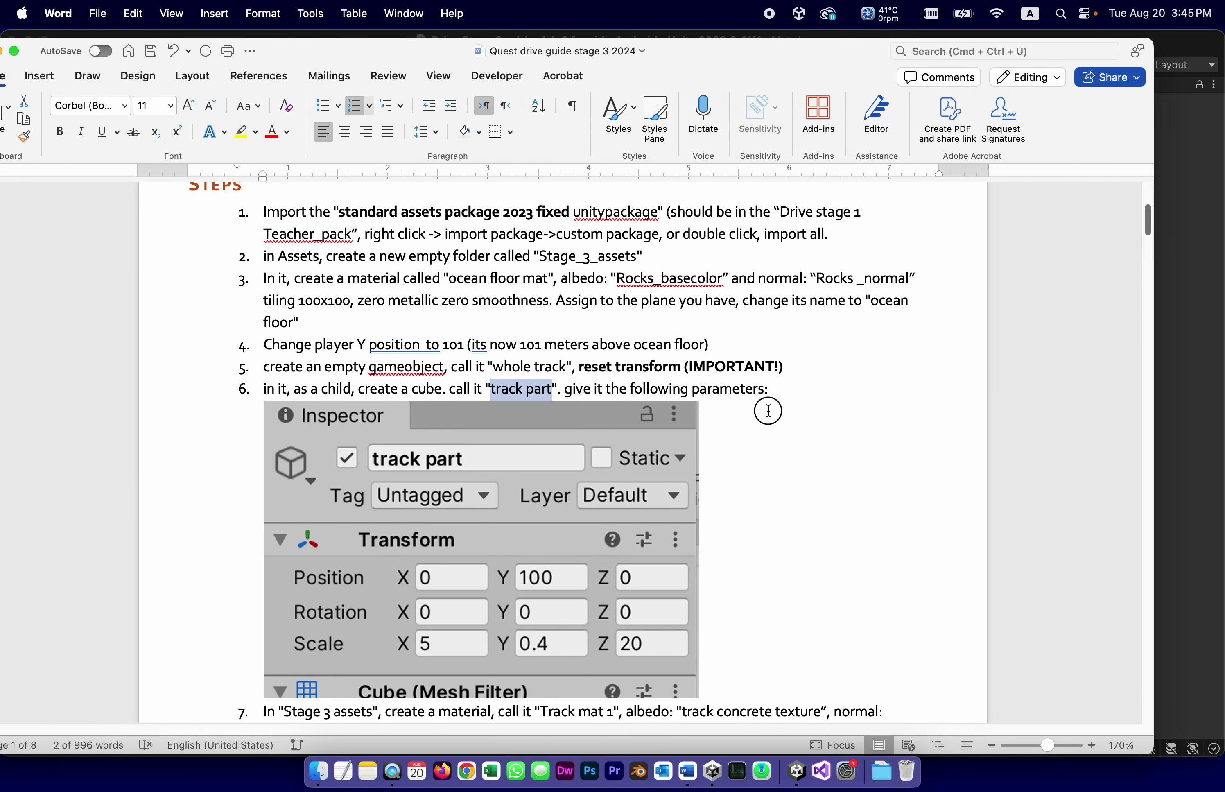
{"action": "left_click", "coordinate": [747, 468]}
{"action": "scroll", "coordinate": [751, 471], "scroll_direction": "down", "scroll_amount": 4}
{"action": "scroll", "coordinate": [755, 473], "scroll_direction": "down", "scroll_amount": 2}
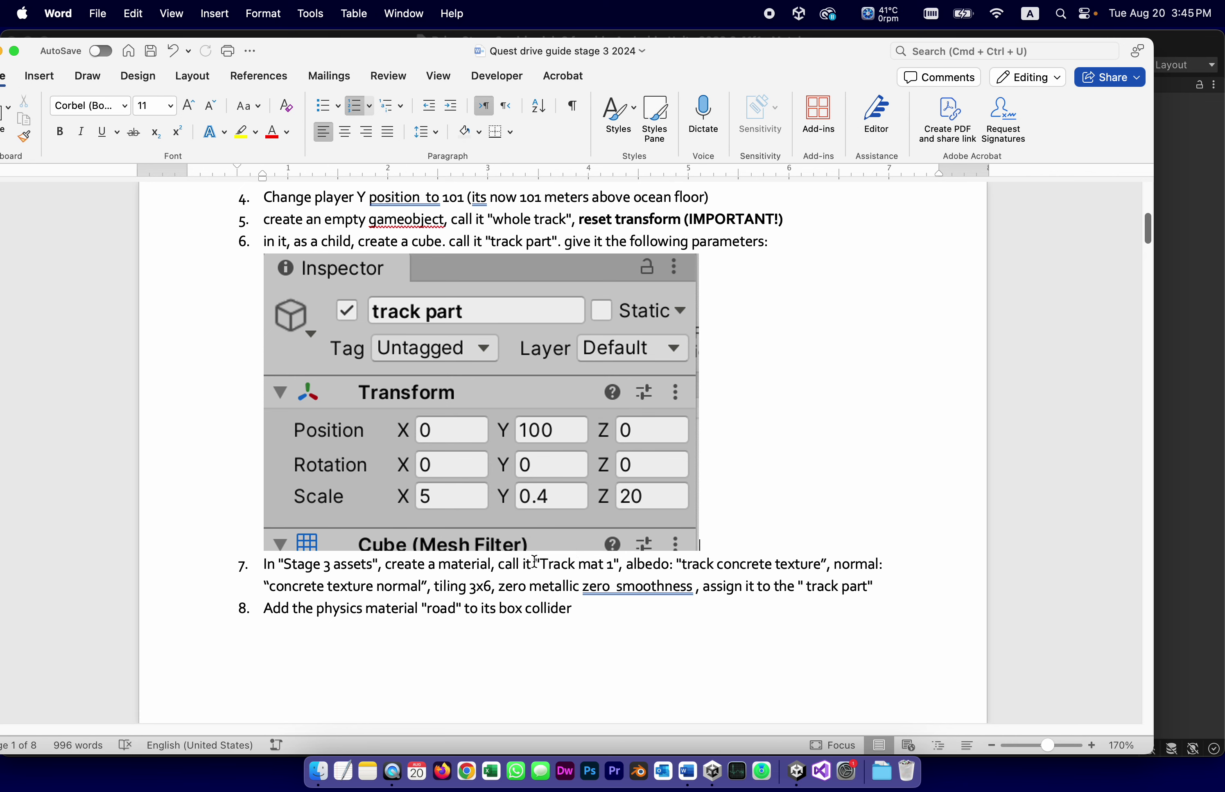
{"action": "left_click_drag", "start_coordinate": [540, 564], "coordinate": [612, 558]}
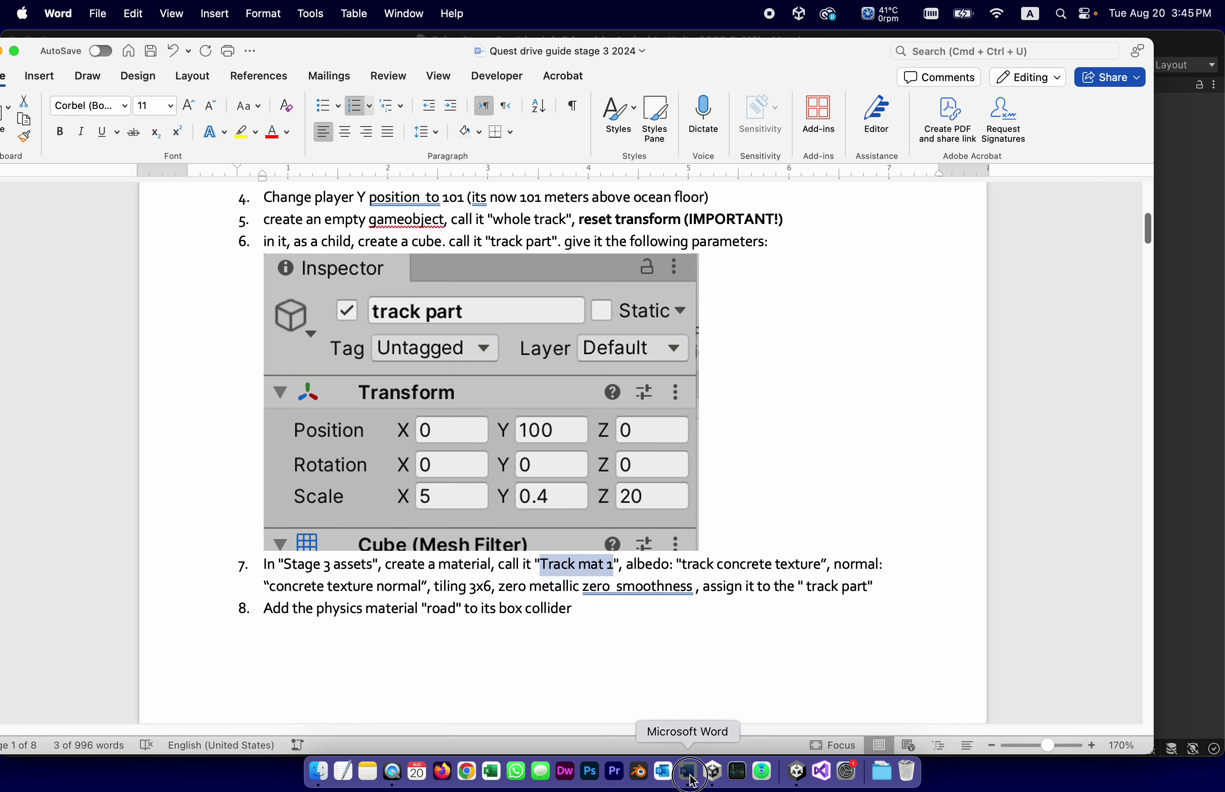
Step: Create a new material in the Stage_3_assets folder and start naming it 'track mat'
{"action": "left_click", "coordinate": [797, 771]}
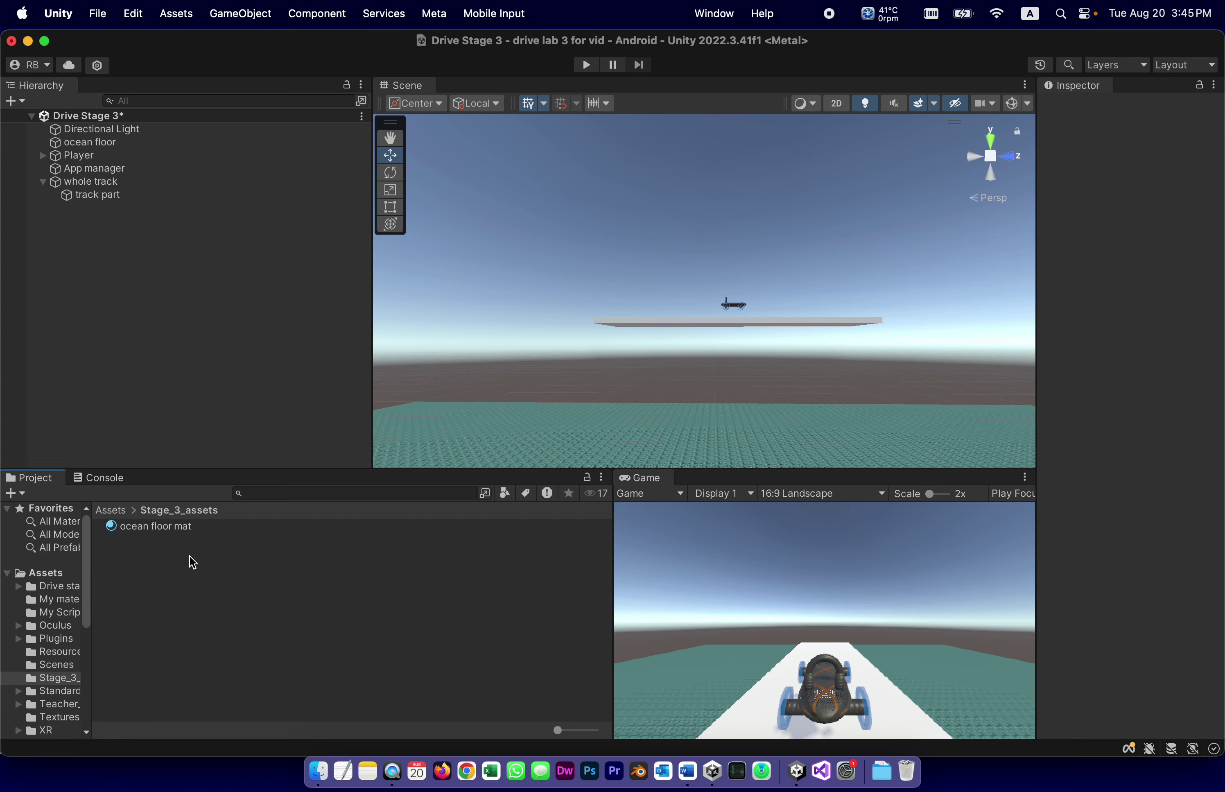
{"action": "right_click", "coordinate": [190, 571]}
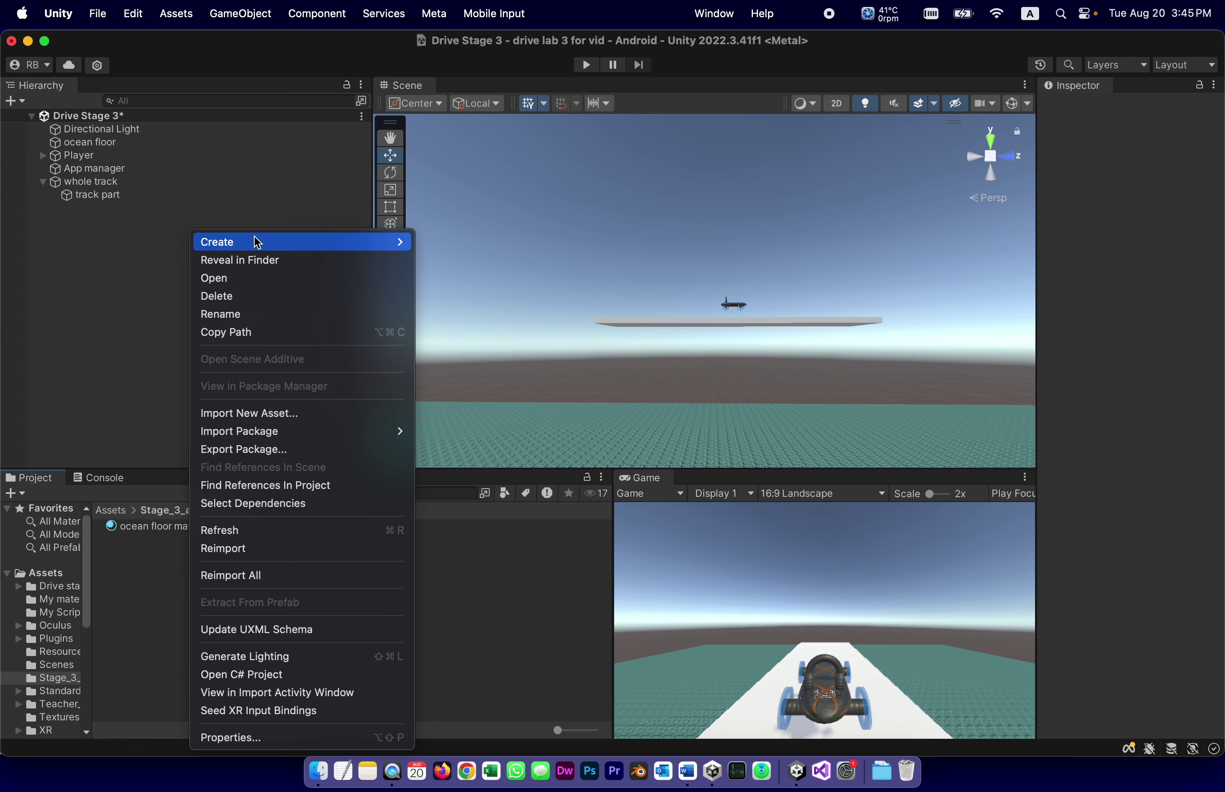
{"action": "mouse_move", "coordinate": [251, 240]}
{"action": "left_click", "coordinate": [542, 402]}
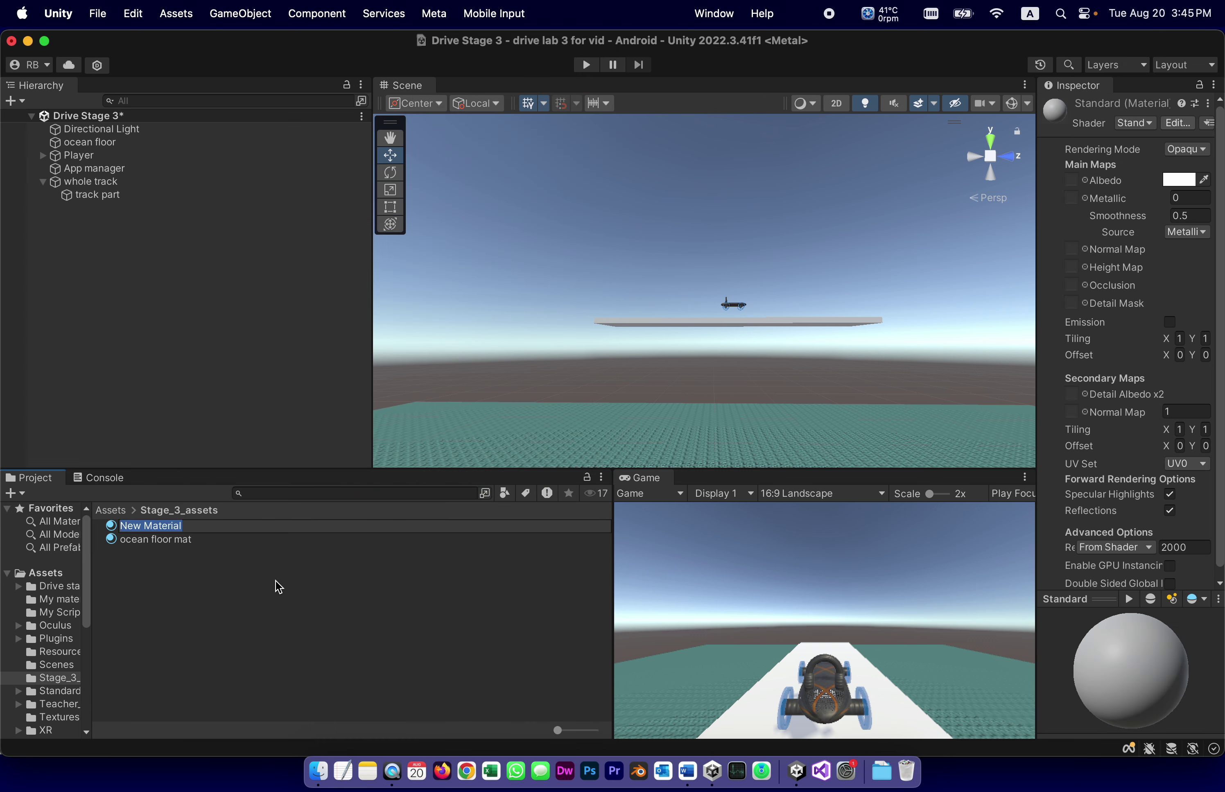
{"action": "type", "text": "tra"}
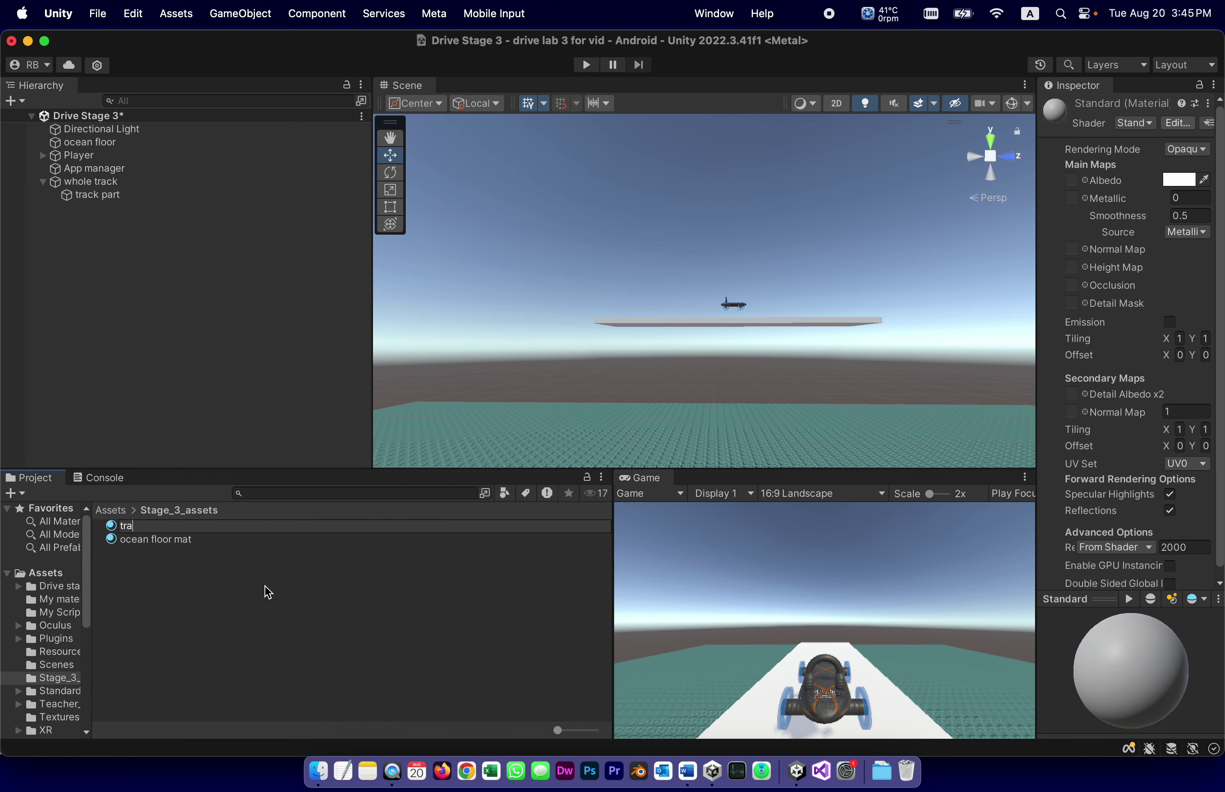
{"action": "type", "text": "cj mat 1"}
{"action": "left_click", "coordinate": [138, 530]}
Step: Correct the material name to 'track mat 1' and apply it to the track part
{"action": "type", "text": "k"}
{"action": "left_click", "coordinate": [156, 561]}
{"action": "left_click_drag", "start_coordinate": [112, 544], "coordinate": [65, 198]}
{"action": "left_click", "coordinate": [93, 194]}
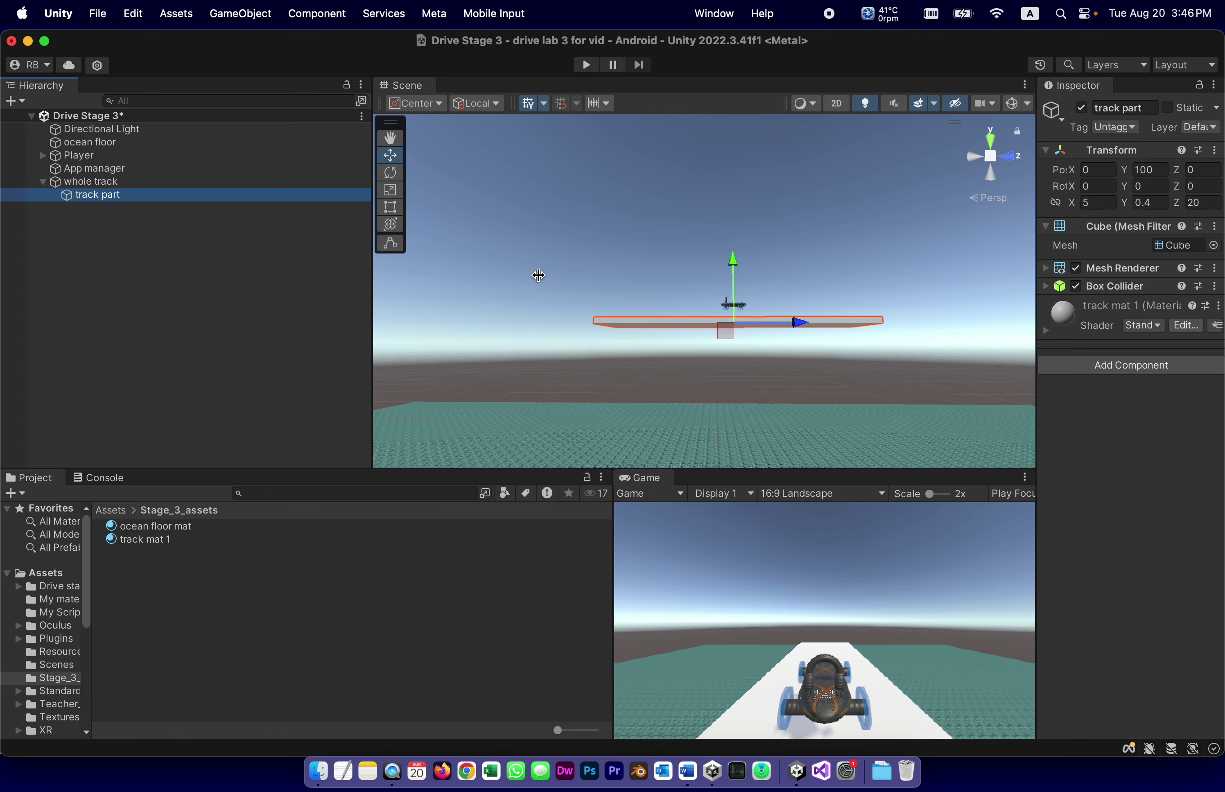
Step: Set track mat 1's albedo texture to Track concrete texture
{"action": "left_click_drag", "start_coordinate": [1033, 376], "coordinate": [753, 376]}
{"action": "left_click", "coordinate": [761, 331]}
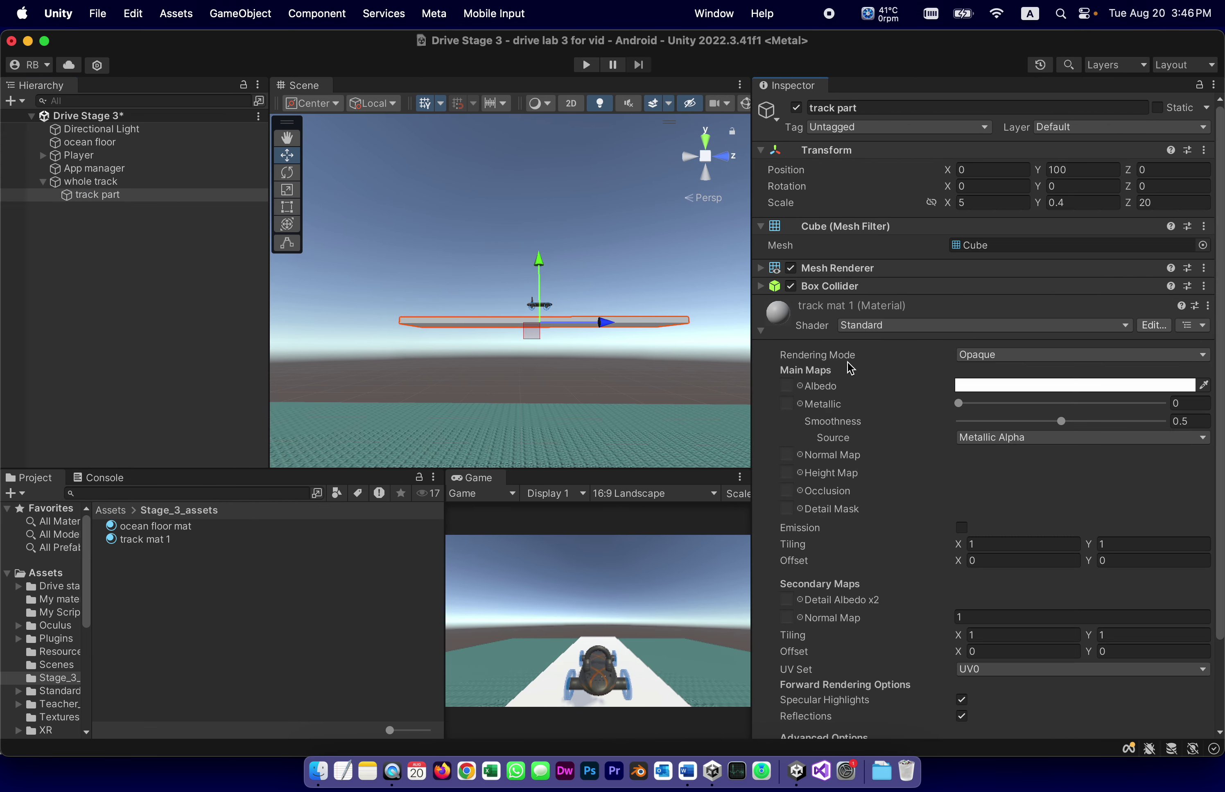
{"action": "left_click", "coordinate": [799, 386]}
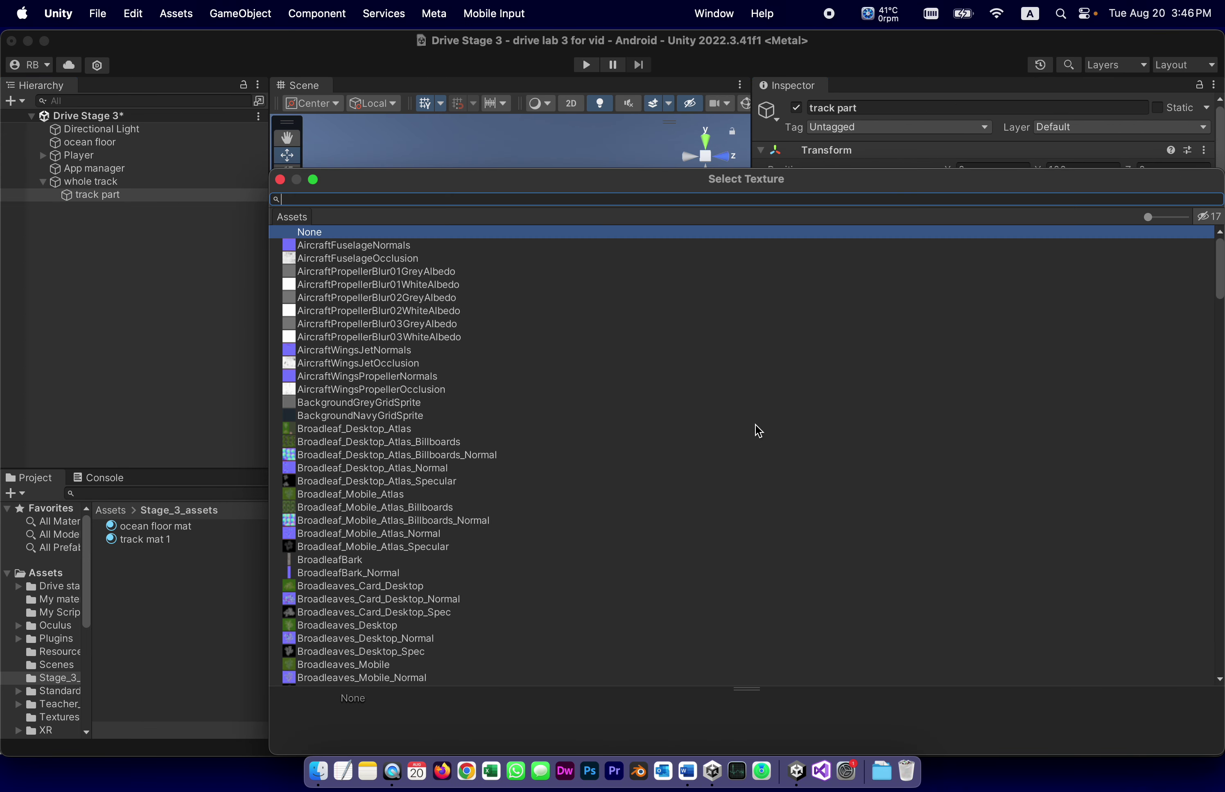
{"action": "scroll", "coordinate": [758, 453], "scroll_direction": "down", "scroll_amount": 20}
{"action": "scroll", "coordinate": [758, 482], "scroll_direction": "down", "scroll_amount": 10}
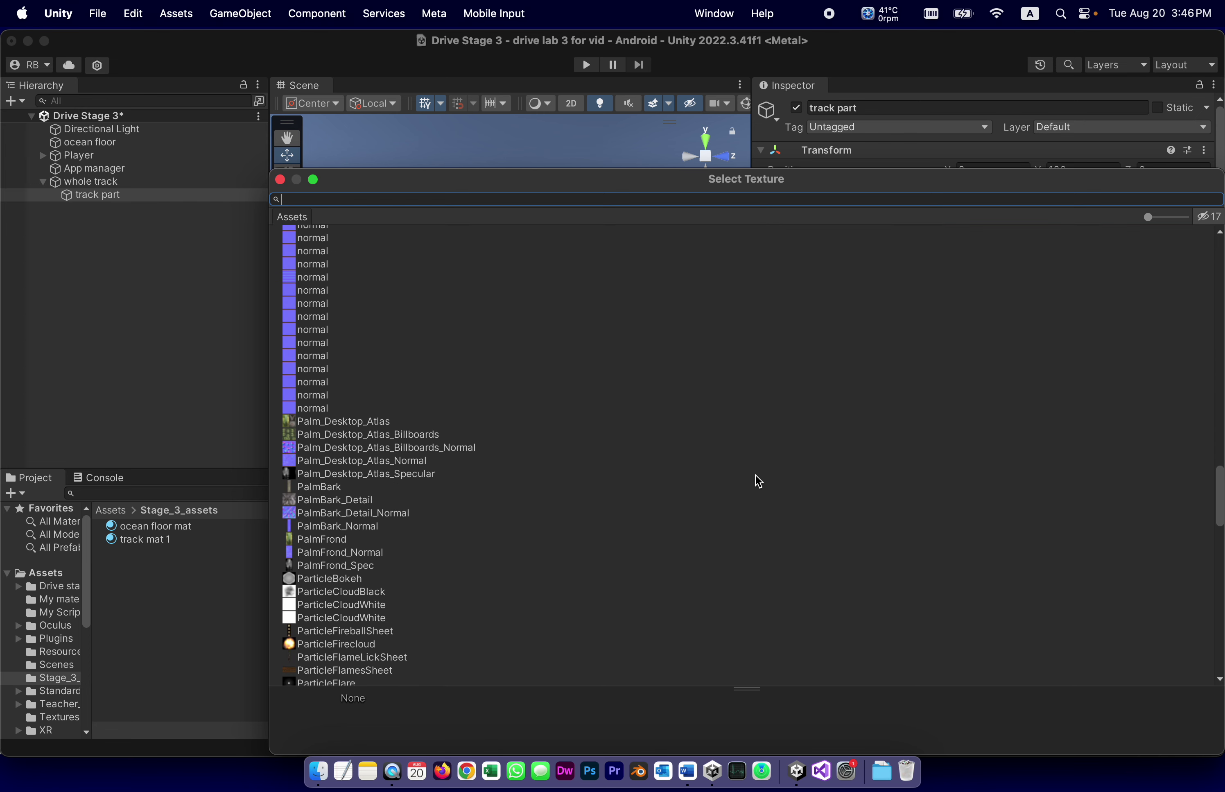
{"action": "scroll", "coordinate": [759, 483], "scroll_direction": "down", "scroll_amount": 10}
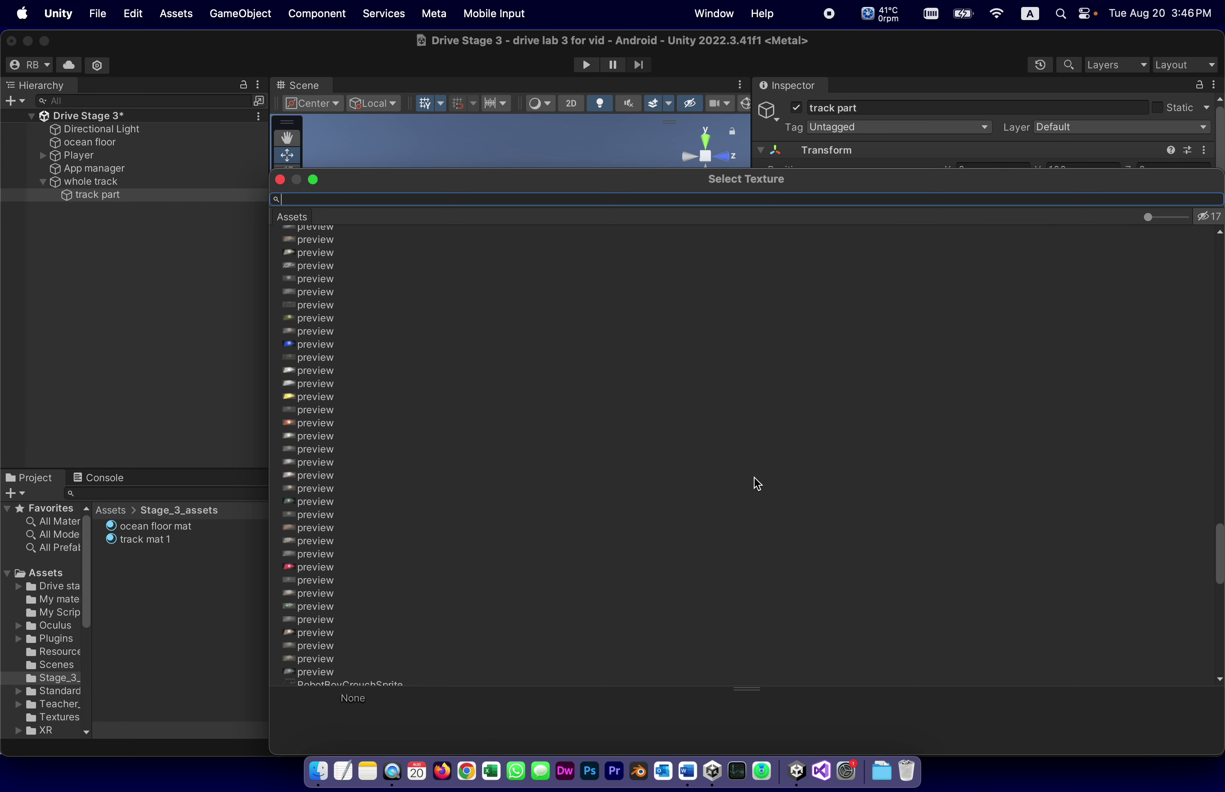
{"action": "scroll", "coordinate": [755, 484], "scroll_direction": "up", "scroll_amount": 10}
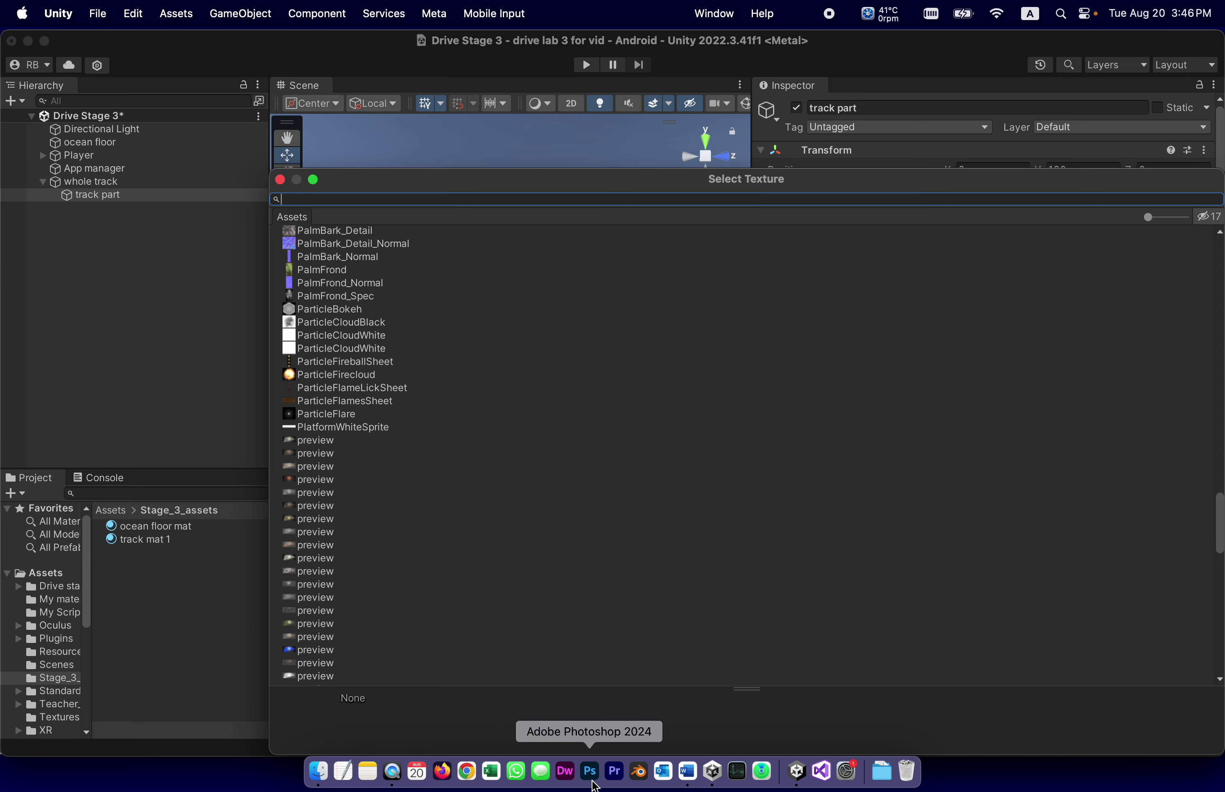
{"action": "left_click", "coordinate": [688, 771]}
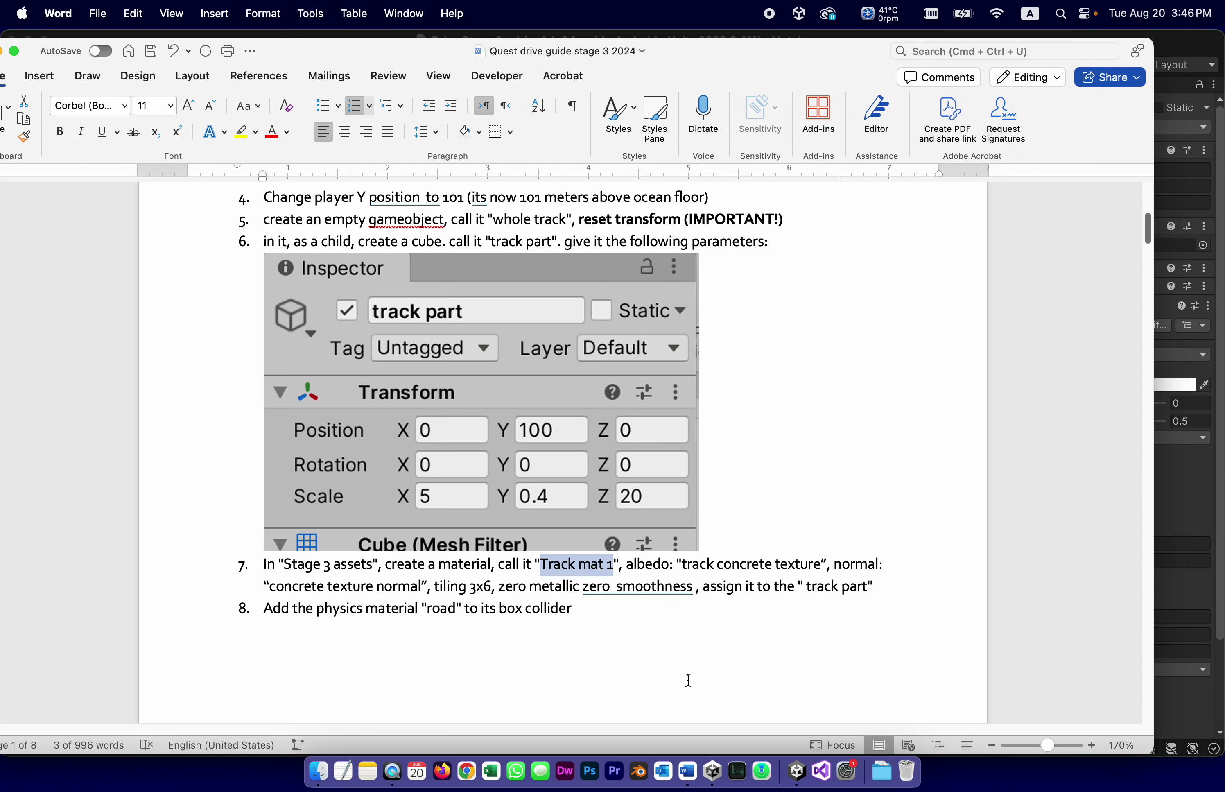
{"action": "left_click", "coordinate": [797, 771]}
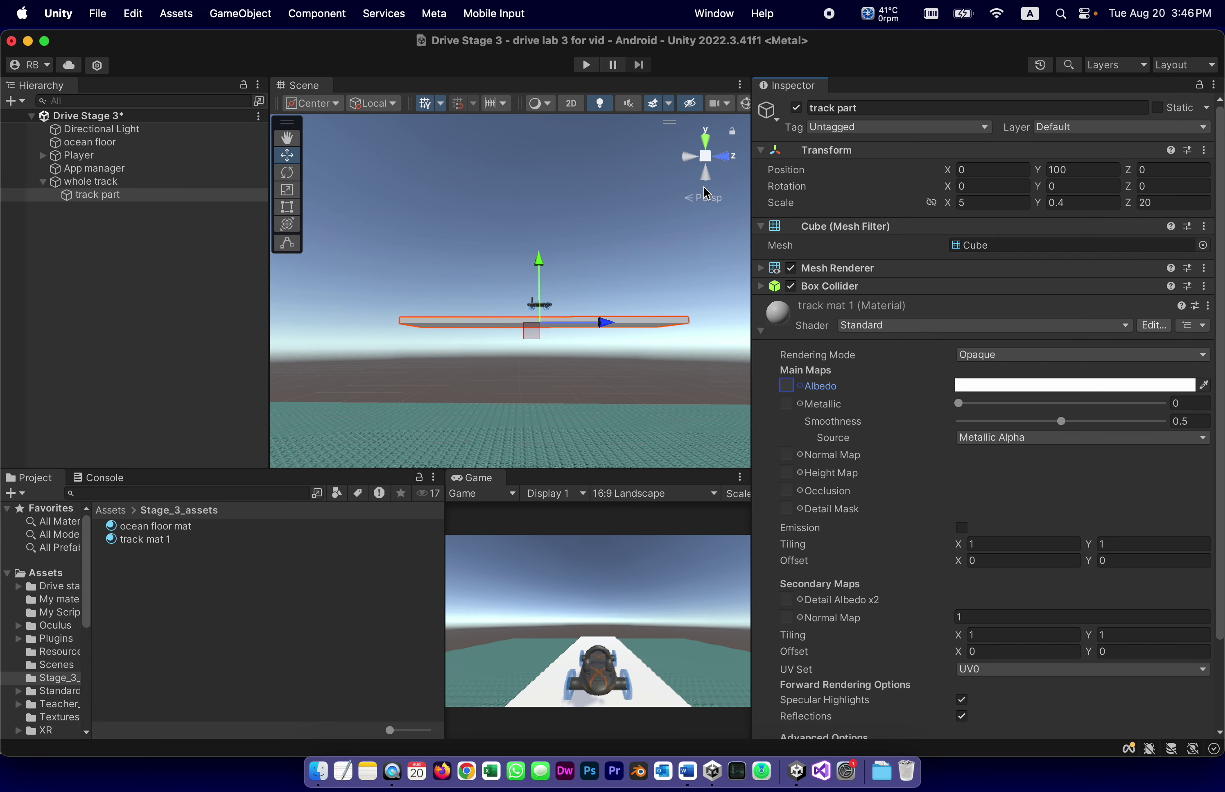
{"action": "left_click", "coordinate": [801, 386]}
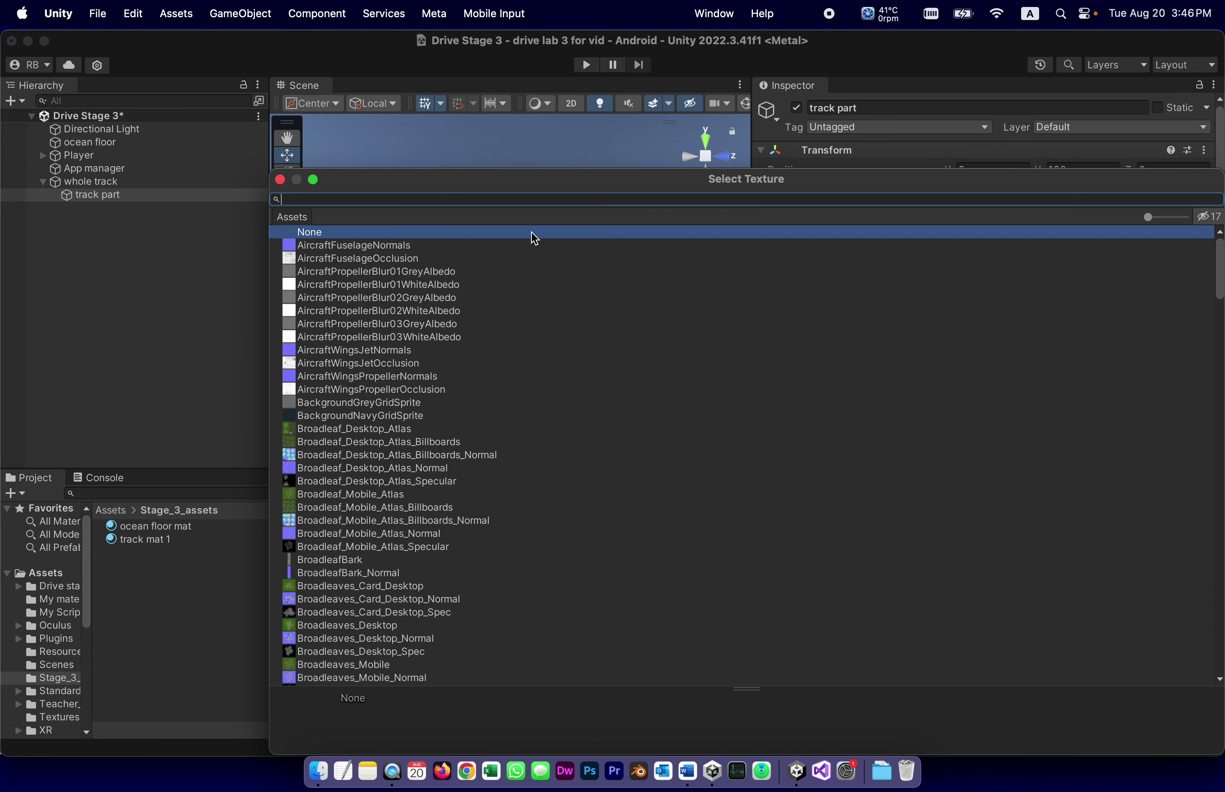
{"action": "type", "text": "track"}
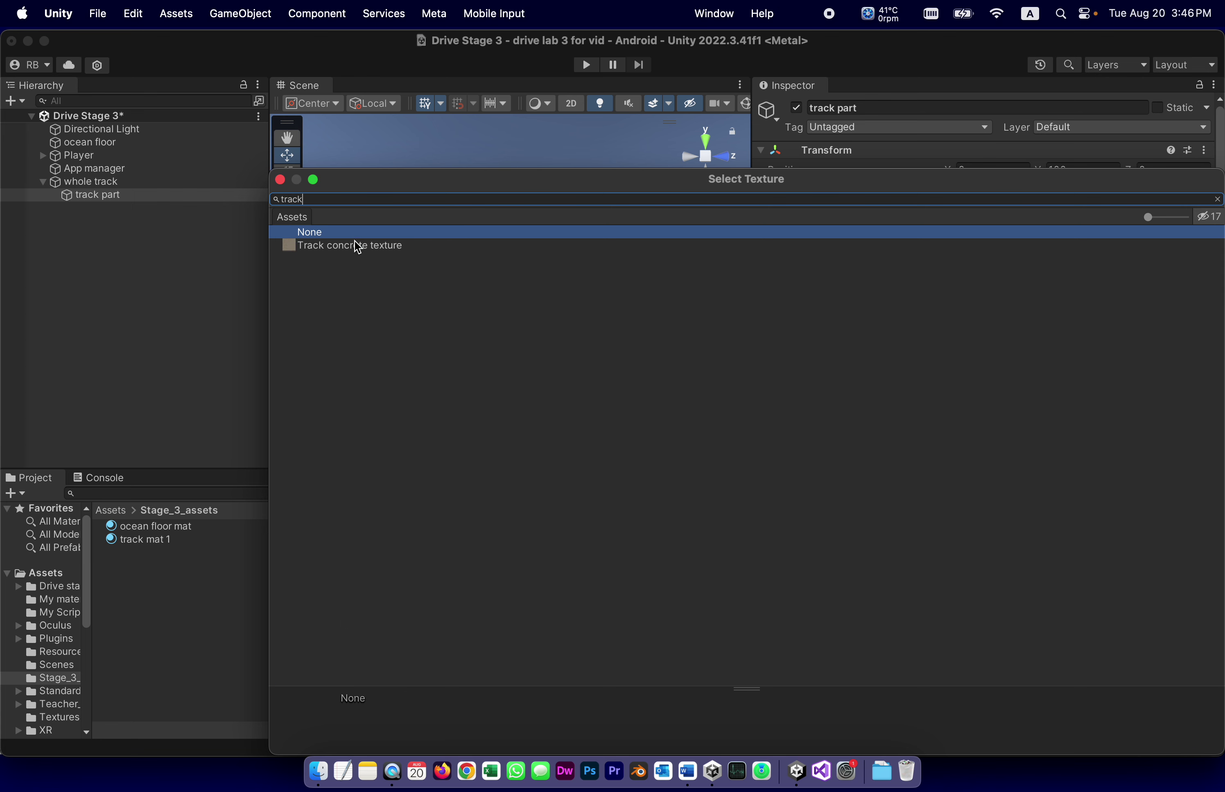
{"action": "double_click", "coordinate": [356, 246]}
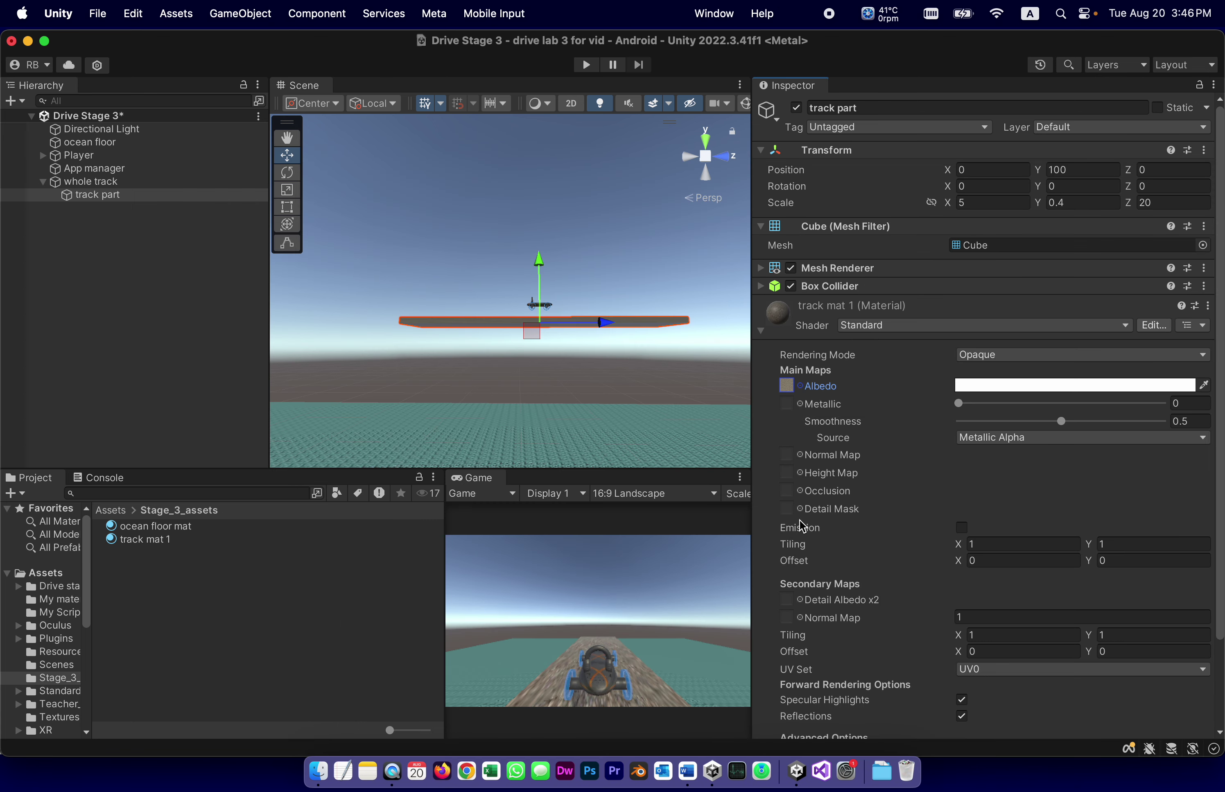
Step: Assign concrete texture normal as track mat 1's normal map
{"action": "left_click", "coordinate": [800, 454]}
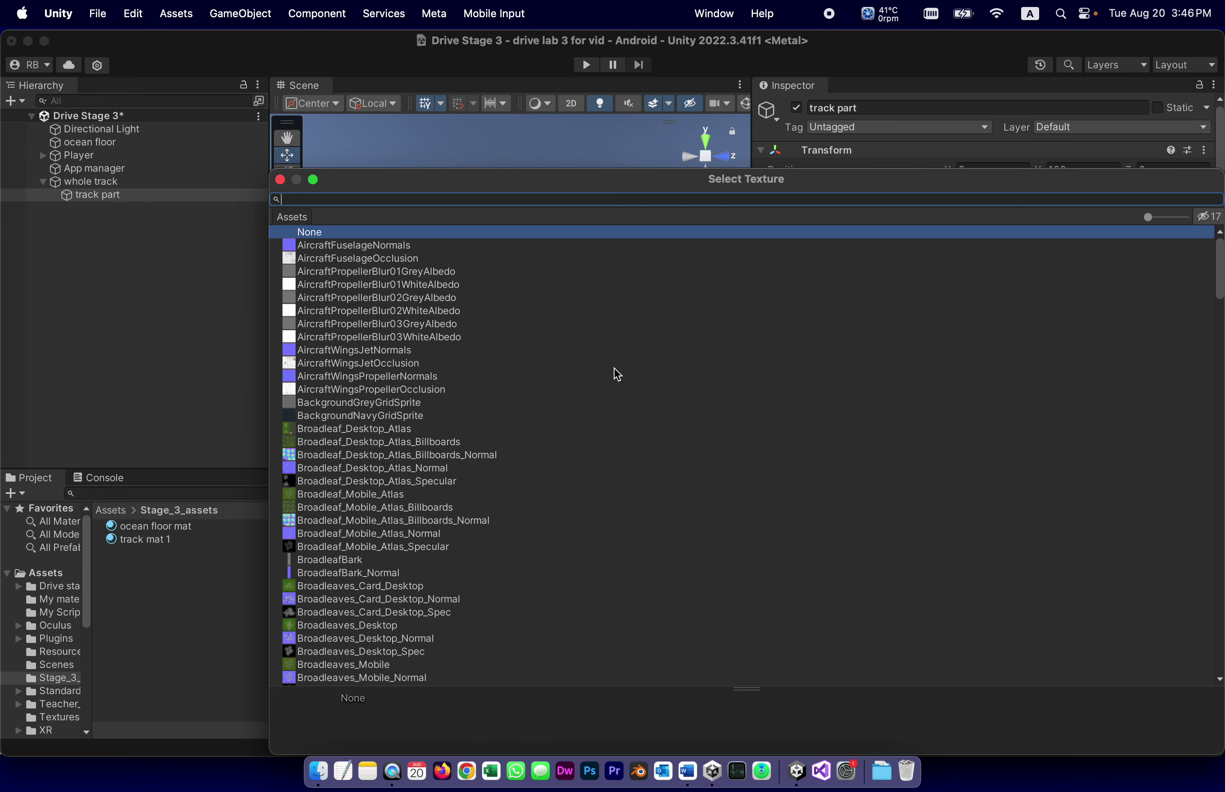
{"action": "type", "text": "concrete"}
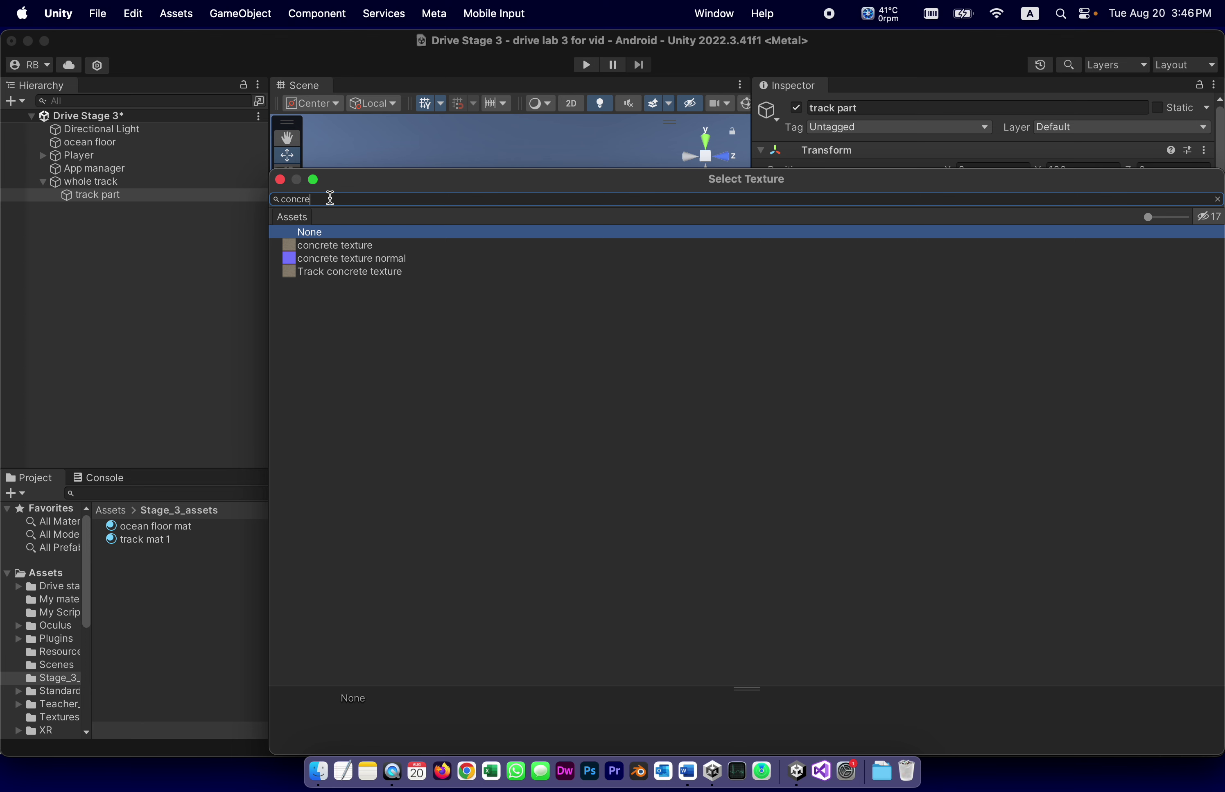
{"action": "double_click", "coordinate": [337, 258]}
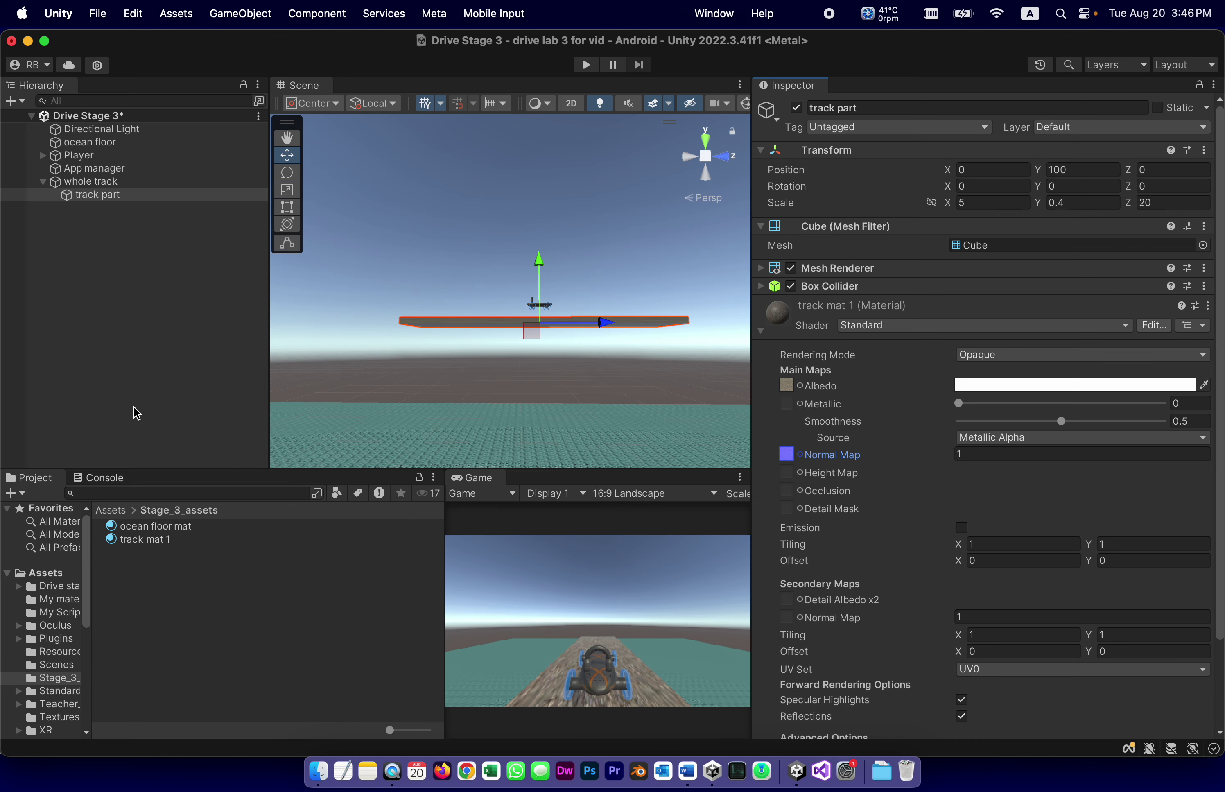
Step: Set track mat 1's tiling to X 3, Y 6 and lower smoothness to 0
{"action": "left_click", "coordinate": [963, 546]}
{"action": "left_click", "coordinate": [689, 771]}
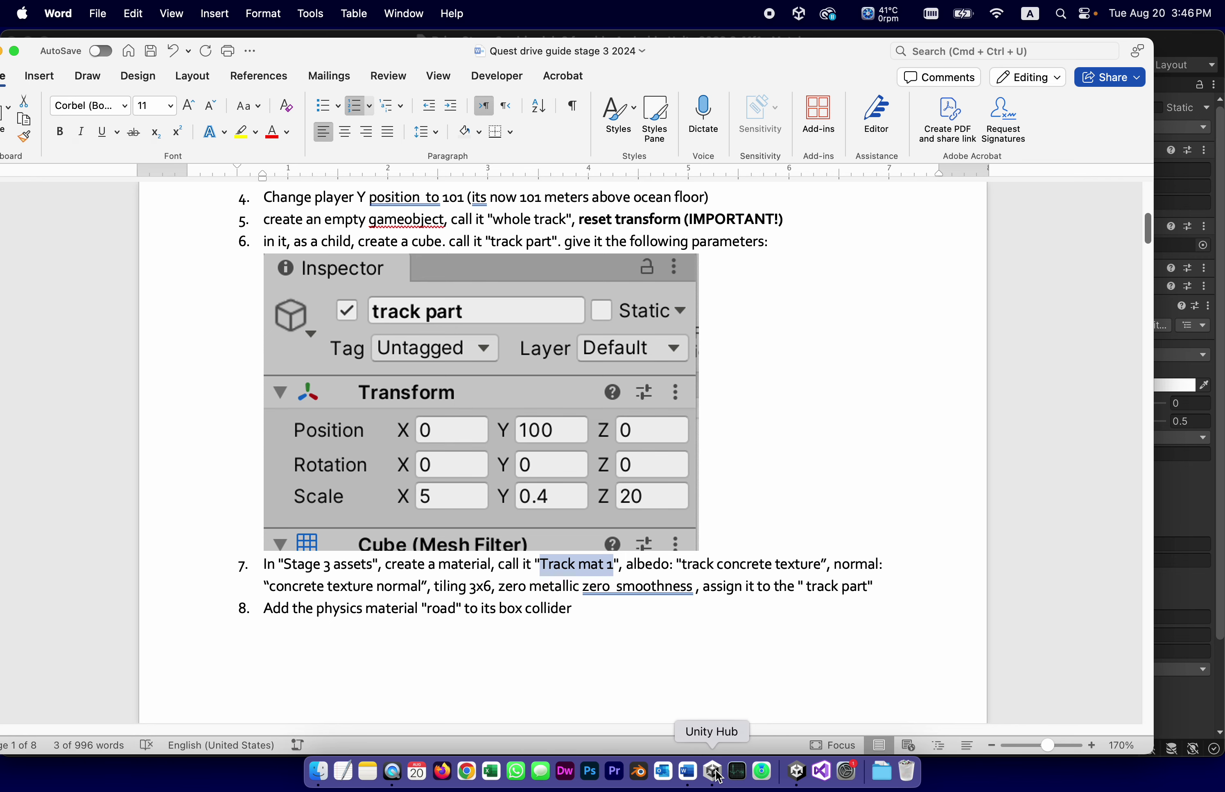
{"action": "left_click", "coordinate": [796, 771]}
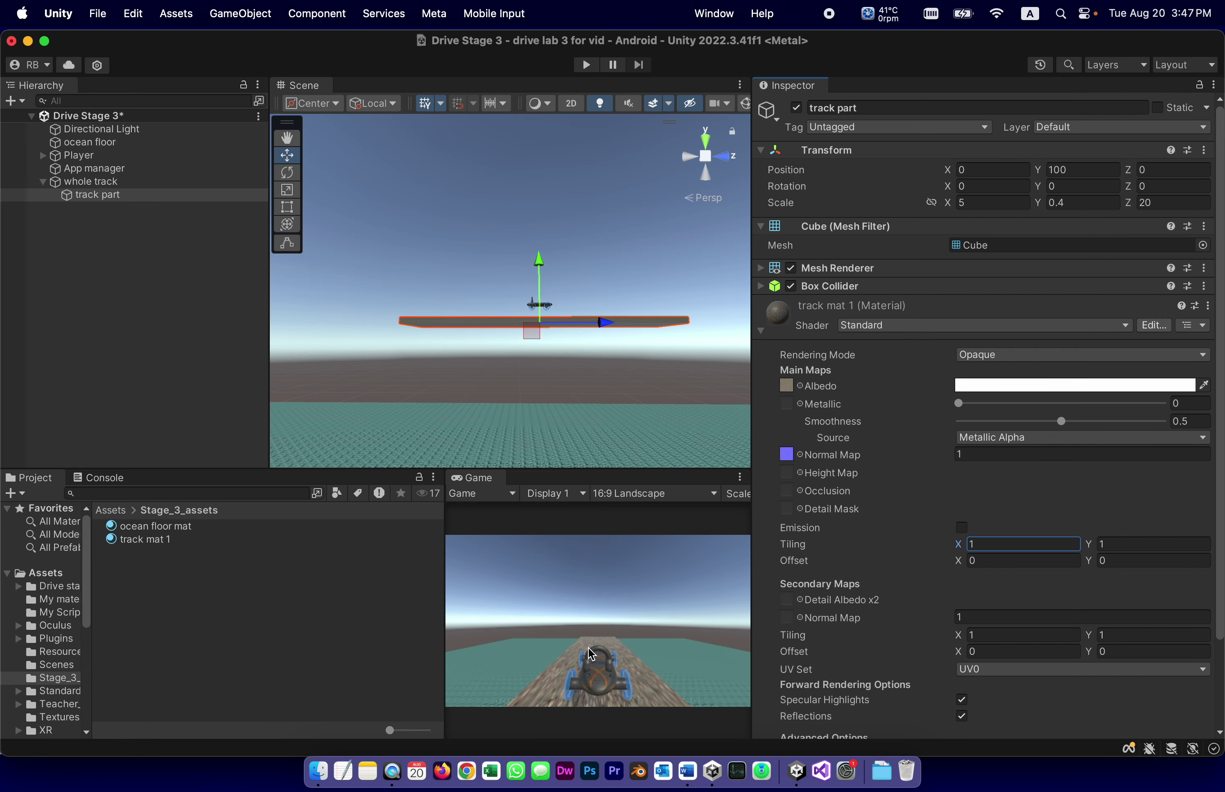
{"action": "left_click", "coordinate": [1010, 544]}
{"action": "key", "text": "super+a"}
{"action": "type", "text": "3"}
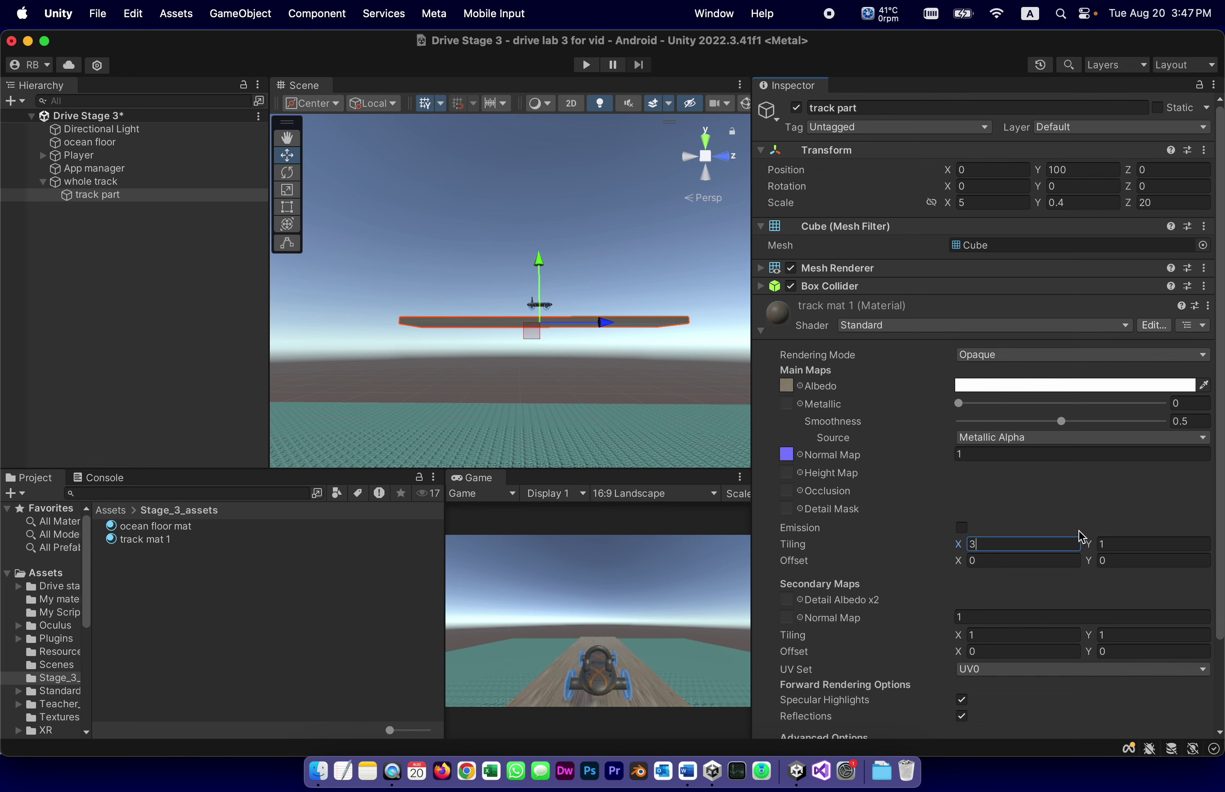
{"action": "left_click", "coordinate": [1107, 544]}
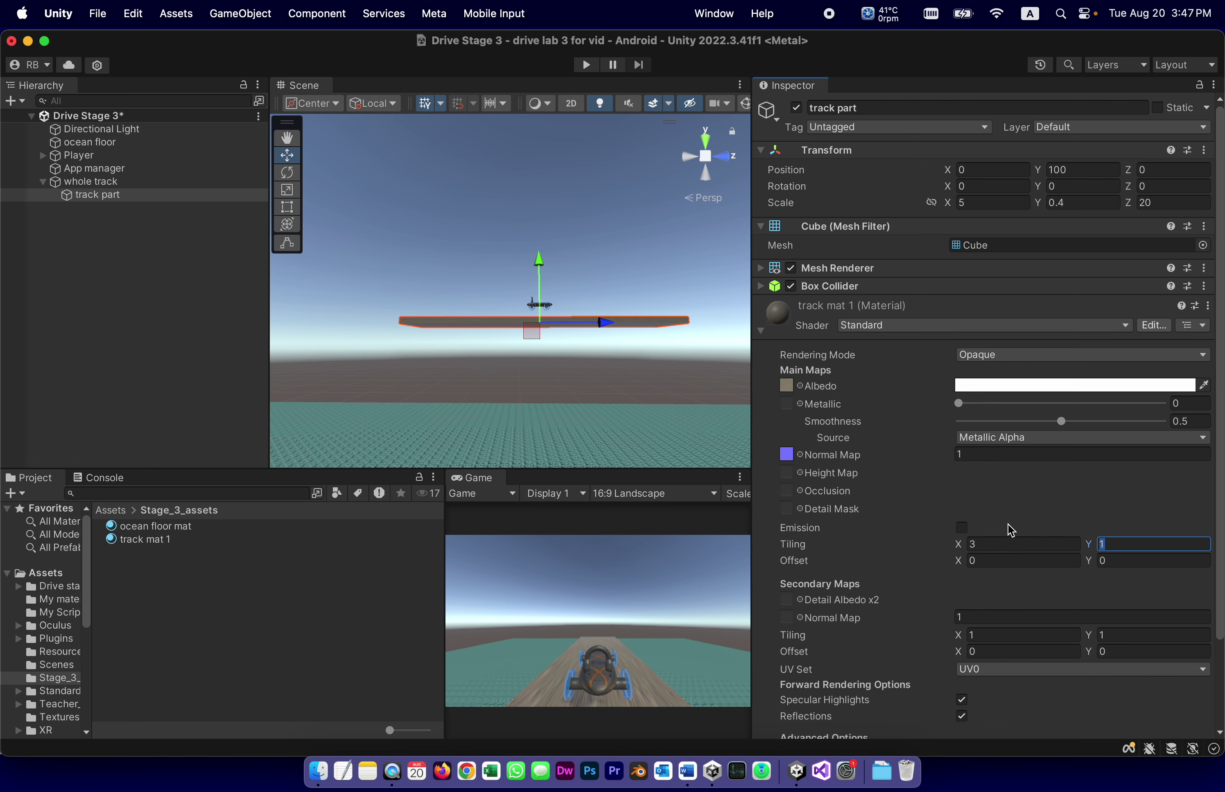
{"action": "type", "text": "6"}
{"action": "left_click_drag", "start_coordinate": [1061, 421], "coordinate": [847, 423]}
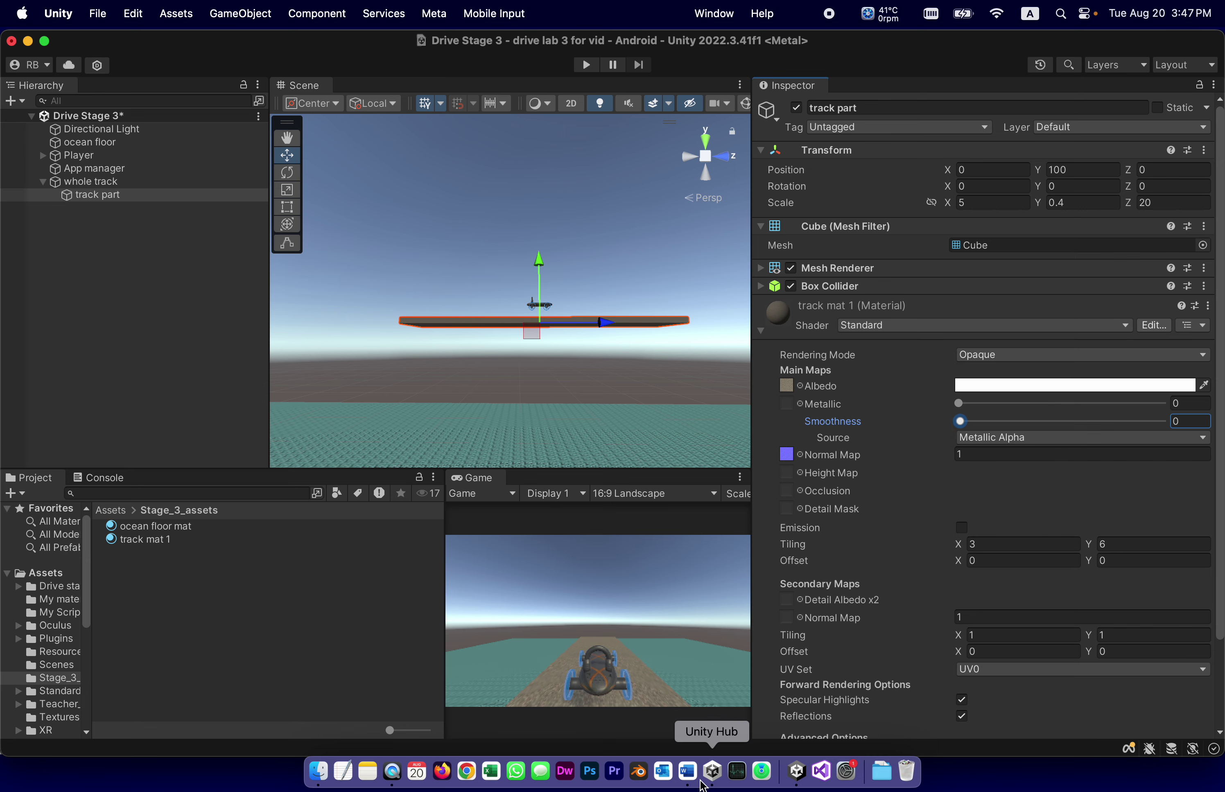
{"action": "left_click", "coordinate": [687, 770]}
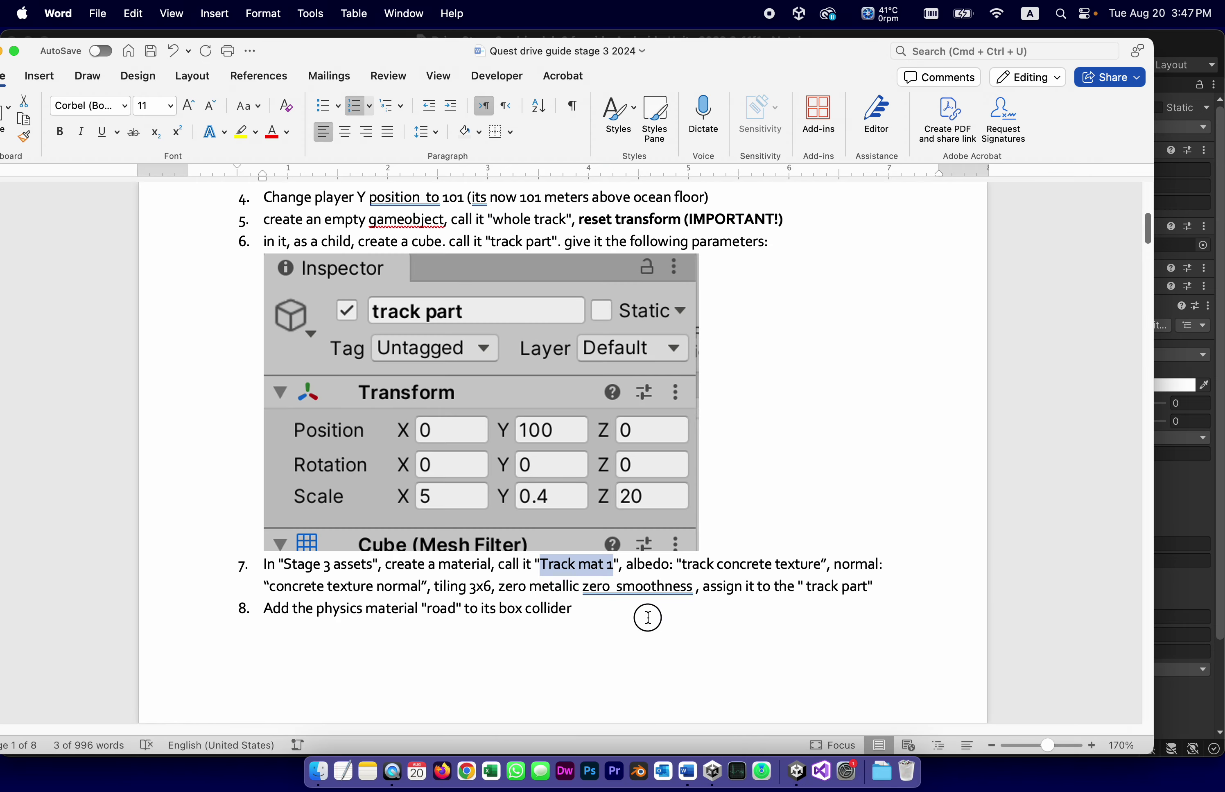
Step: Set the track part's Box Collider material to the 'road' physic material
{"action": "left_click", "coordinate": [648, 618]}
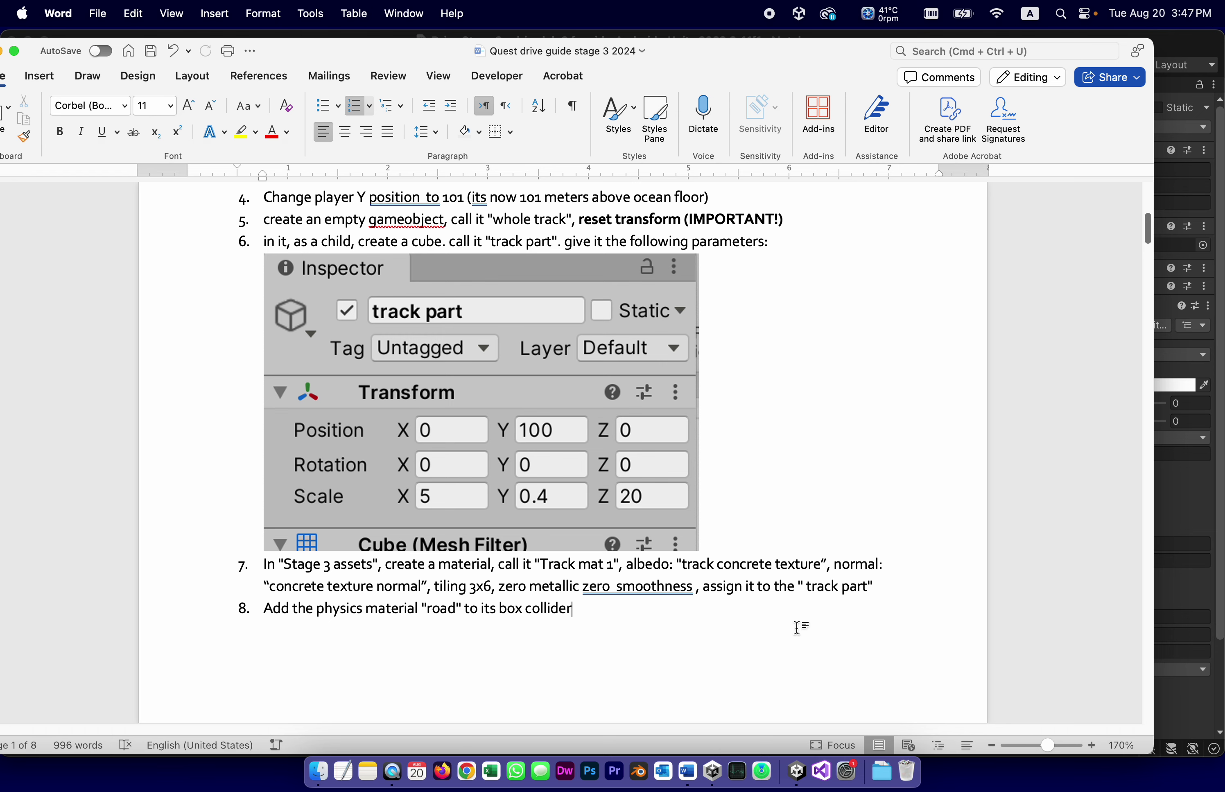
{"action": "scroll", "coordinate": [787, 638], "scroll_direction": "down", "scroll_amount": 3}
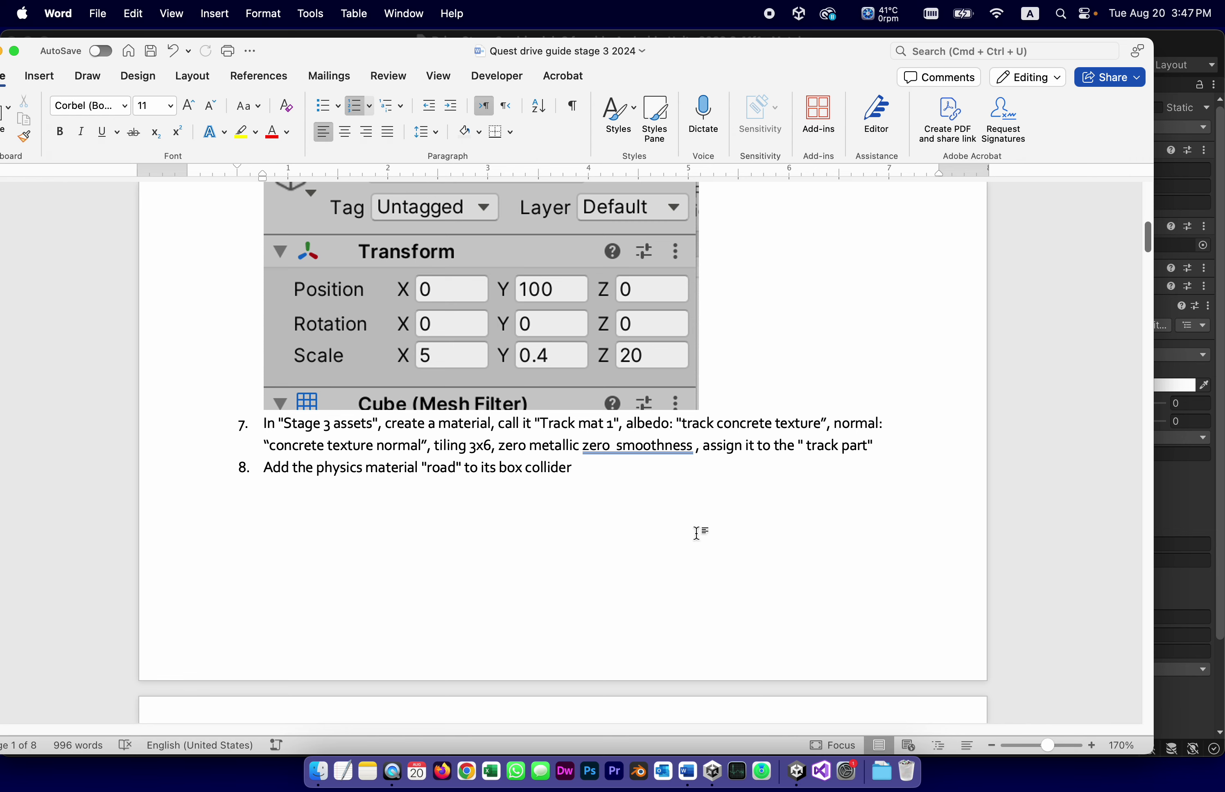
{"action": "left_click", "coordinate": [799, 772]}
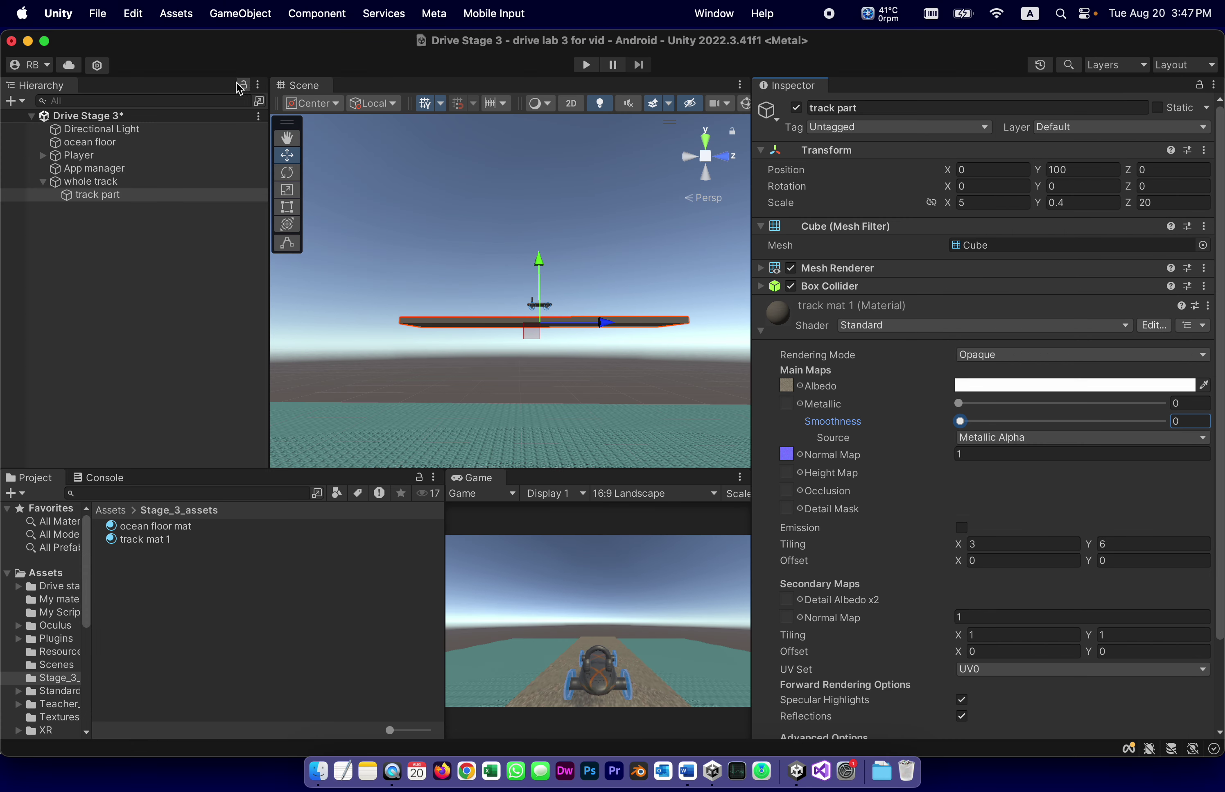
{"action": "left_click", "coordinate": [70, 197]}
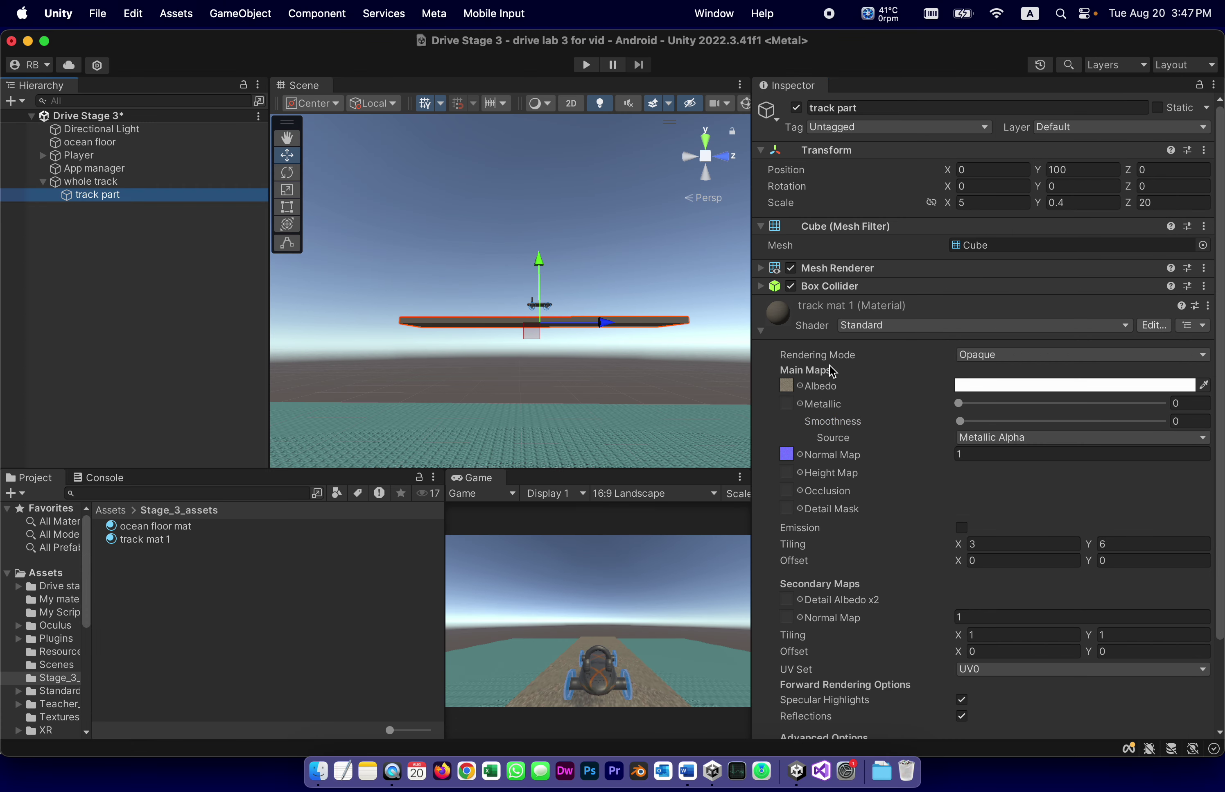
{"action": "left_click", "coordinate": [762, 334]}
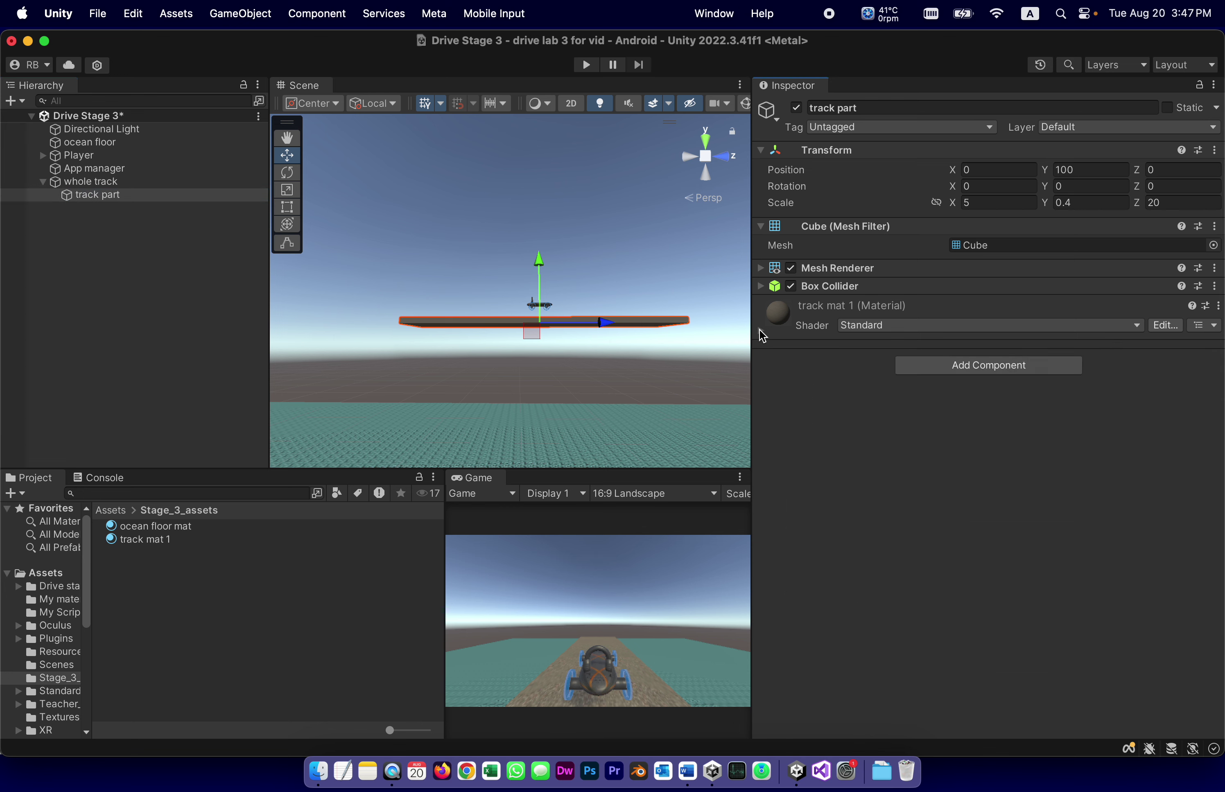
{"action": "left_click", "coordinate": [762, 288]}
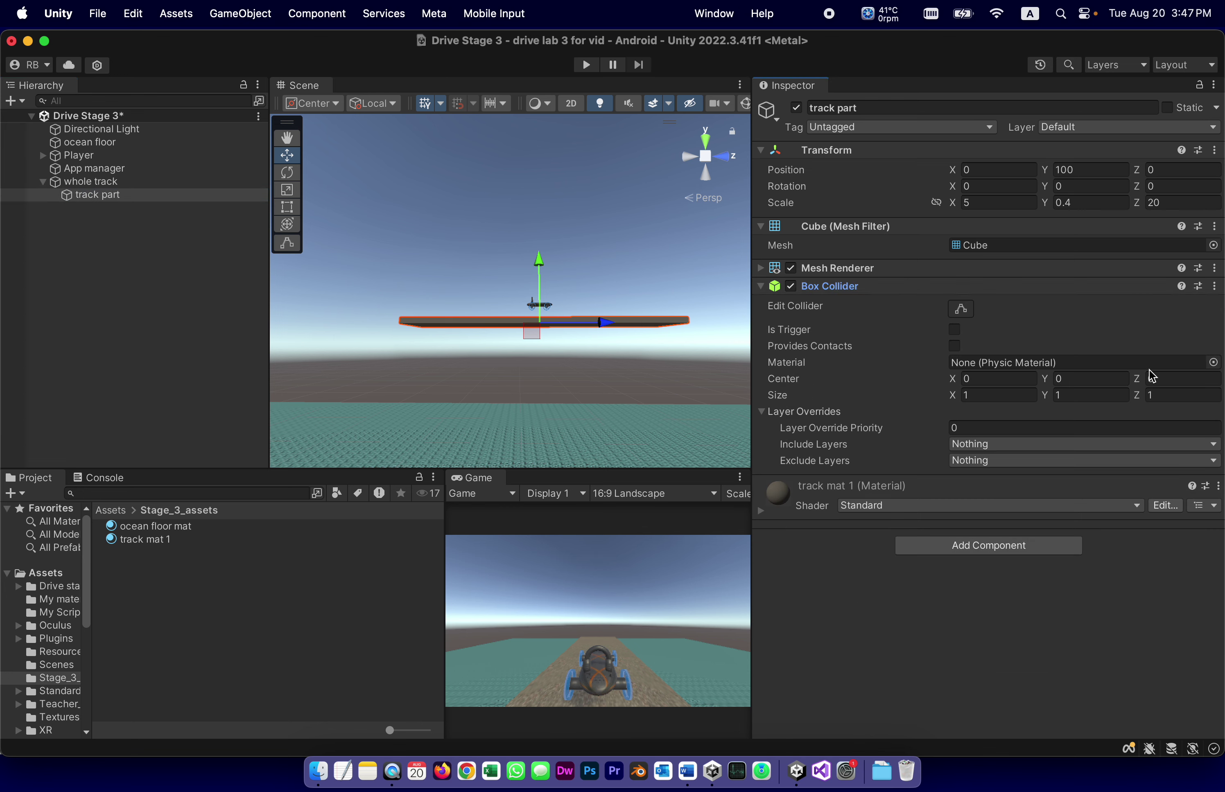
{"action": "left_click", "coordinate": [1213, 362]}
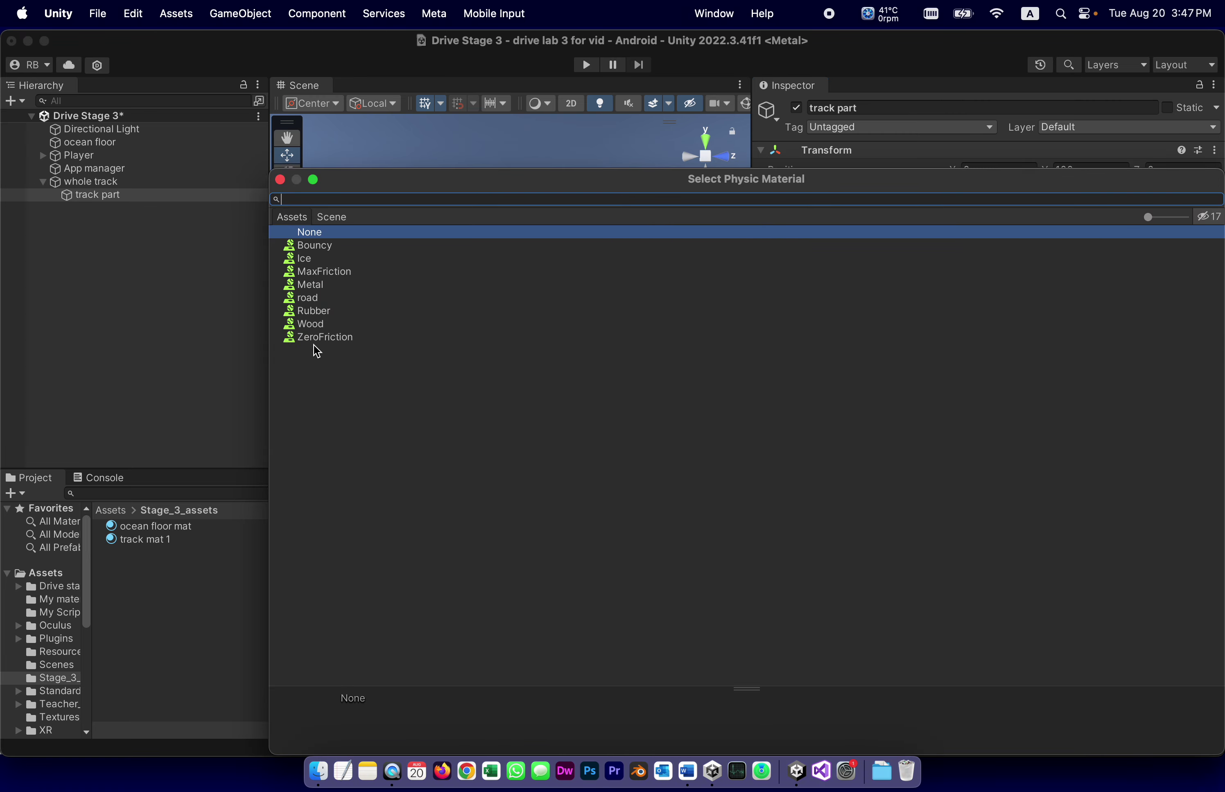
{"action": "double_click", "coordinate": [291, 301]}
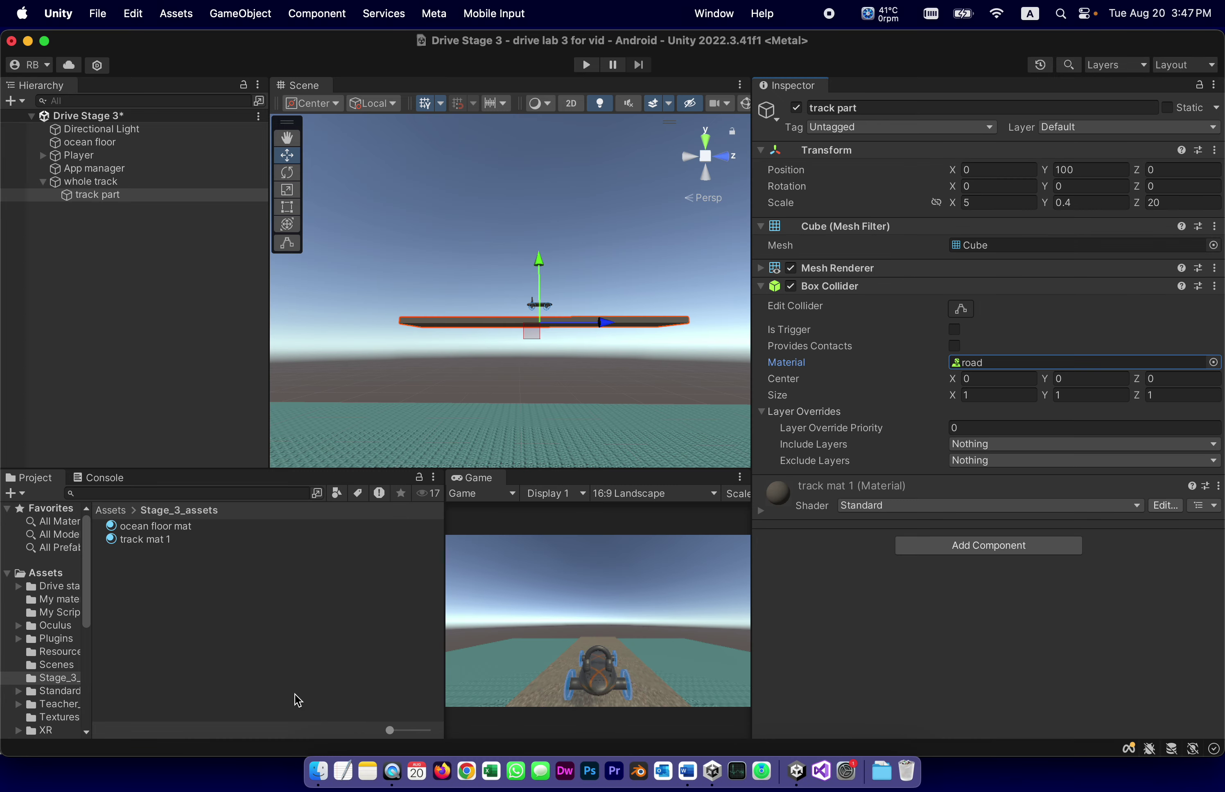
{"action": "left_click", "coordinate": [690, 772]}
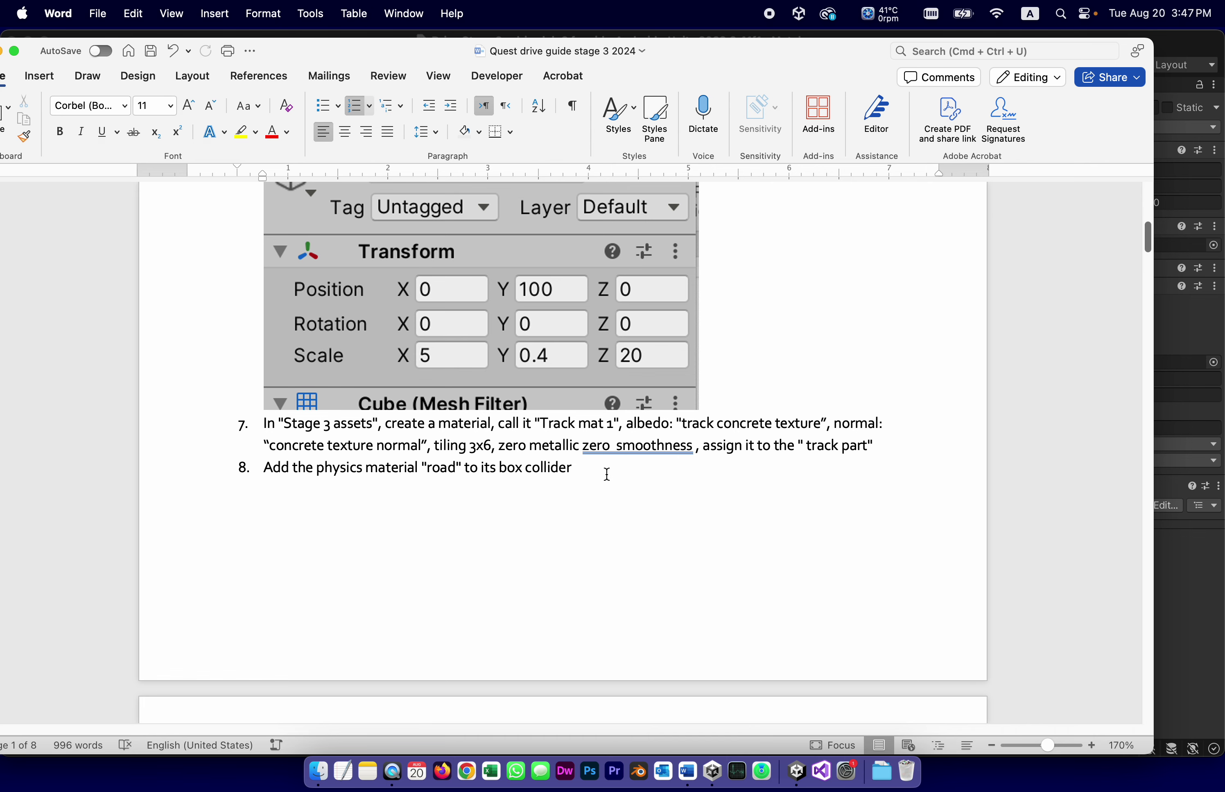
Step: Scroll the guide to step 9 about driving off a cliff onto the ocean floor
{"action": "scroll", "coordinate": [607, 473], "scroll_direction": "down", "scroll_amount": 6}
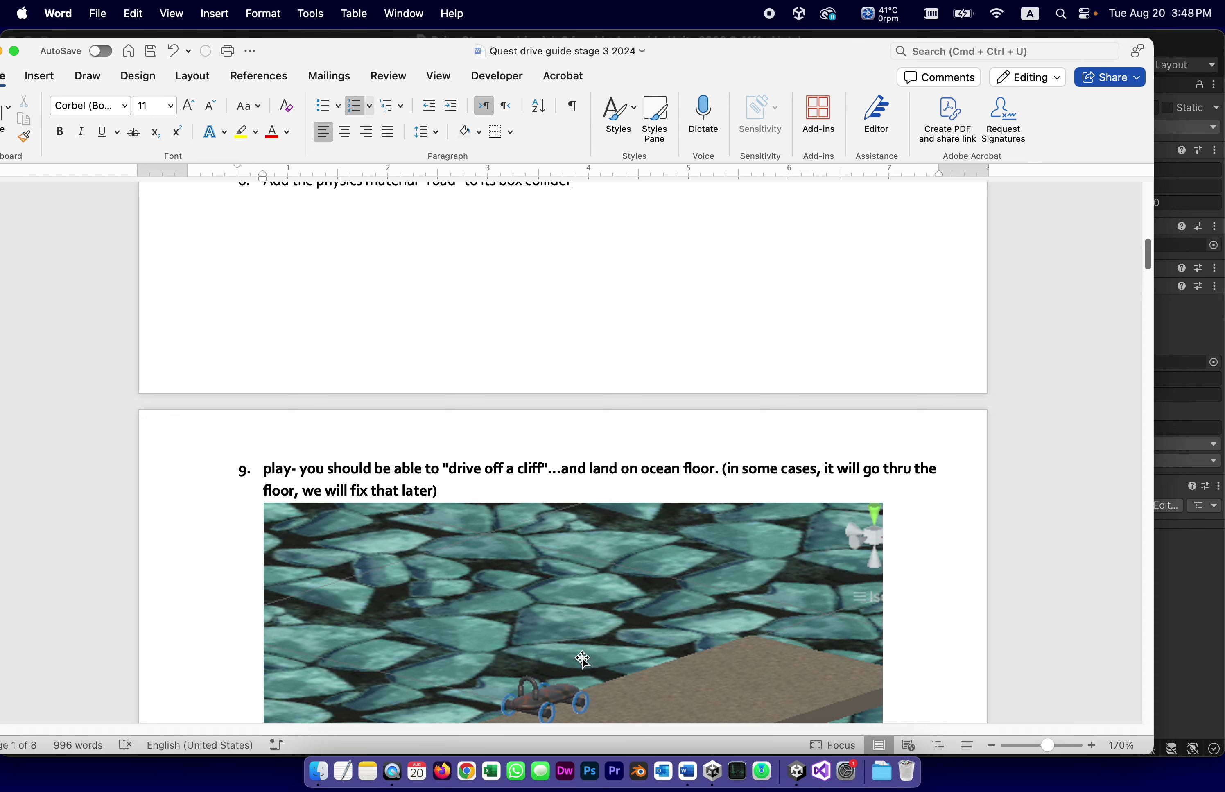
{"action": "scroll", "coordinate": [583, 638], "scroll_direction": "down", "scroll_amount": 5}
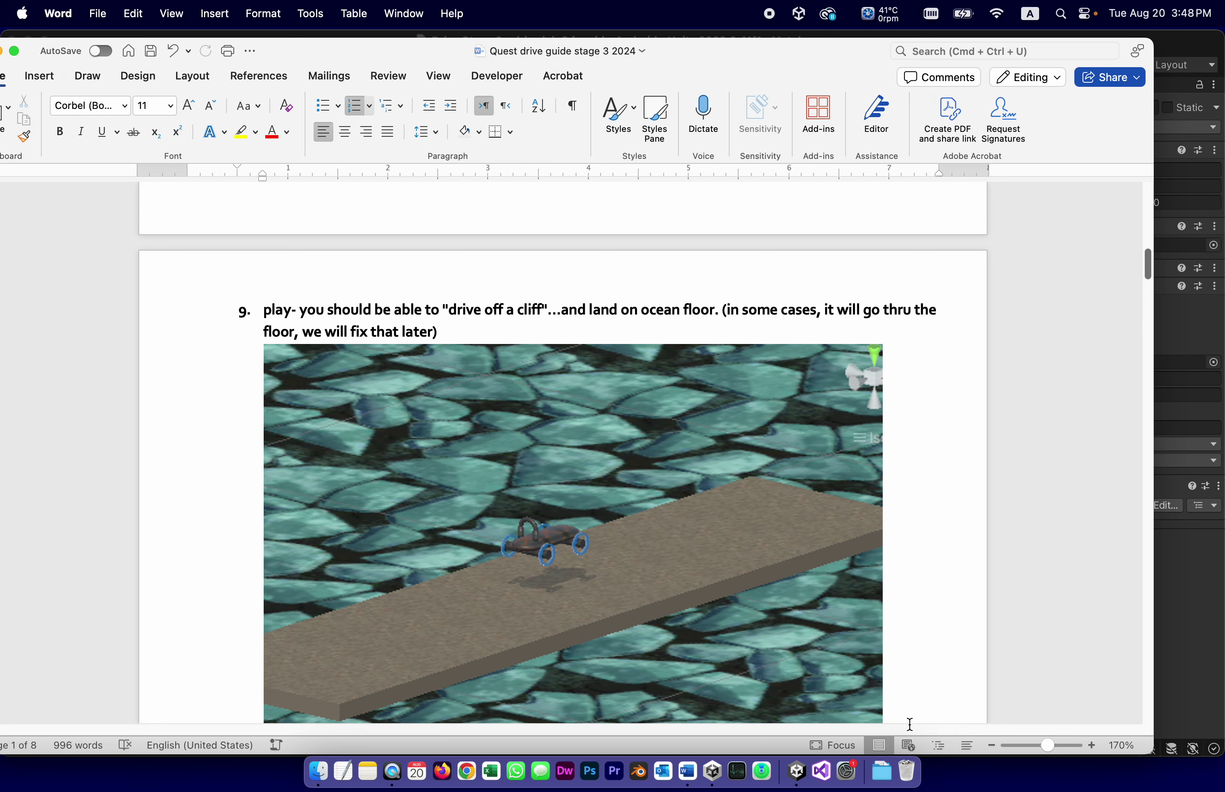
Step: Widen the Game view and test-drive the car off the track onto the ocean floor
{"action": "left_click", "coordinate": [796, 770]}
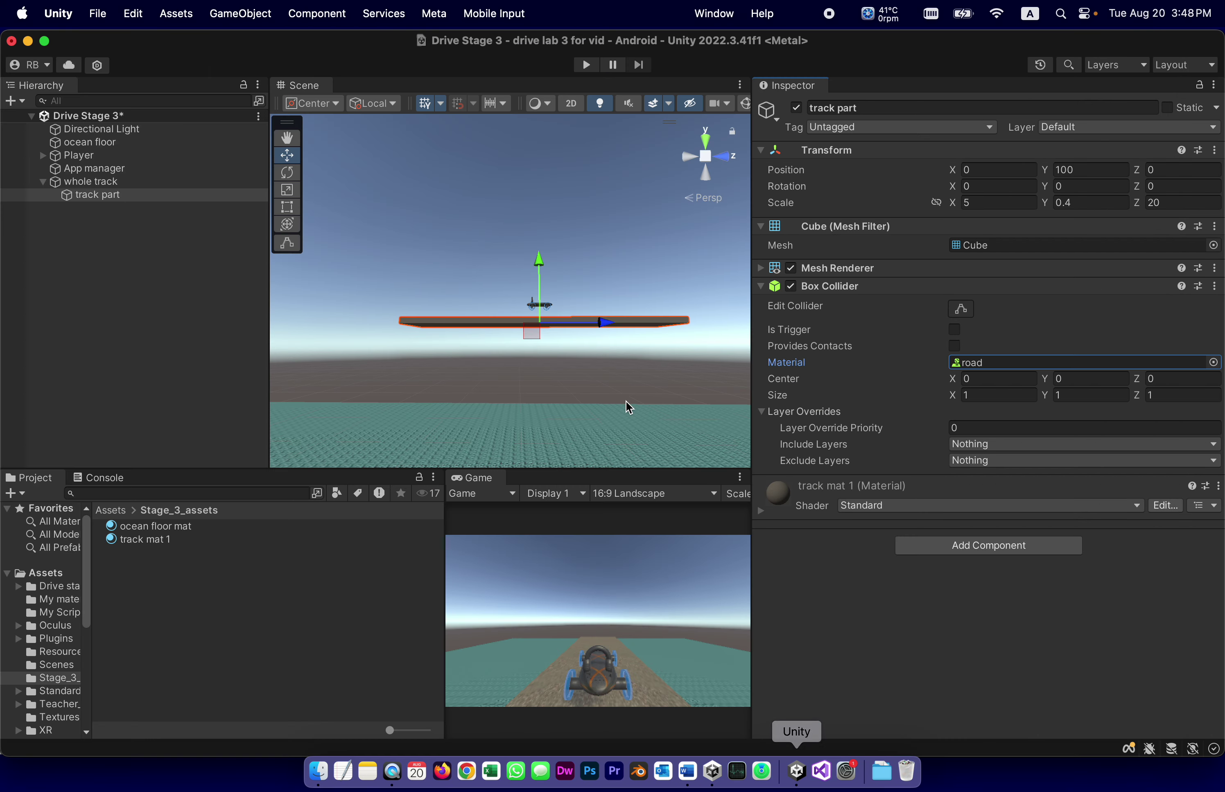
{"action": "left_click_drag", "start_coordinate": [553, 360], "coordinate": [80, 534], "text": "alt"}
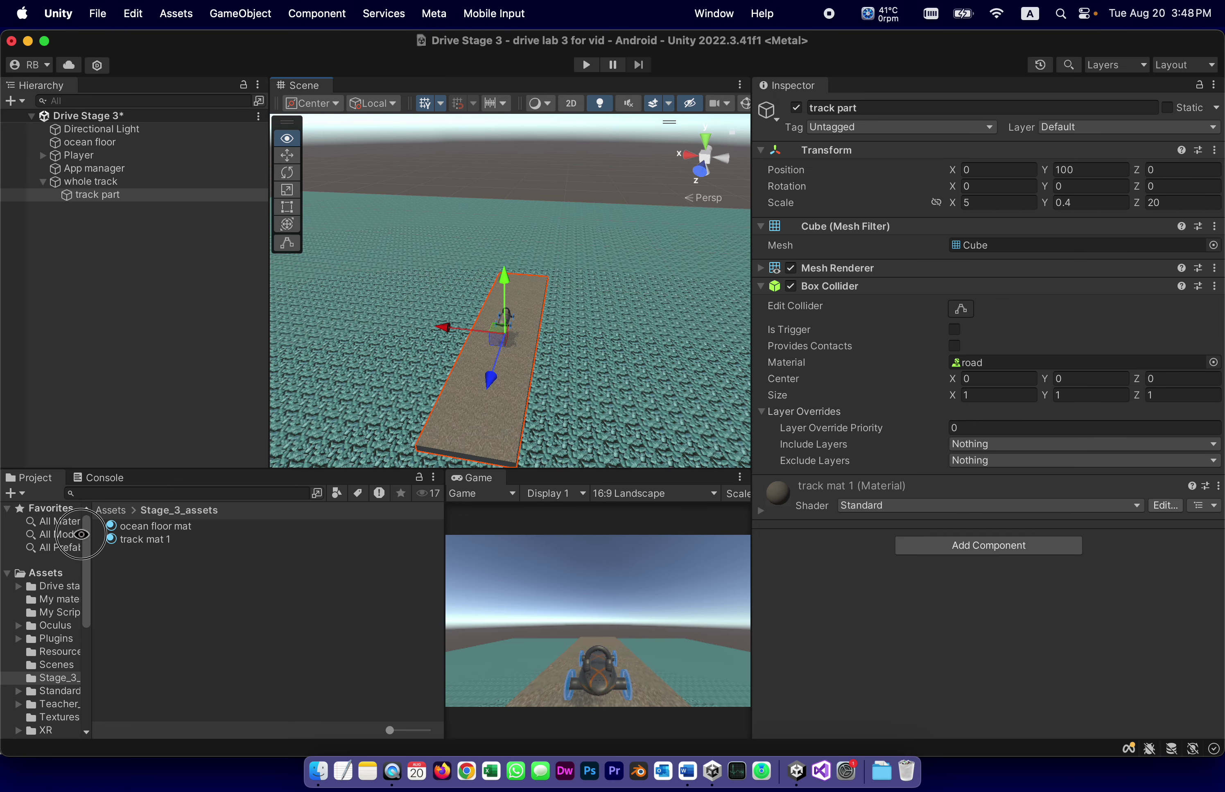
{"action": "left_click_drag", "start_coordinate": [444, 625], "coordinate": [358, 632]}
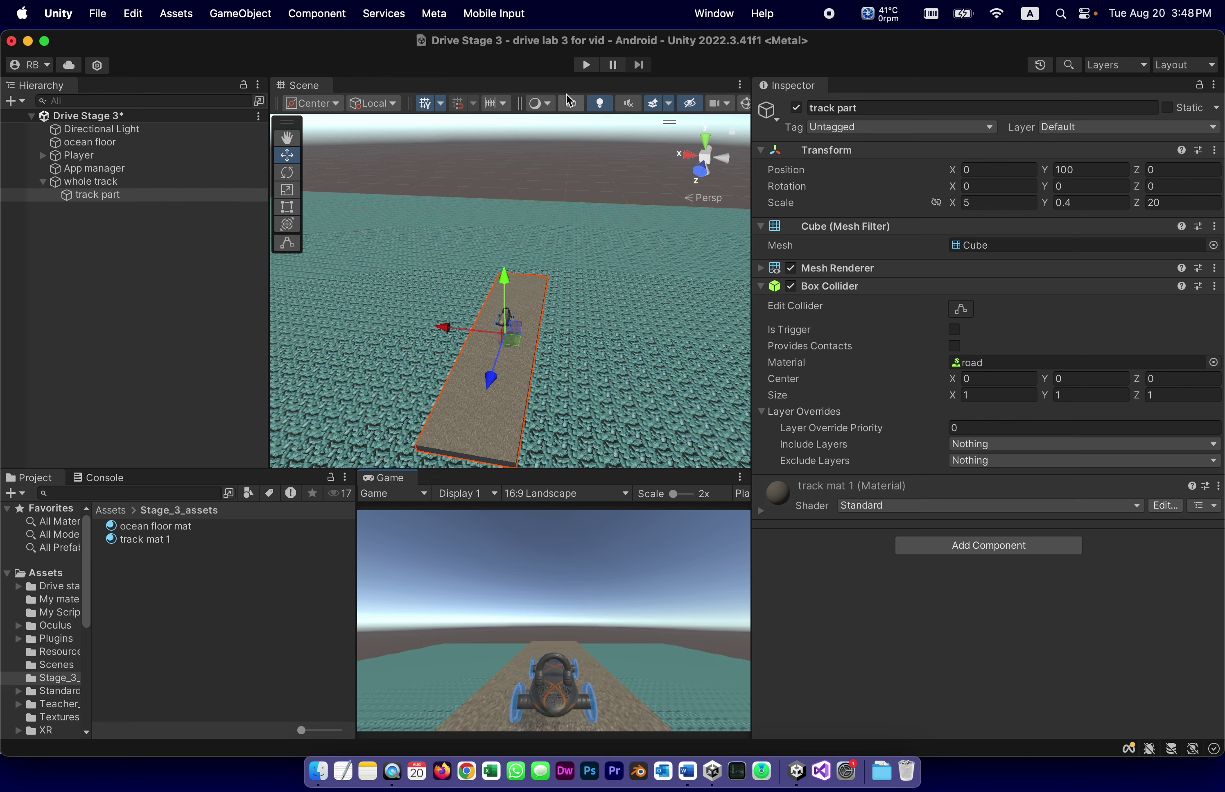
{"action": "left_click", "coordinate": [587, 65]}
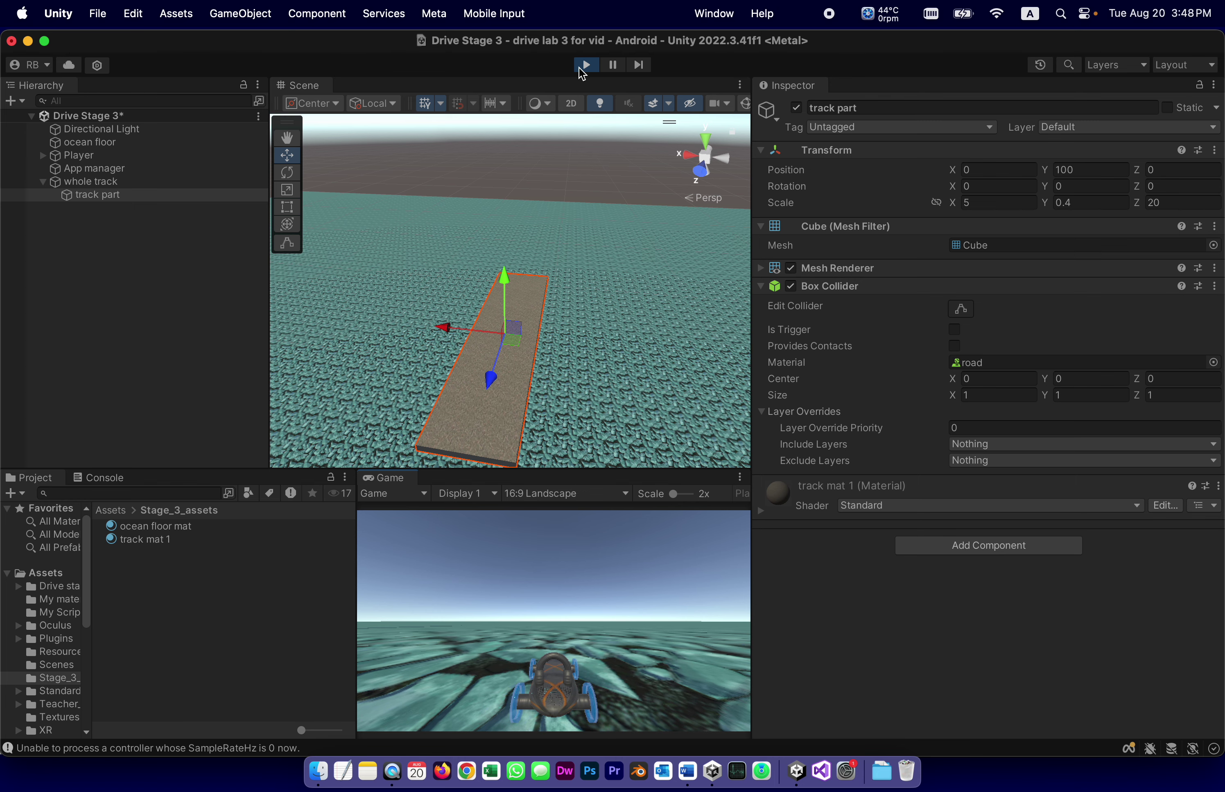
{"action": "left_click", "coordinate": [586, 66]}
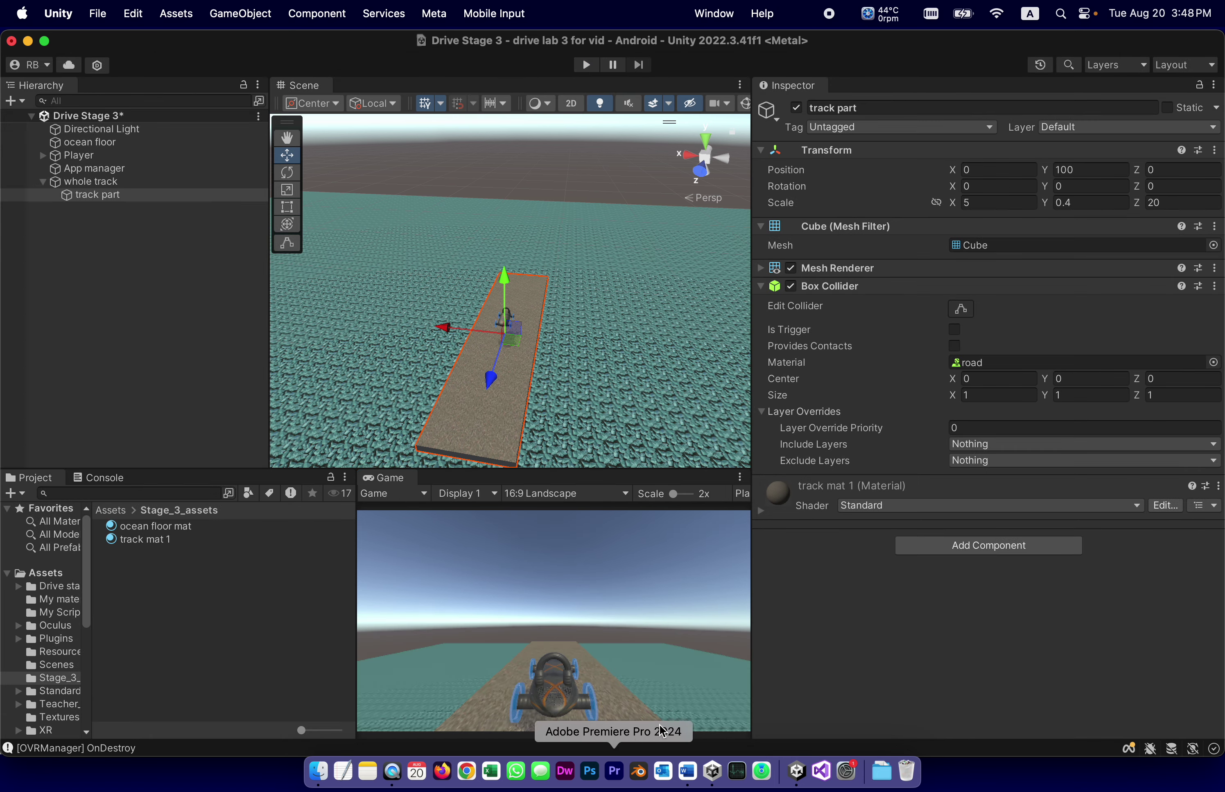
Step: Review step 9 of the guide in Word
{"action": "left_click", "coordinate": [687, 771]}
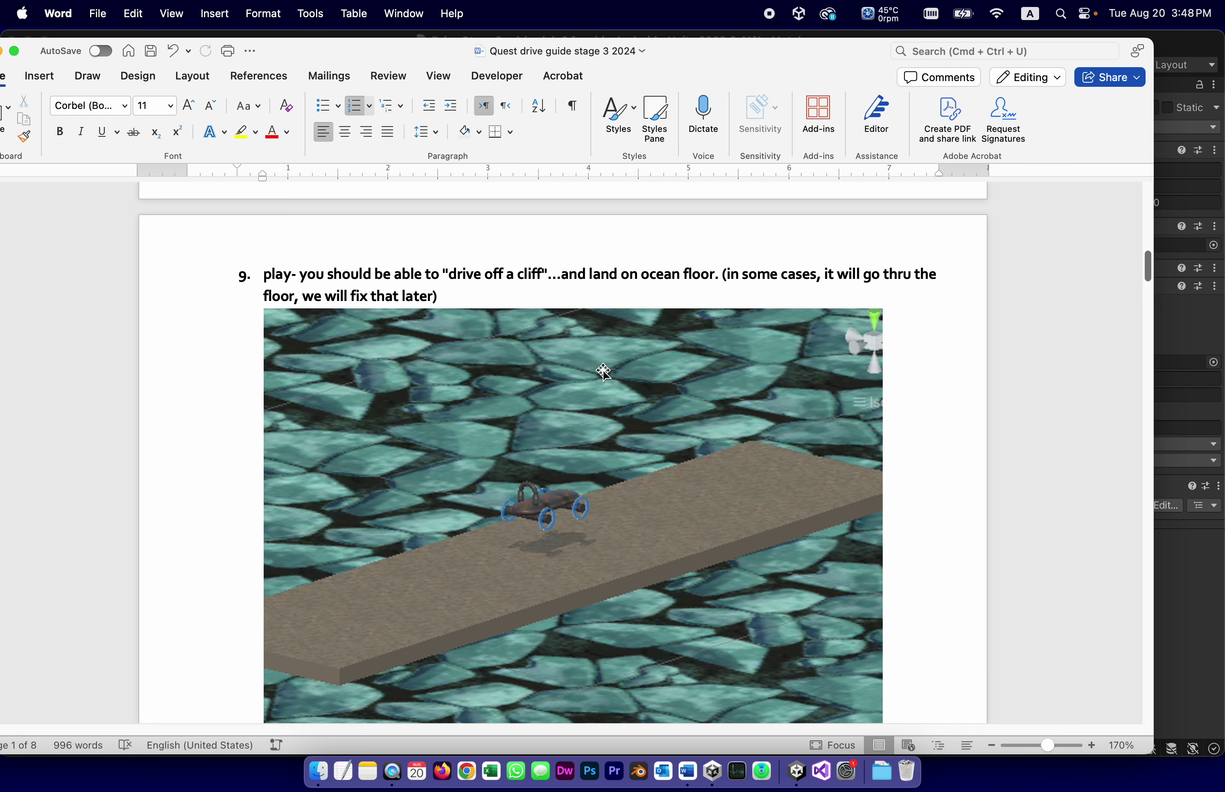
{"action": "scroll", "coordinate": [601, 364], "scroll_direction": "down", "scroll_amount": 10}
{"action": "scroll", "coordinate": [596, 389], "scroll_direction": "down", "scroll_amount": 6}
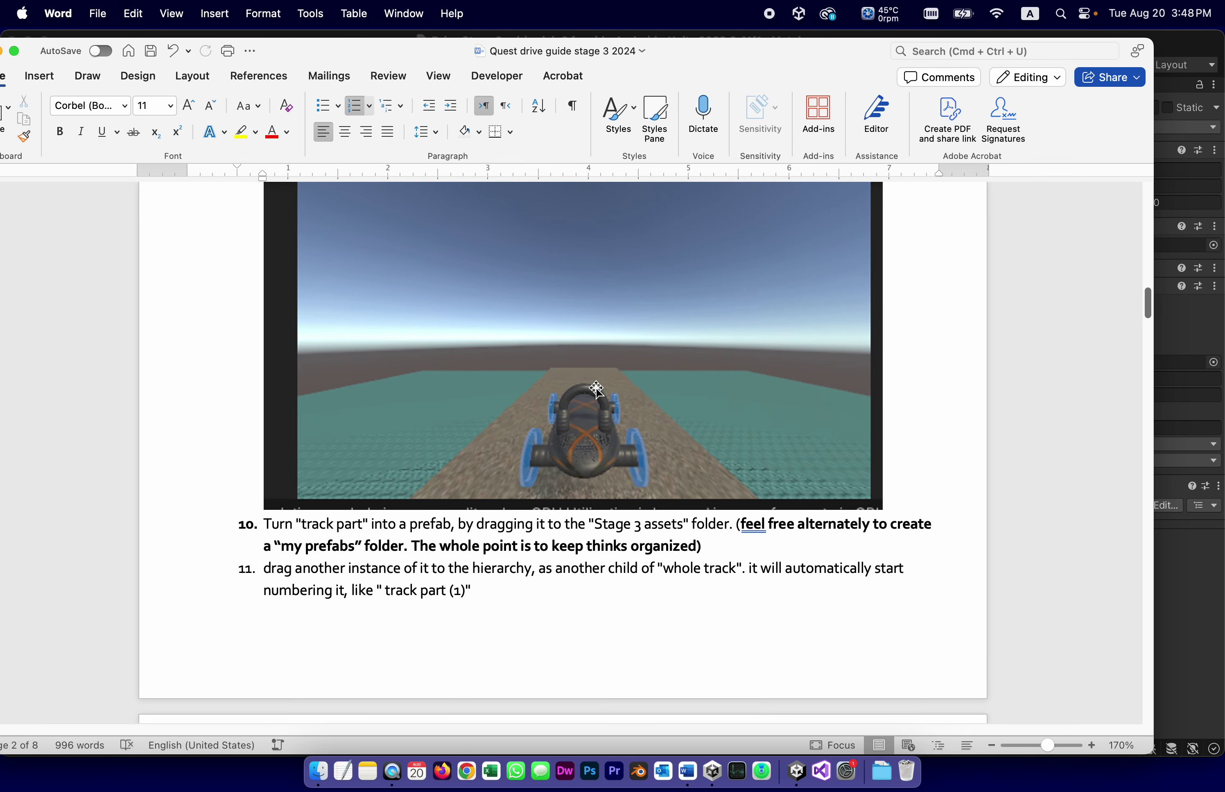
{"action": "scroll", "coordinate": [597, 389], "scroll_direction": "up", "scroll_amount": 12}
{"action": "scroll", "coordinate": [596, 390], "scroll_direction": "up", "scroll_amount": 5}
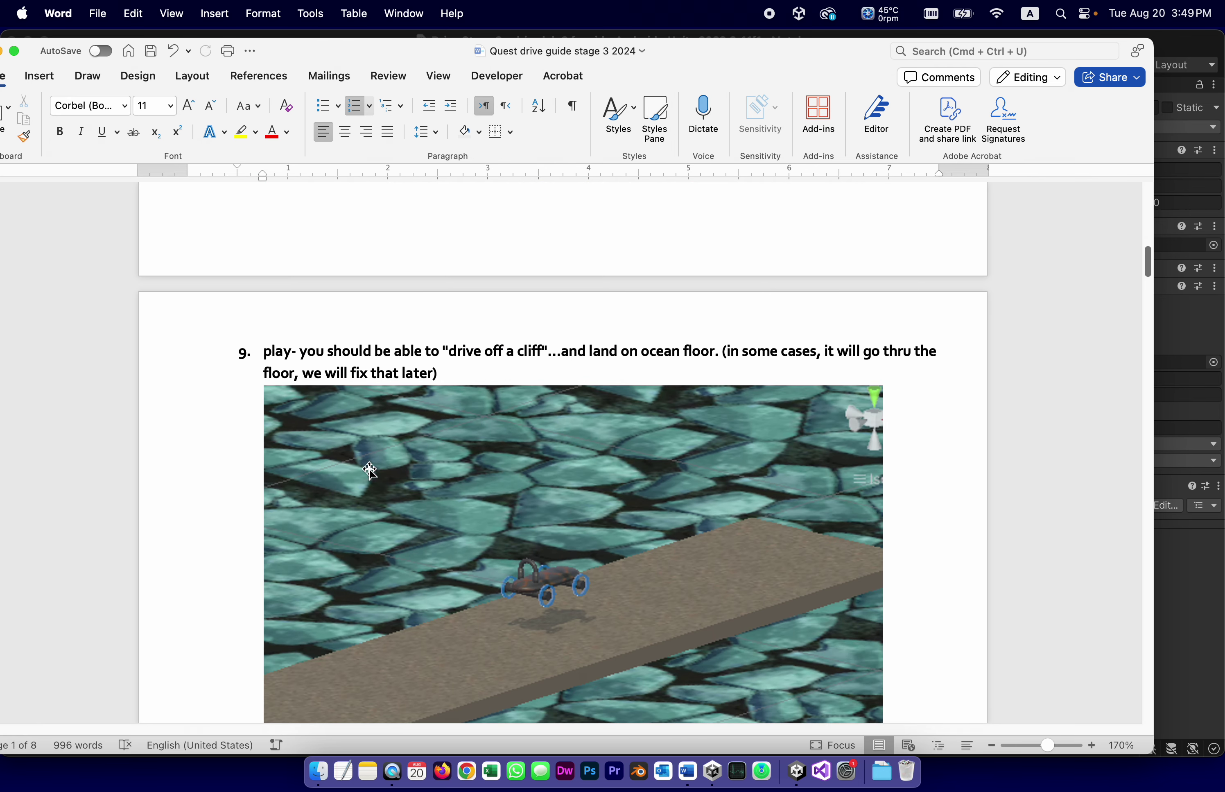
Step: Run another short play test of the car on the raised track
{"action": "left_click", "coordinate": [797, 772]}
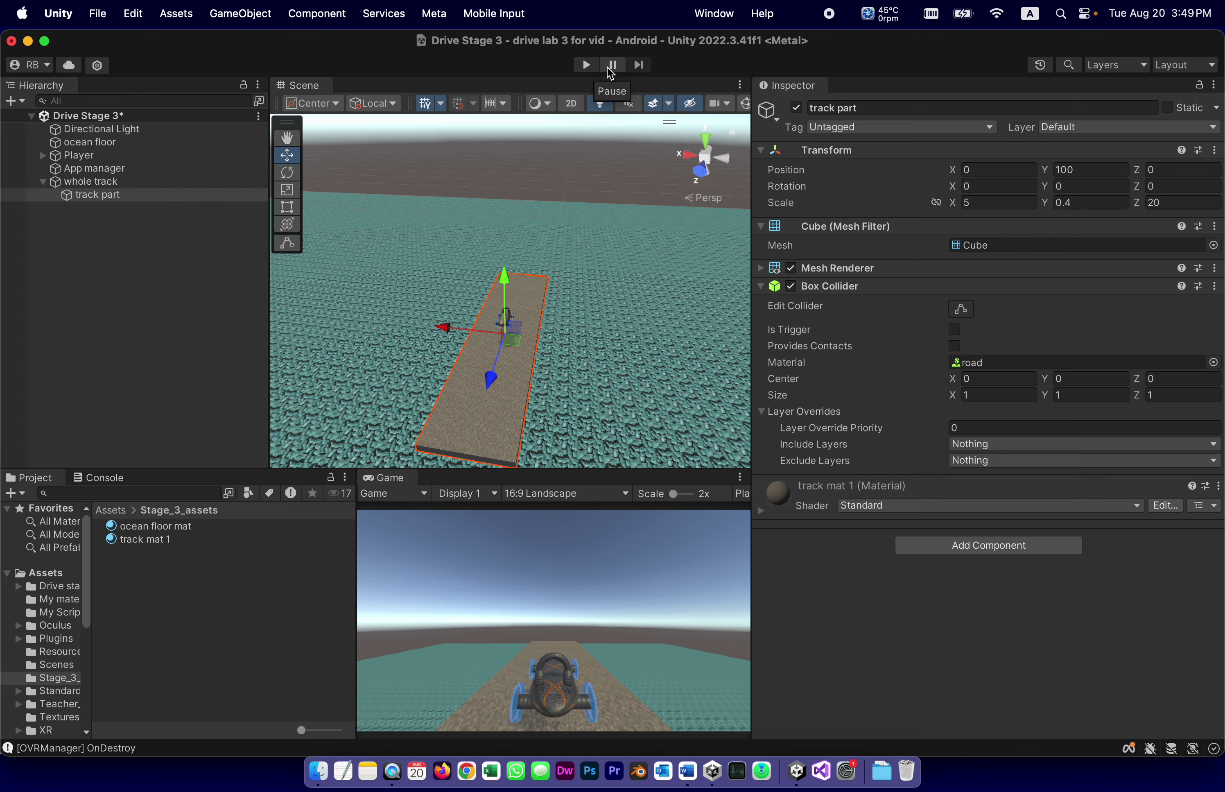
{"action": "left_click", "coordinate": [587, 65]}
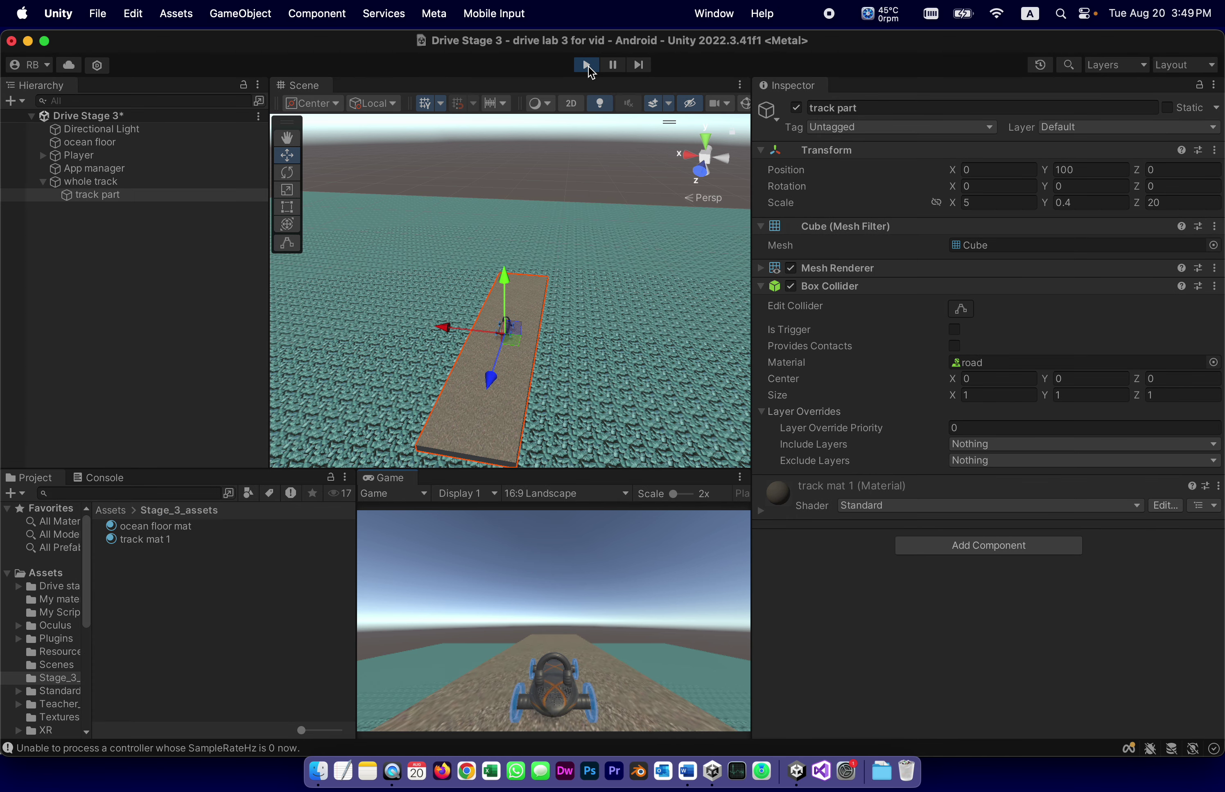
{"action": "left_click", "coordinate": [588, 66]}
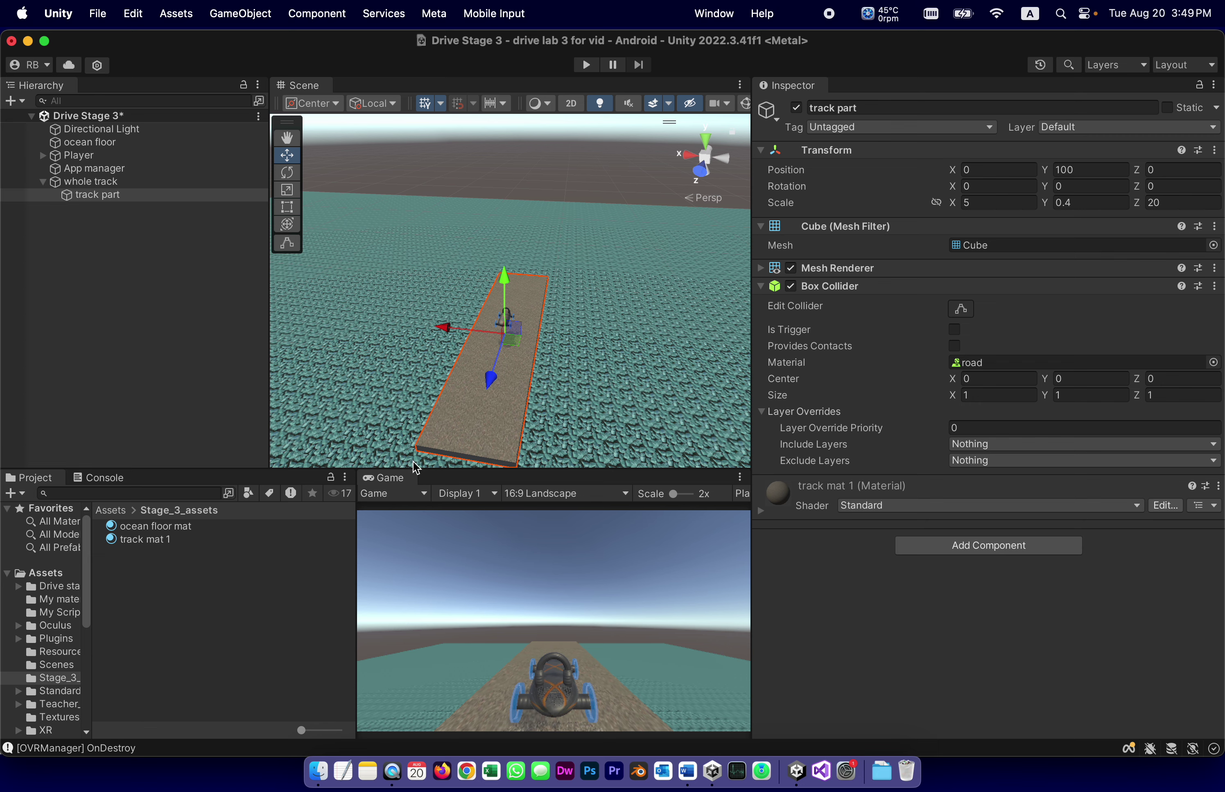
Step: Read guide steps 10 and 11 on turning the track part into a prefab
{"action": "left_click", "coordinate": [687, 770]}
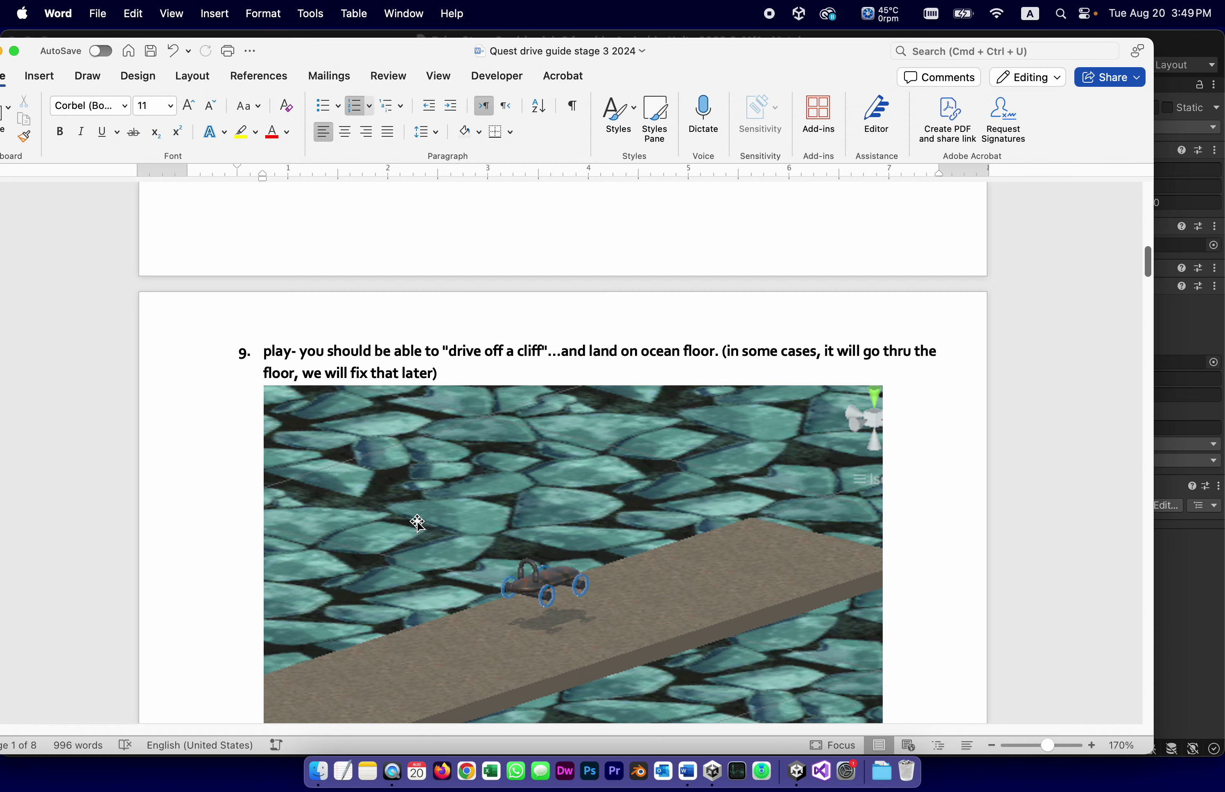
{"action": "scroll", "coordinate": [520, 562], "scroll_direction": "down", "scroll_amount": 5}
{"action": "scroll", "coordinate": [521, 561], "scroll_direction": "down", "scroll_amount": 15}
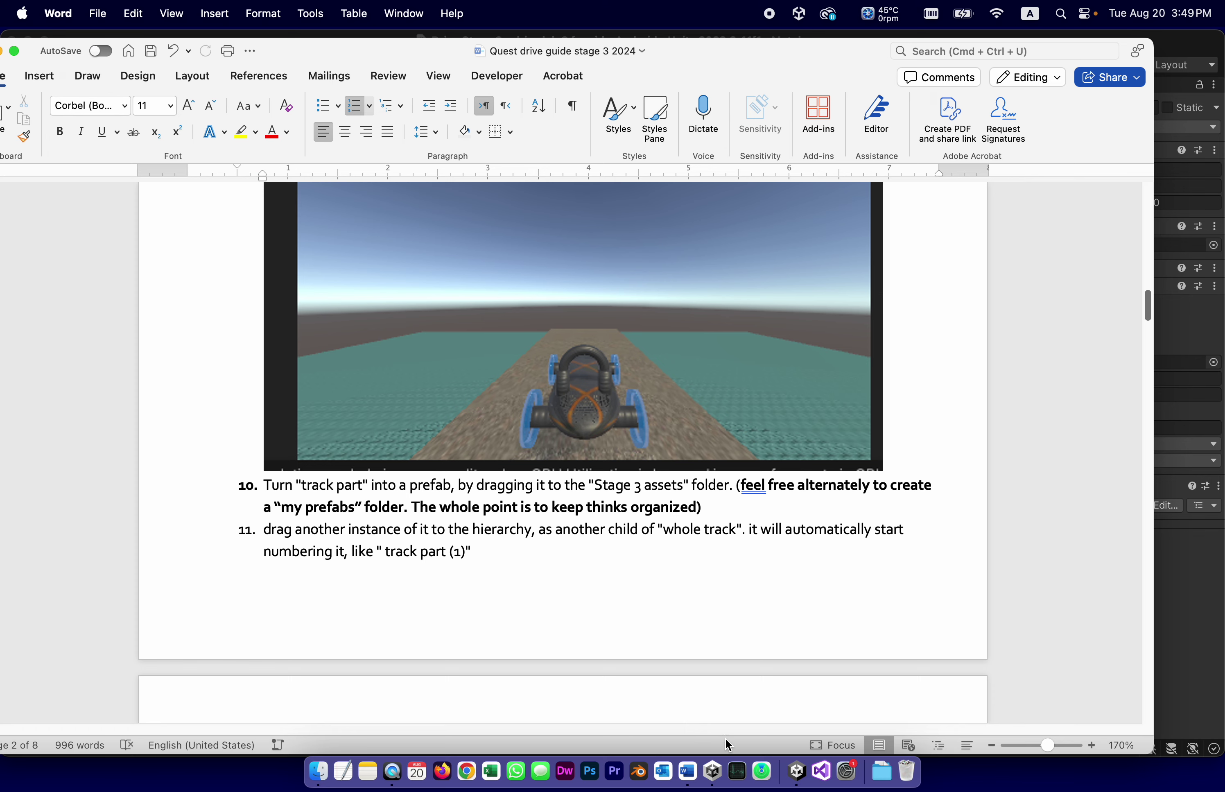
{"action": "left_click", "coordinate": [796, 771]}
Step: Drag track part into Stage_3_assets to save it as track part.prefab
{"action": "left_click", "coordinate": [171, 613]}
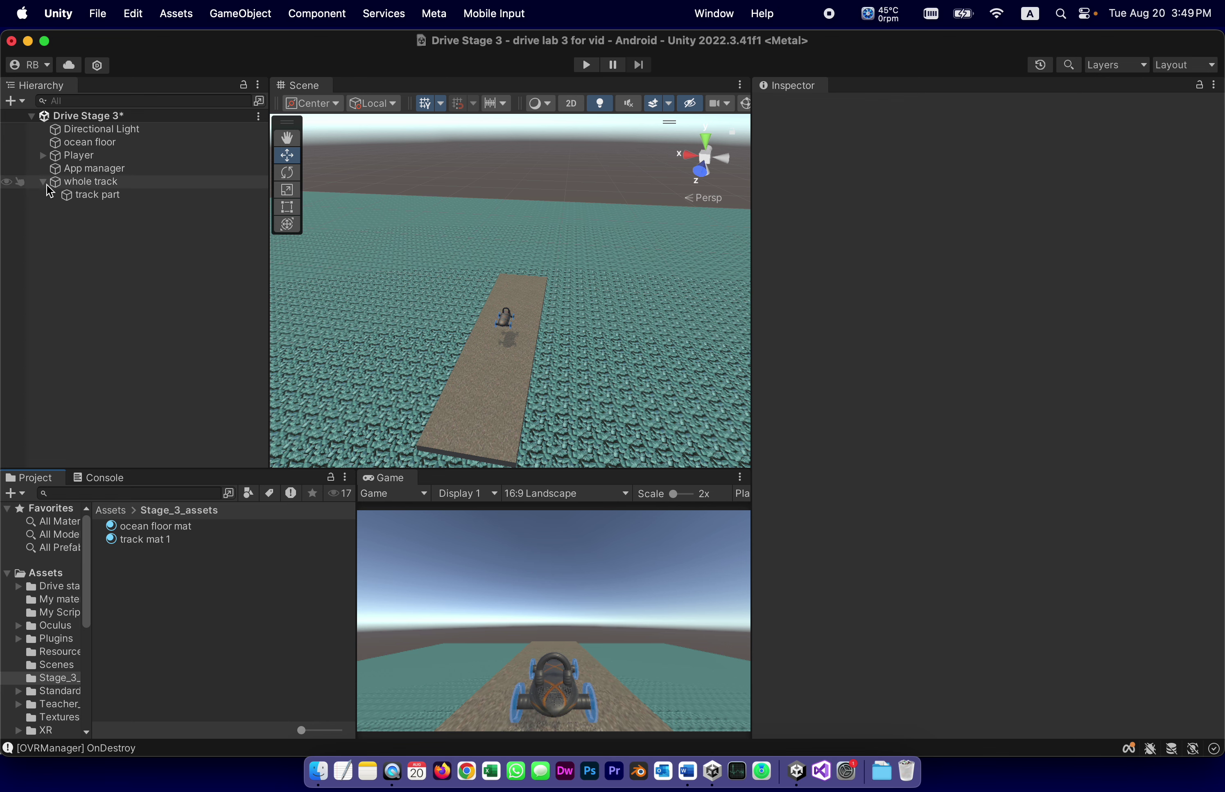
{"action": "left_click", "coordinate": [66, 194]}
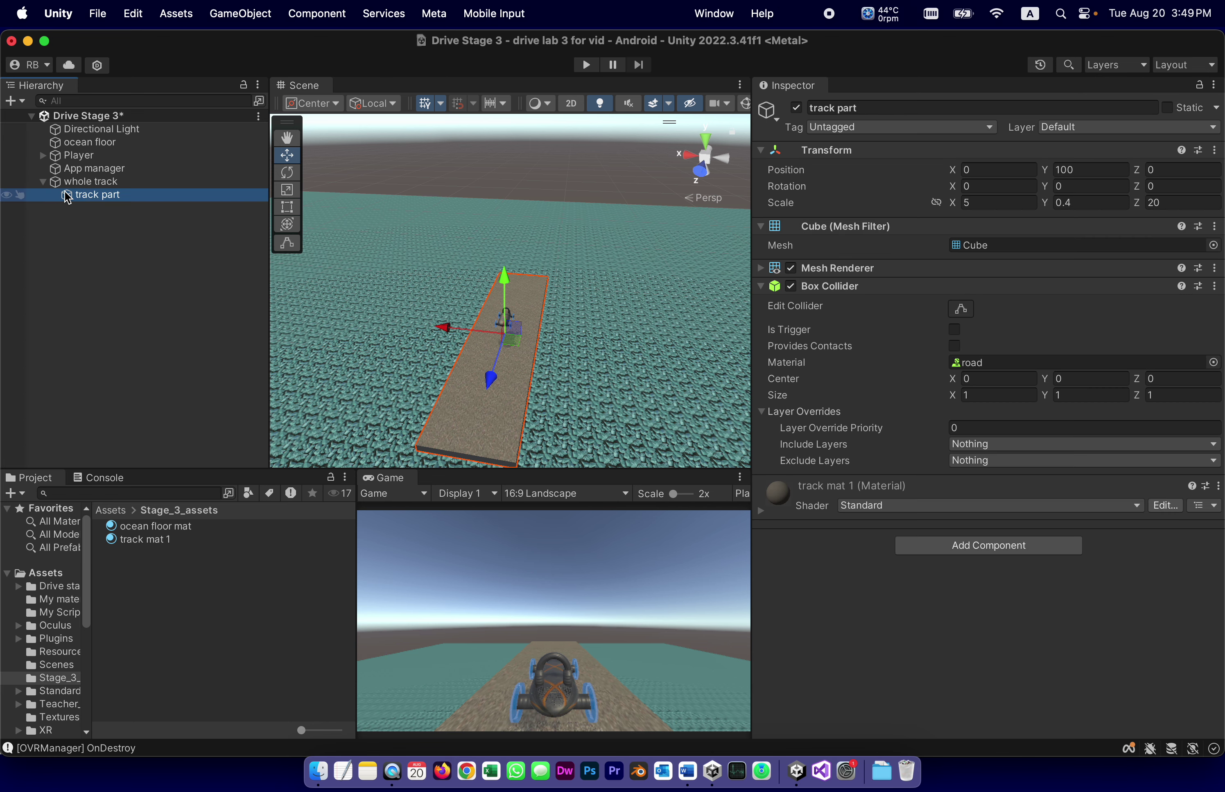
{"action": "left_click_drag", "start_coordinate": [66, 197], "coordinate": [185, 657]}
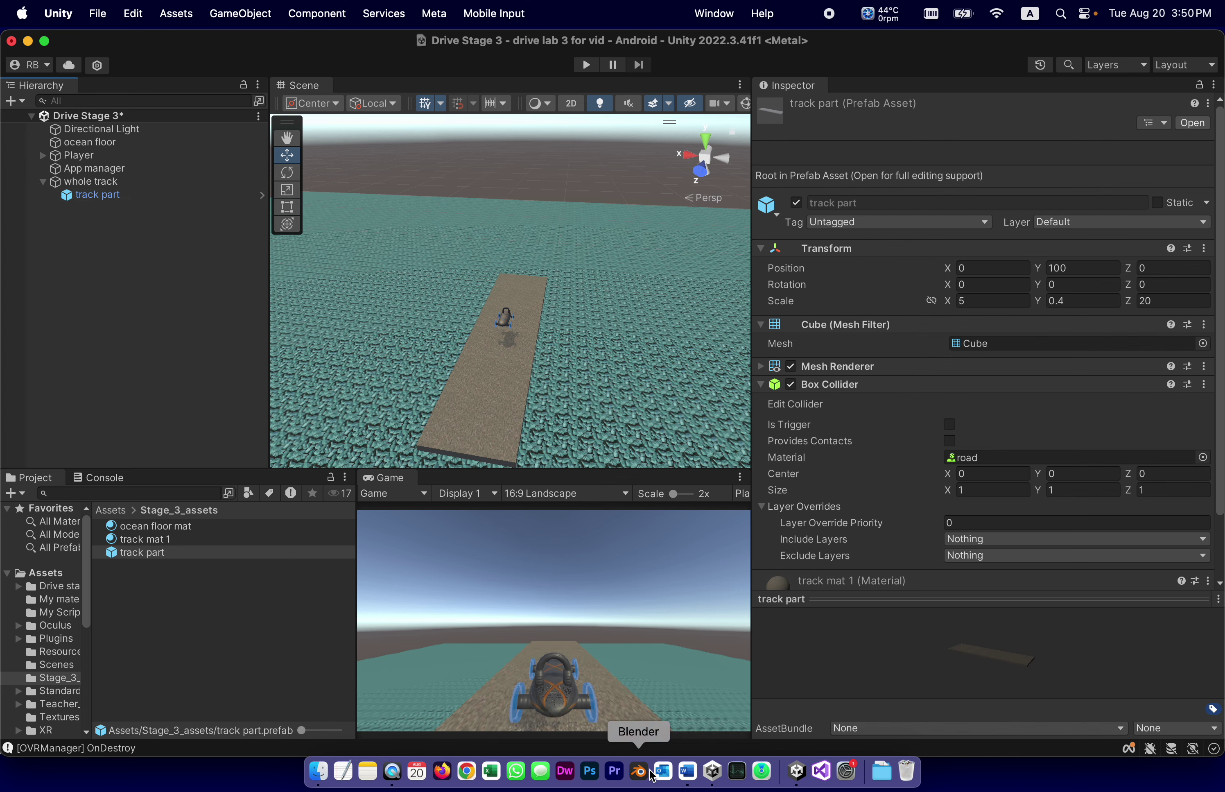
{"action": "left_click", "coordinate": [687, 771]}
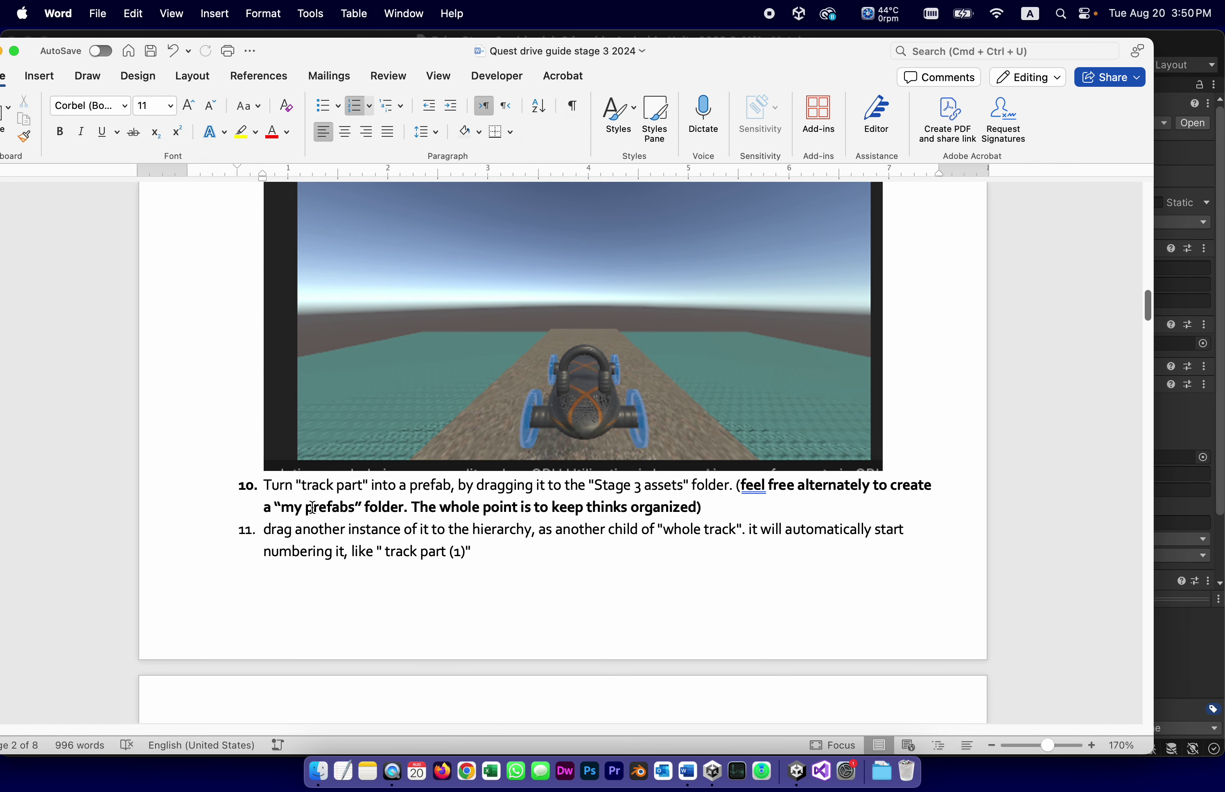
Step: Scroll the guide down toward step 12 on the orthographic top view
{"action": "scroll", "coordinate": [566, 561], "scroll_direction": "down", "scroll_amount": 3}
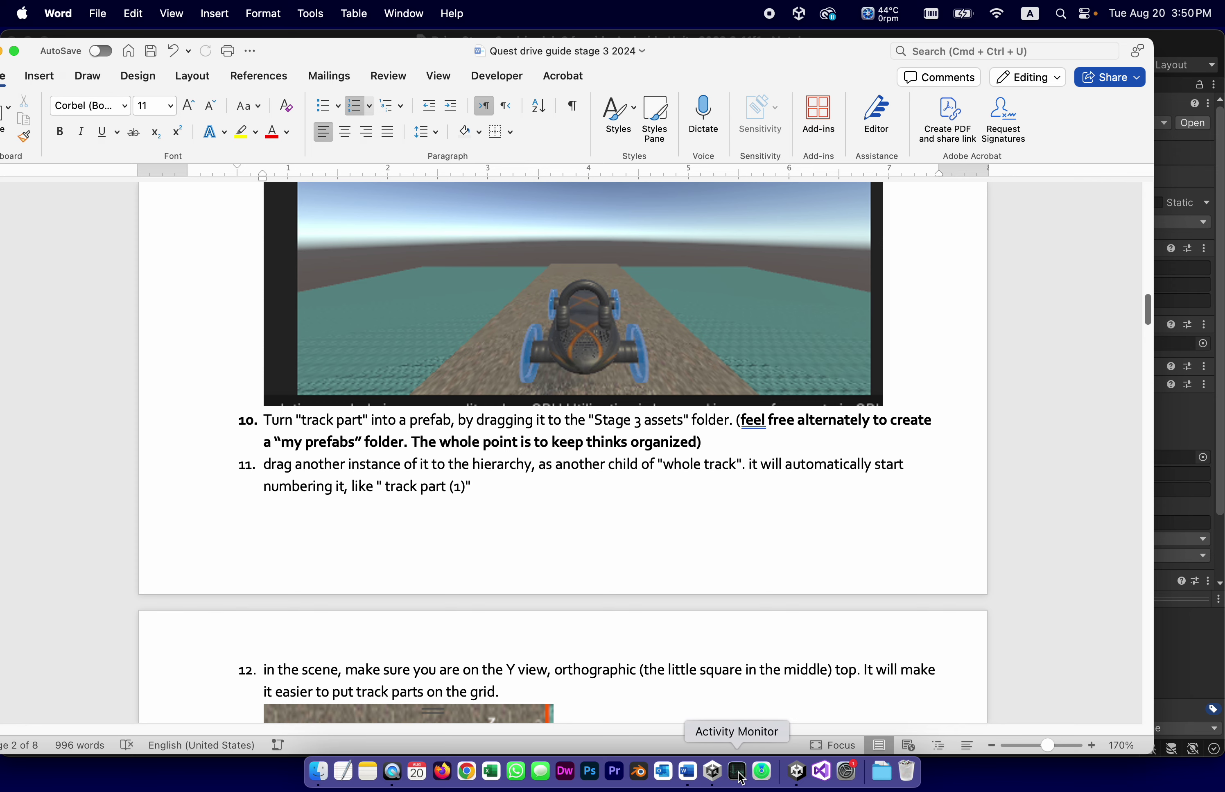
Step: Rename the existing track part instance to 'track part 1'
{"action": "left_click", "coordinate": [798, 774]}
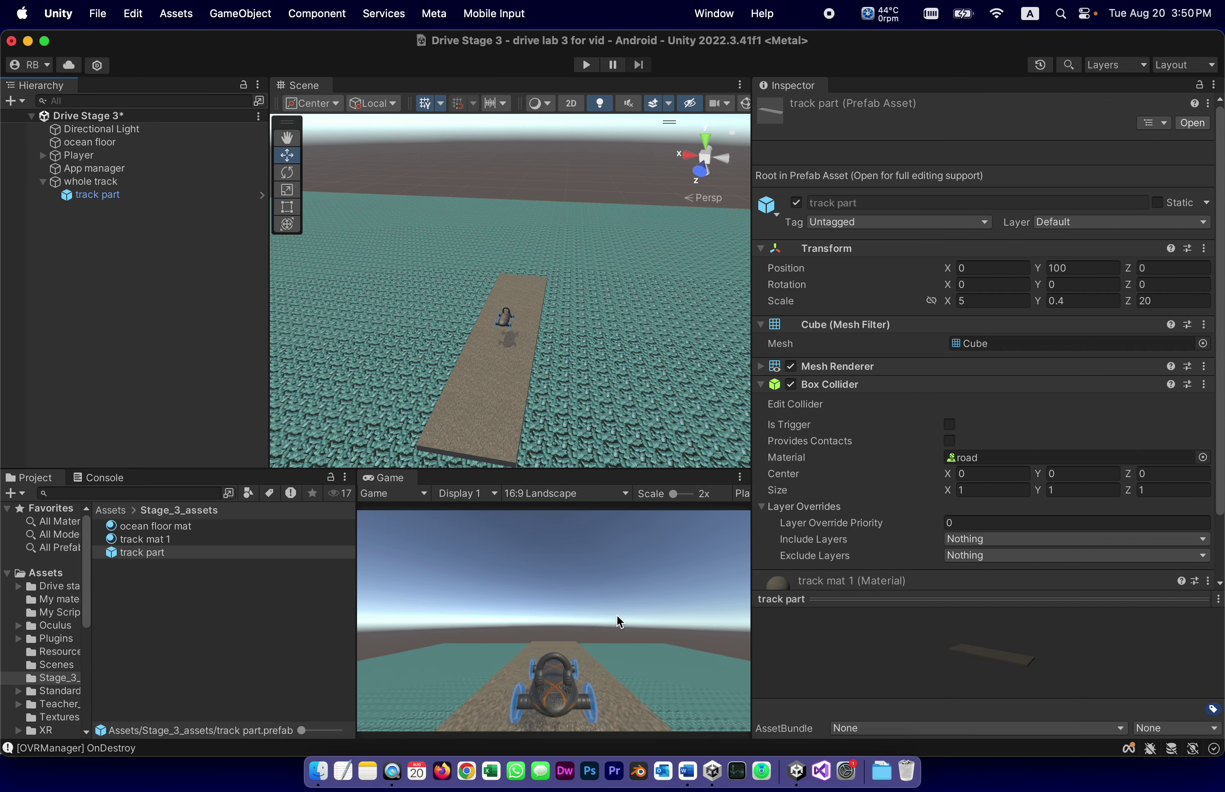
{"action": "left_click", "coordinate": [76, 195]}
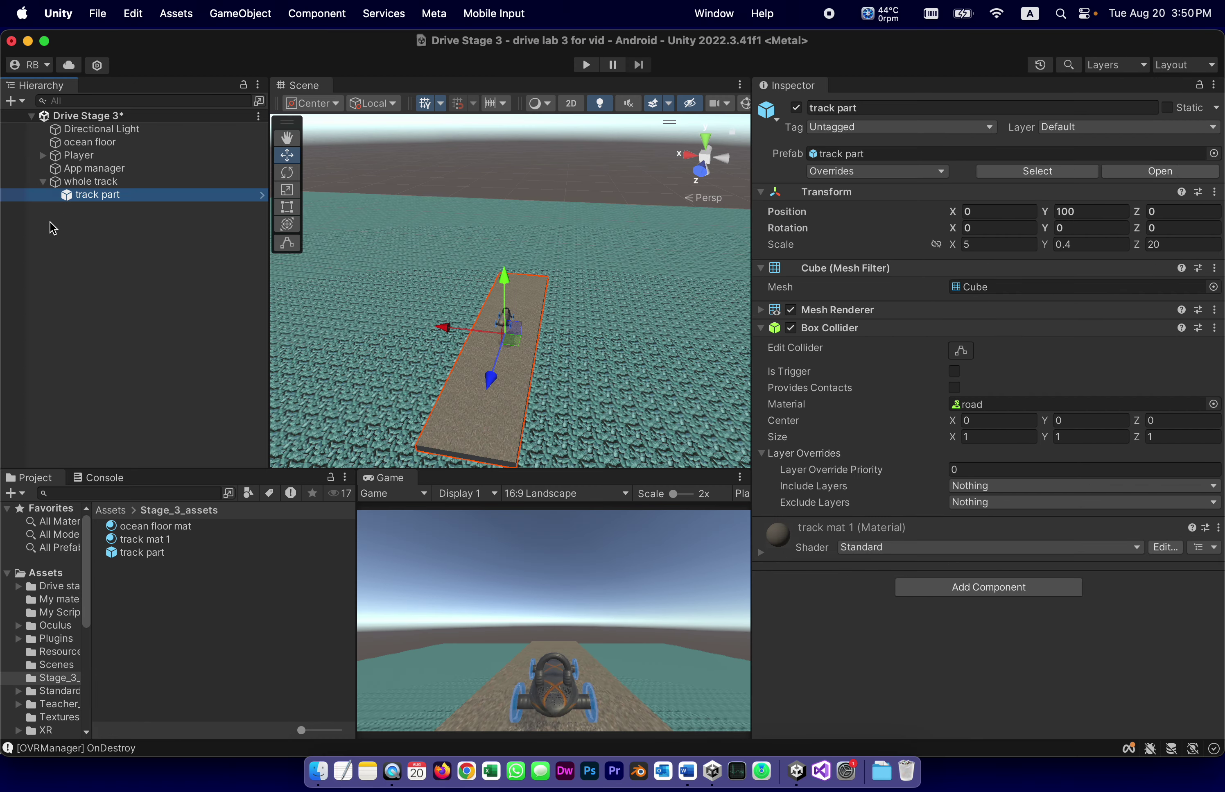
{"action": "key", "text": "Return"}
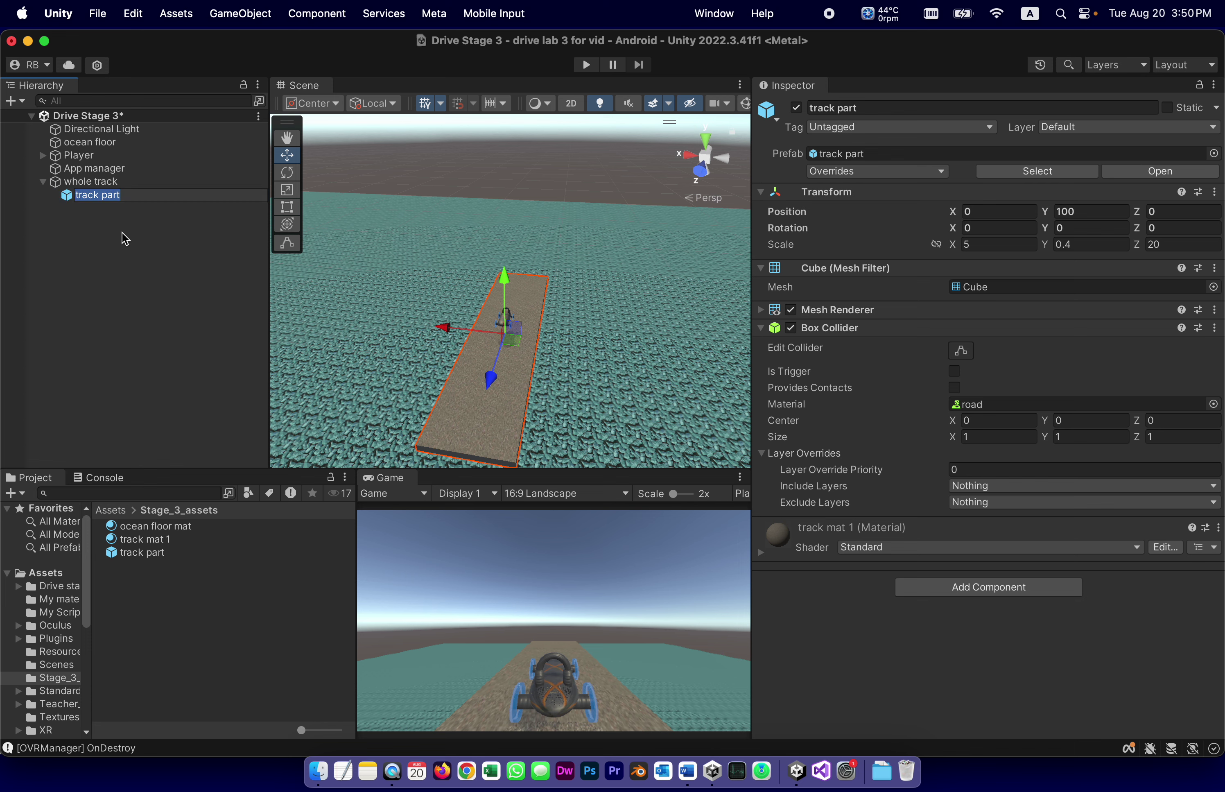
{"action": "left_click", "coordinate": [148, 197]}
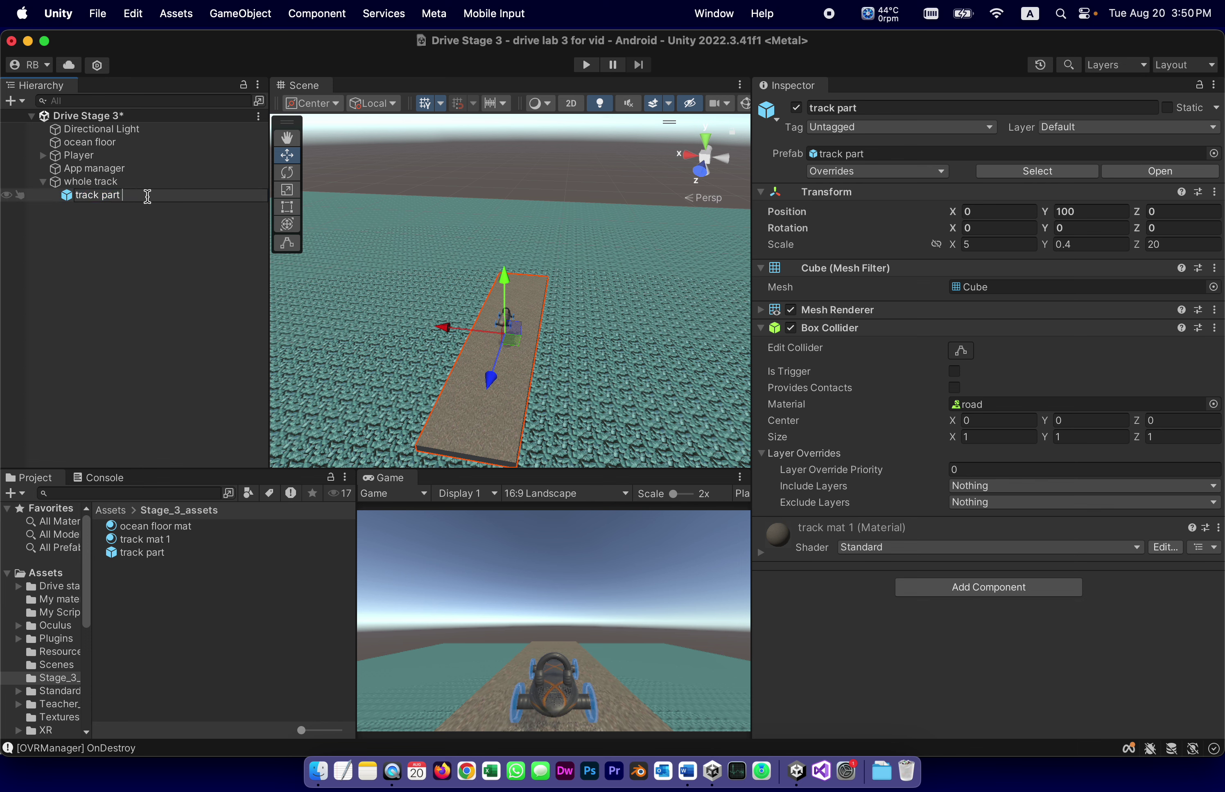
{"action": "type", "text": "1"}
{"action": "key", "text": "Return"}
{"action": "left_click", "coordinate": [142, 236]}
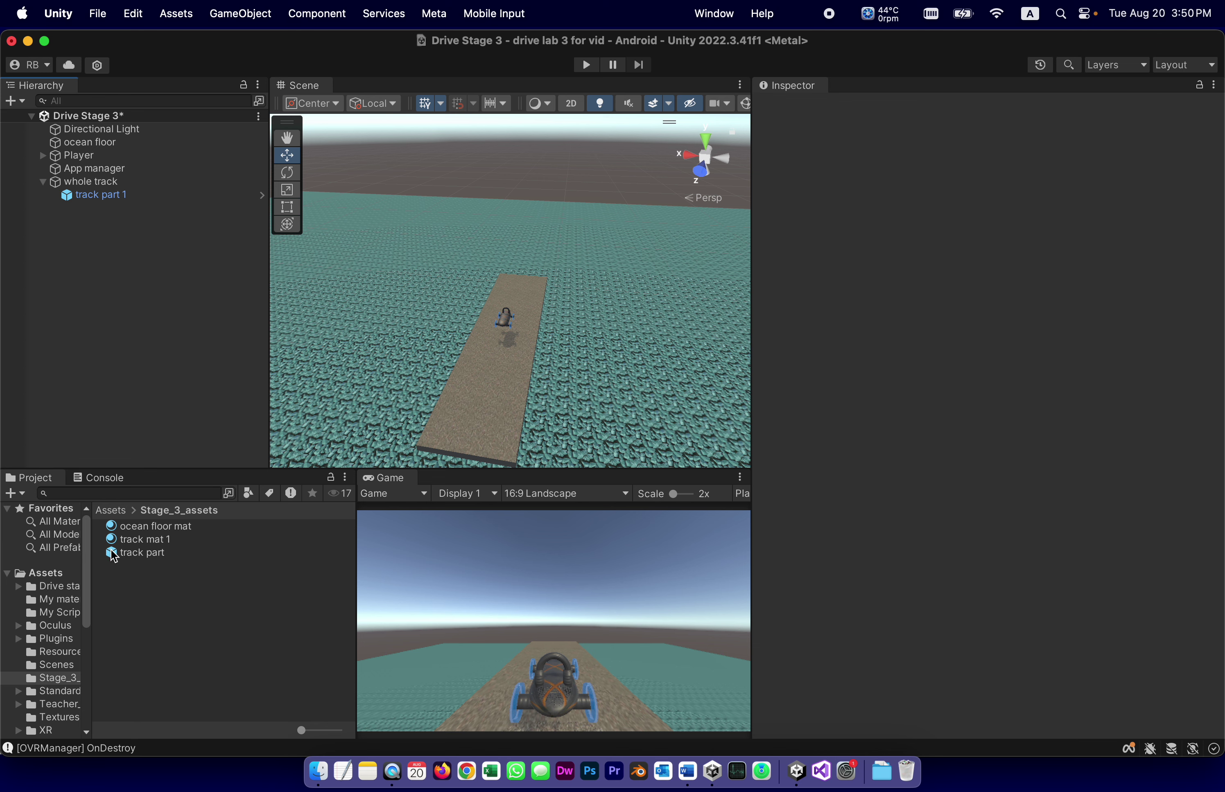
Step: Add a second track part prefab under whole track, named 'track part 2', and select it
{"action": "left_click_drag", "start_coordinate": [114, 556], "coordinate": [90, 186]}
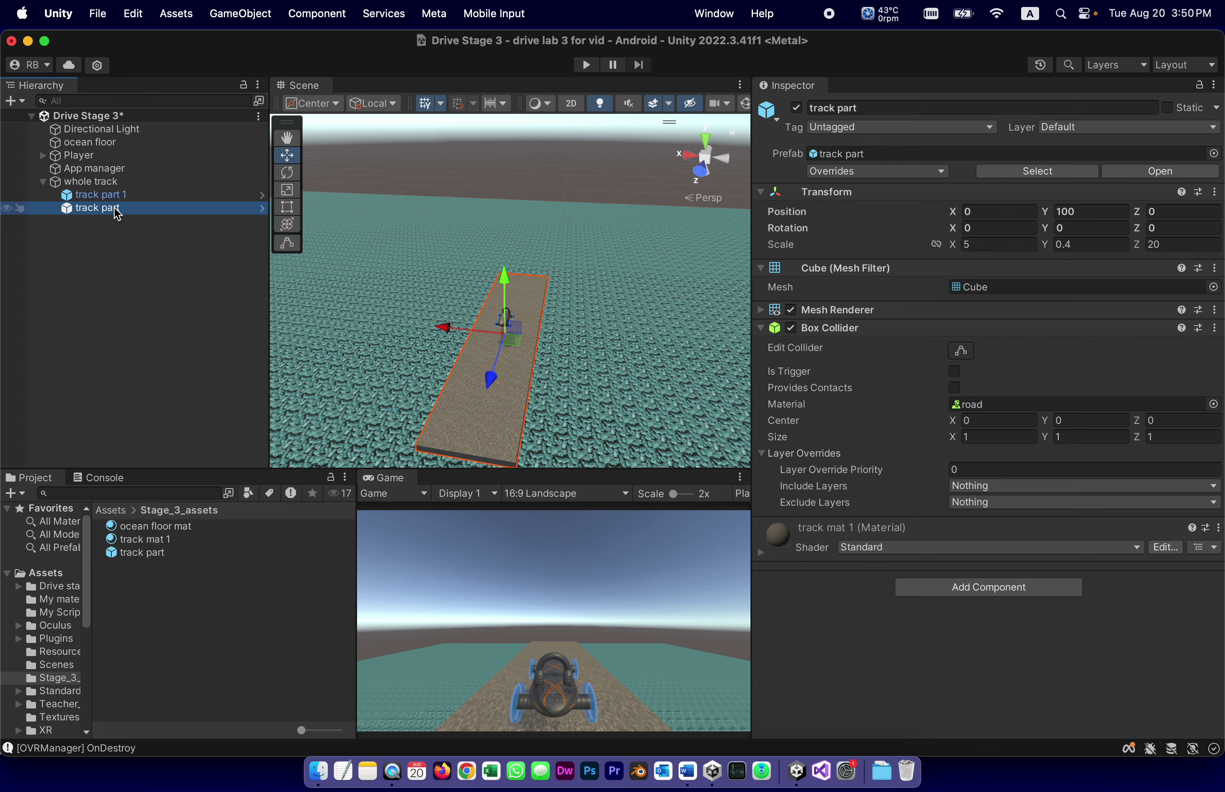
{"action": "left_click", "coordinate": [141, 208]}
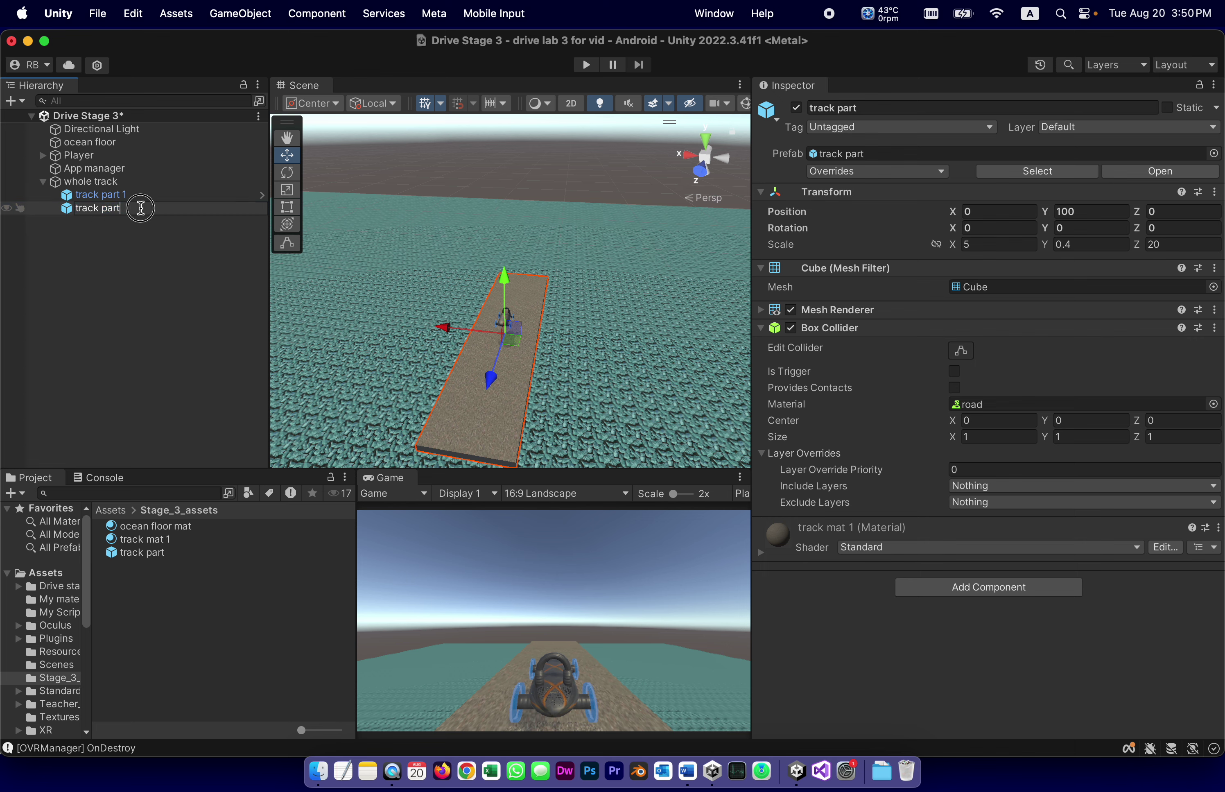
{"action": "key", "text": "Return"}
{"action": "left_click", "coordinate": [106, 340]}
{"action": "left_click", "coordinate": [71, 209]}
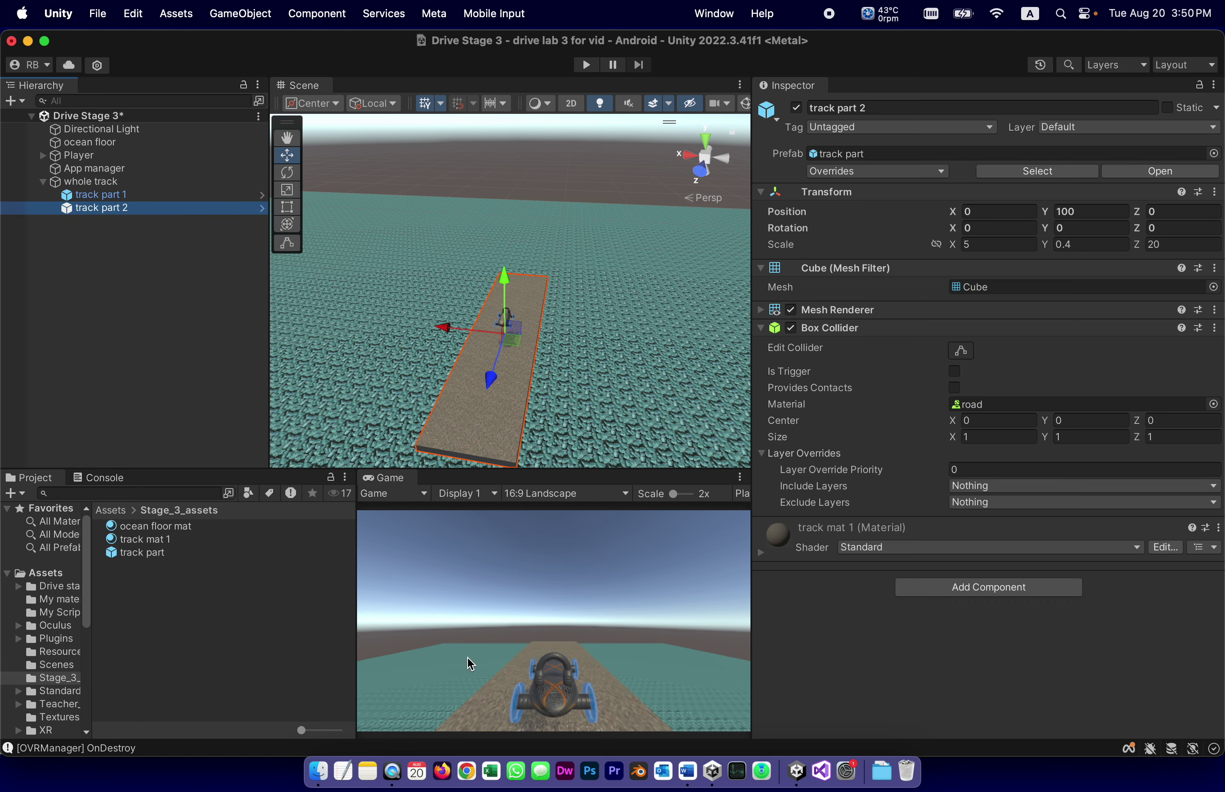
Step: Read step 12 of the Word guide on the orthographic top view, then return to Unity
{"action": "left_click", "coordinate": [687, 771]}
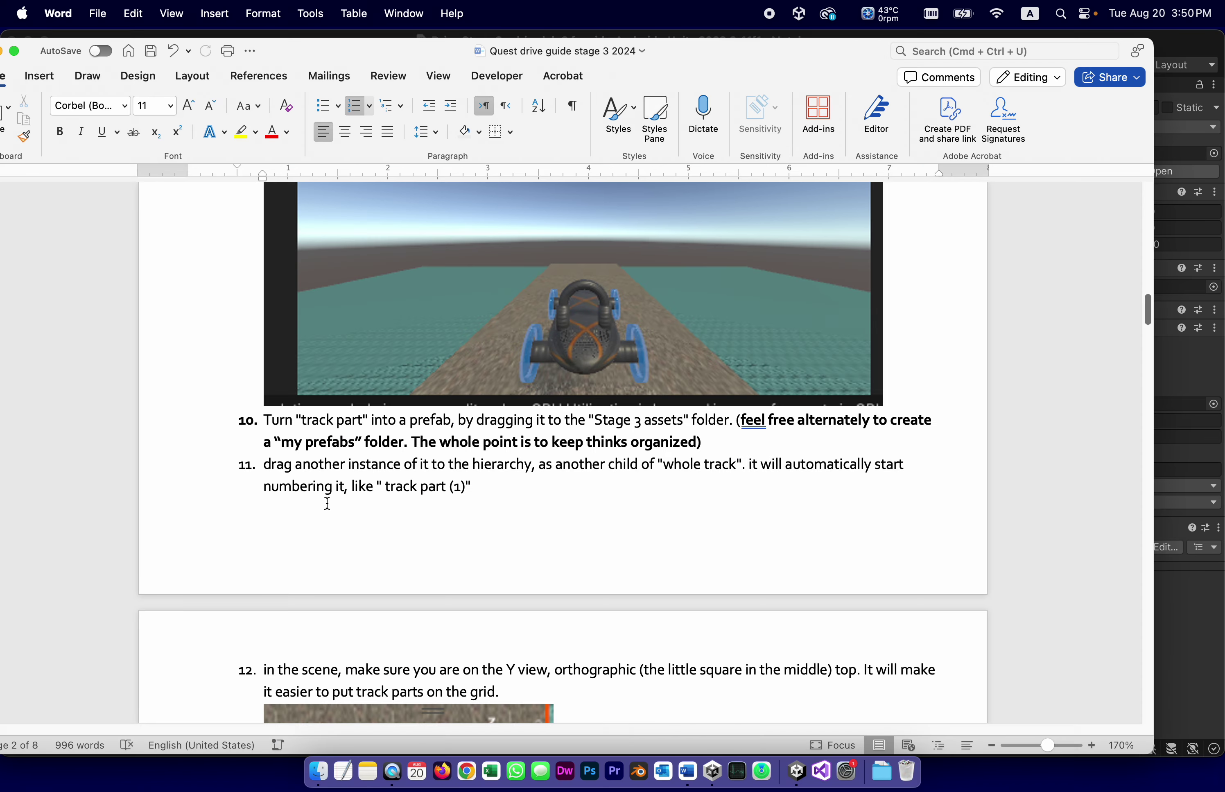
{"action": "scroll", "coordinate": [400, 590], "scroll_direction": "down", "scroll_amount": 3}
{"action": "scroll", "coordinate": [400, 597], "scroll_direction": "down", "scroll_amount": 3}
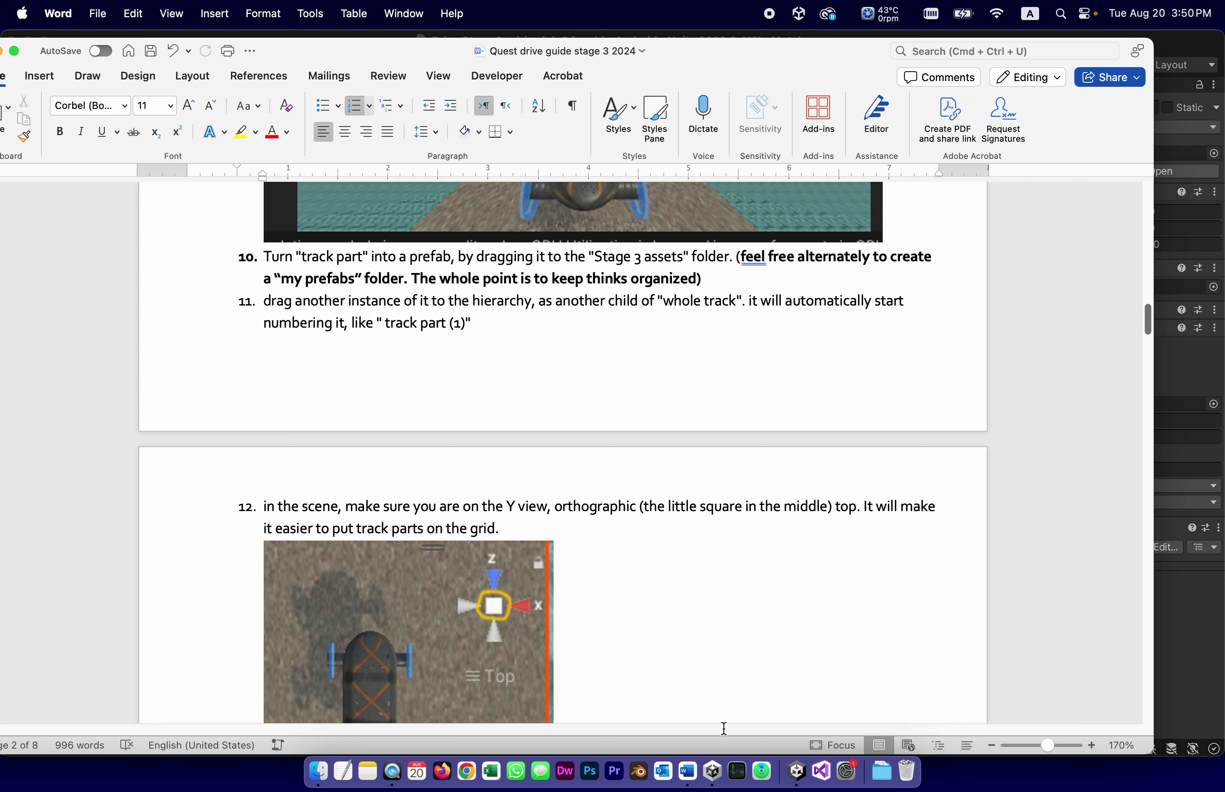
{"action": "left_click", "coordinate": [796, 771]}
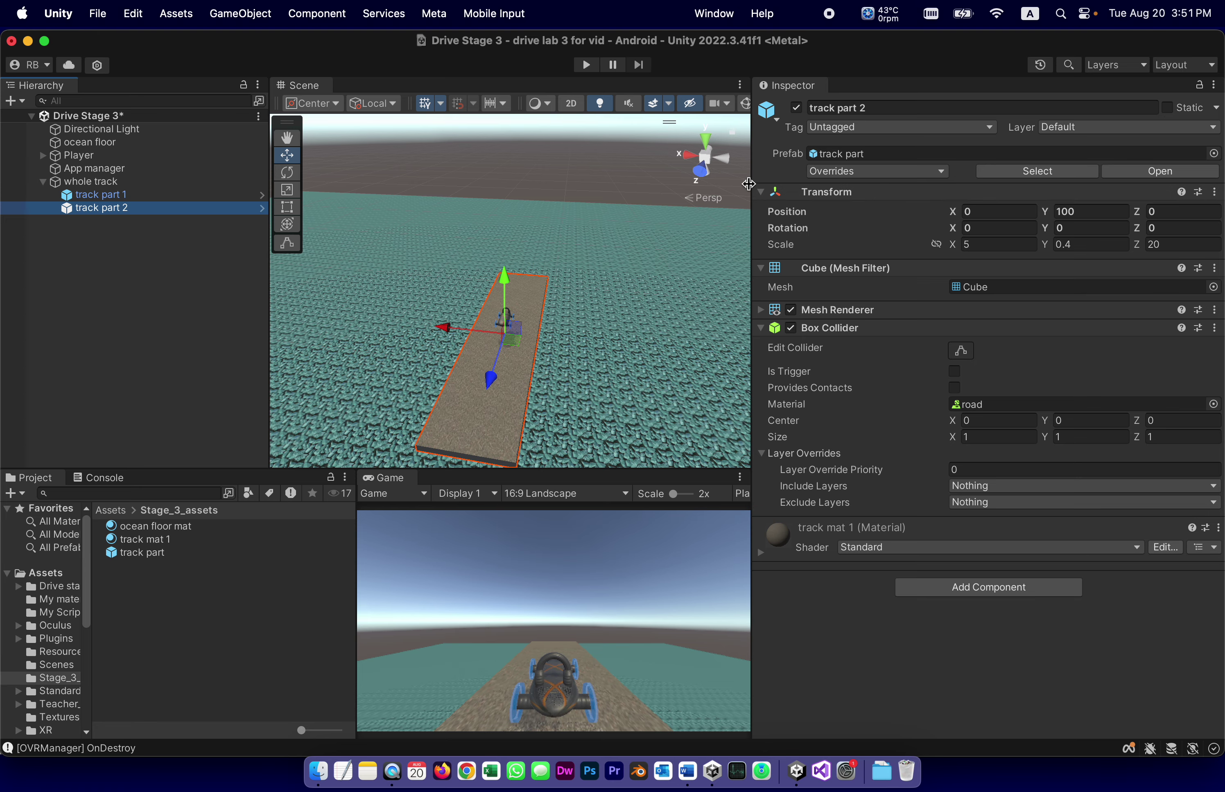
Step: Widen the Scene view and switch it to an orthographic Top view
{"action": "left_click_drag", "start_coordinate": [749, 184], "coordinate": [967, 184]}
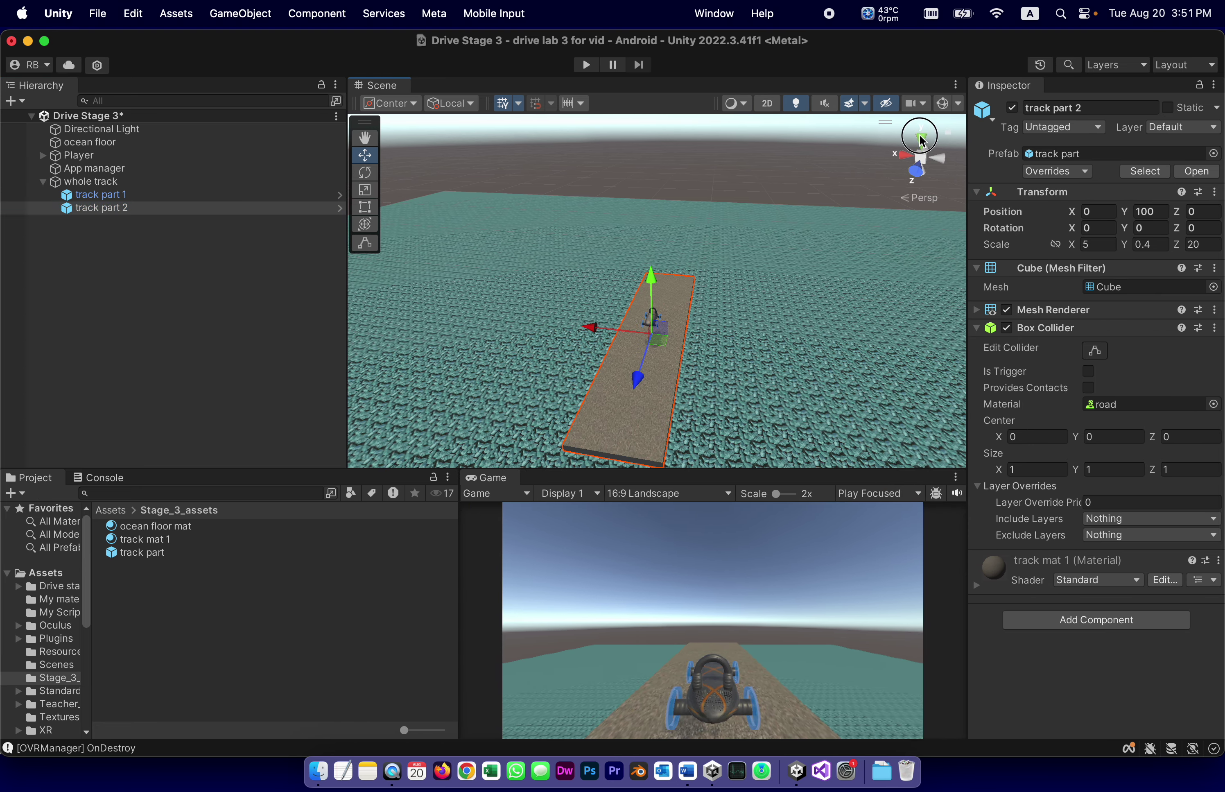
{"action": "left_click", "coordinate": [921, 140]}
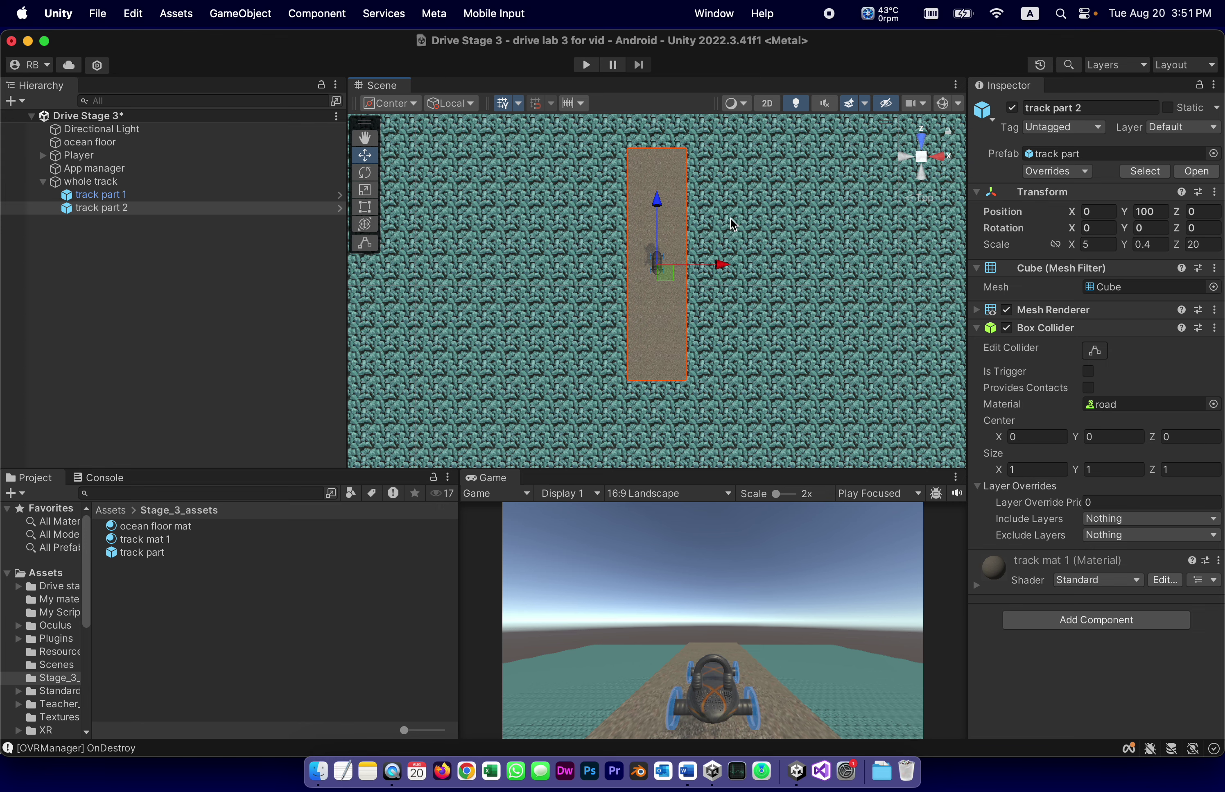
{"action": "left_click", "coordinate": [923, 157]}
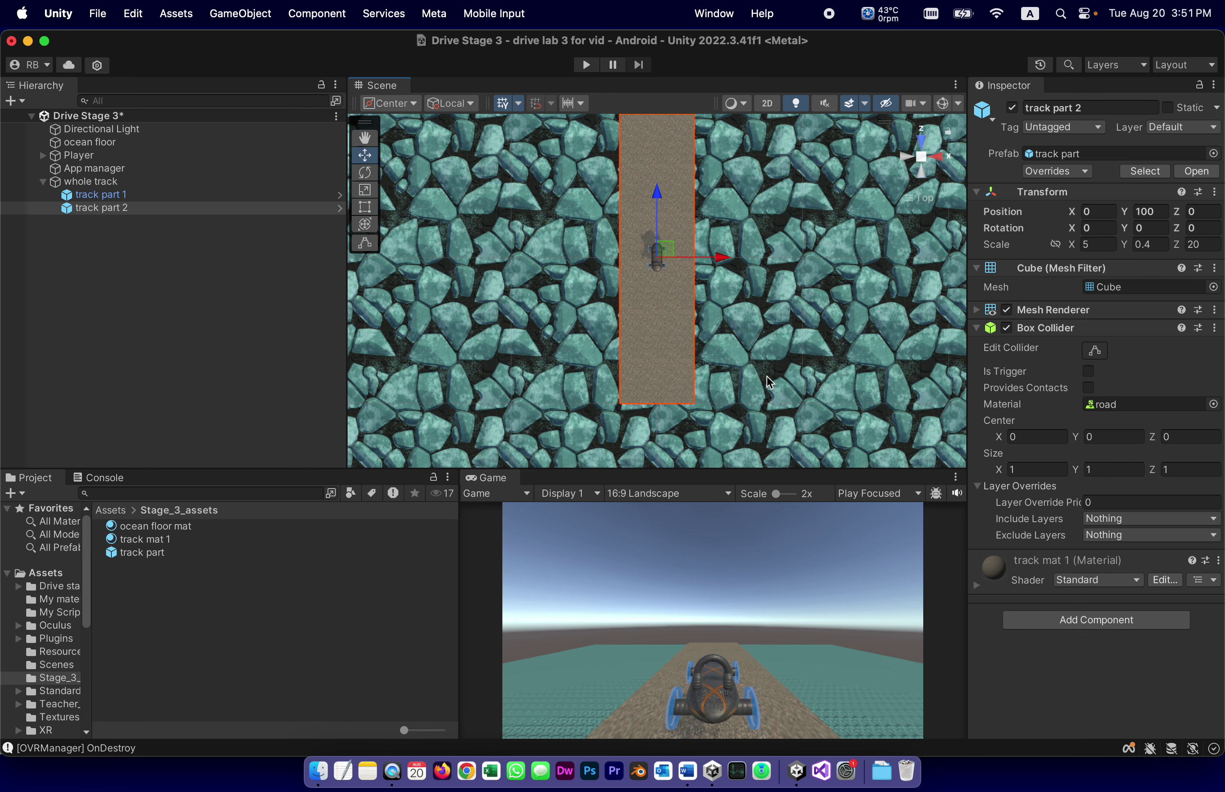
Step: Tilt the view, toggle perspective and orthographic, then settle back on the orthographic top-down view
{"action": "left_click_drag", "start_coordinate": [769, 381], "coordinate": [634, 180], "text": "alt"}
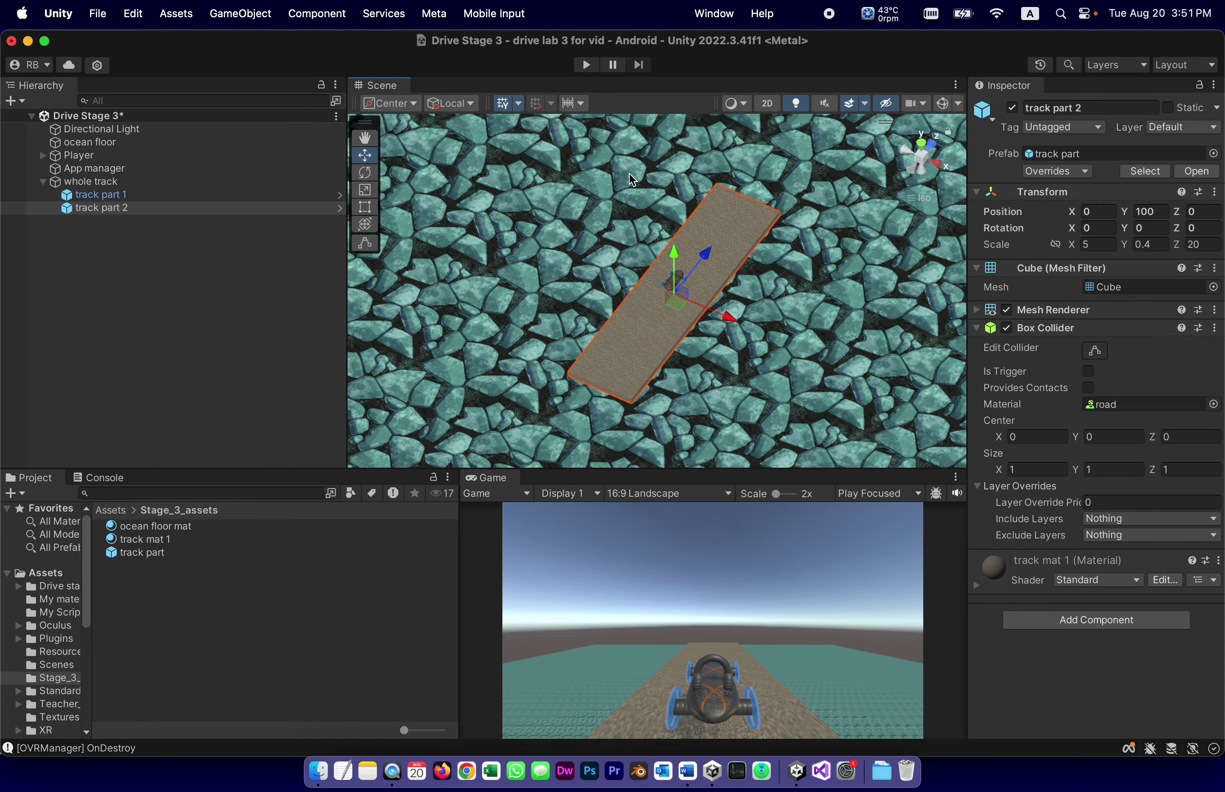
{"action": "left_click", "coordinate": [919, 156]}
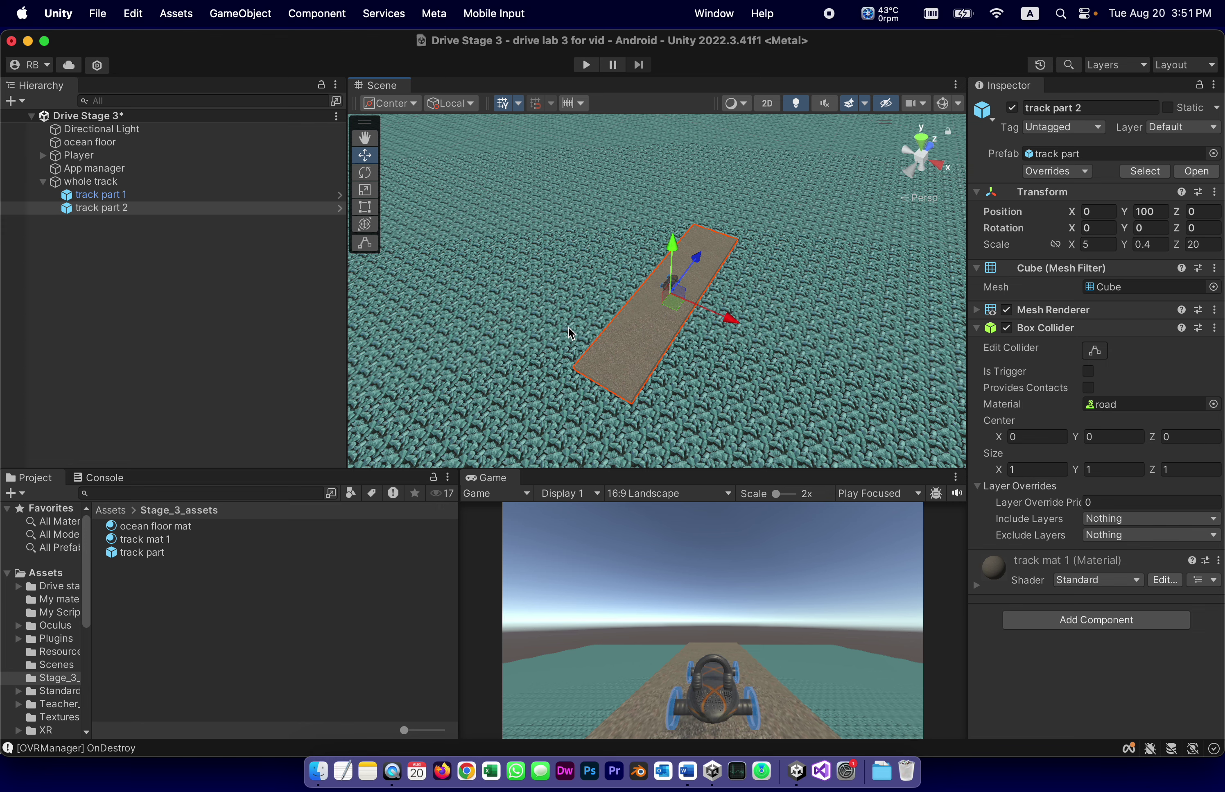
{"action": "left_click", "coordinate": [925, 160]}
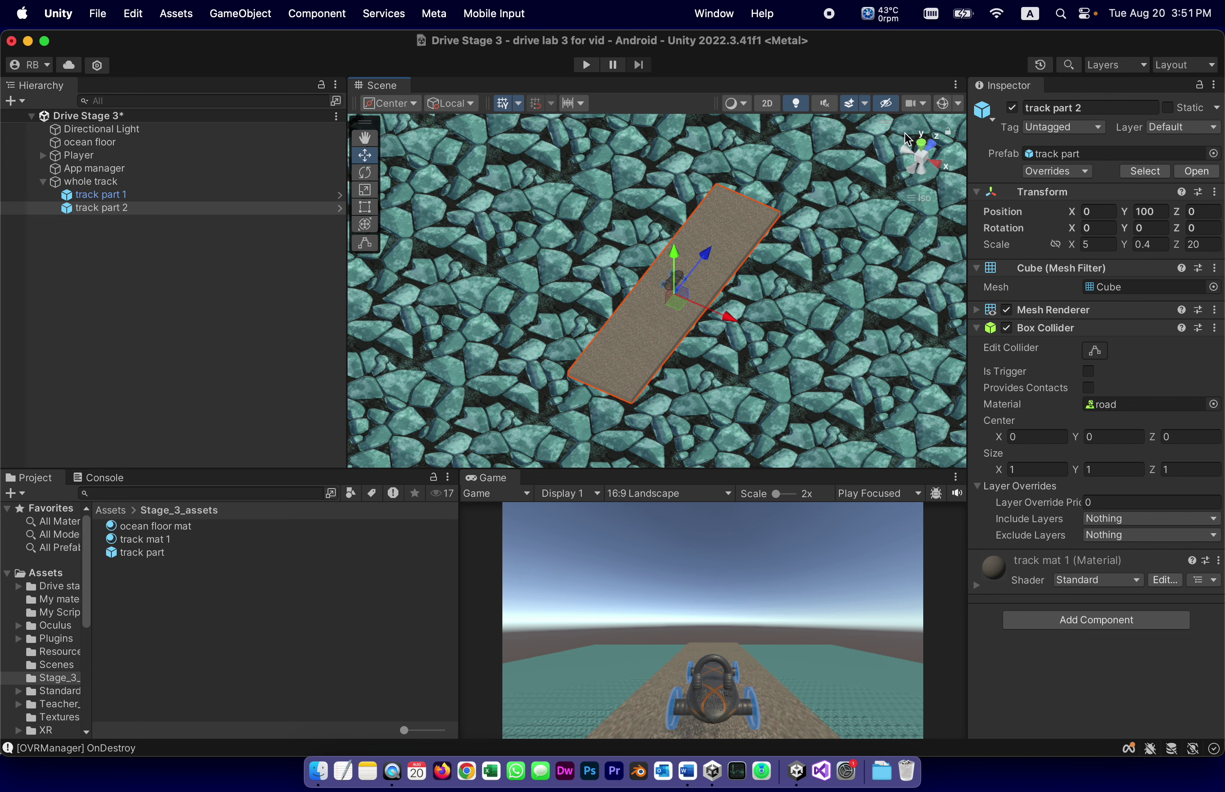
{"action": "left_click", "coordinate": [920, 149]}
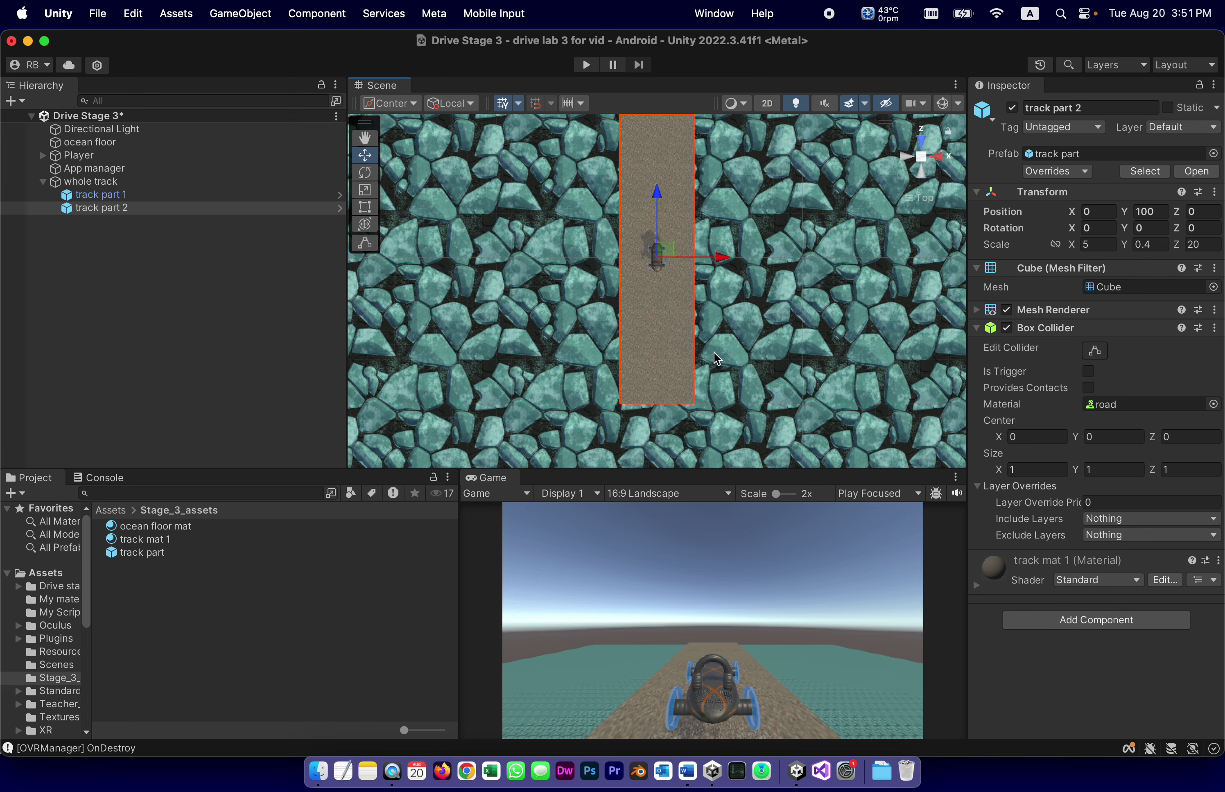
{"action": "scroll", "coordinate": [715, 353], "scroll_direction": "down", "scroll_amount": 2}
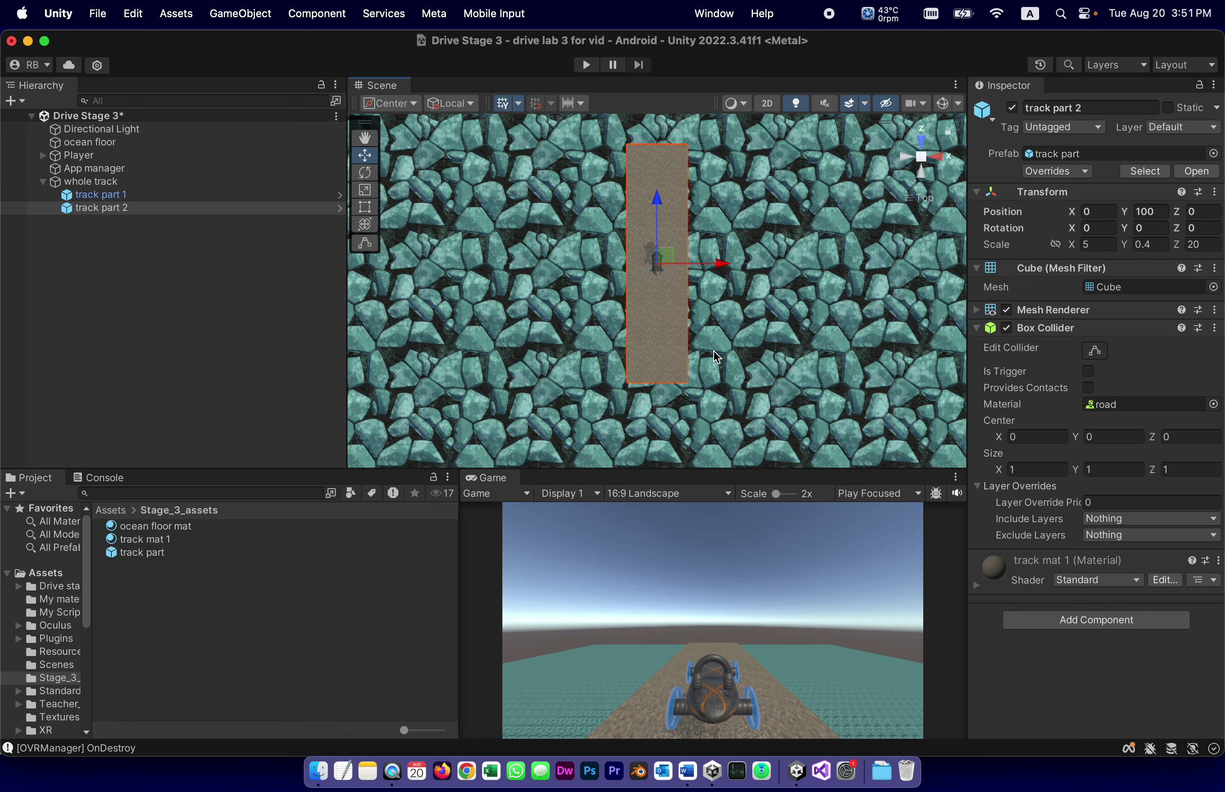
Step: Scroll the Word guide to steps 13–14 on setting Move snapping to 5
{"action": "left_click", "coordinate": [688, 772]}
{"action": "scroll", "coordinate": [624, 624], "scroll_direction": "down", "scroll_amount": 3}
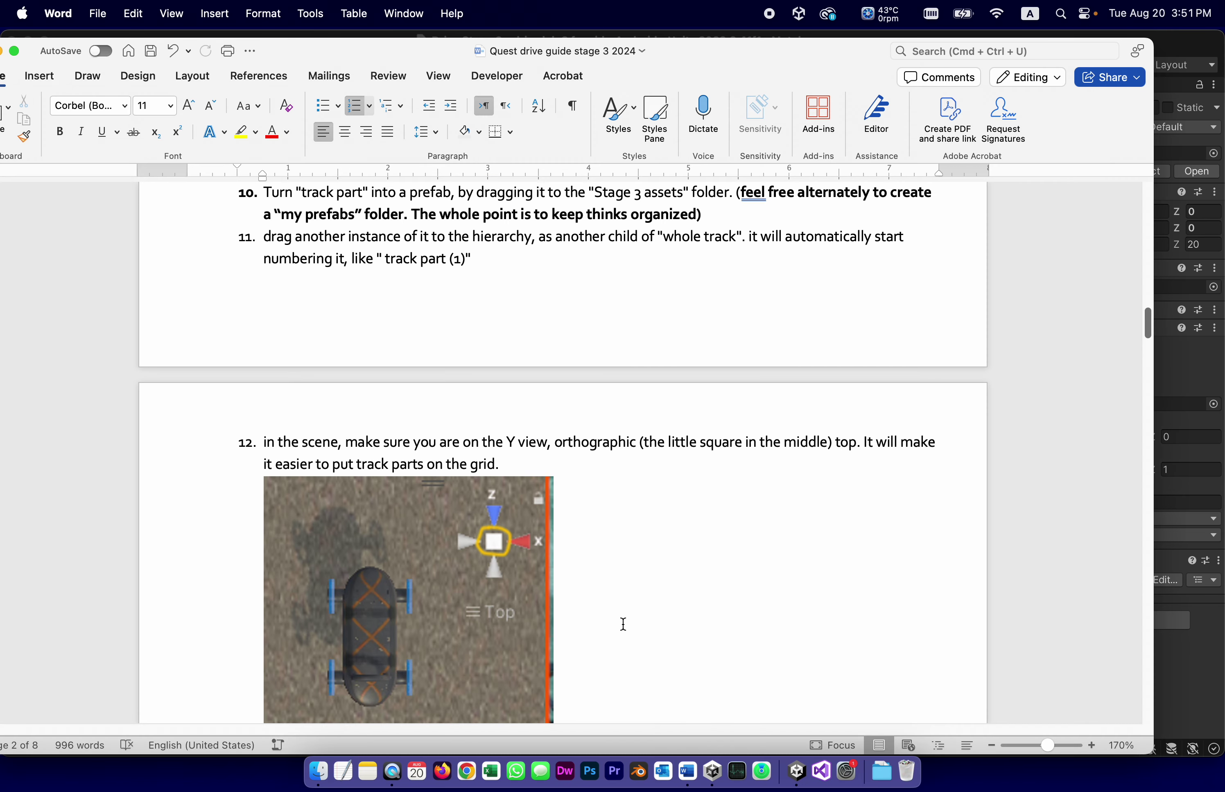
{"action": "scroll", "coordinate": [623, 623], "scroll_direction": "down", "scroll_amount": 4}
{"action": "scroll", "coordinate": [623, 624], "scroll_direction": "down", "scroll_amount": 9}
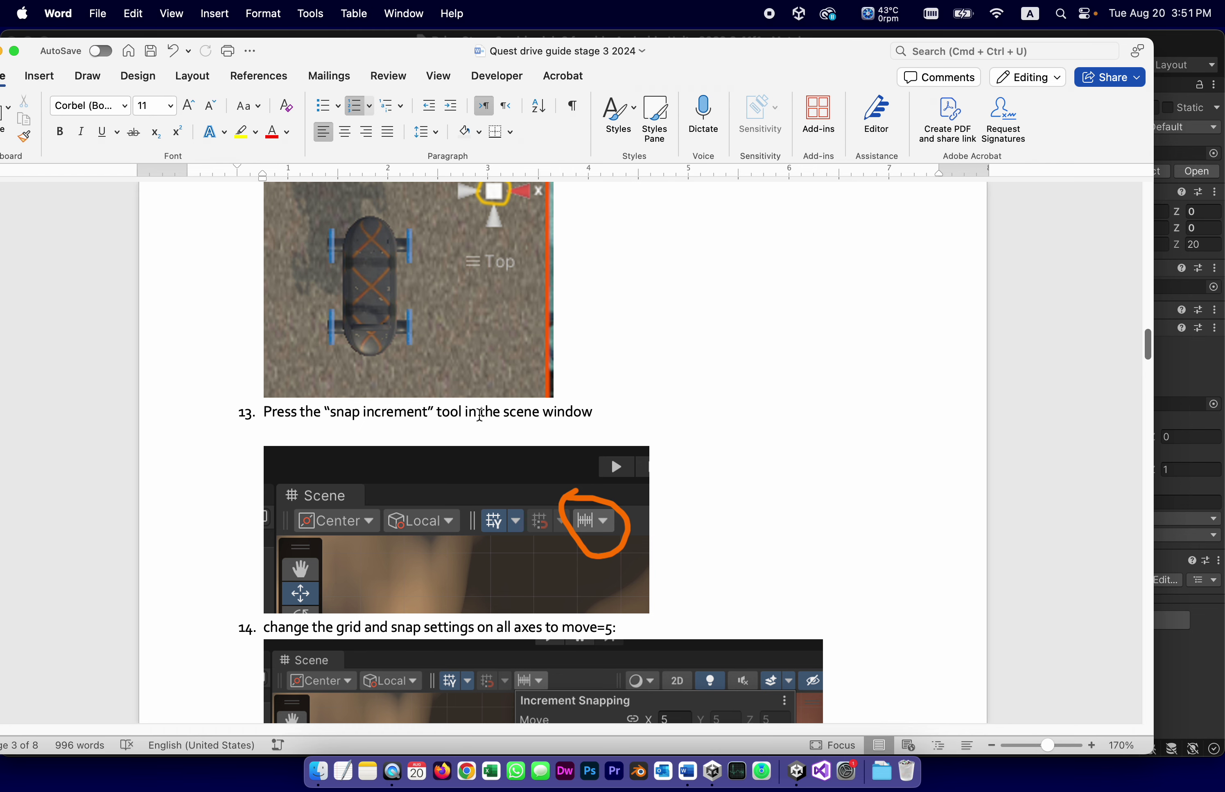
{"action": "scroll", "coordinate": [668, 536], "scroll_direction": "down", "scroll_amount": 7}
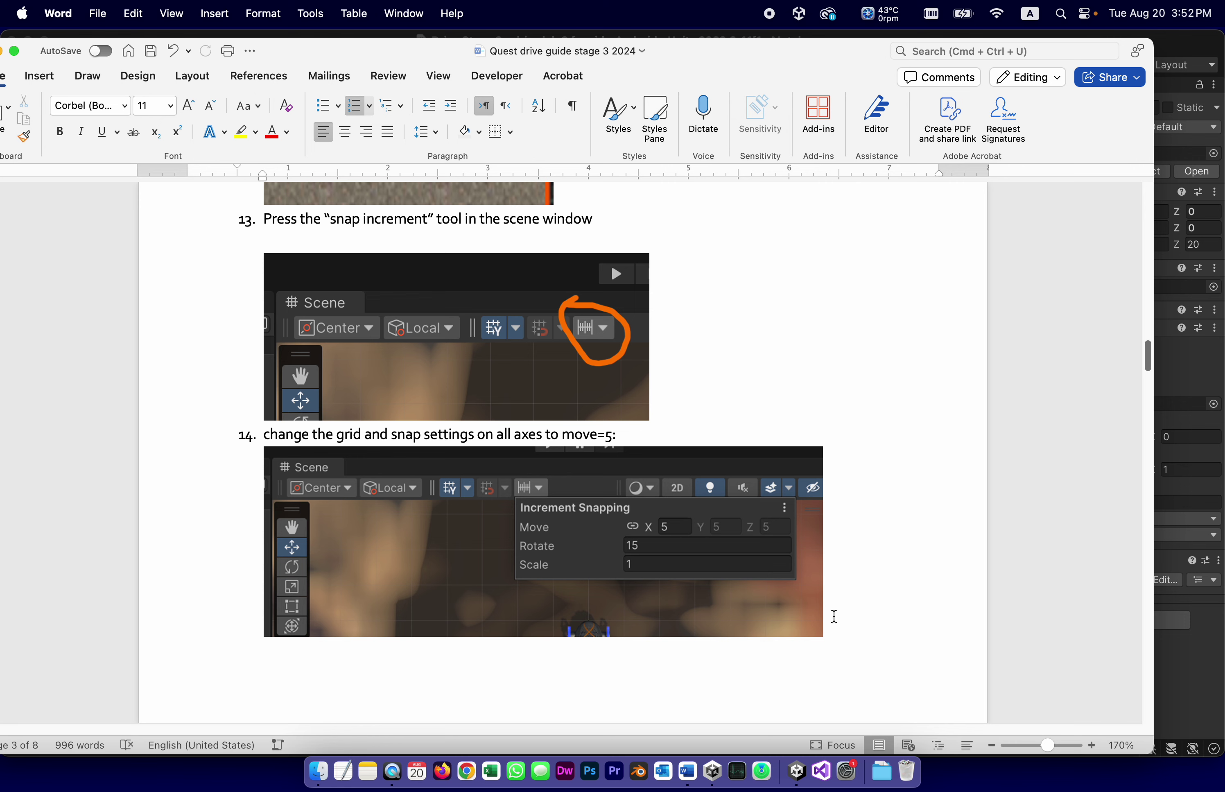
Step: Change the Move increment snapping from 0.25 to 5 on X, Y and Z
{"action": "left_click", "coordinate": [796, 772]}
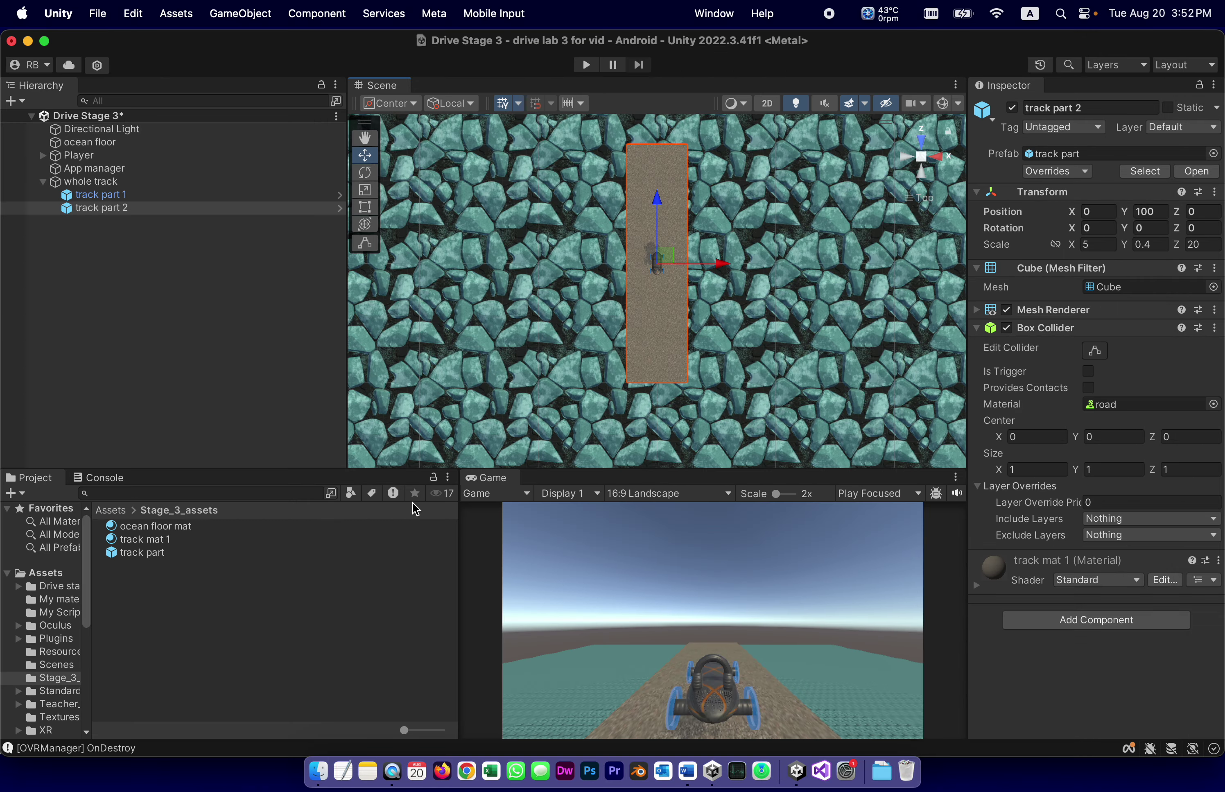
{"action": "left_click", "coordinate": [575, 105]}
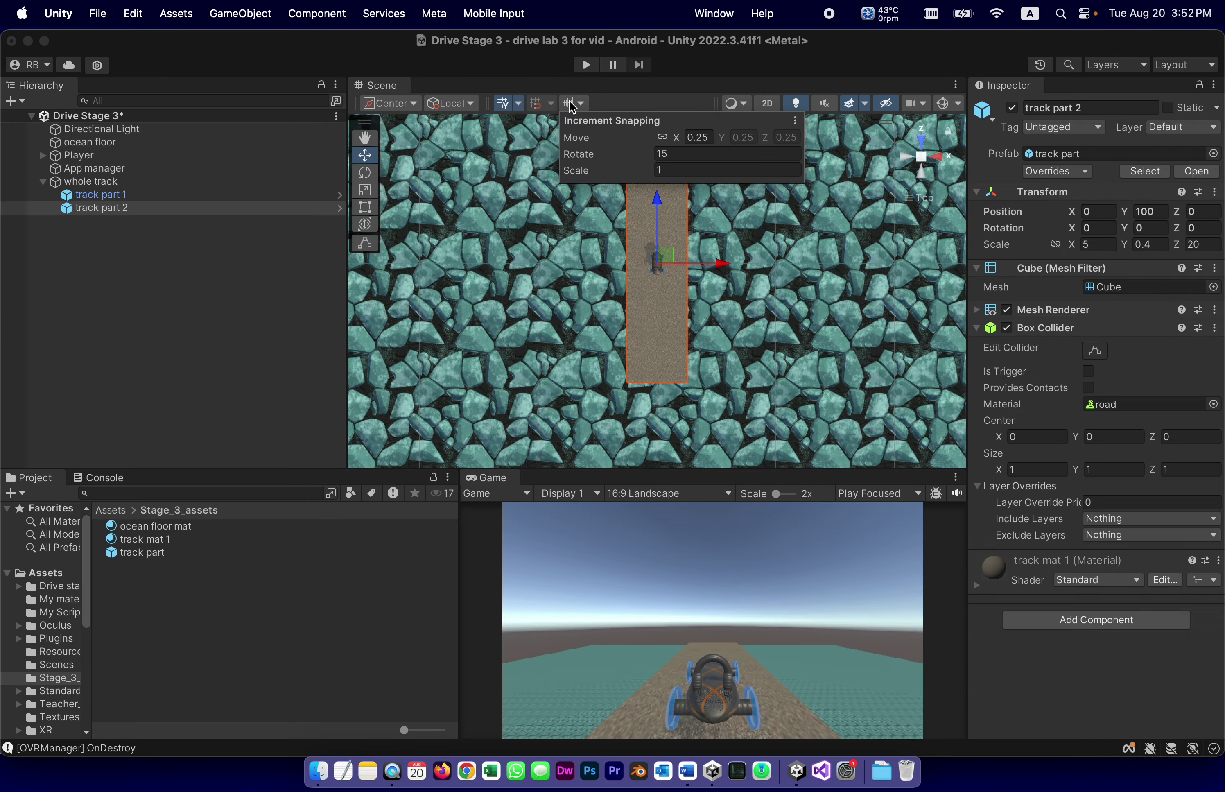
{"action": "left_click", "coordinate": [709, 139]}
{"action": "type", "text": "5"}
Step: Scroll the Word guide to step 15, showing track part positioned at 0, 100, 20
{"action": "left_click", "coordinate": [688, 771]}
{"action": "scroll", "coordinate": [529, 566], "scroll_direction": "down", "scroll_amount": 10}
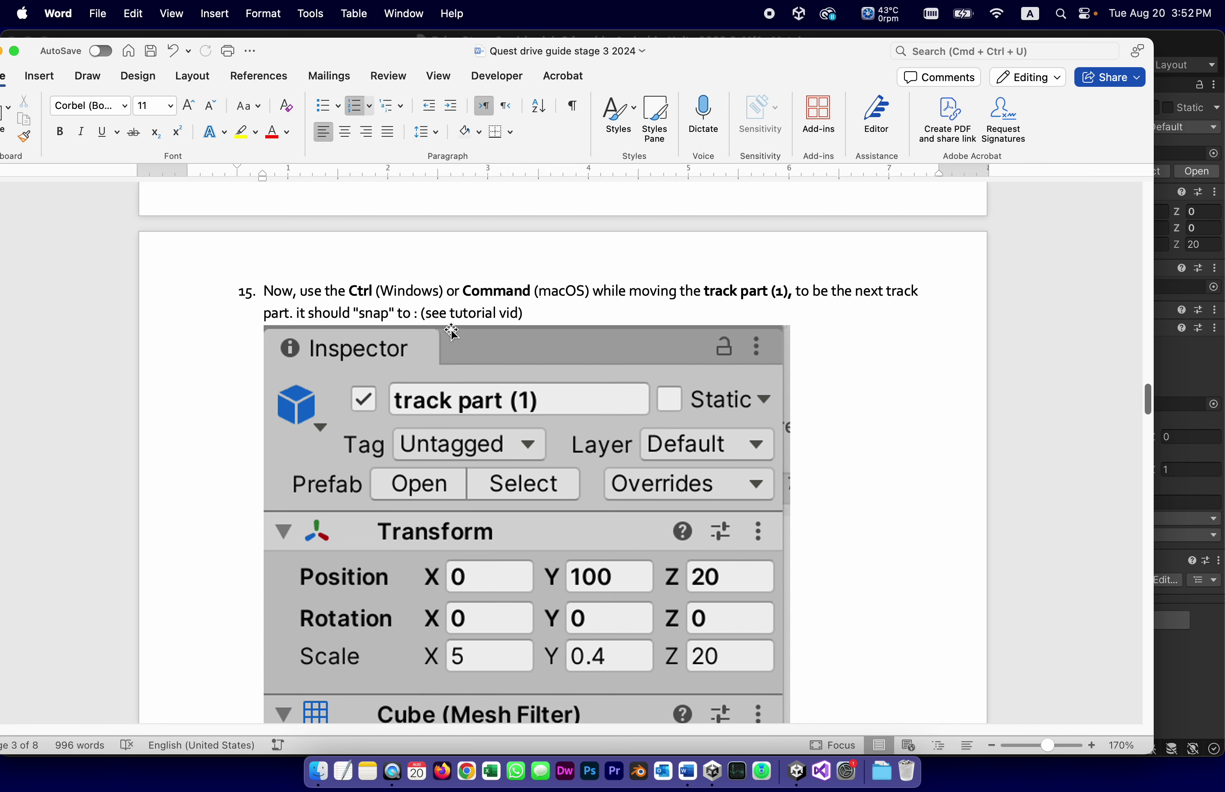
{"action": "scroll", "coordinate": [453, 333], "scroll_direction": "down", "scroll_amount": 2}
{"action": "scroll", "coordinate": [453, 331], "scroll_direction": "down", "scroll_amount": 2}
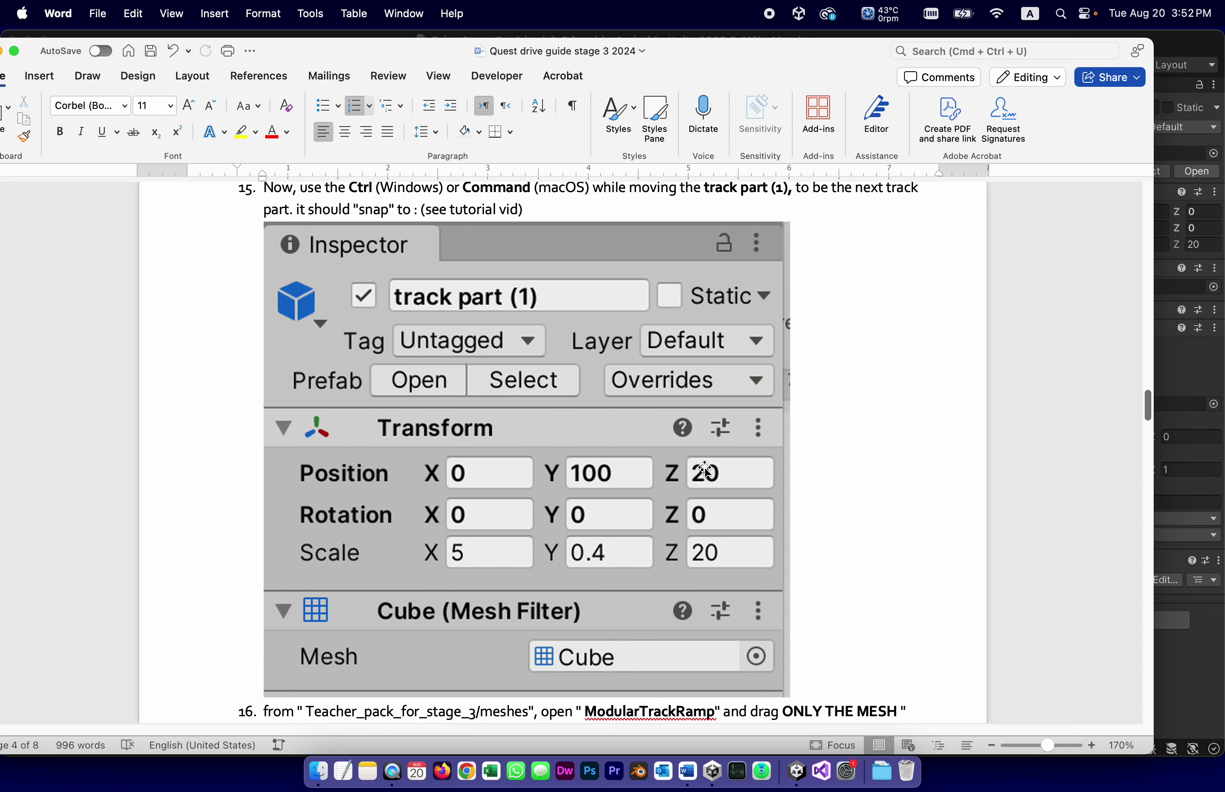
Step: Snap-drag track part 2 along its Z arrow to position 0, 100, 20
{"action": "left_click", "coordinate": [798, 779]}
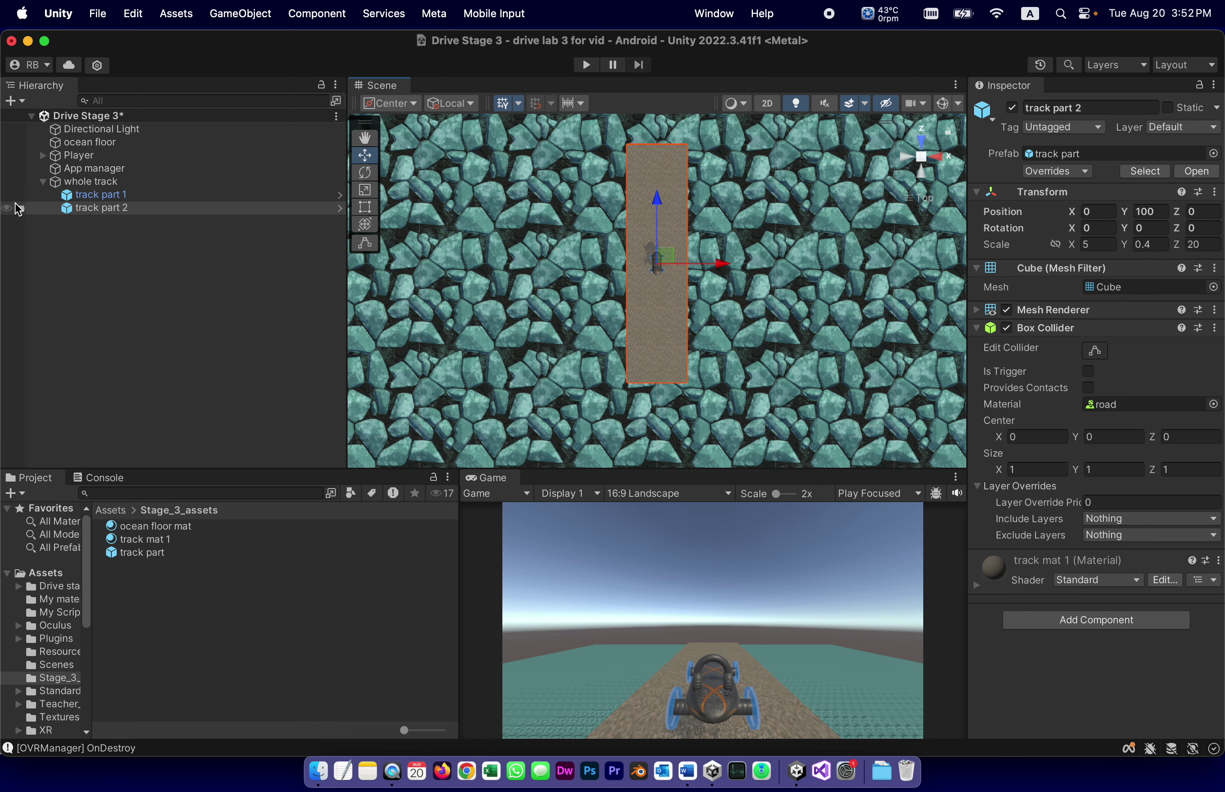
{"action": "scroll", "coordinate": [585, 325], "scroll_direction": "down", "scroll_amount": 2}
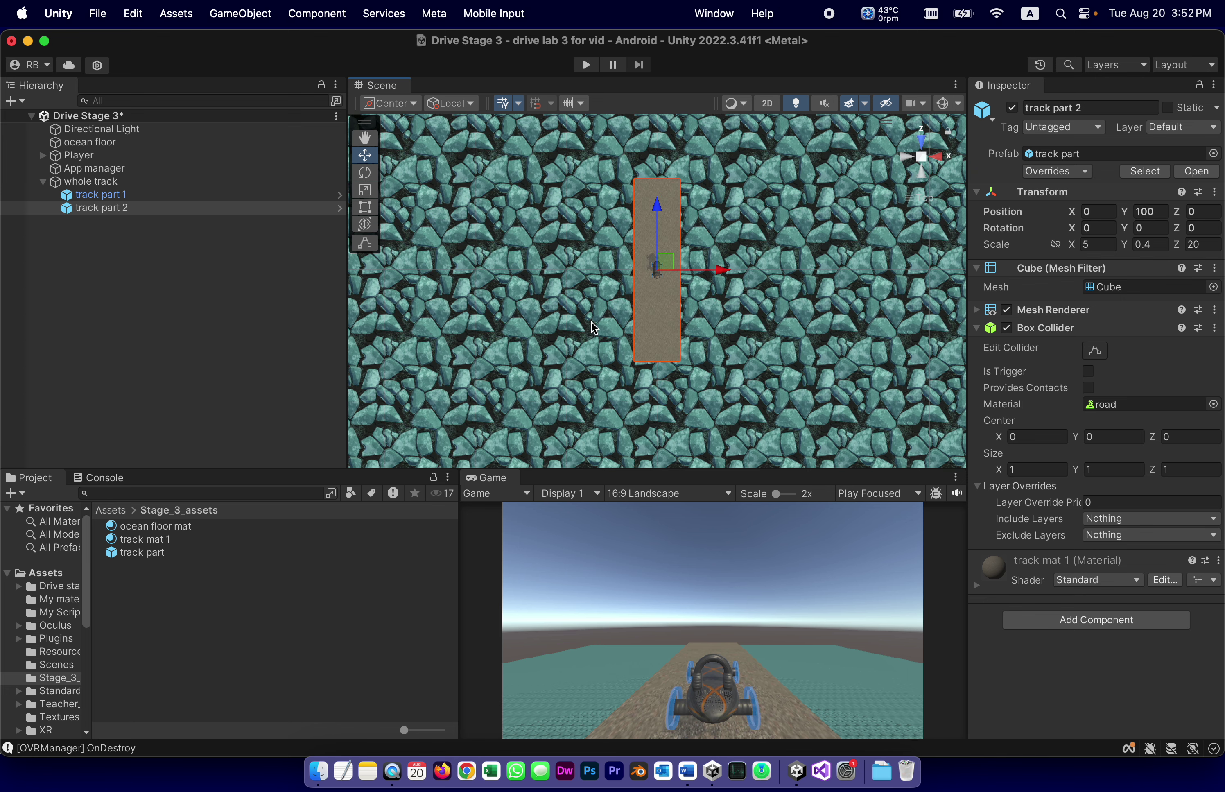
{"action": "left_click", "coordinate": [661, 204]}
{"action": "left_click_drag", "start_coordinate": [661, 204], "coordinate": [659, 23]}
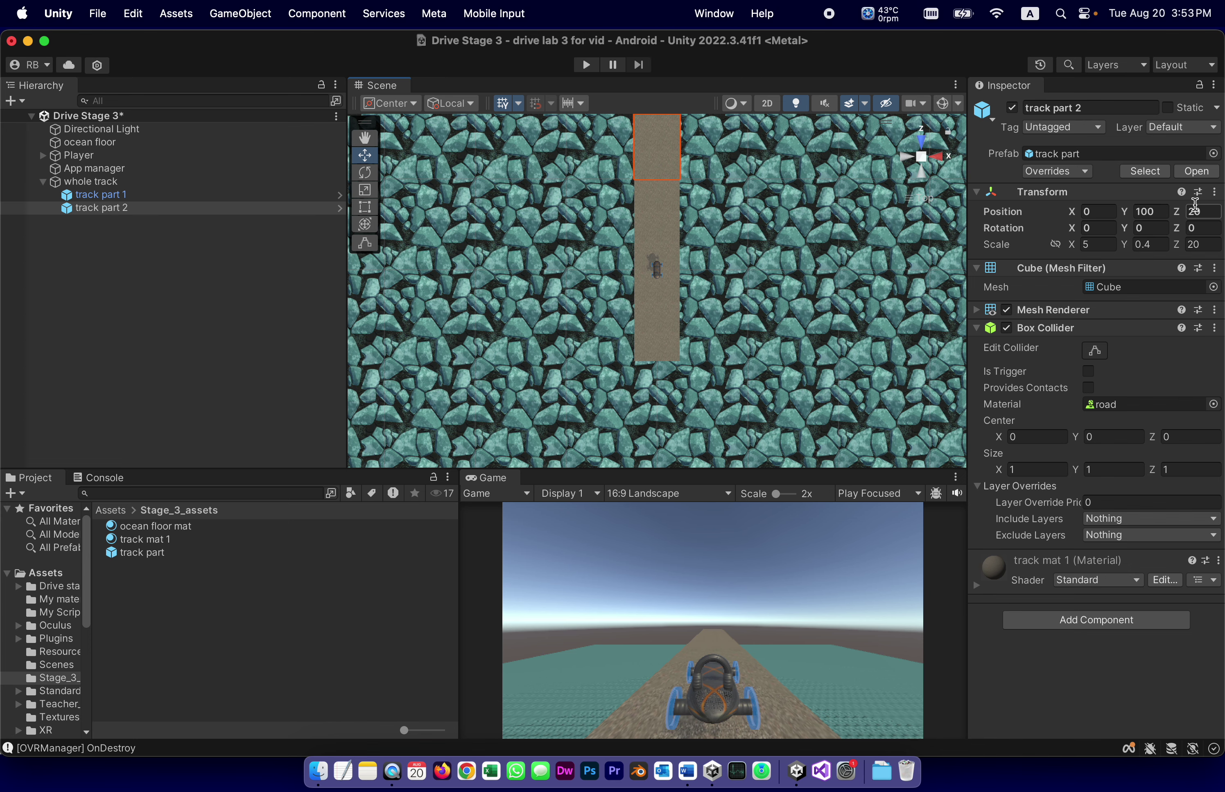
Step: Zoom out and run a brief play-mode test of the longer road, then stop it
{"action": "scroll", "coordinate": [807, 311], "scroll_direction": "down", "scroll_amount": 3}
{"action": "scroll", "coordinate": [805, 306], "scroll_direction": "down", "scroll_amount": 3}
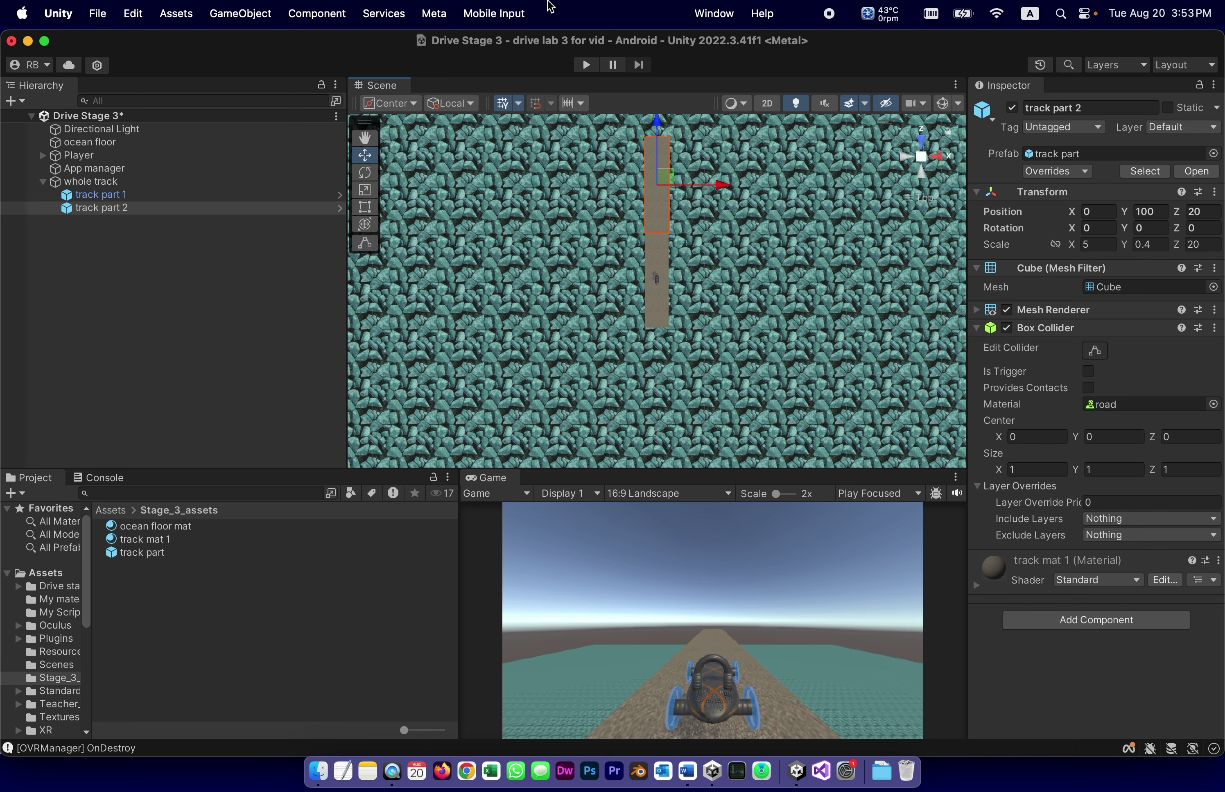
{"action": "left_click", "coordinate": [585, 64]}
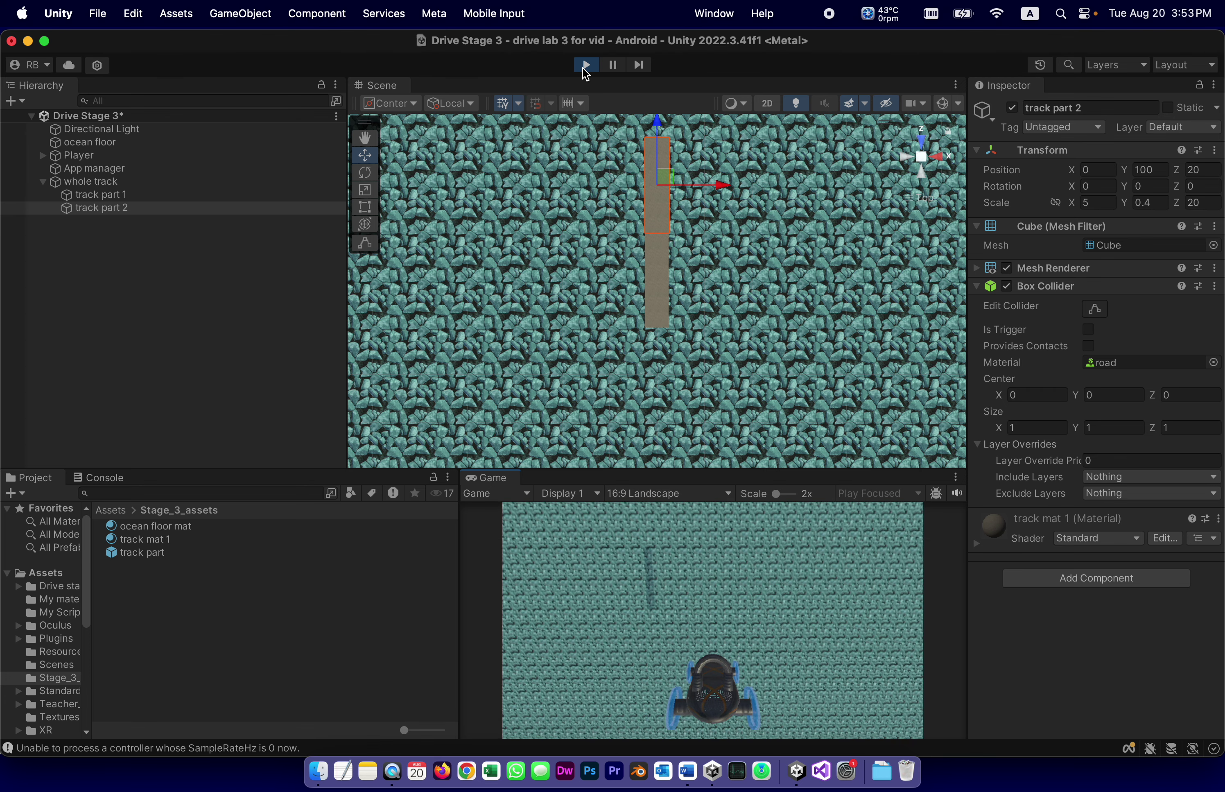
{"action": "left_click", "coordinate": [586, 65]}
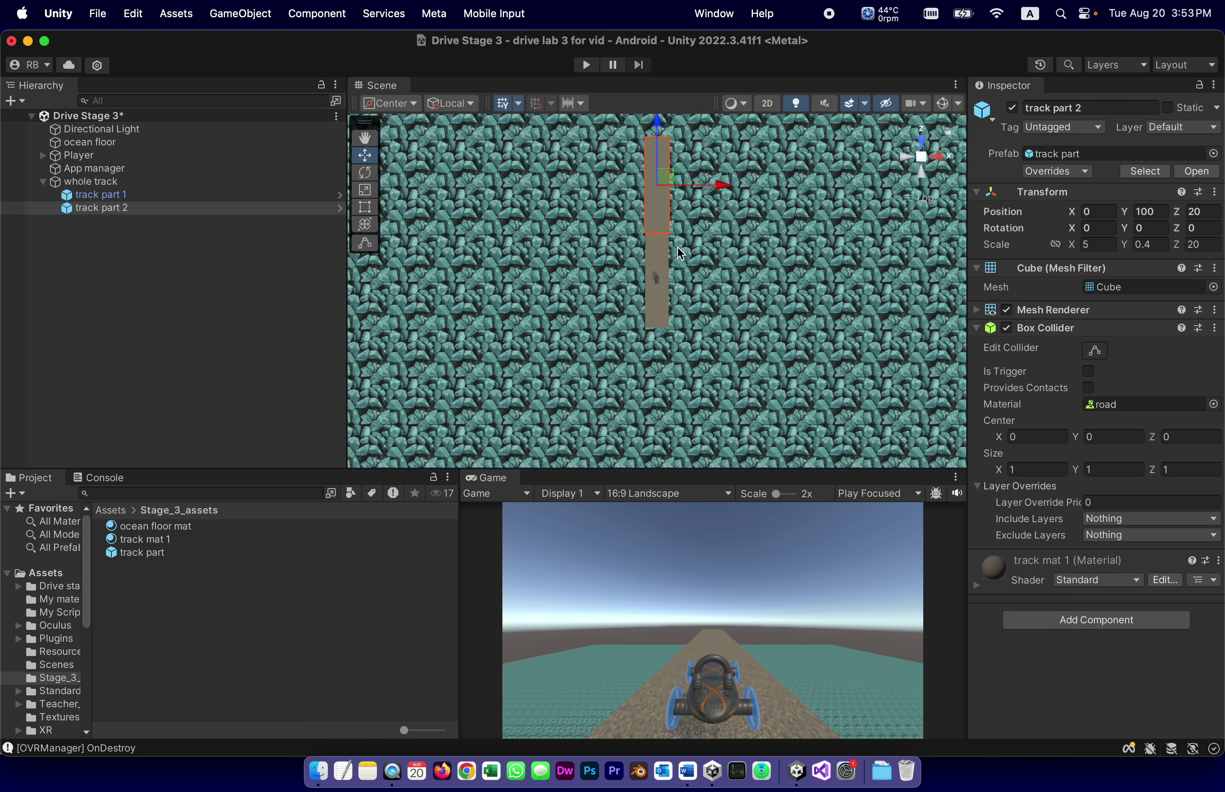
Step: Scroll the Word guide to step 16 on adding the ModularTrackRamp mesh
{"action": "left_click", "coordinate": [686, 779]}
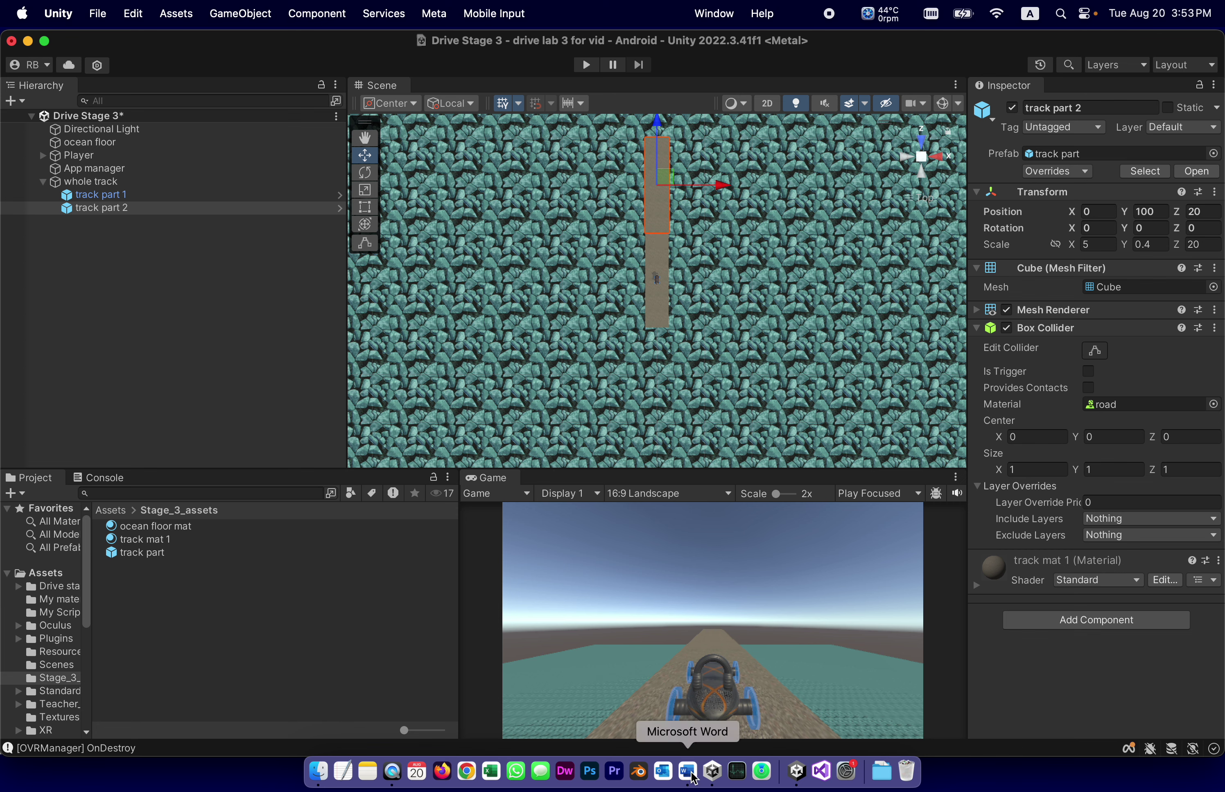
{"action": "scroll", "coordinate": [933, 499], "scroll_direction": "down", "scroll_amount": 8}
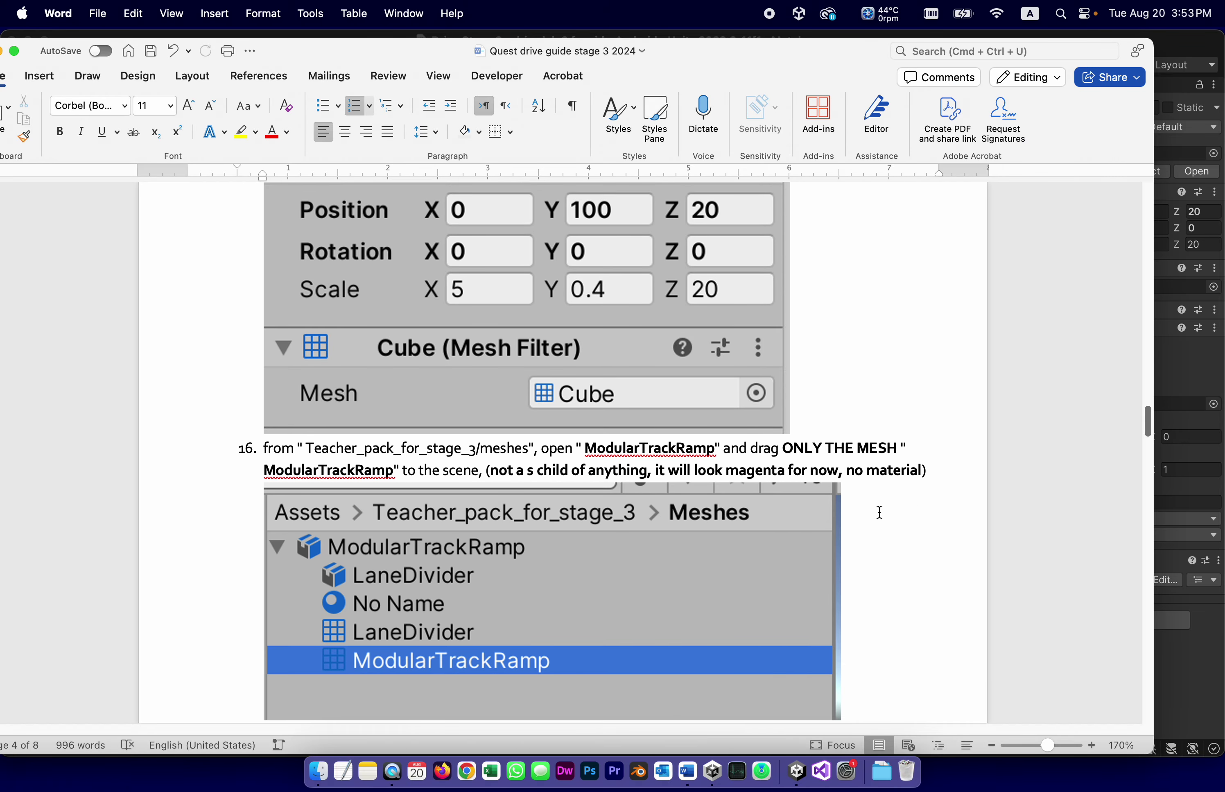
{"action": "scroll", "coordinate": [878, 511], "scroll_direction": "up", "scroll_amount": 2}
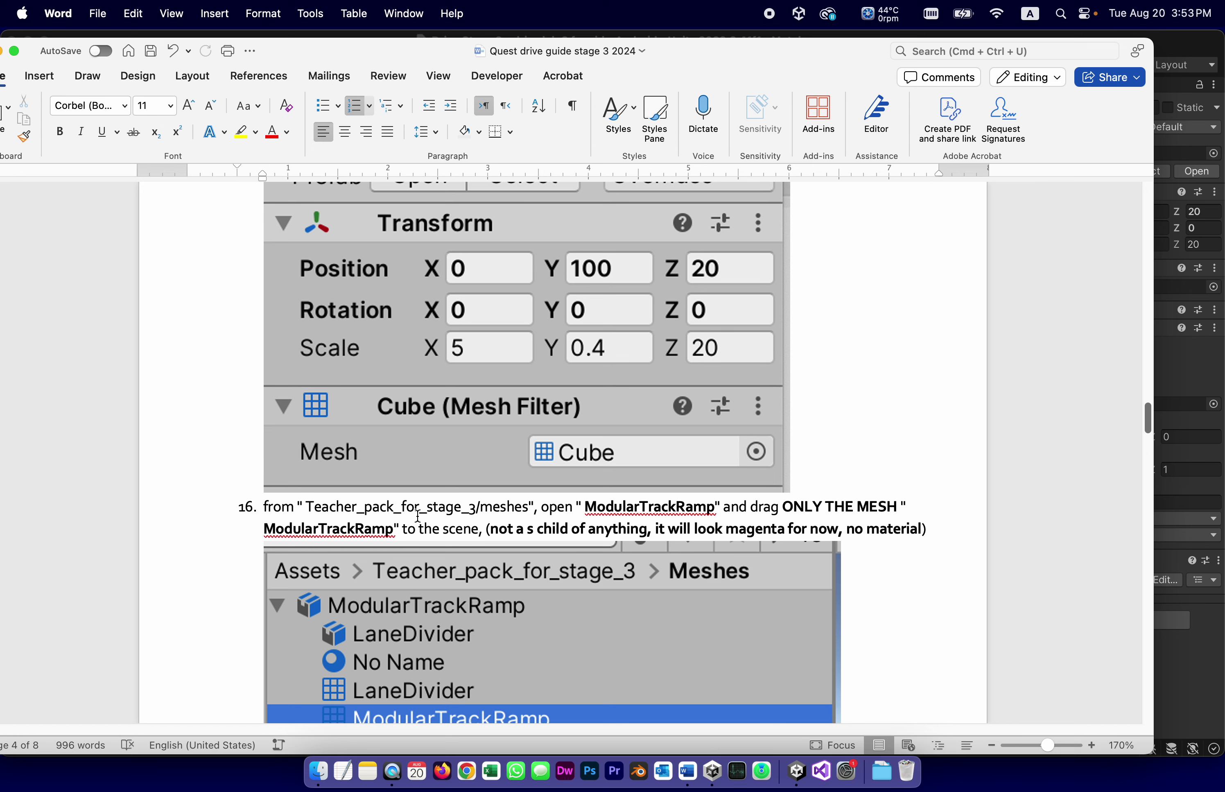